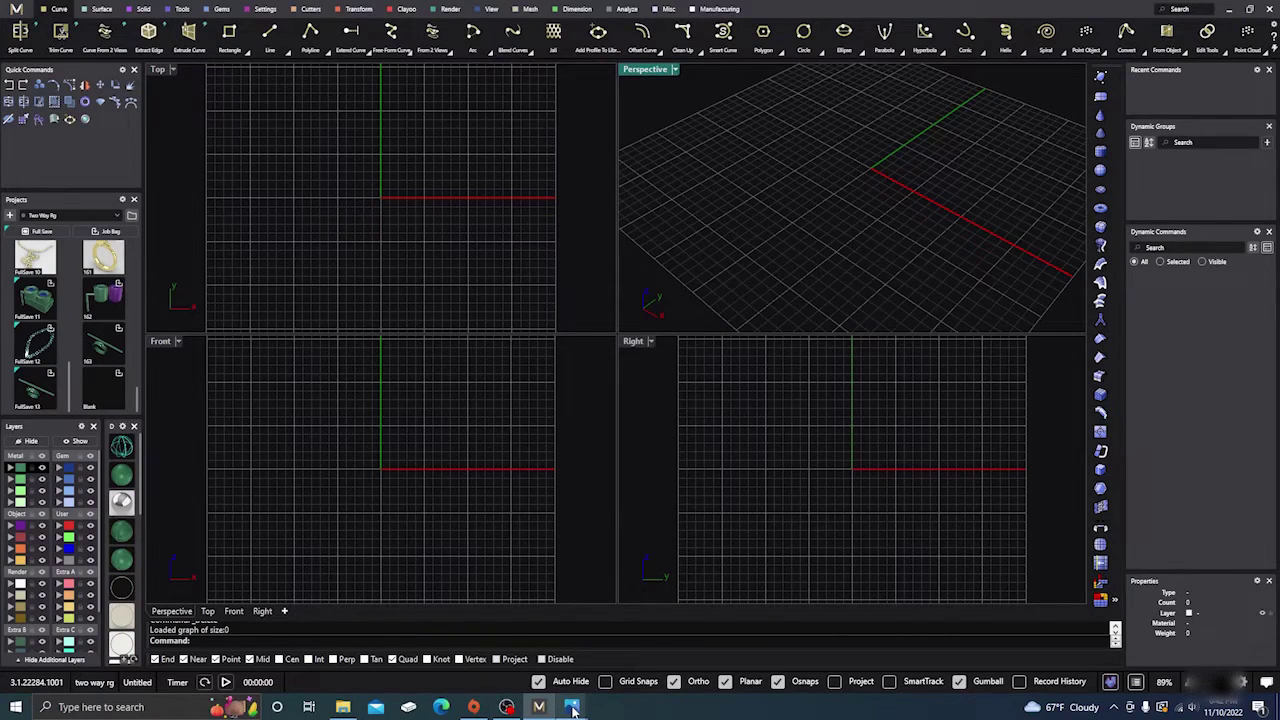
- Bring up the four diamond reference images showing the single cut and full cut facet diagrams
mouse_move(571, 706)
left_click(503, 651)
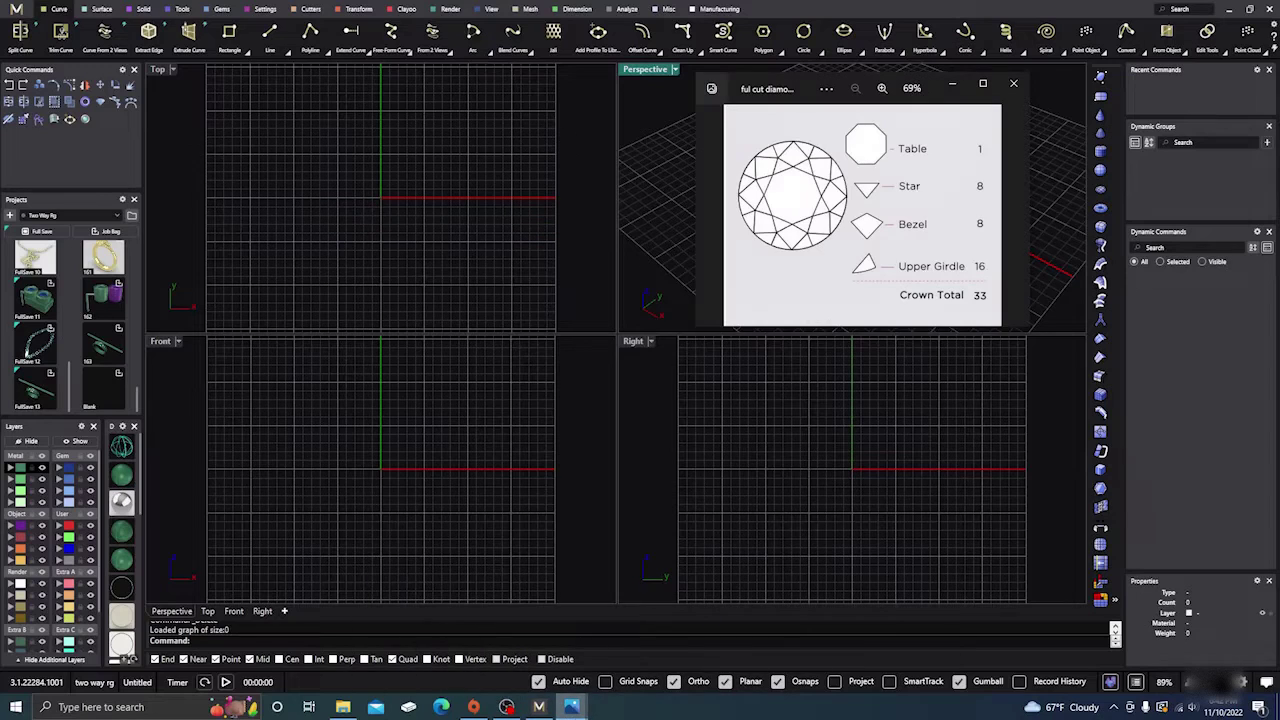
left_click(541, 648)
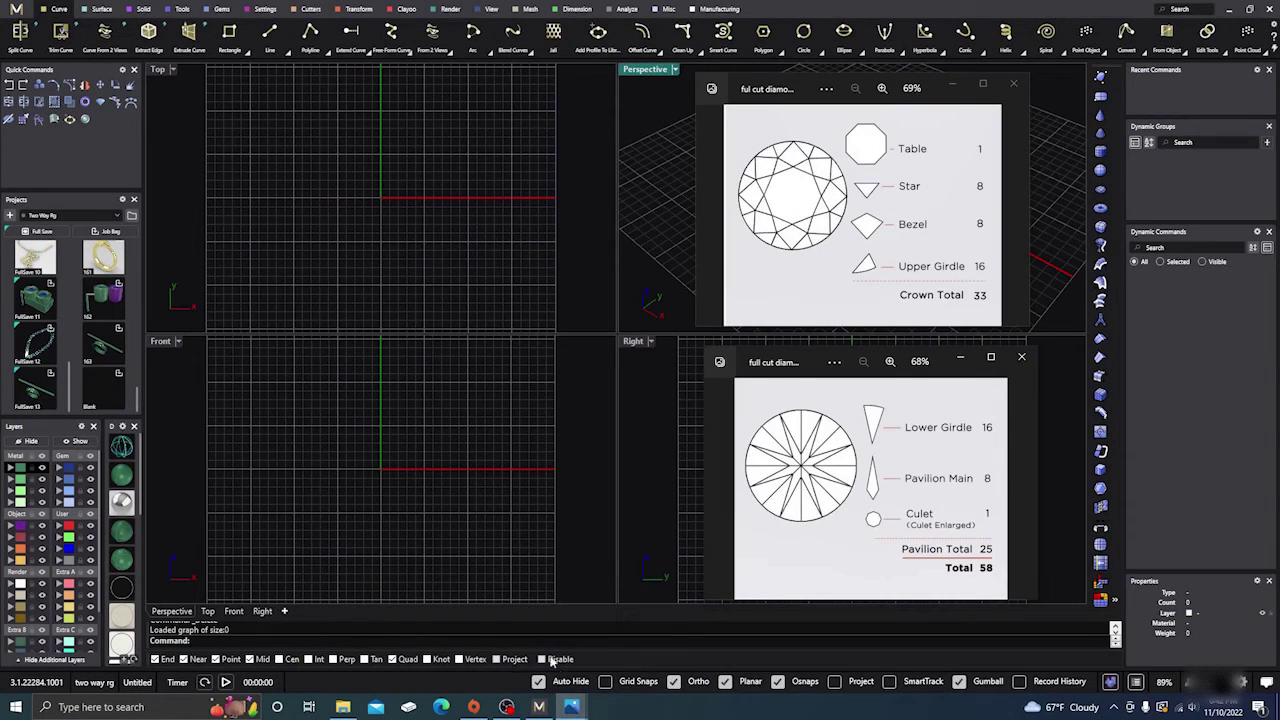
left_click(610, 645)
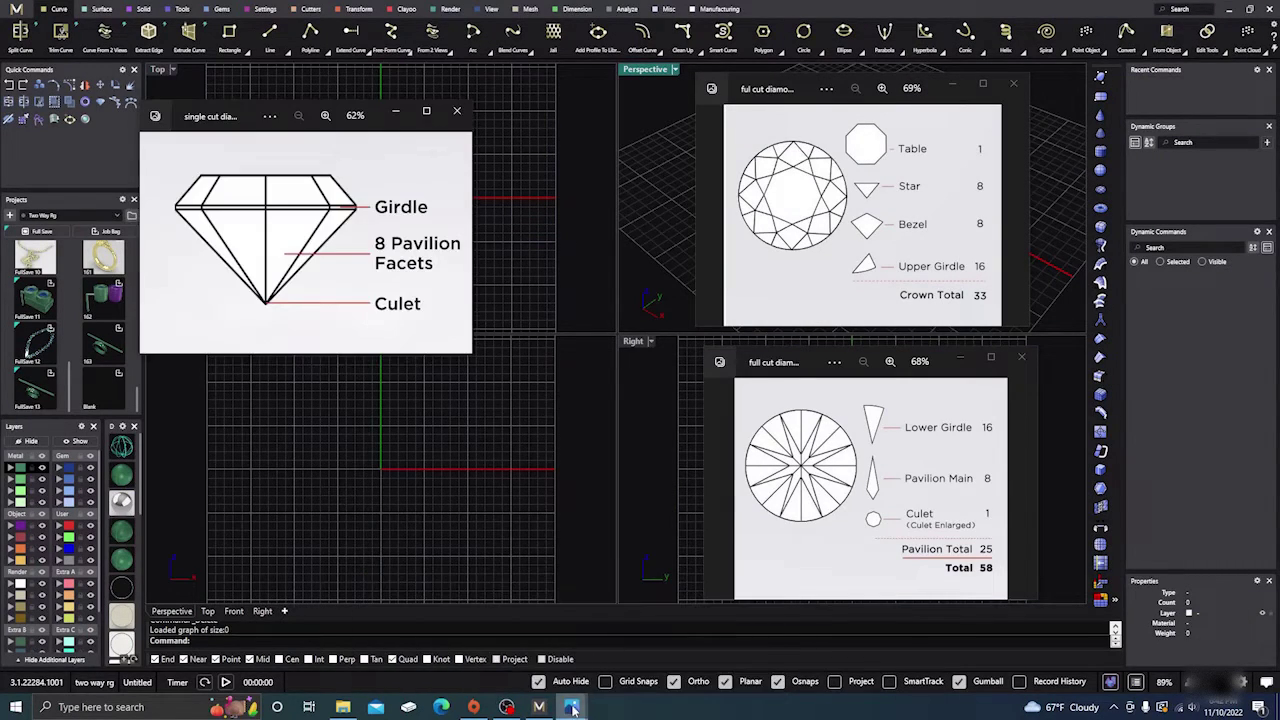
left_click(730, 630)
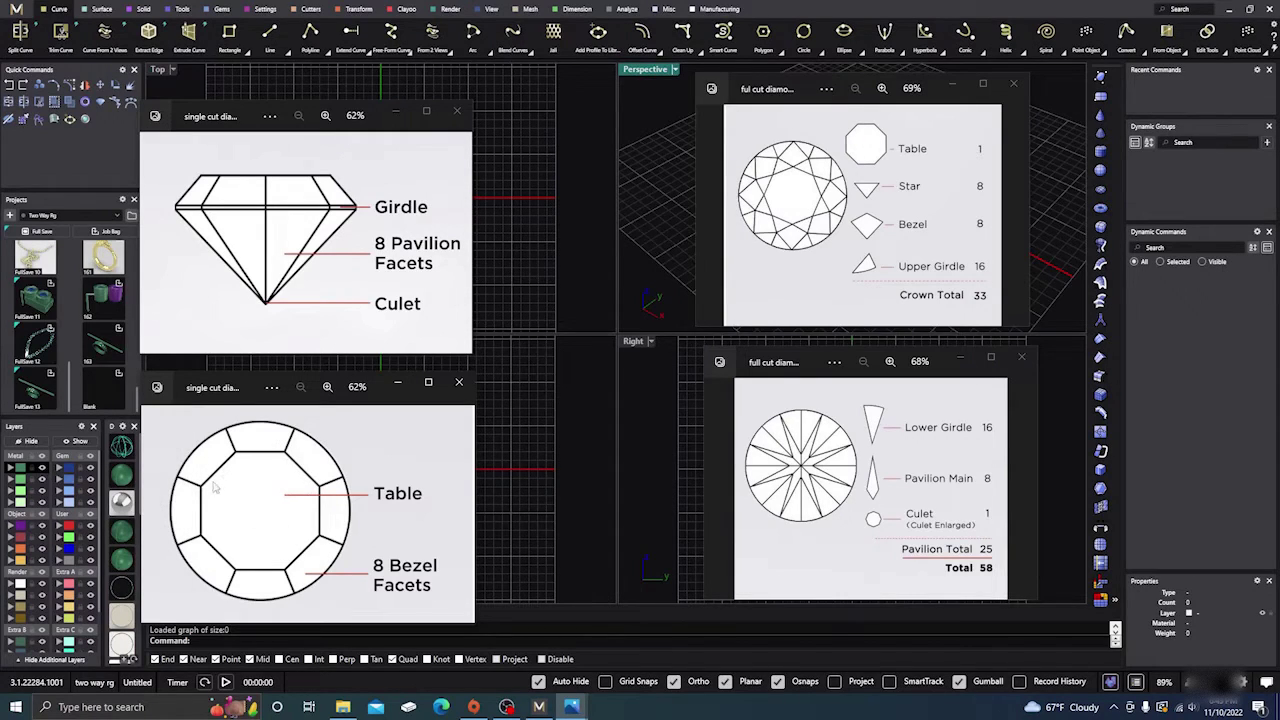
- Close the four single cut and full cut diamond reference images
left_click(458, 110)
left_click(459, 382)
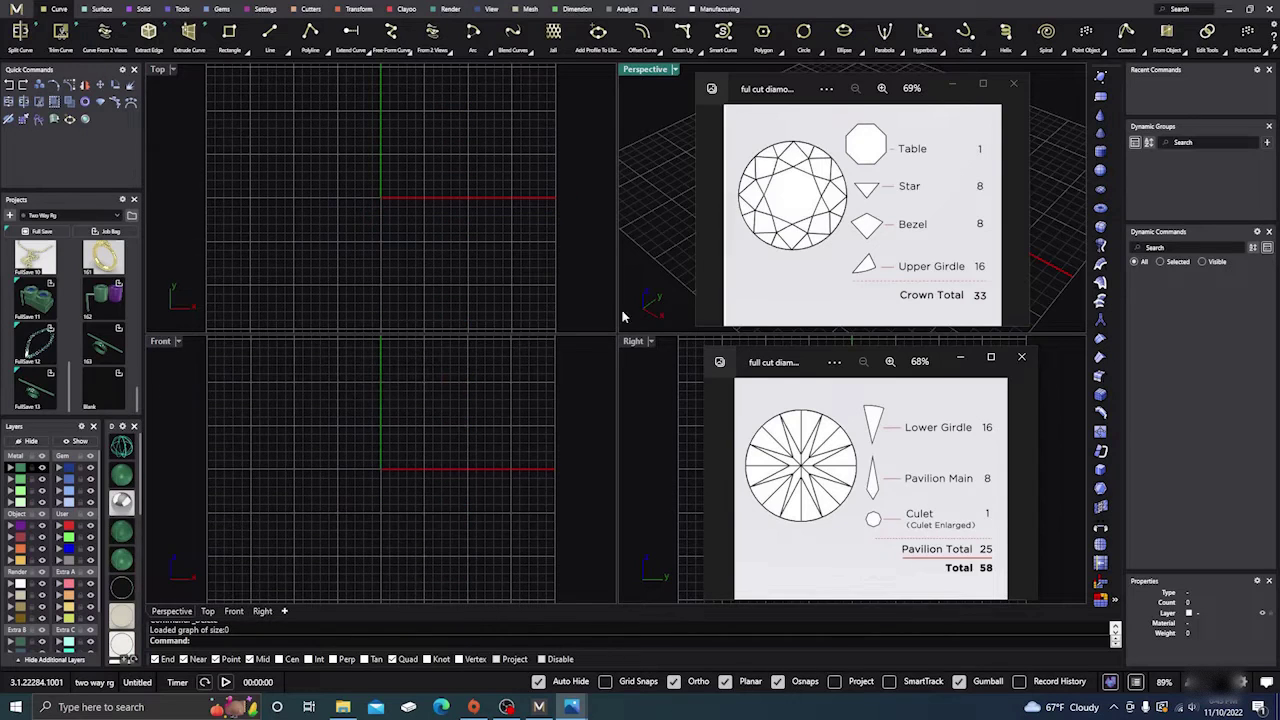
left_click(1013, 83)
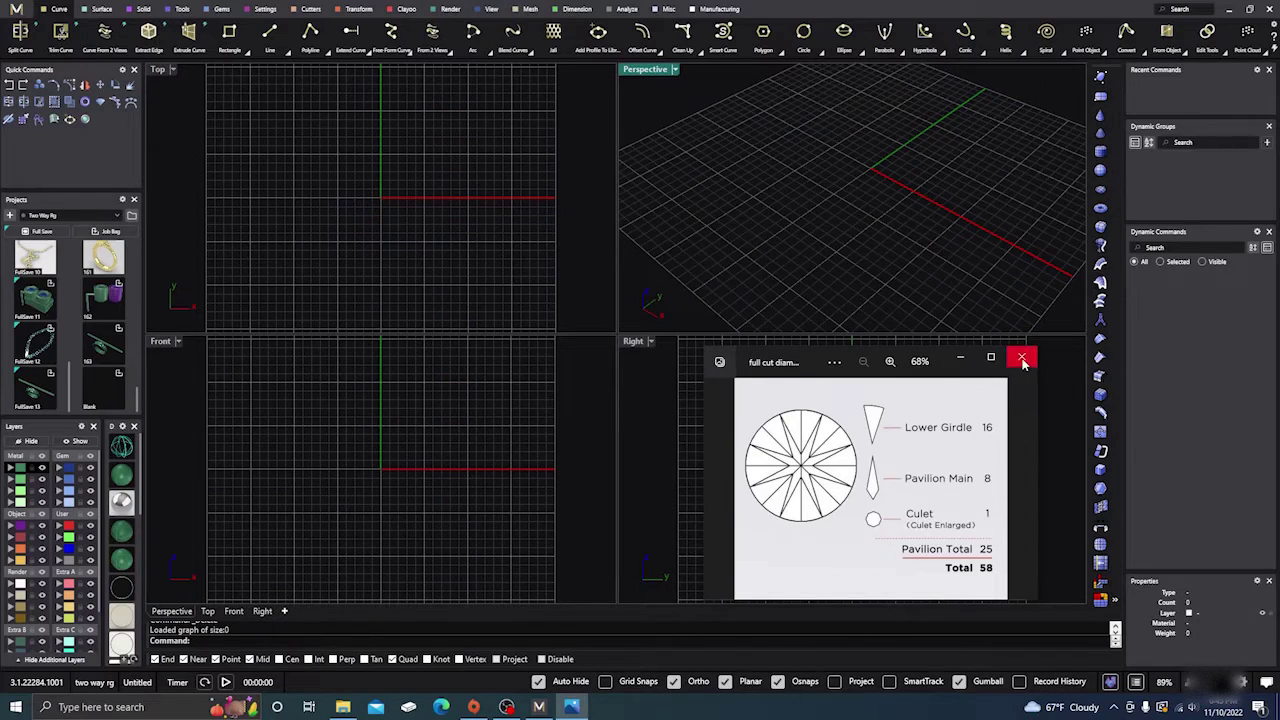
left_click(1022, 359)
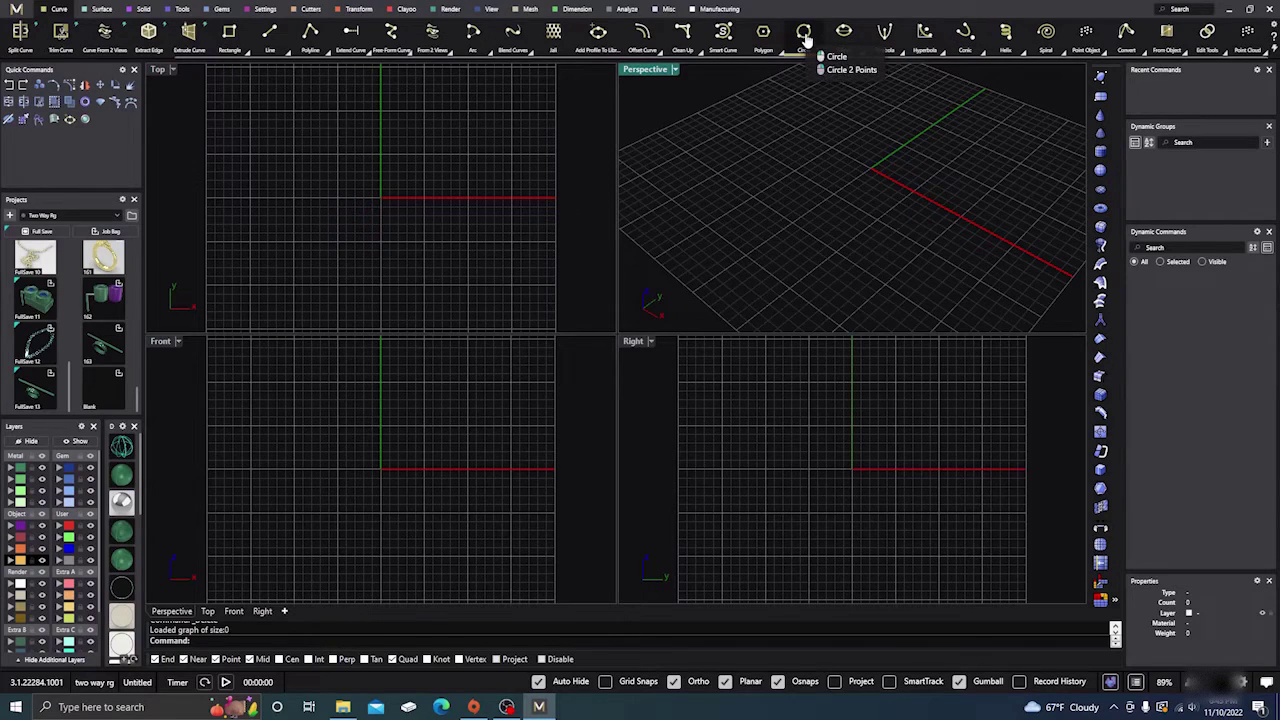
- Draw a circle centred at 0,0,0 with a diameter of about 8.5 mm in the Top view
left_click(804, 33)
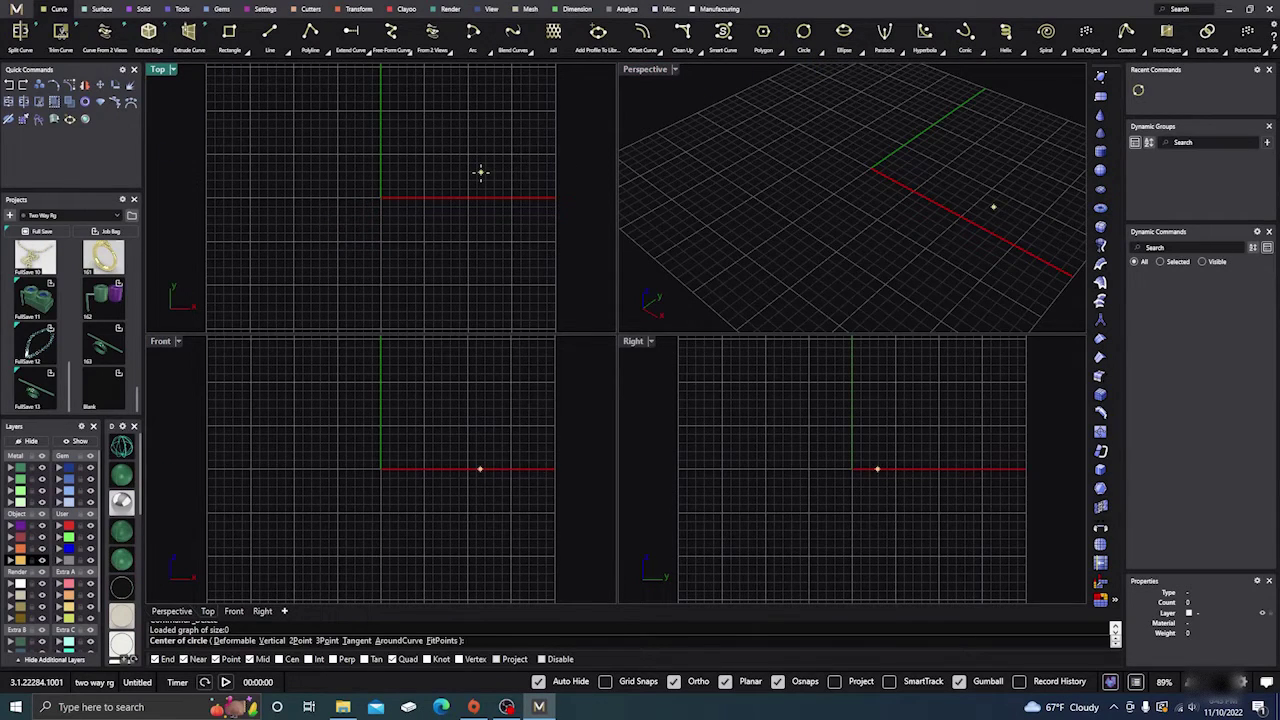
type("0,0,0")
key("Return")
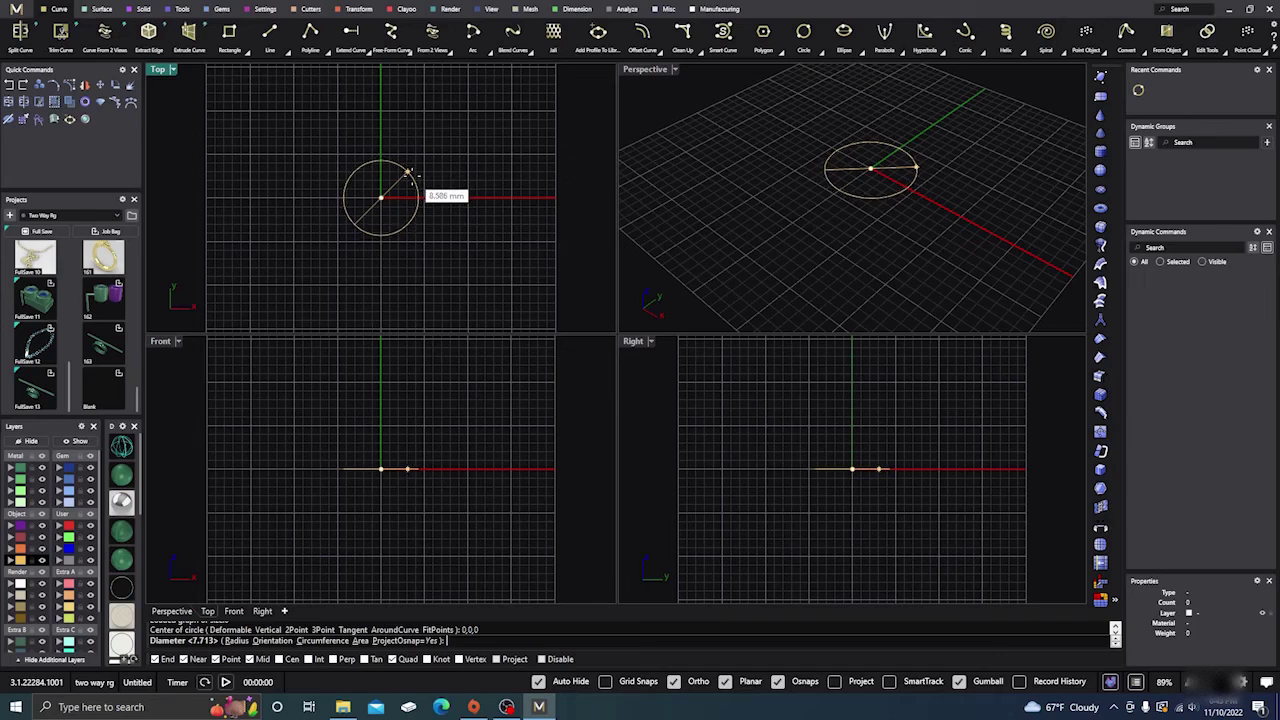
left_click(419, 195)
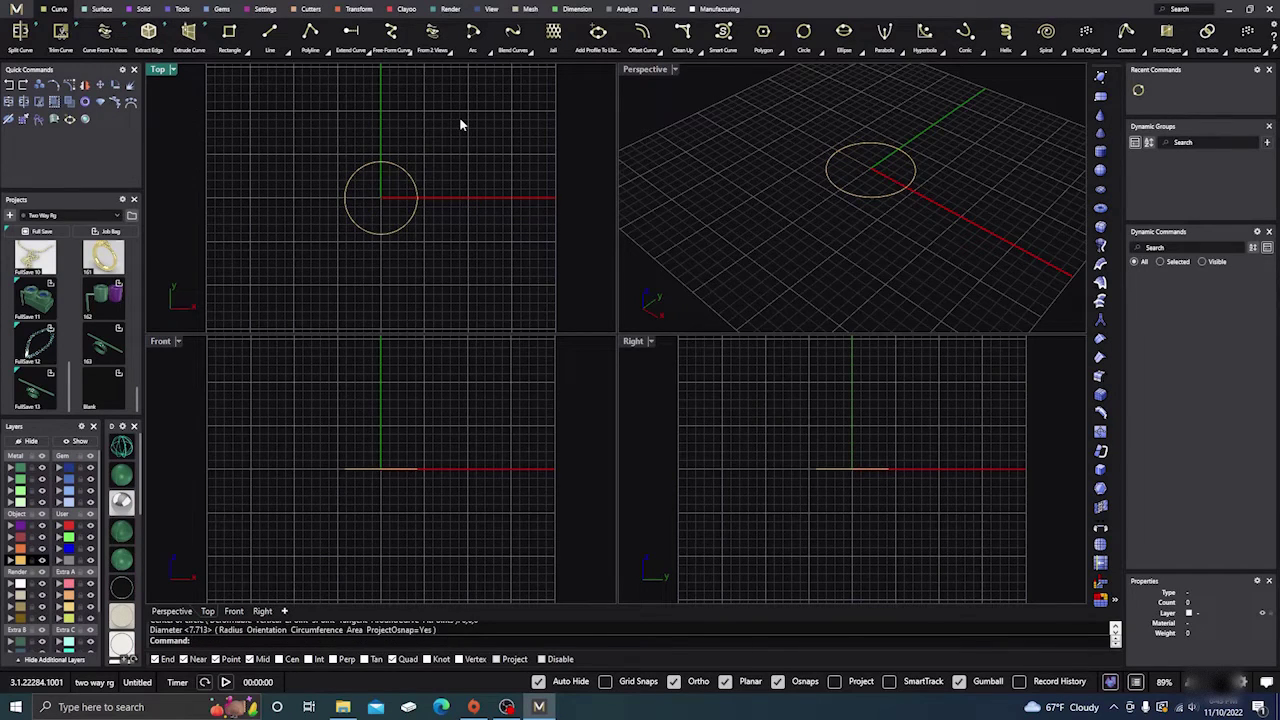
- Start the Custom Gem Builder on the circle without selecting any facet points
left_click(222, 12)
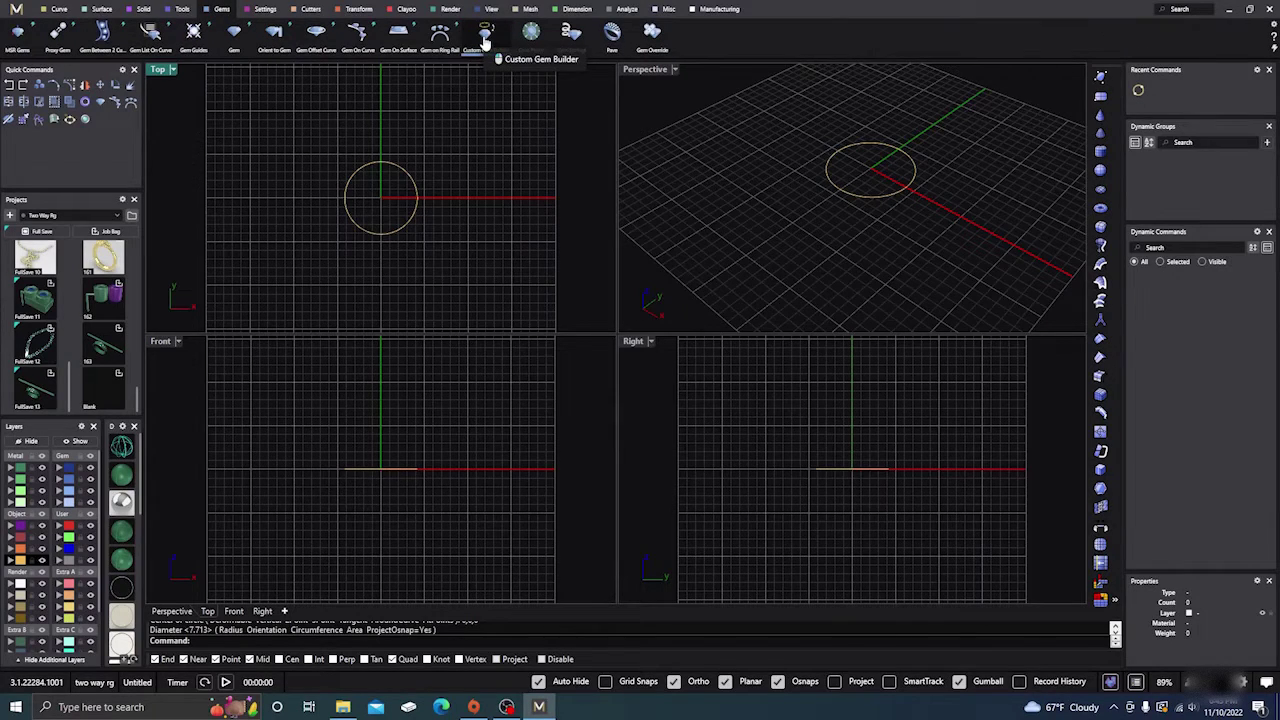
left_click(484, 38)
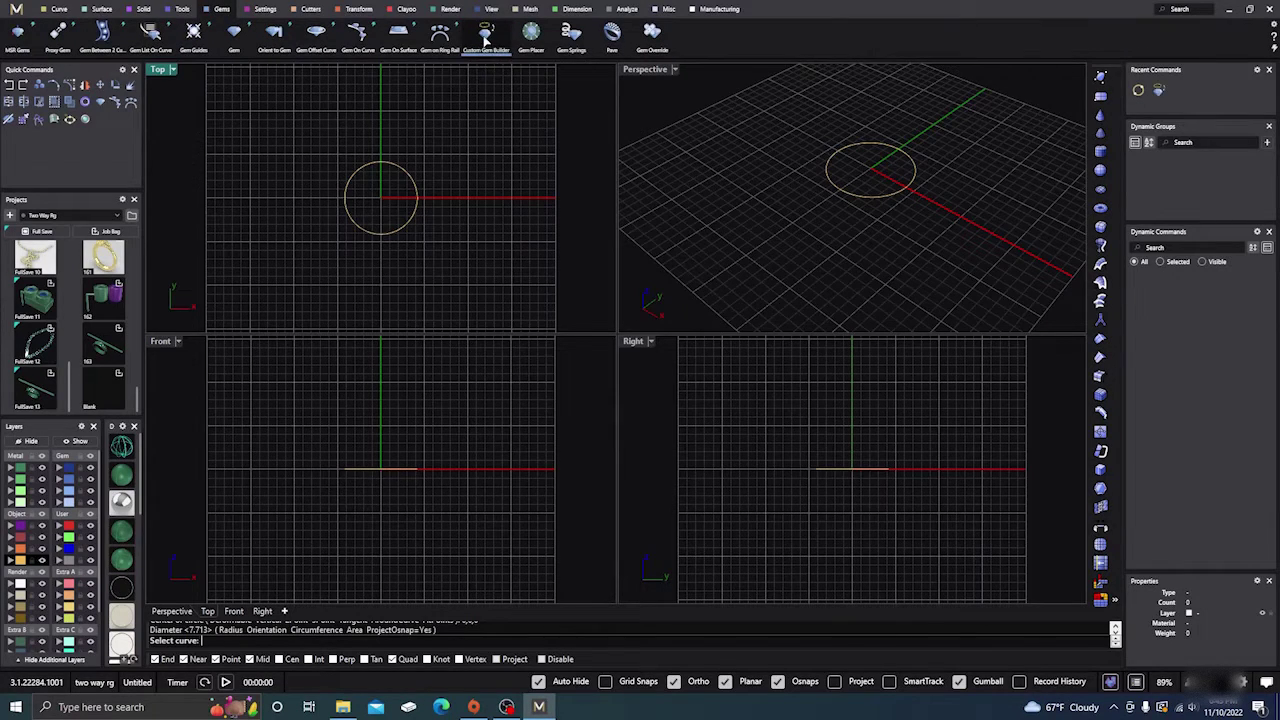
left_click(396, 232)
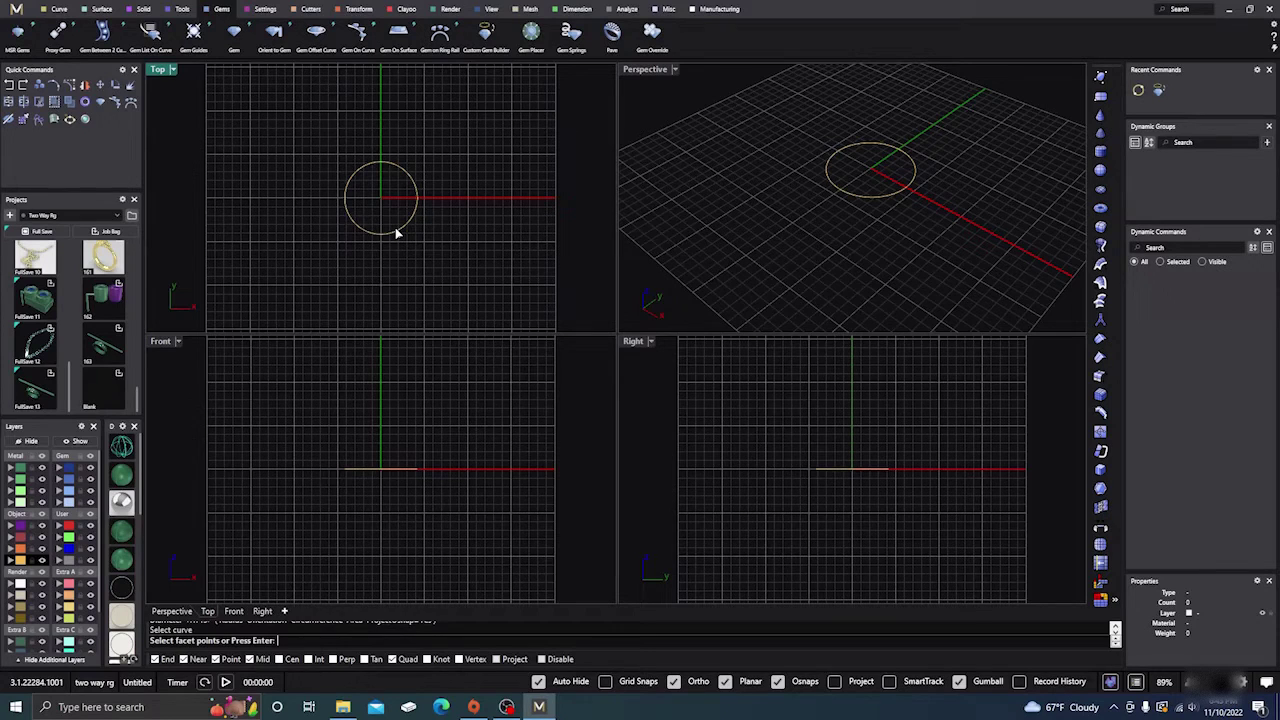
key("Return")
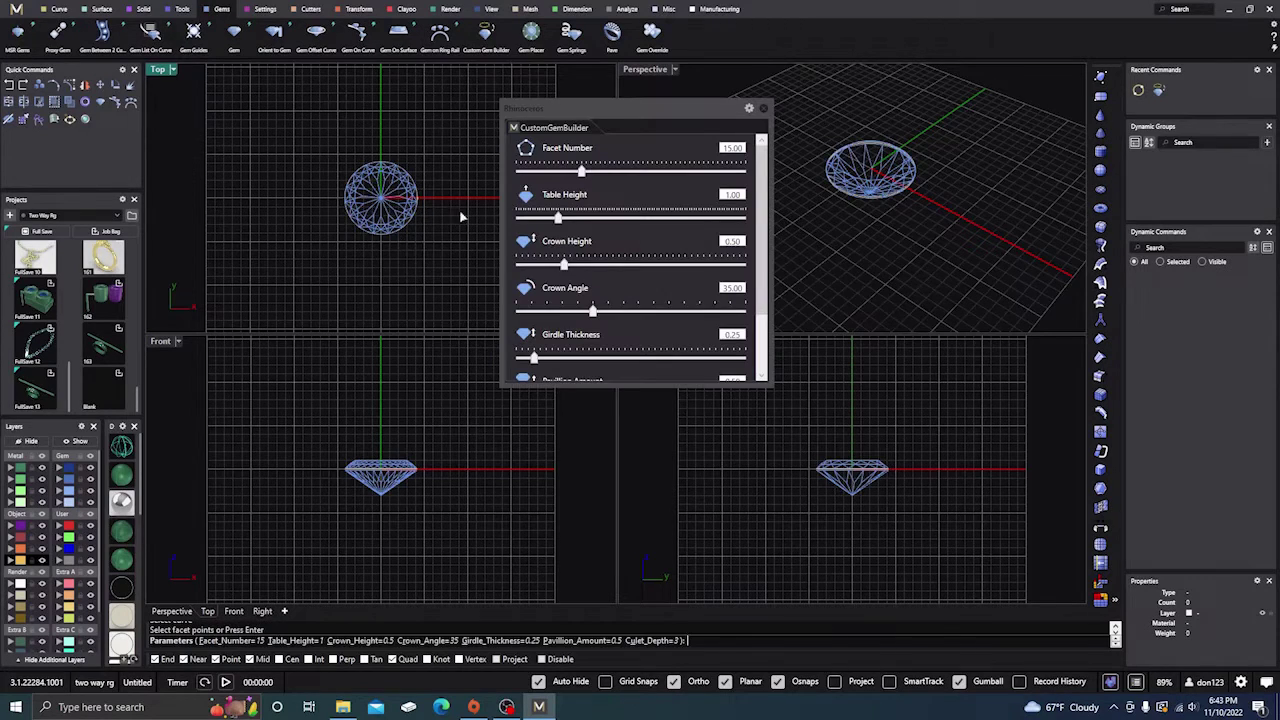
- Set the custom gem's facet number to 8
left_click_drag(620, 108, 756, 104)
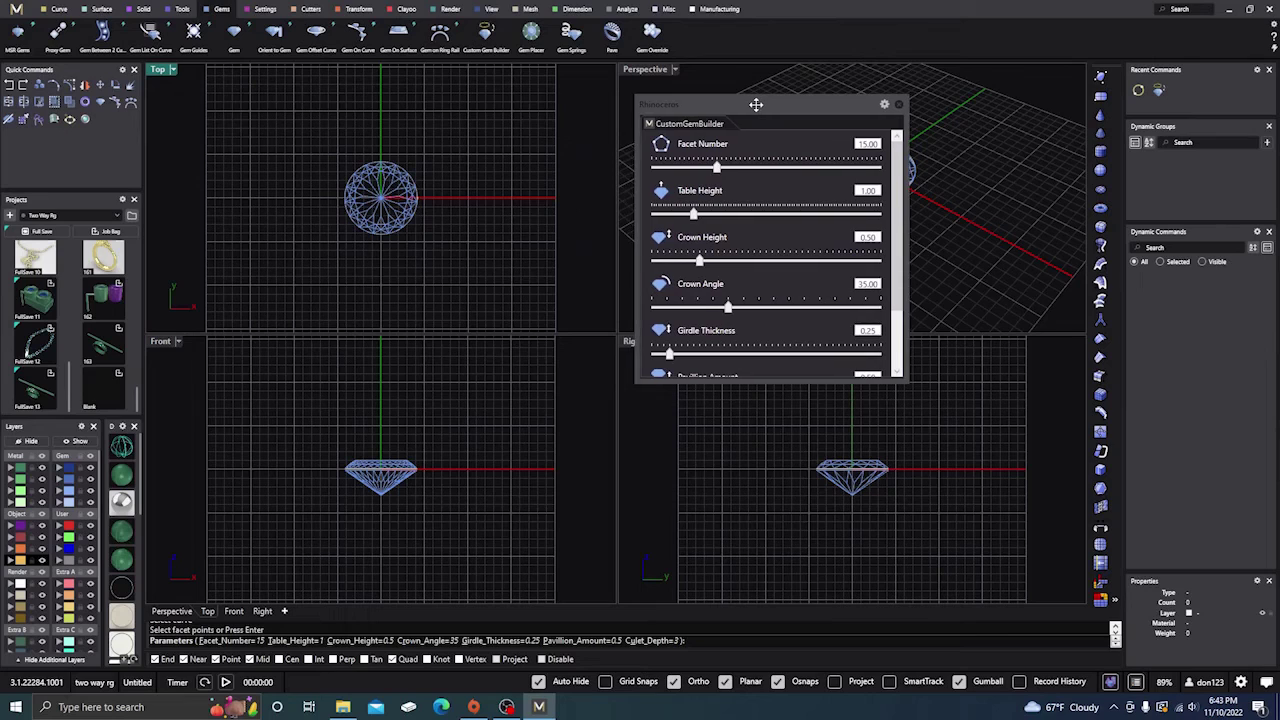
double_click(876, 143)
type("8")
key("Return")
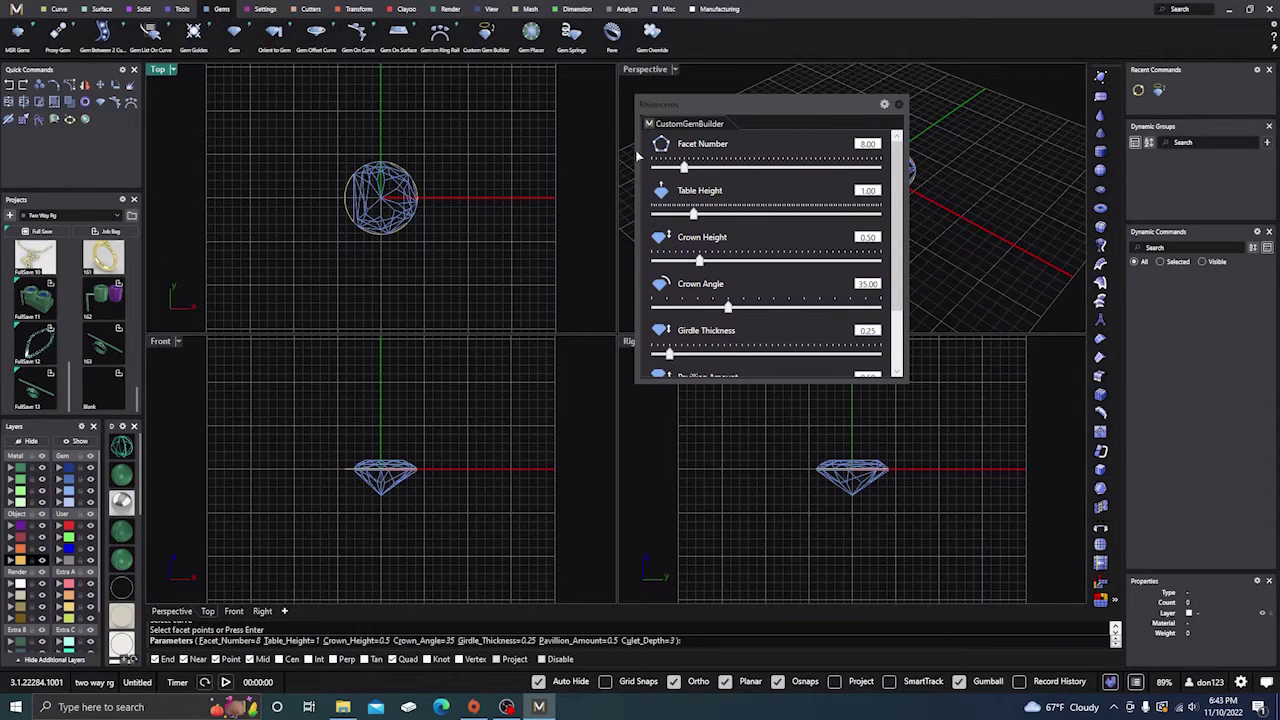
- Try a facet number of 9 on the custom gem for comparison and return it to 8
left_click_drag(769, 106, 619, 180)
scroll(866, 178, "up", 5)
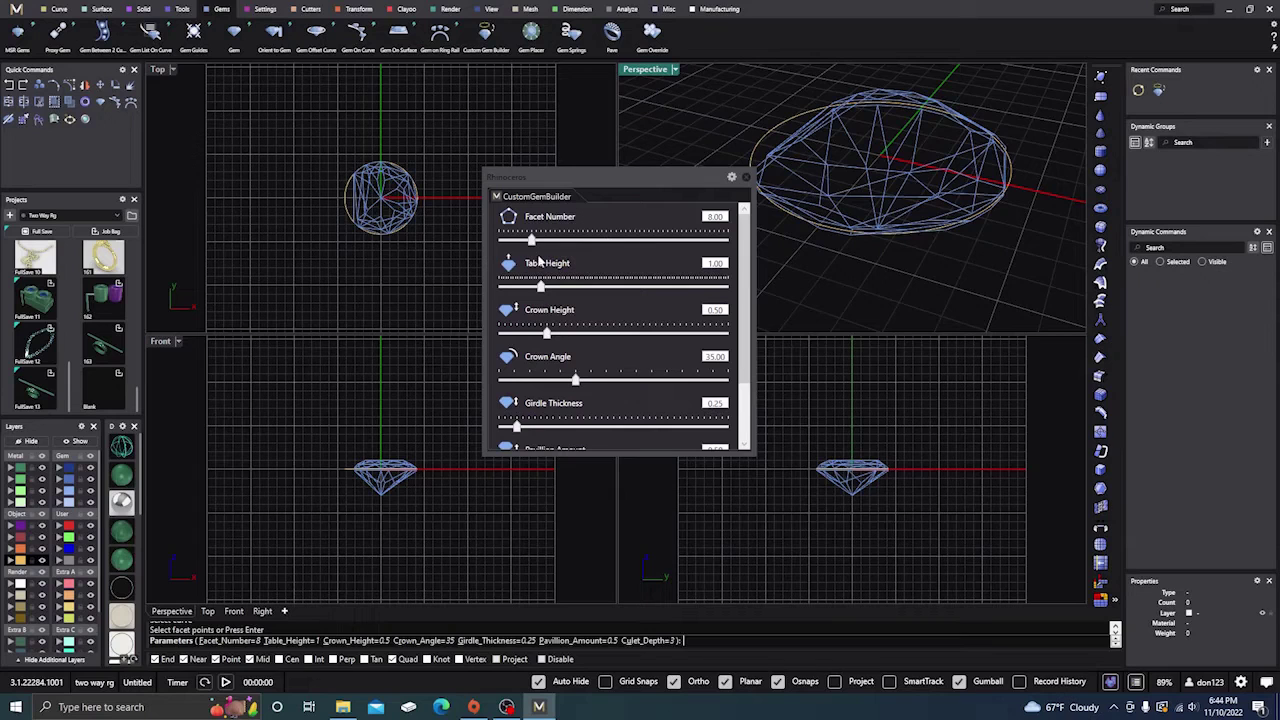
left_click_drag(533, 244, 539, 244)
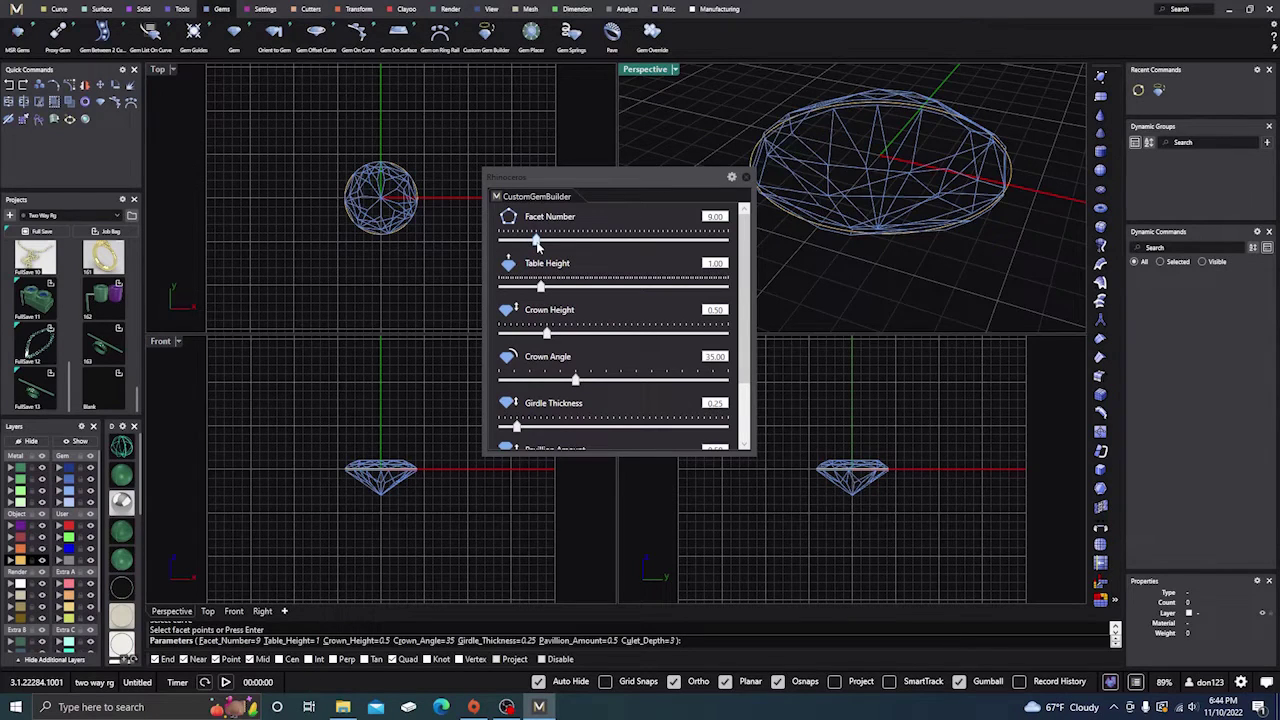
mouse_move(878, 160)
right_mouse_down()
mouse_move(923, 216)
mouse_move(870, 148)
mouse_move(880, 165)
right_mouse_up()
scroll(868, 140, "up", 3)
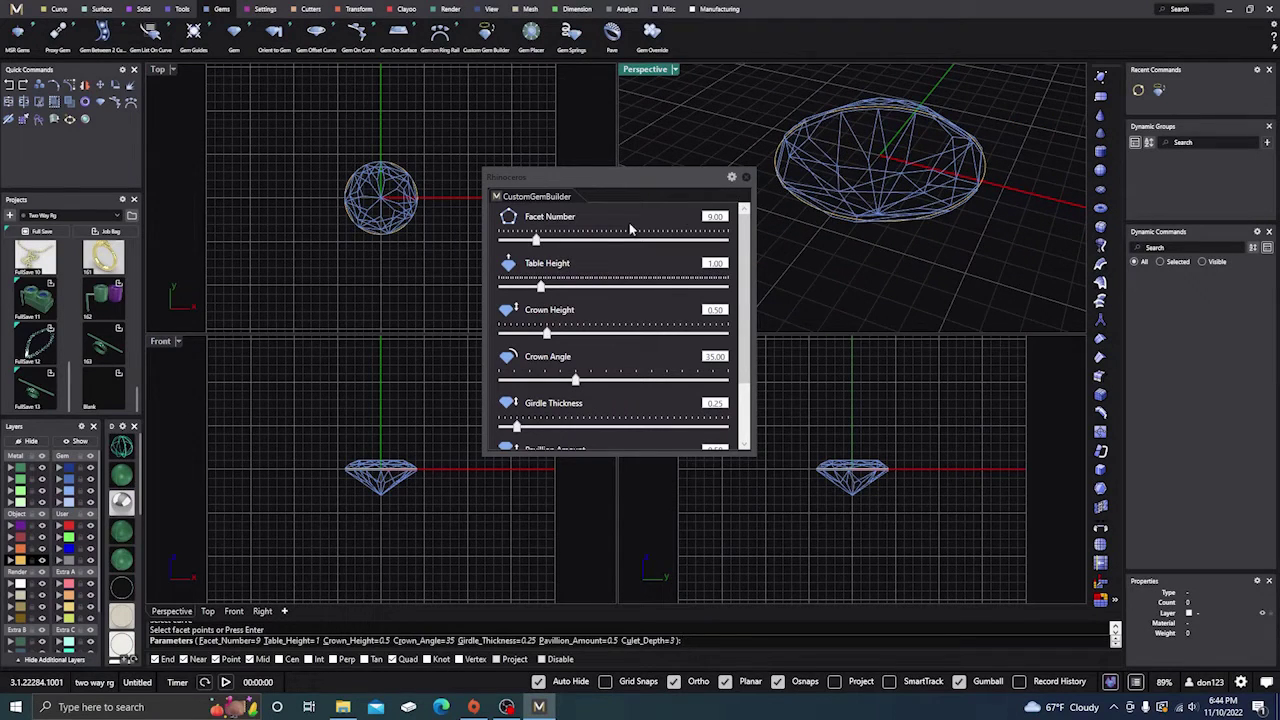
left_click_drag(537, 242, 533, 243)
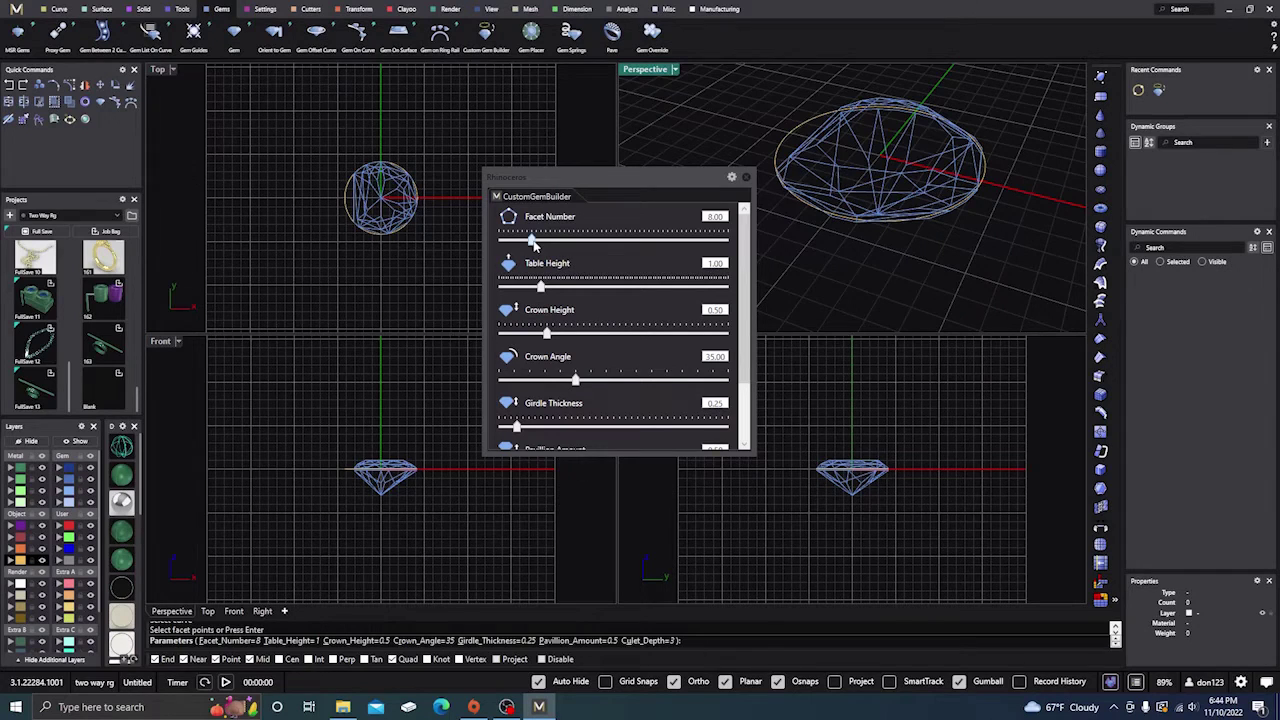
- Set the custom gem's pavilion amount to 1
scroll(576, 341, "down", 2)
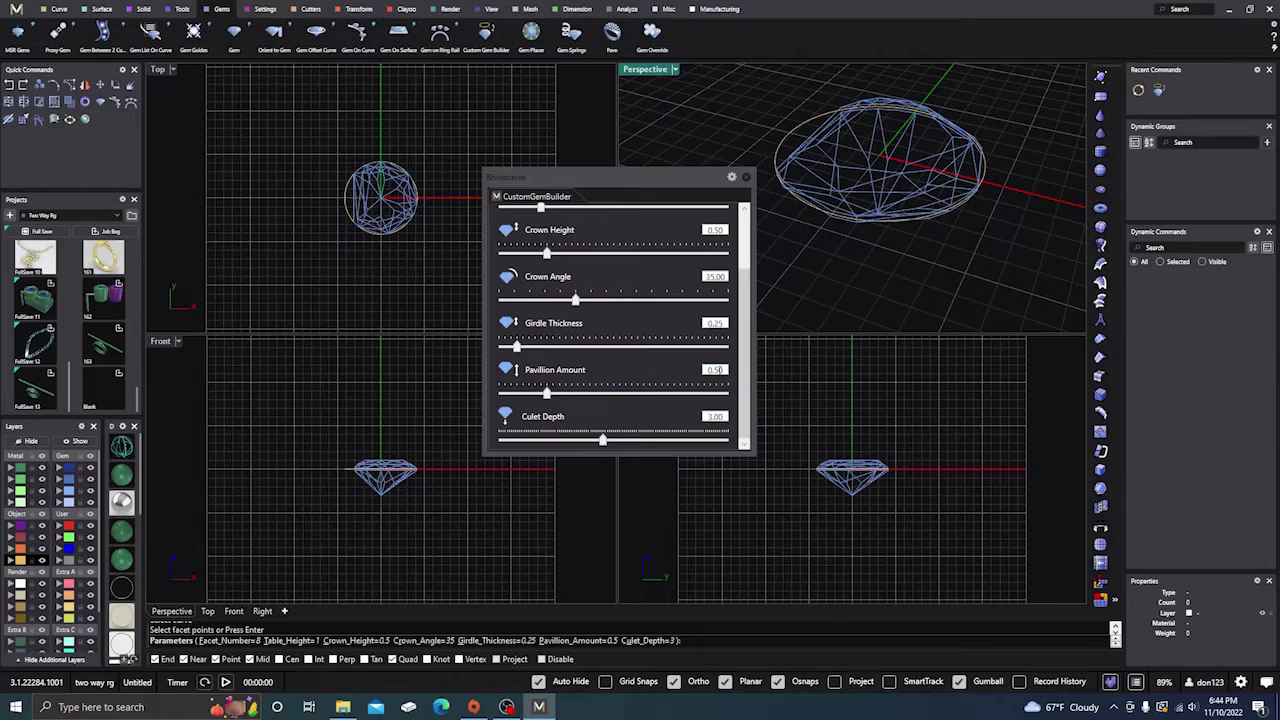
double_click(717, 369)
type("1")
key("Return")
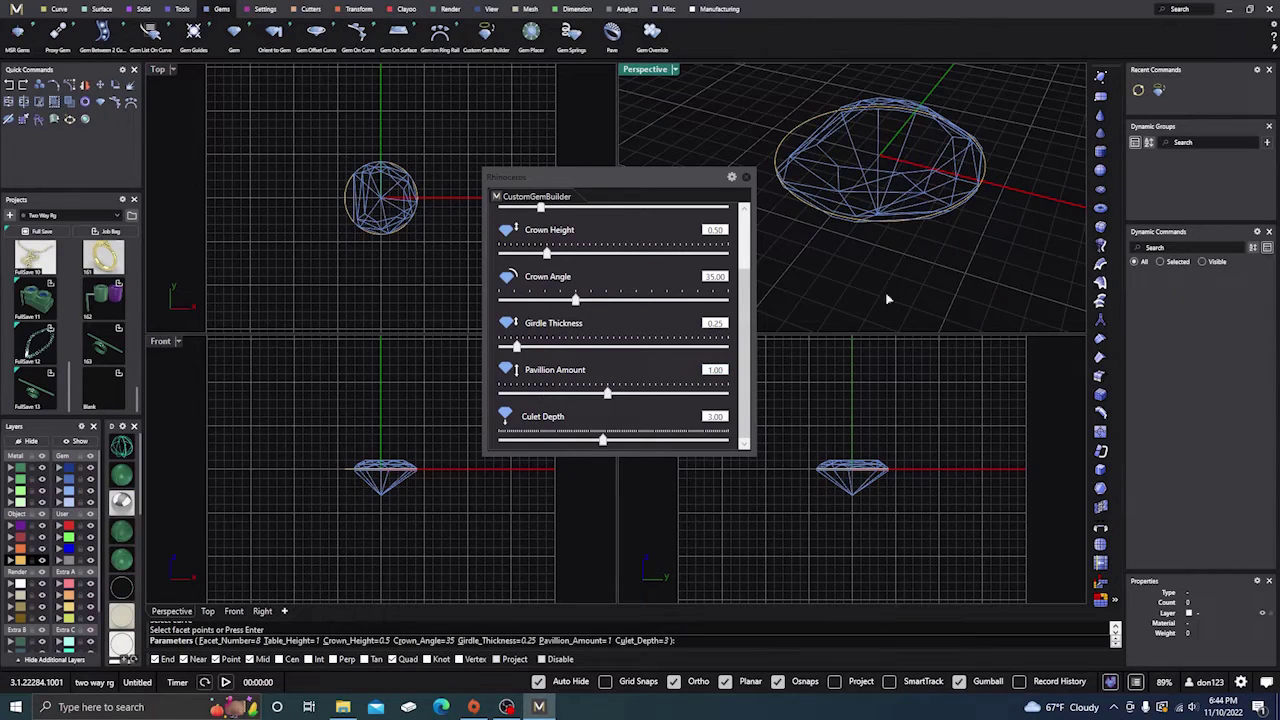
- Lower the custom gem's facet number to 7
scroll(858, 510, "up", 3)
scroll(881, 251, "up", 6)
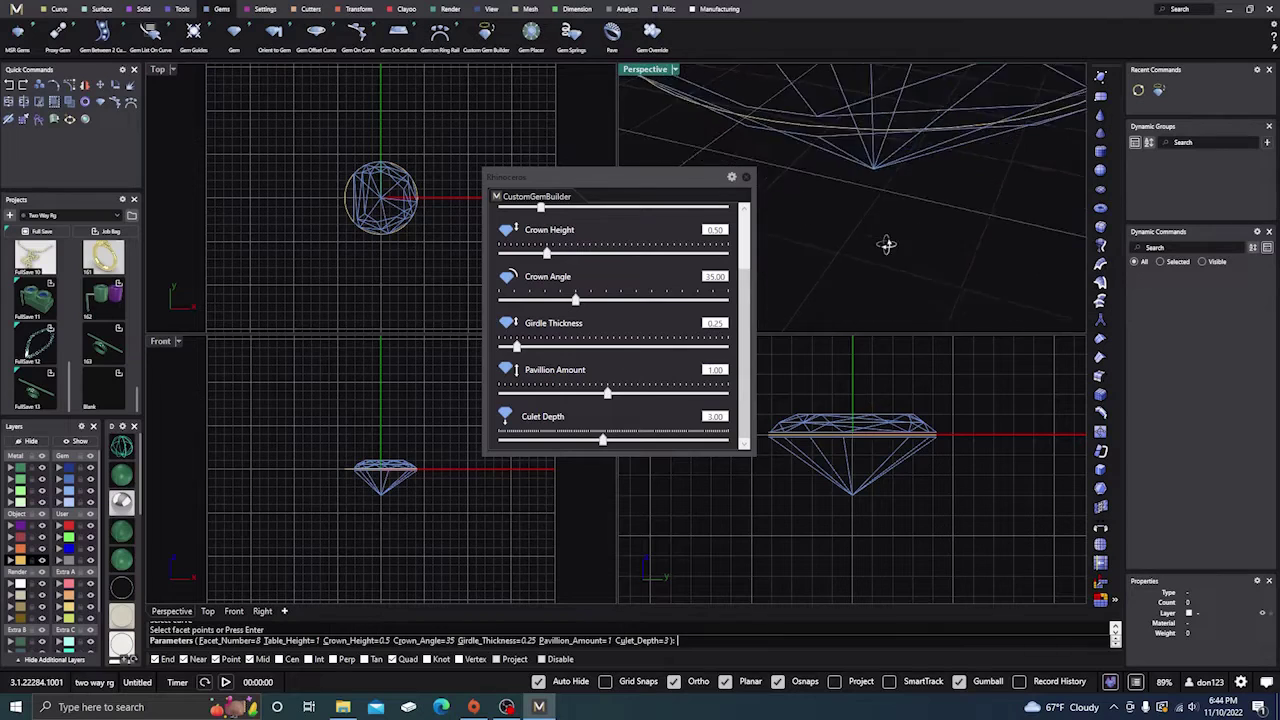
scroll(905, 215, "down", 4)
right_click_drag(920, 209, 784, 242)
scroll(610, 305, "up", 2)
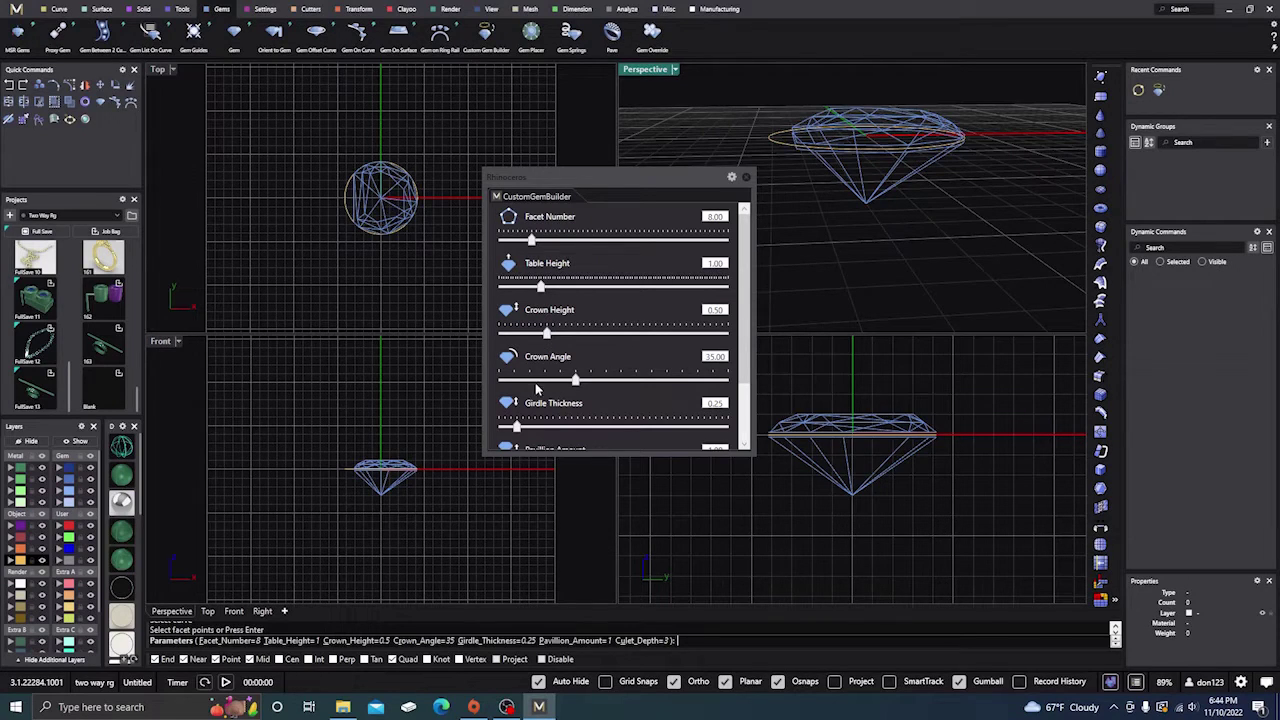
right_click_drag(803, 222, 877, 220)
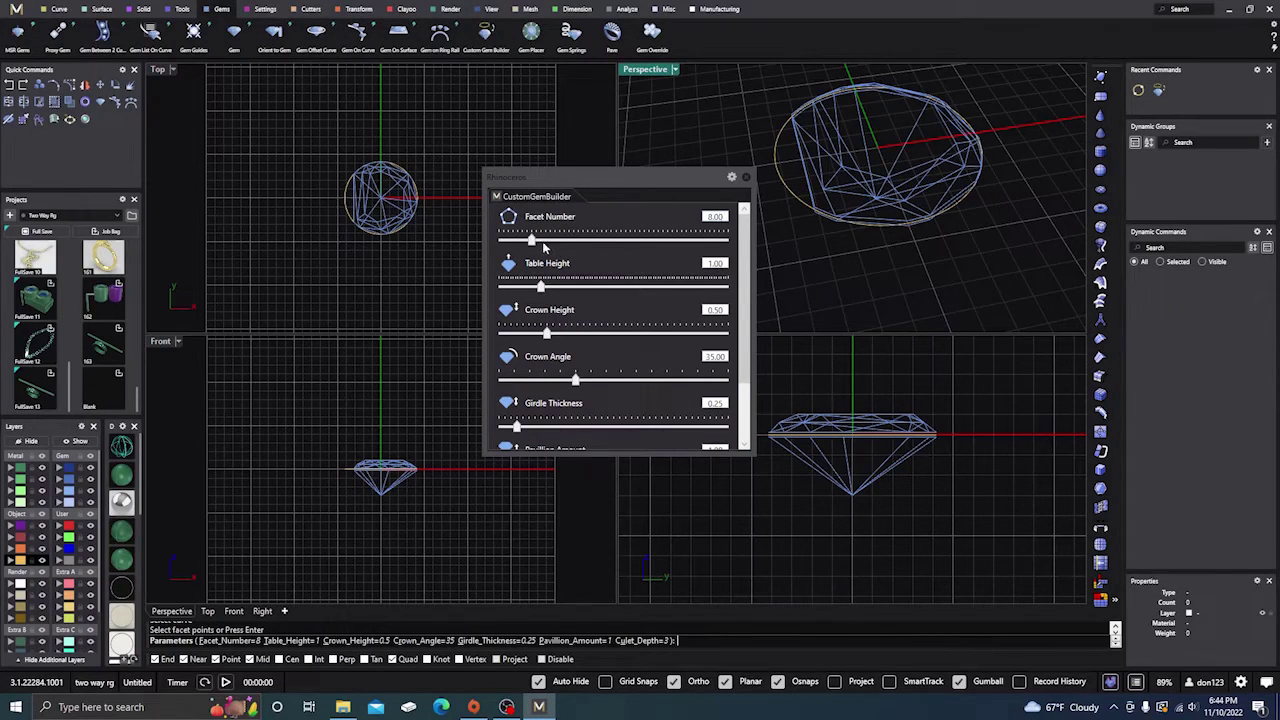
mouse_move(531, 241)
left_mouse_down()
mouse_move(546, 243)
mouse_move(527, 242)
left_mouse_up()
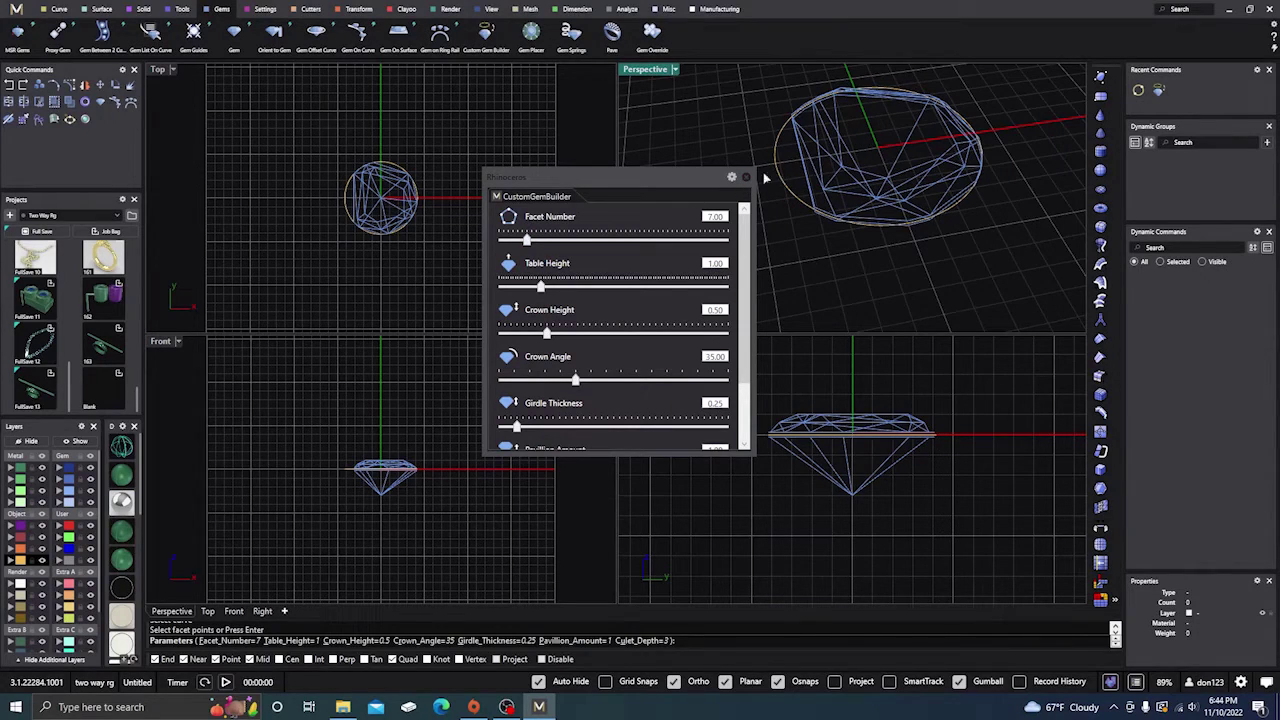
- Close the Custom Gem Builder without keeping its gem and delete the circle
left_click(744, 179)
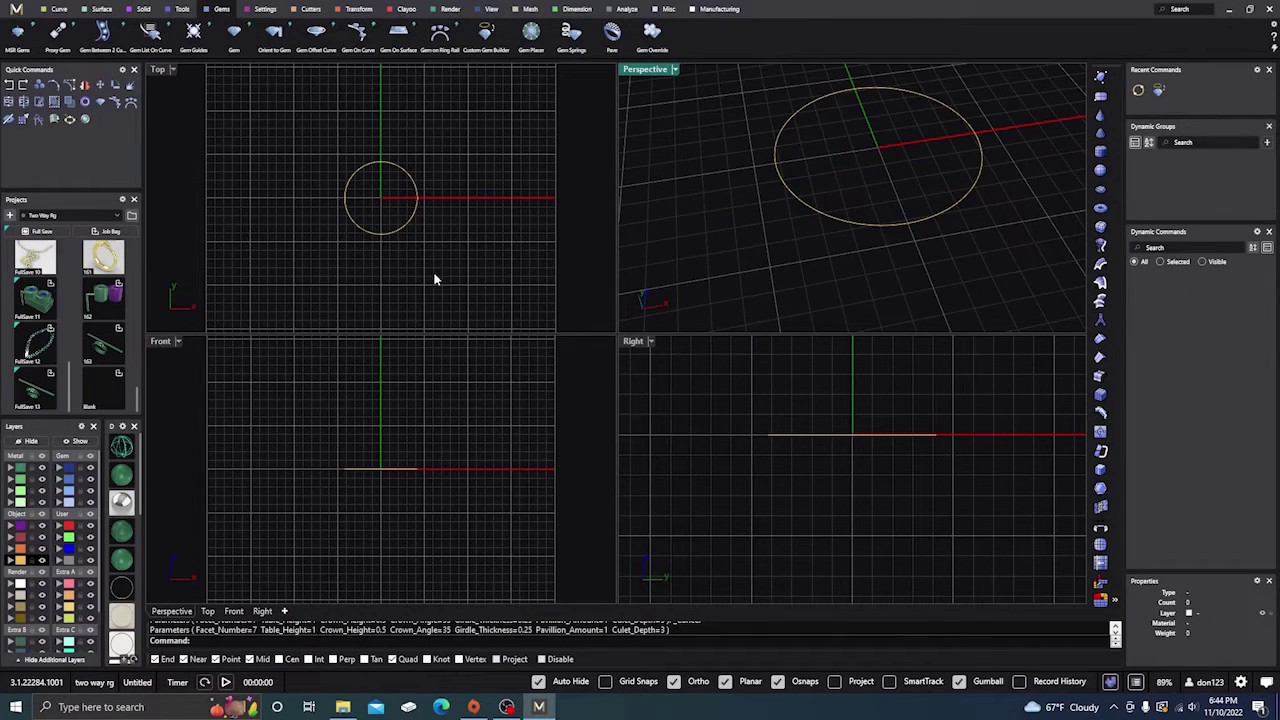
left_click(401, 227)
key("Delete")
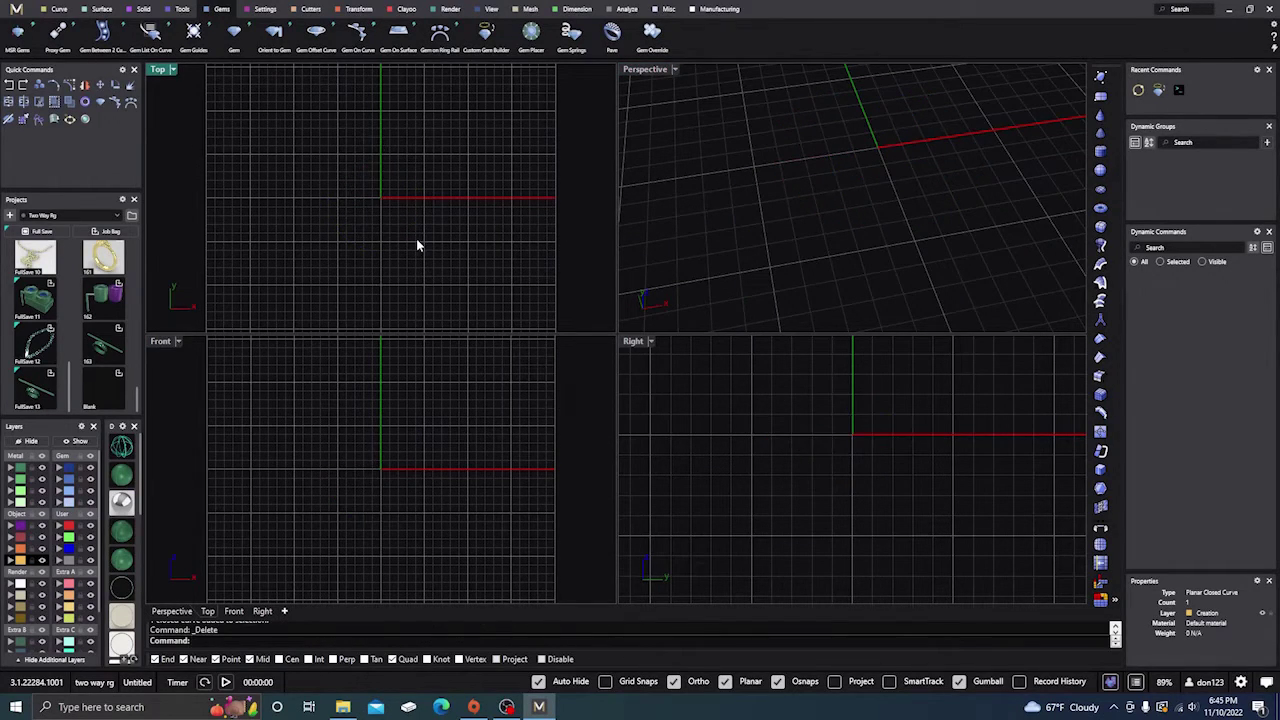
- Place a round gem at the origin using the Gem command's default parameters
scroll(459, 242, "down", 2)
scroll(765, 206, "down", 2)
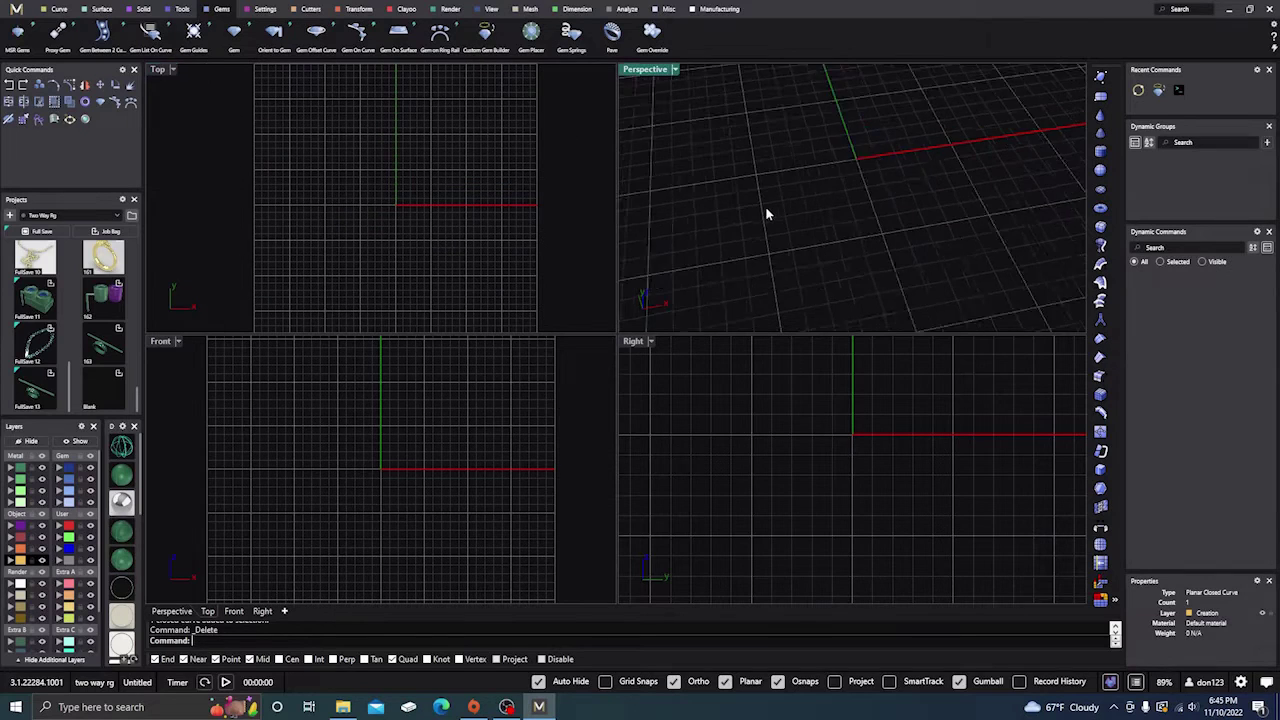
scroll(794, 451, "down", 3)
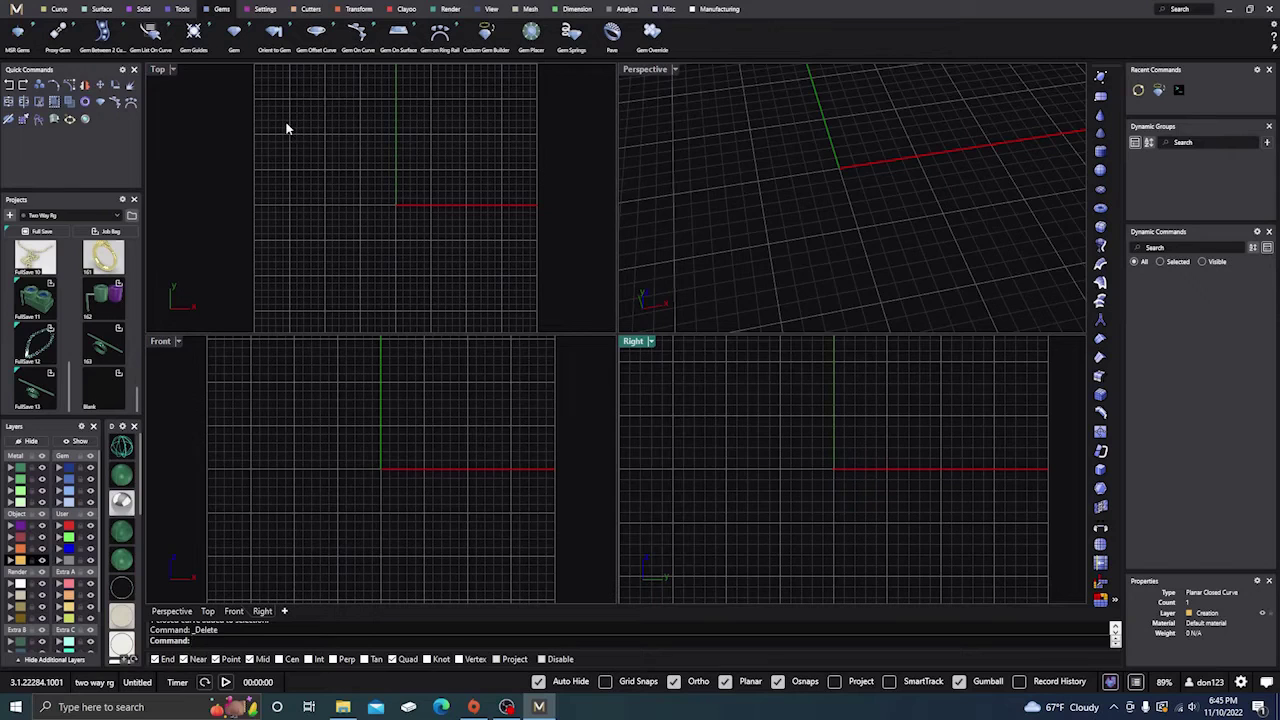
left_click(233, 36)
key("Return")
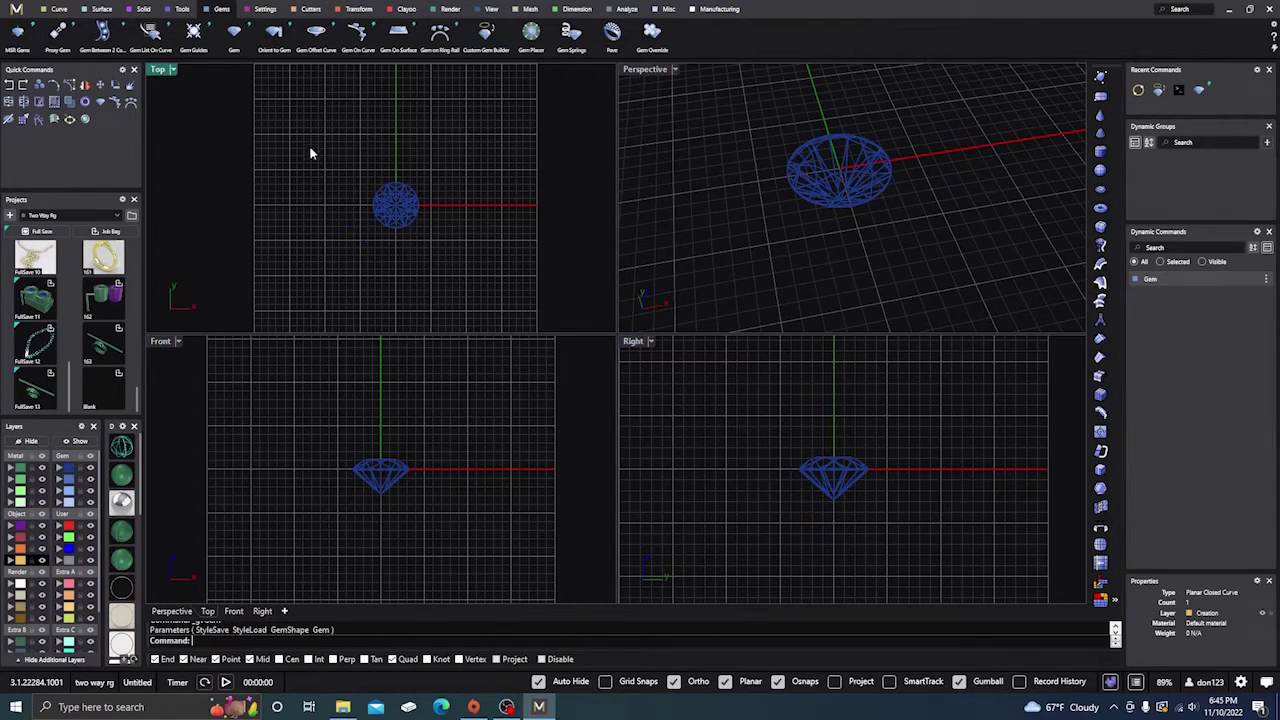
- Create a Gem Offset Curve around the gem's girdle with girdle spacing, Z offset and corner blend at 0
right_click_drag(365, 443, 383, 417)
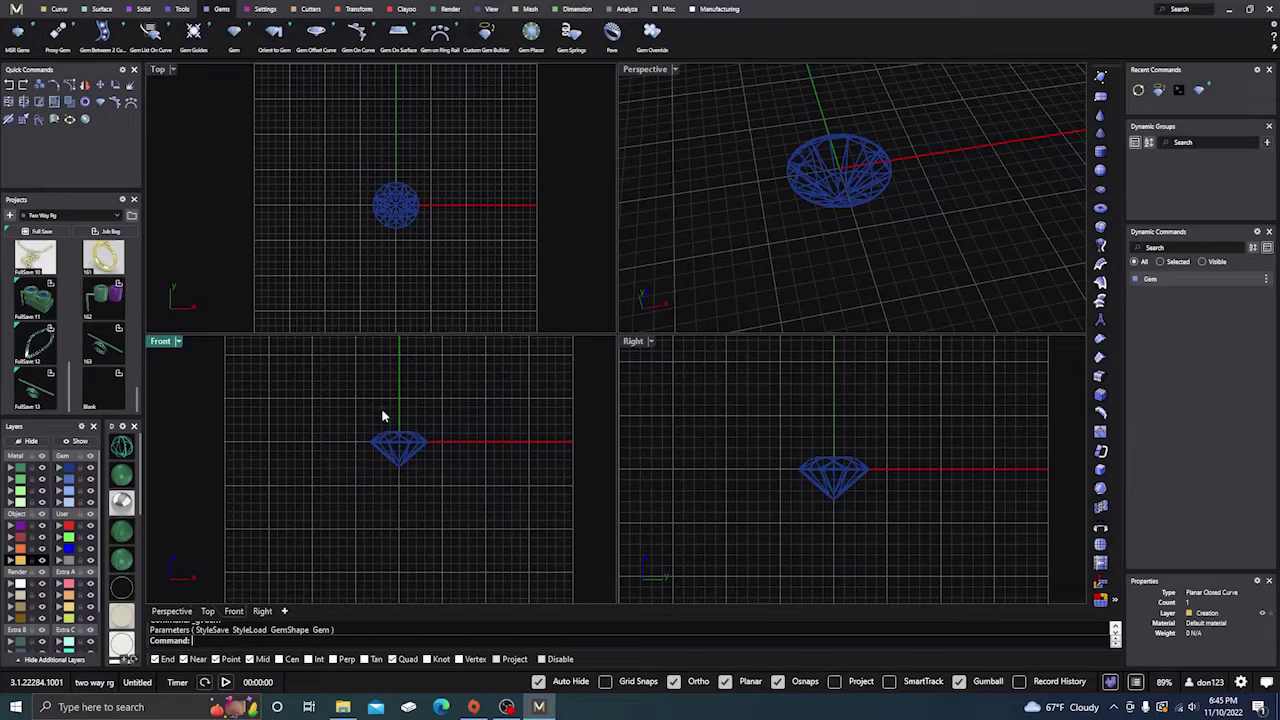
left_click(383, 208)
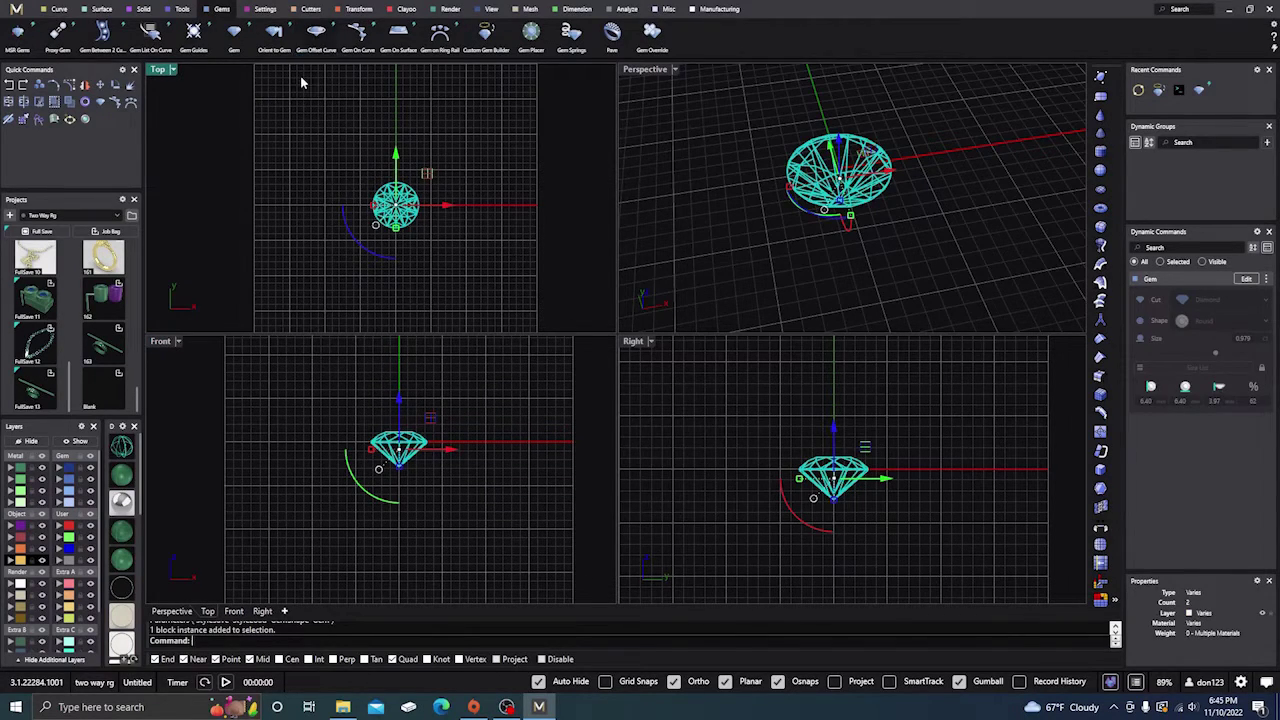
left_click(318, 32)
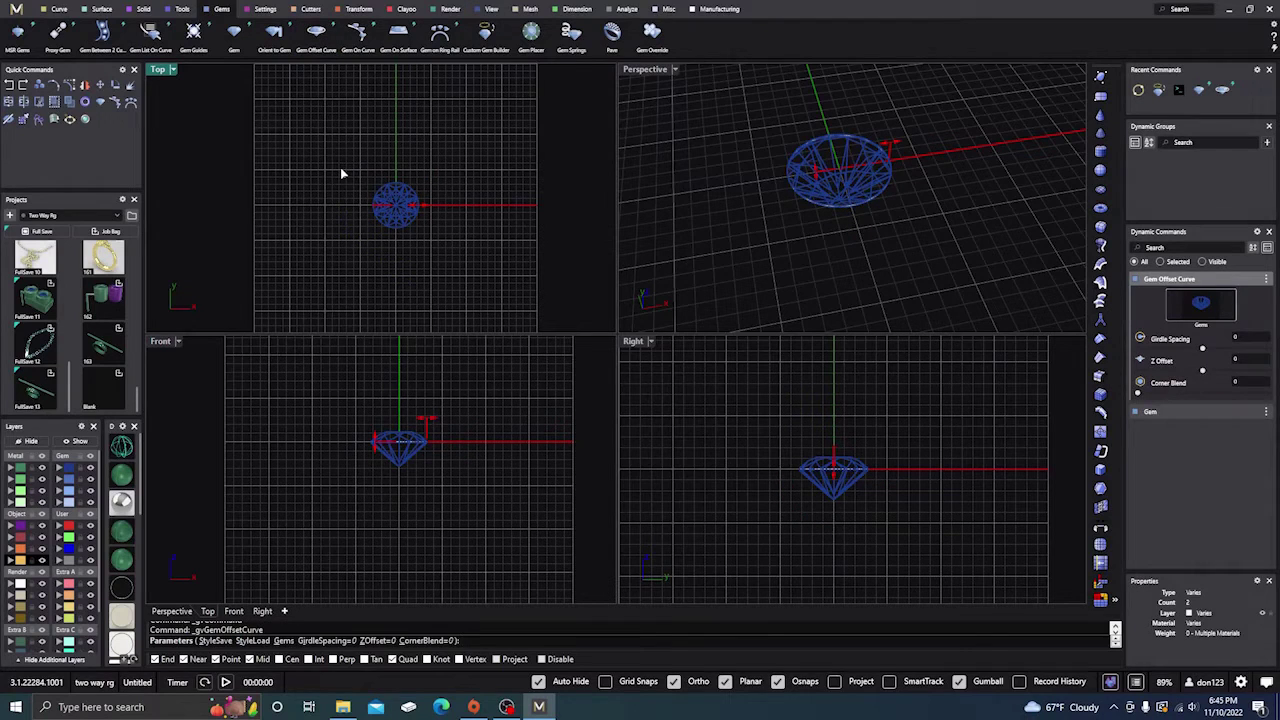
key("Return")
scroll(371, 231, "up", 3)
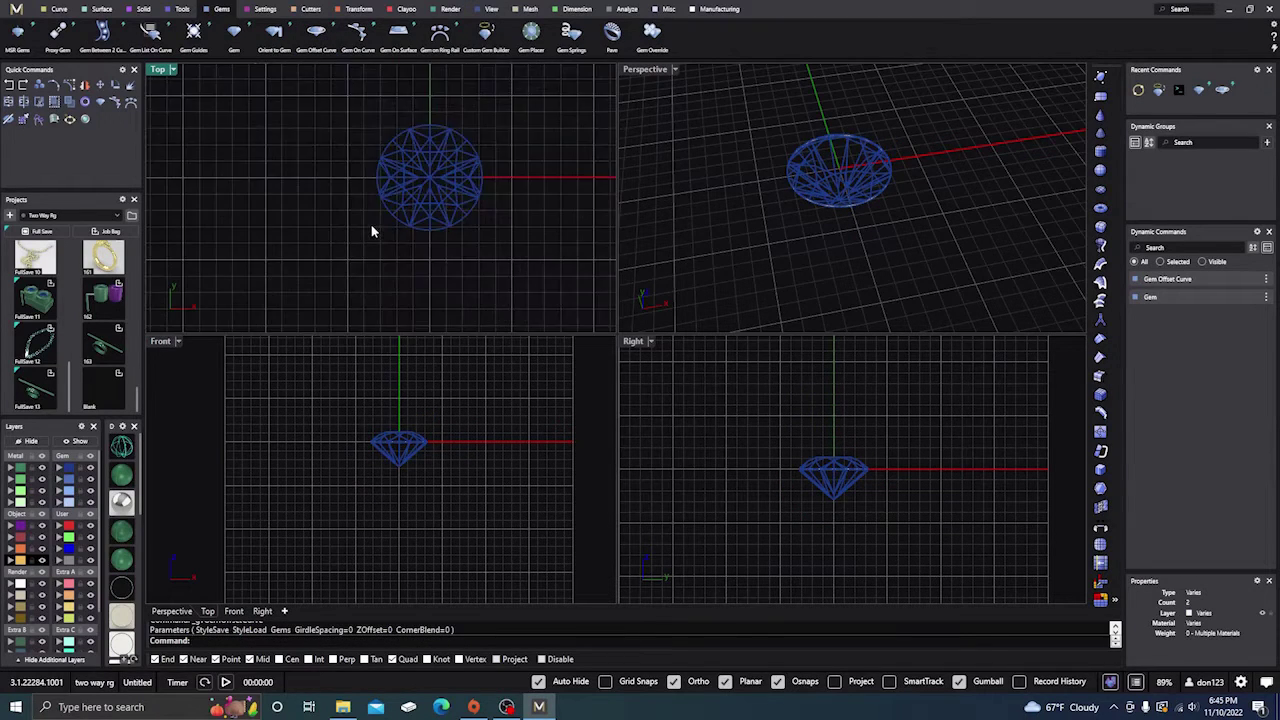
- Hide the round gem, leaving its girdle offset curve displayed
scroll(372, 231, "up", 3)
left_click(411, 173)
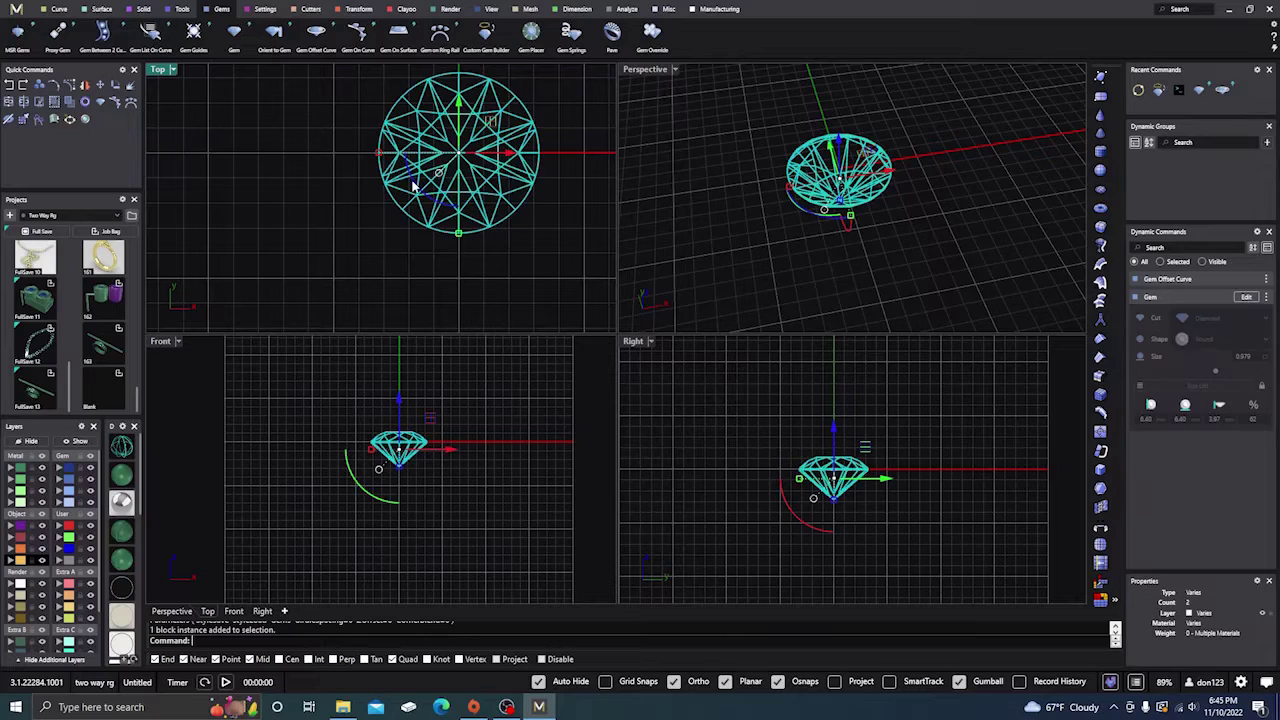
left_click(376, 201)
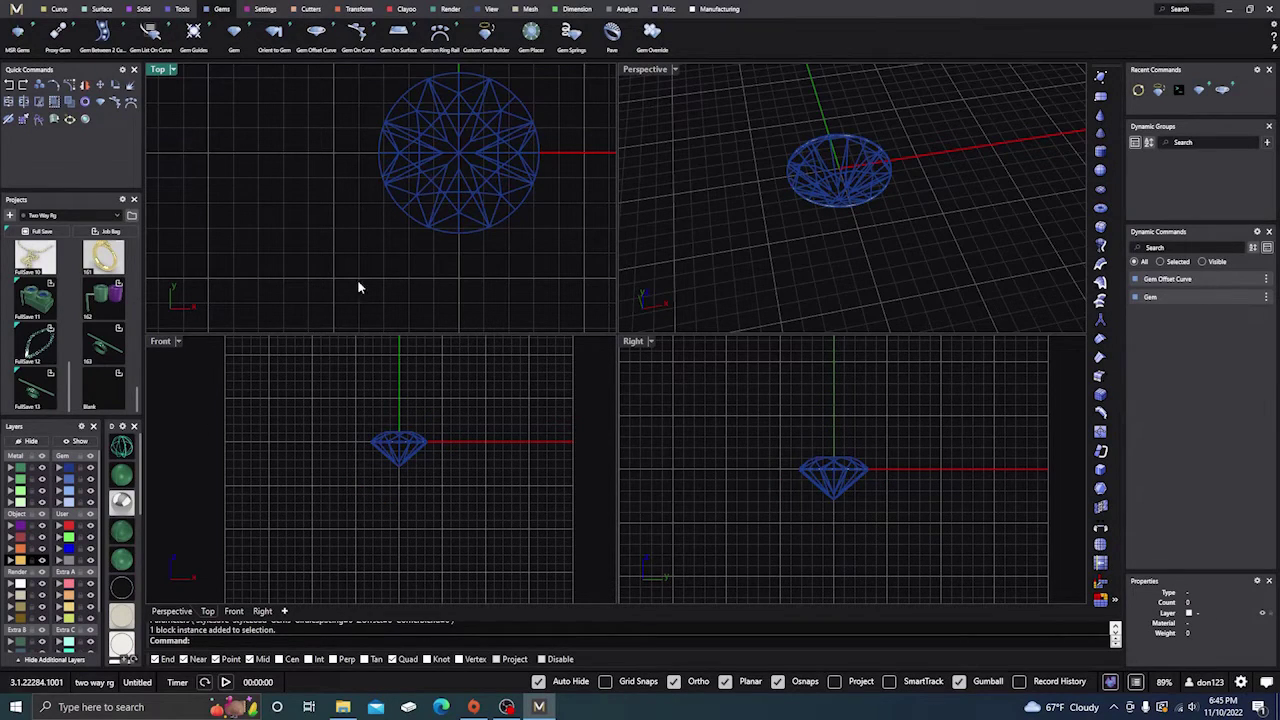
right_click_drag(360, 277, 361, 270)
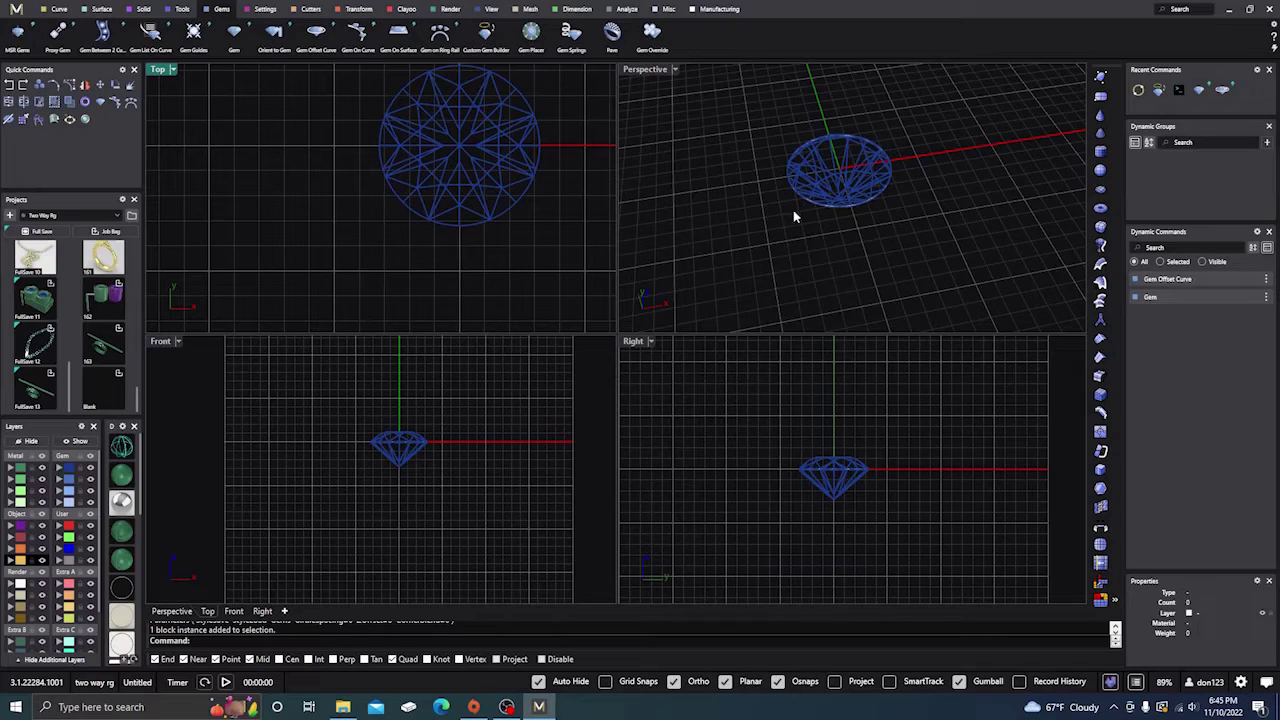
scroll(810, 209, "up", 5)
left_click(821, 202)
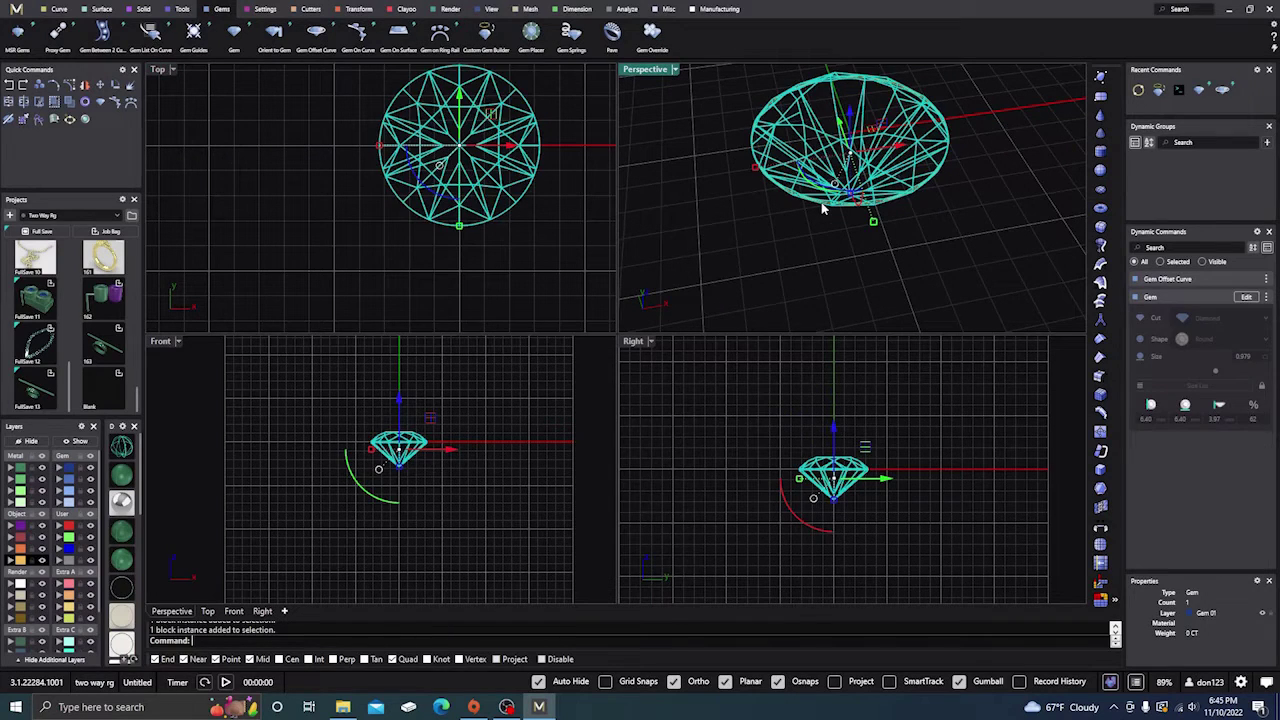
left_click(779, 208)
left_click(785, 173)
left_click(30, 441)
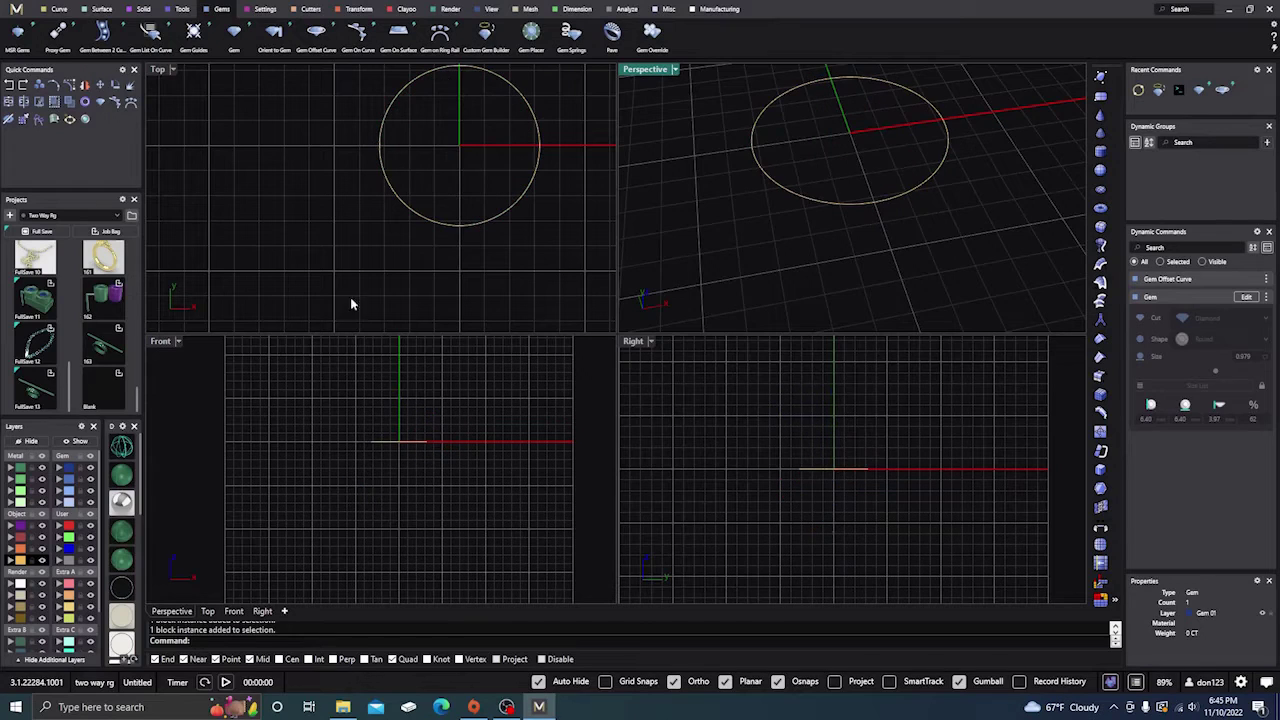
- Copy the round girdle curve in place using the InPlace option
left_click(808, 200)
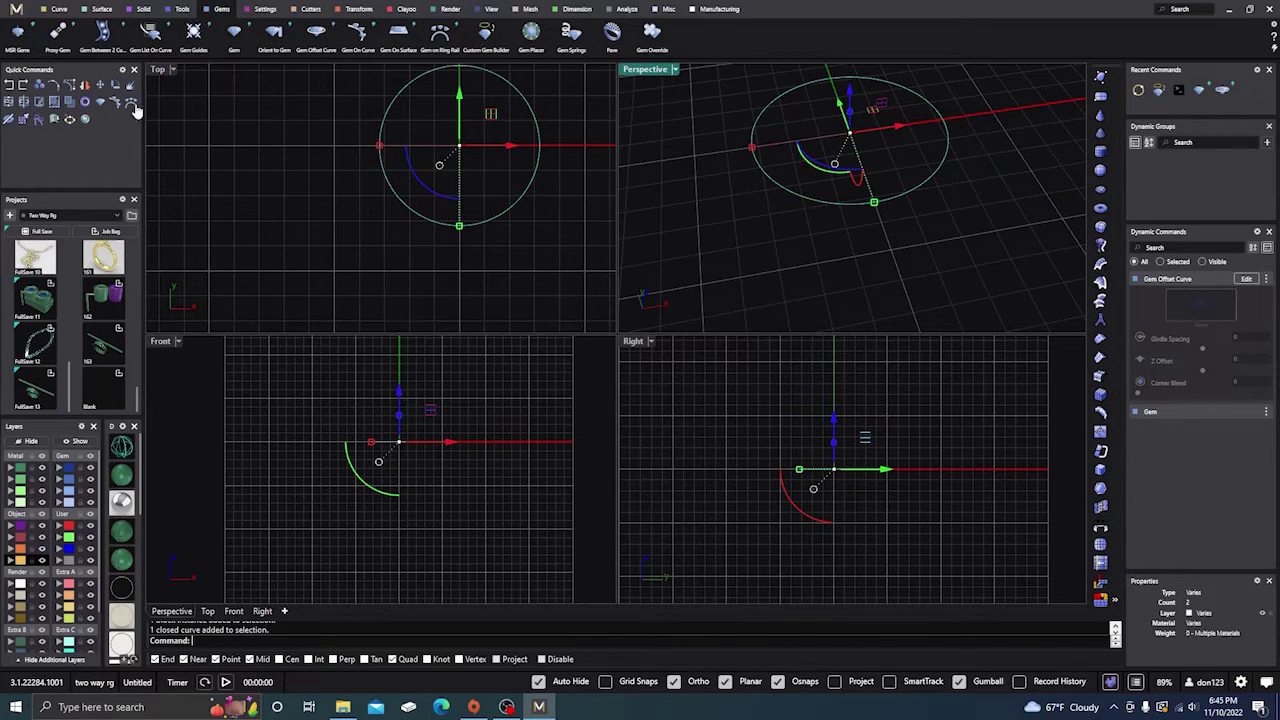
left_click(38, 88)
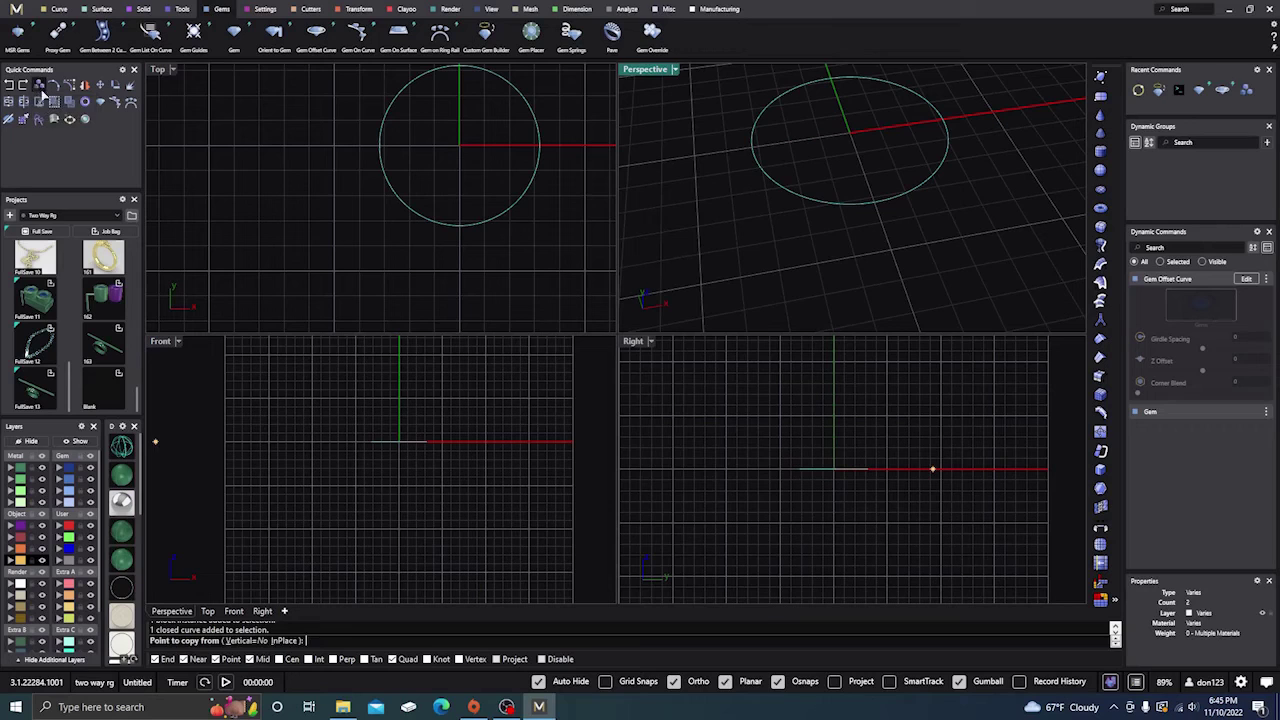
left_click(285, 640)
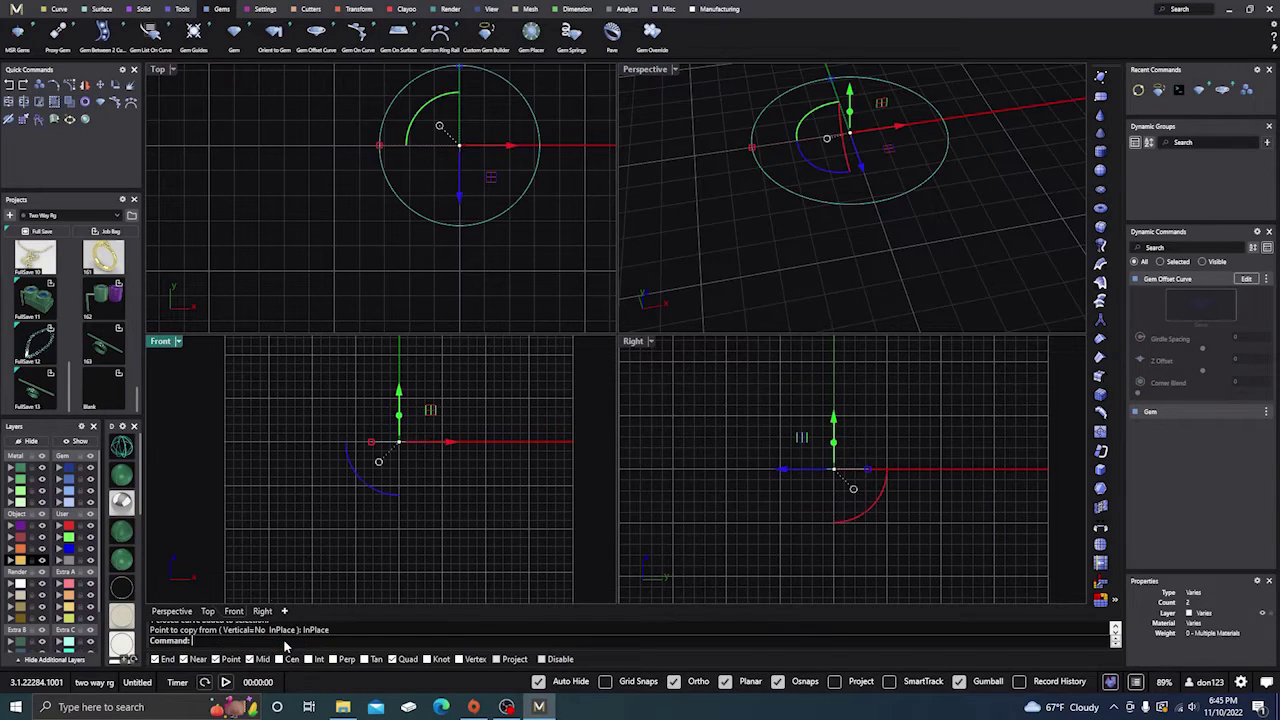
left_click(691, 246)
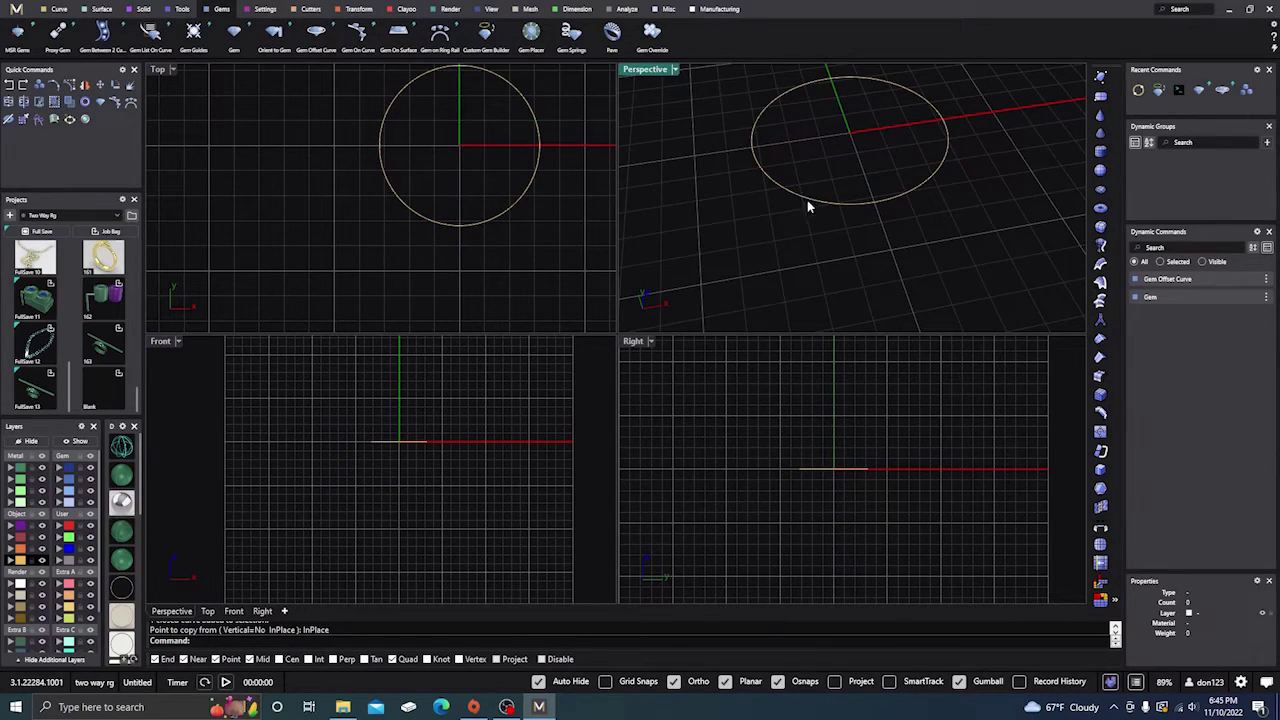
- Rebuild one of the two overlapping girdle curves with a point count of 8 and degree 1
left_click(488, 225)
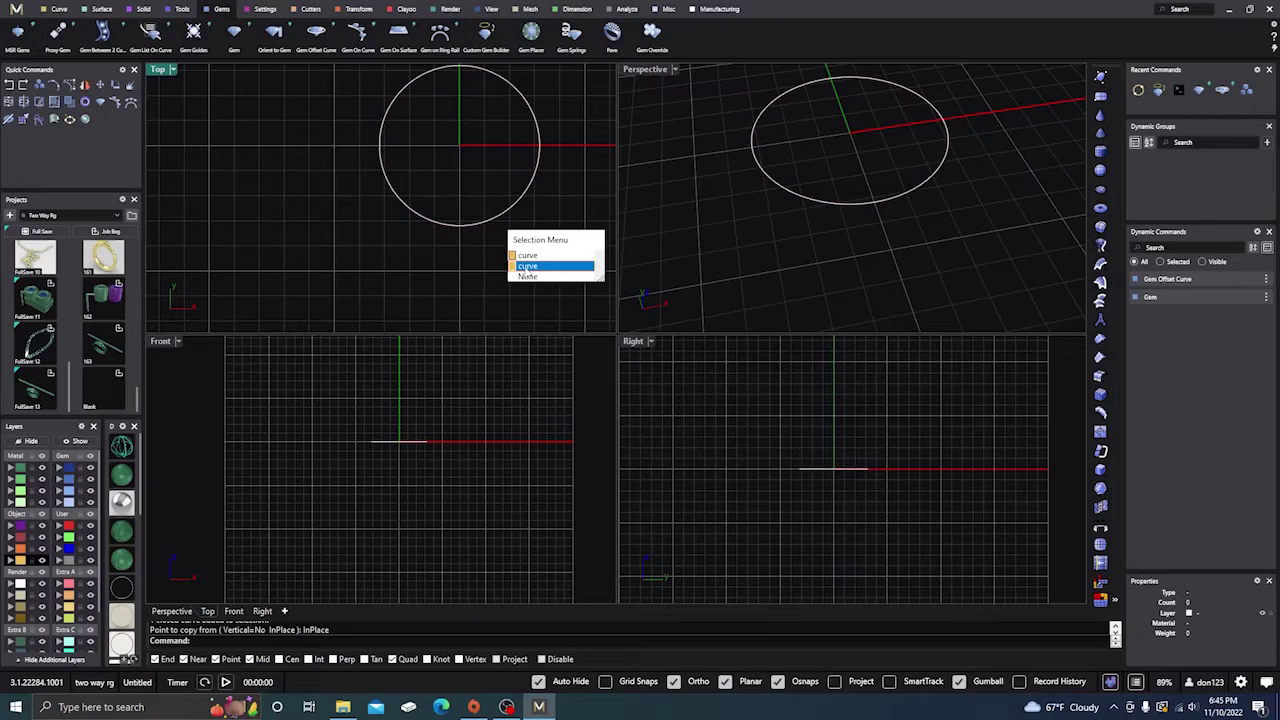
left_click(527, 266)
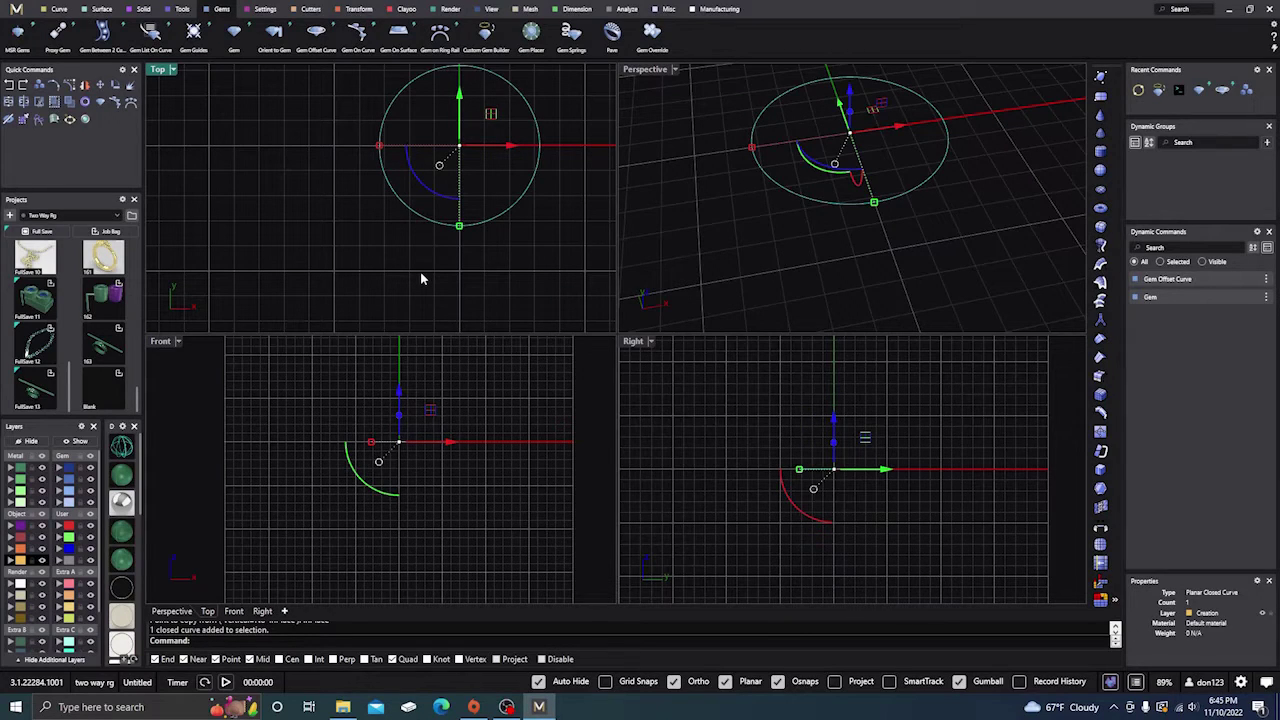
type("Rebuild")
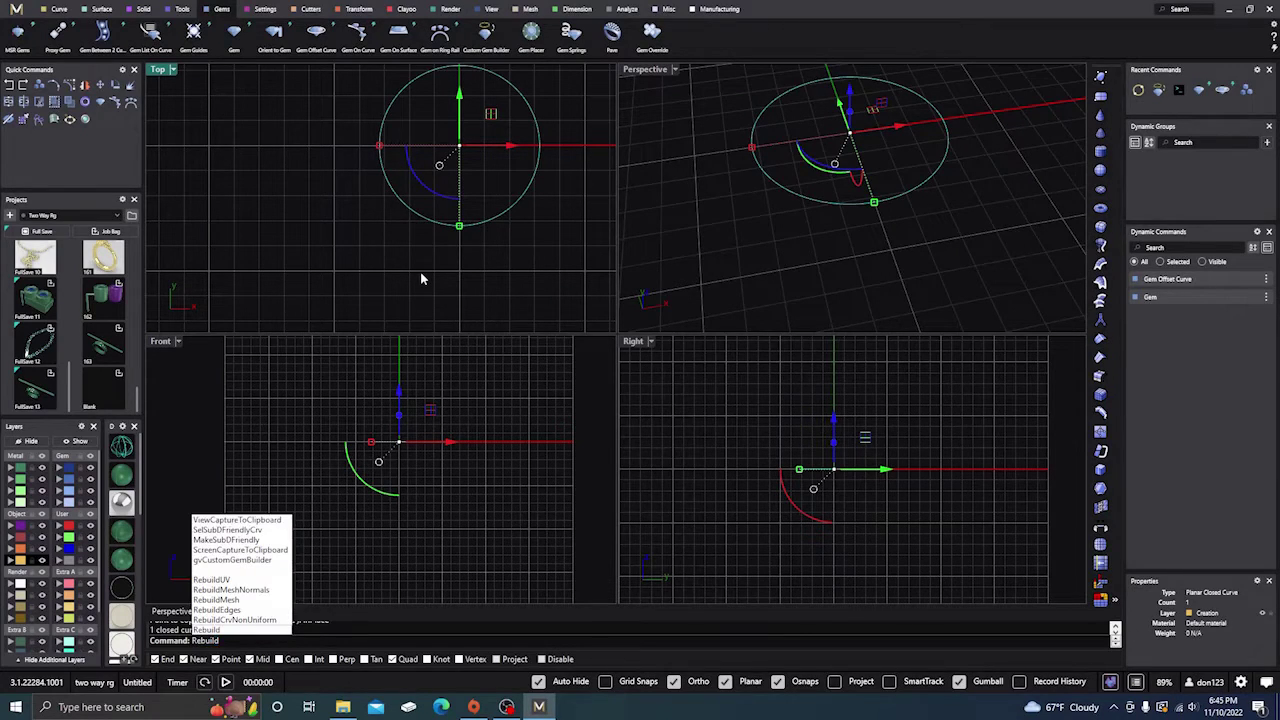
key("Return")
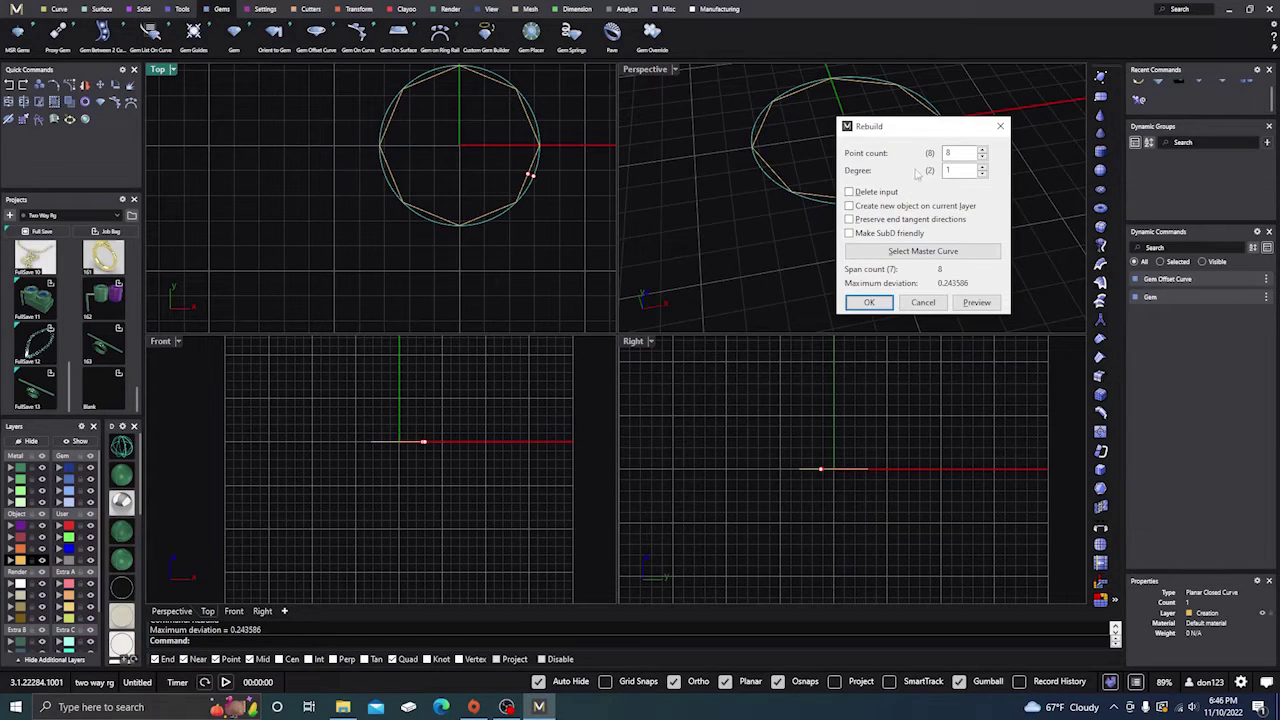
left_click(869, 303)
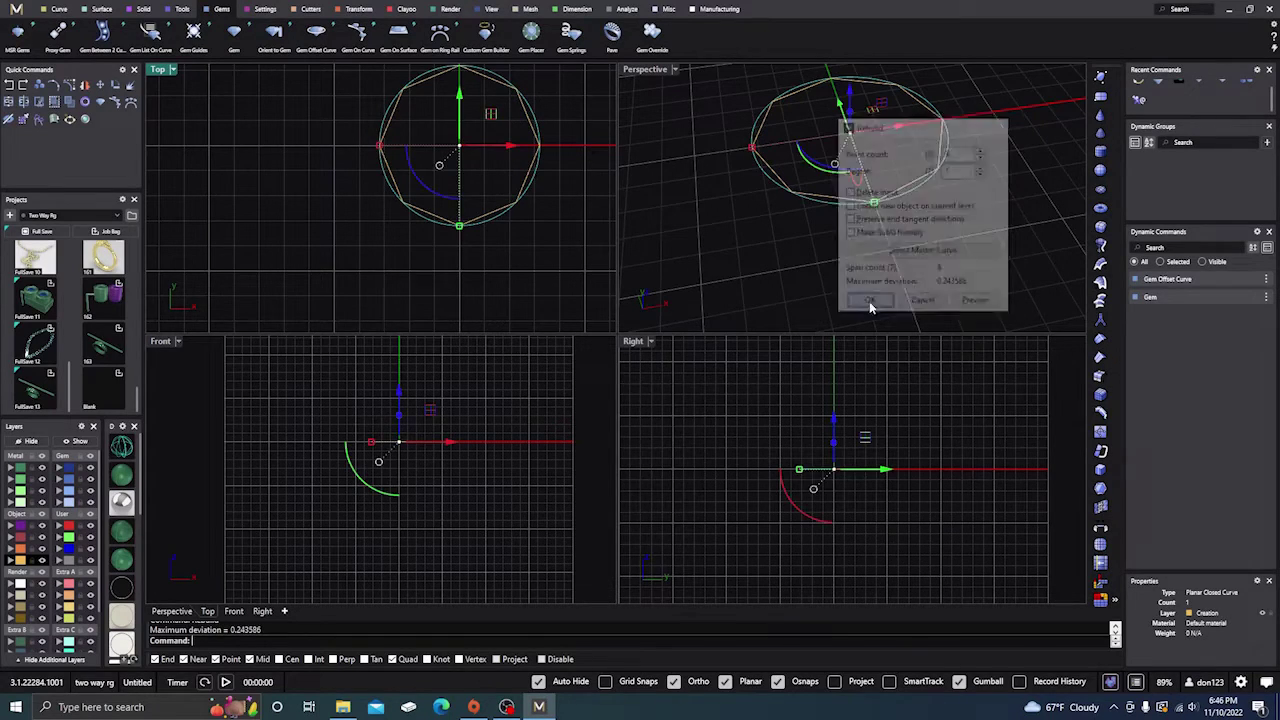
left_click(557, 250)
right_click_drag(523, 251, 494, 271)
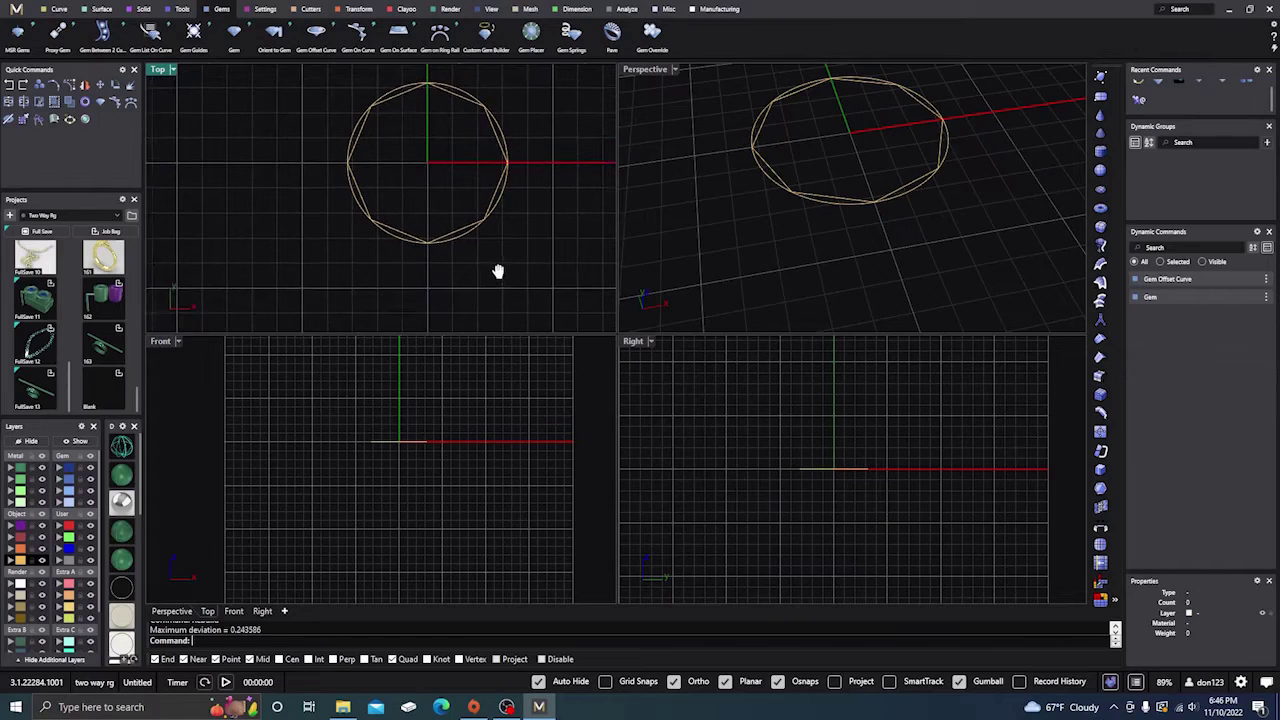
- Rotate the octagon -22.5° about the origin, from an edge midpoint to the vertical axis
left_click(390, 101)
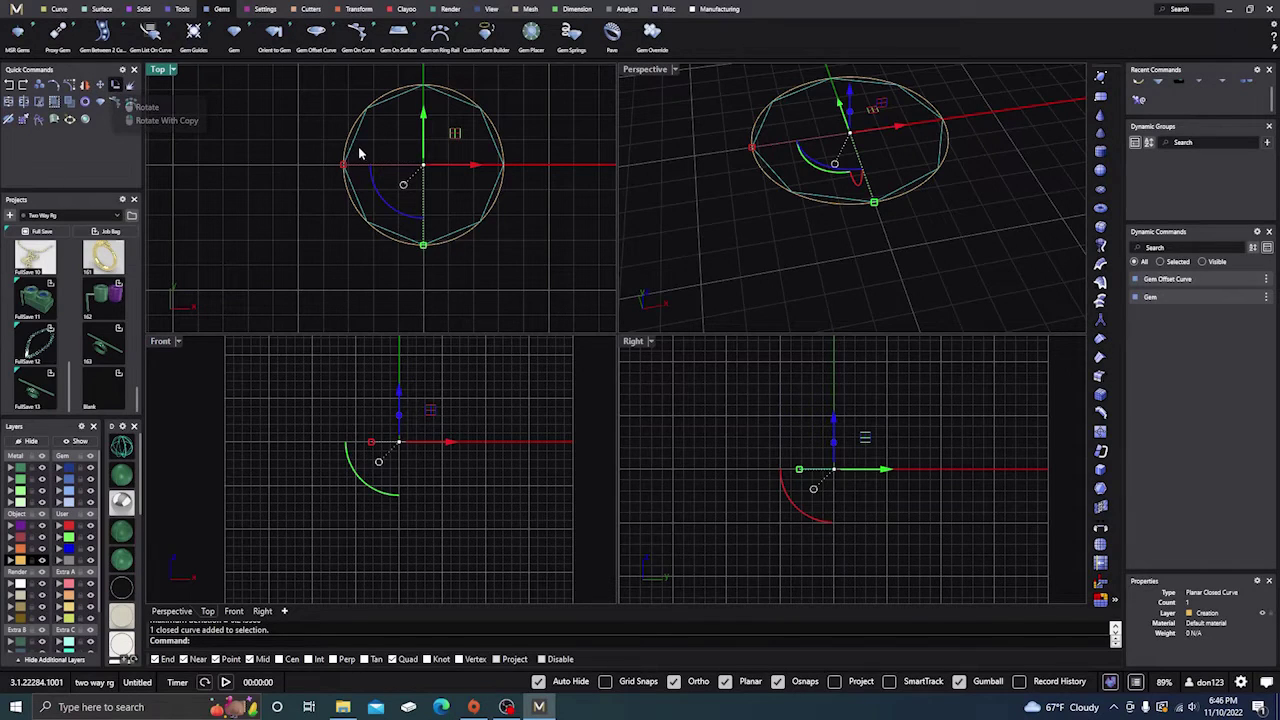
left_click(423, 164)
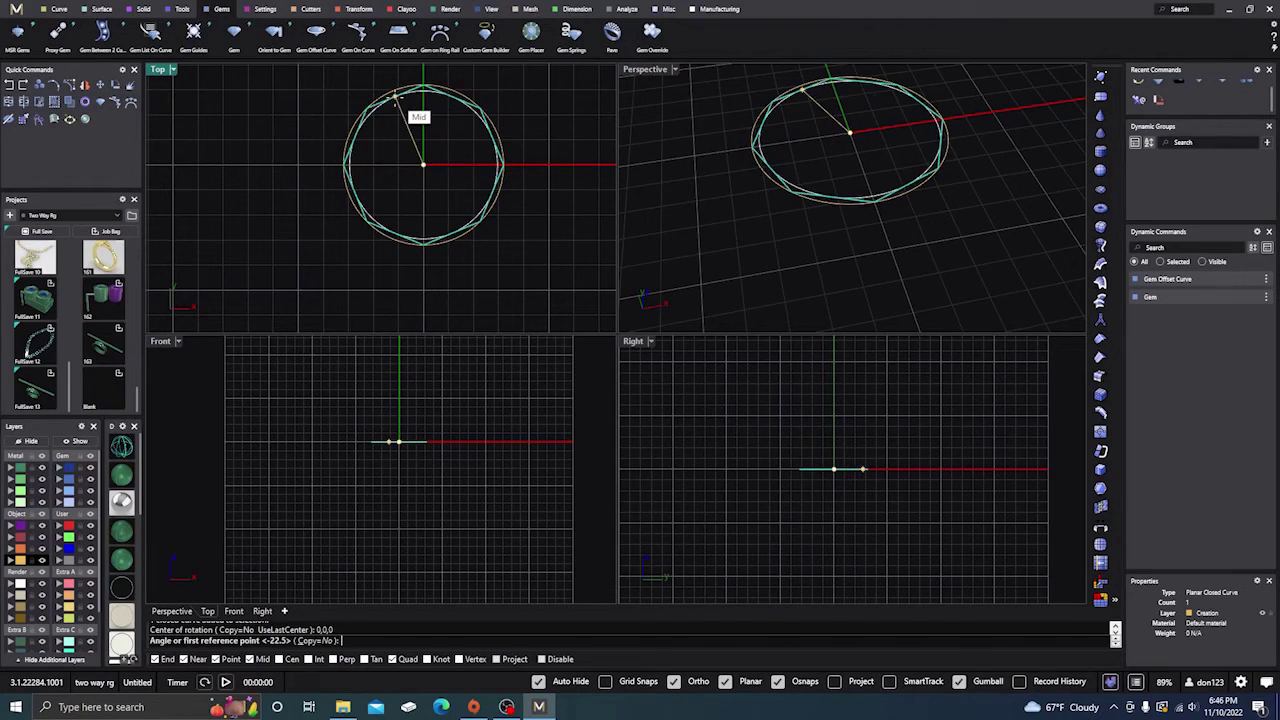
left_click(423, 86)
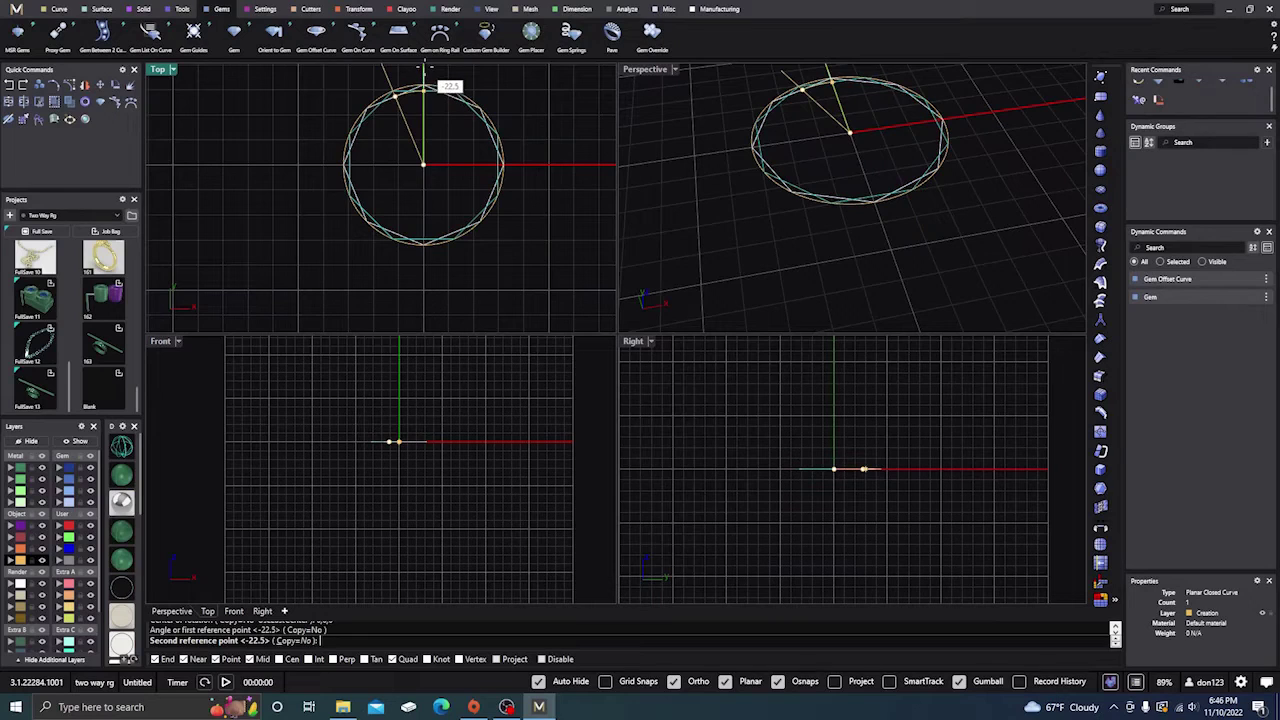
left_click(425, 73)
left_click(531, 86)
right_click_drag(531, 86, 397, 128)
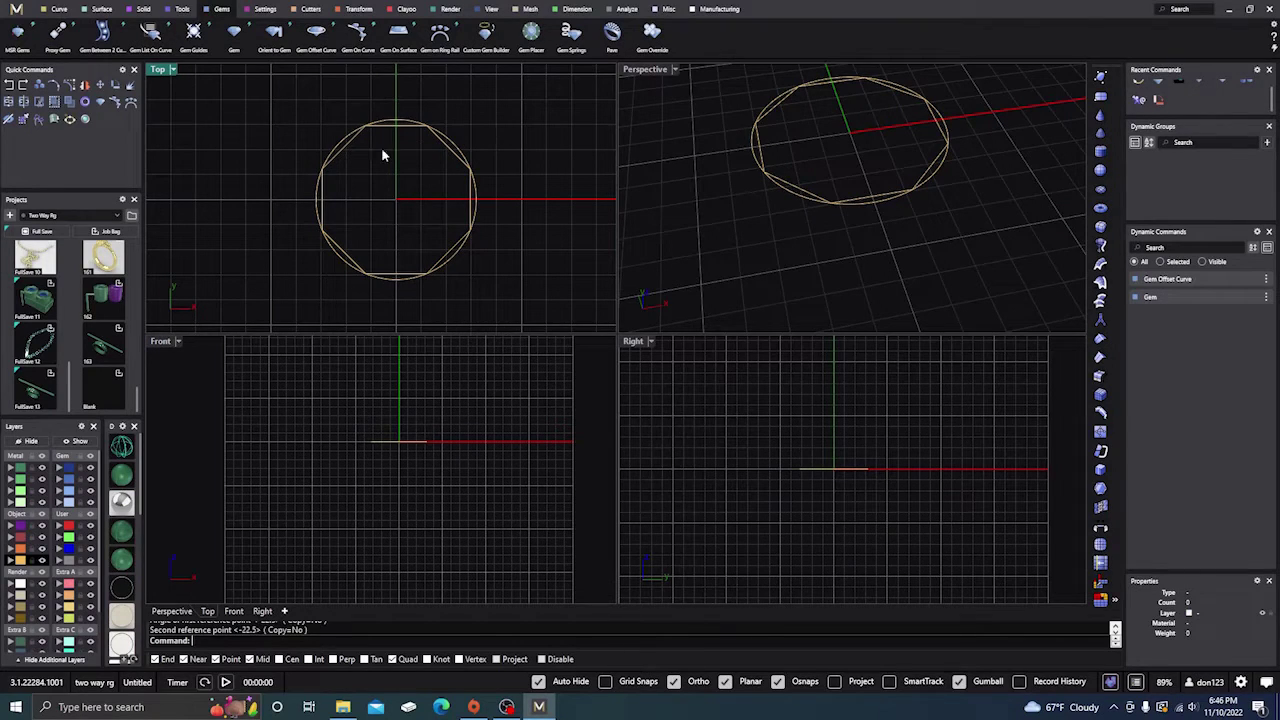
mouse_move(269, 279)
right_mouse_down()
mouse_move(289, 249)
mouse_move(273, 272)
right_mouse_up()
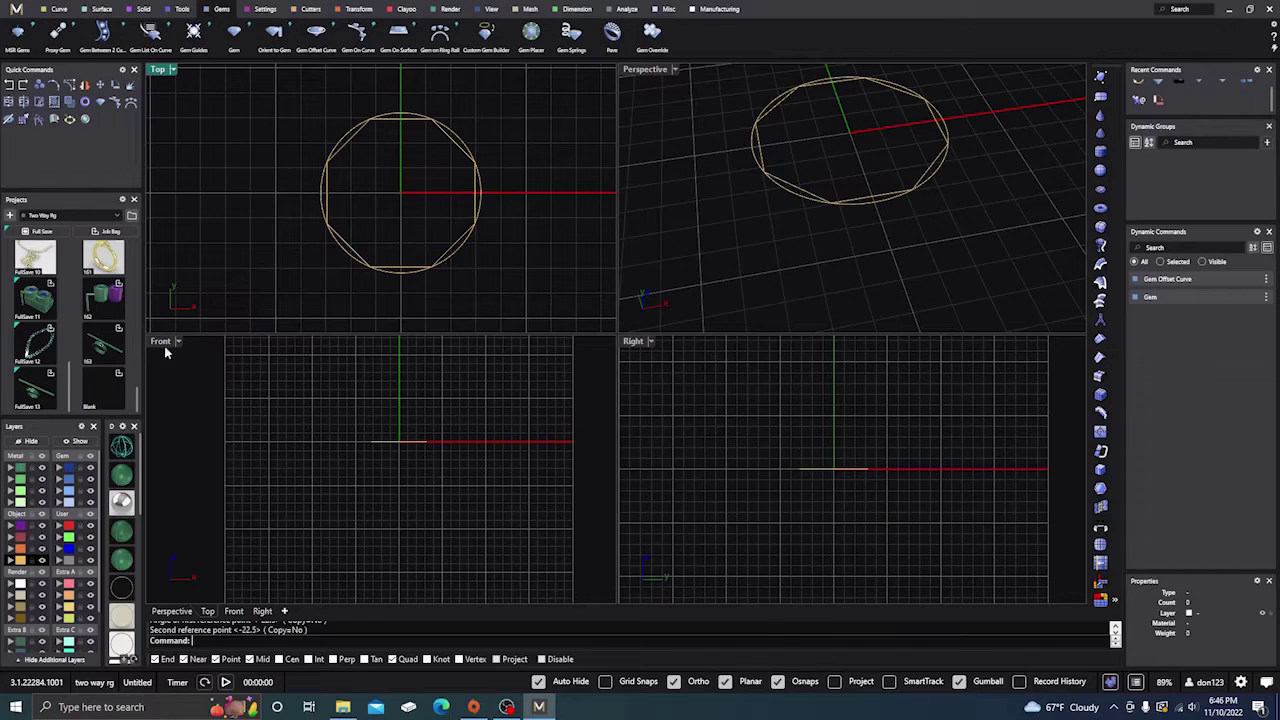
- Show the hidden gem again and place a single point object at 0,0,0
left_click(80, 441)
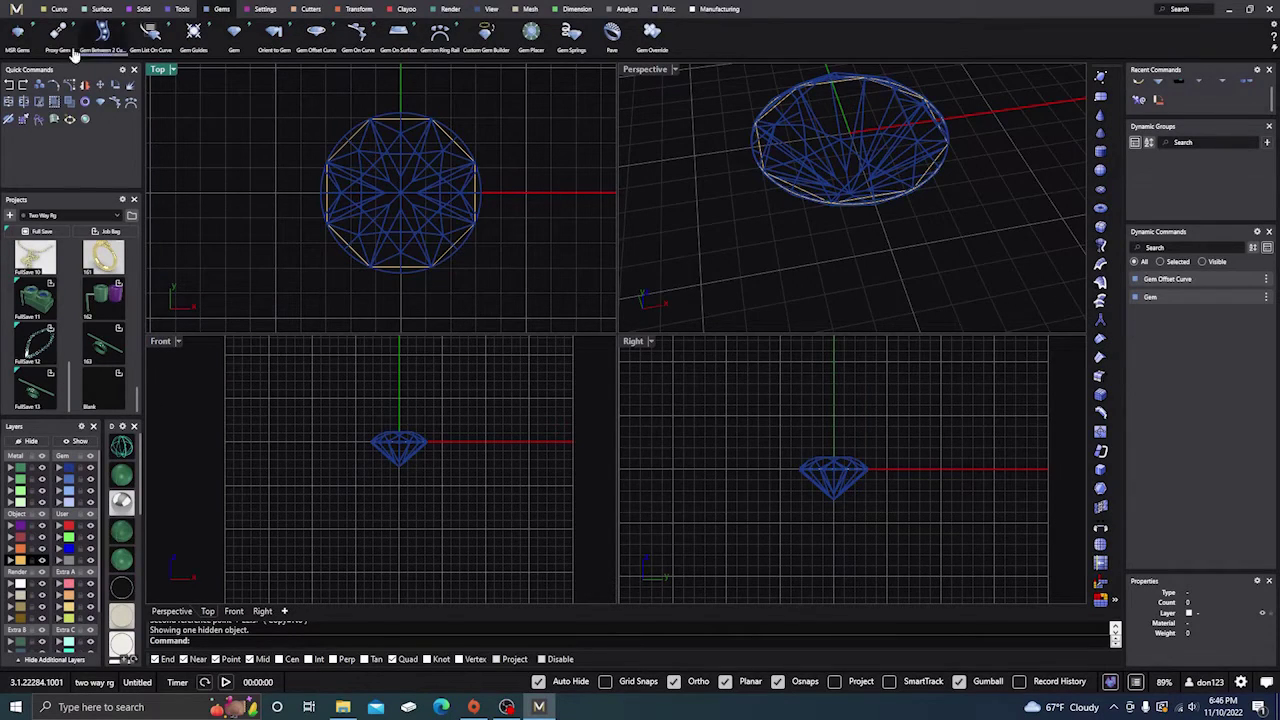
left_click(59, 10)
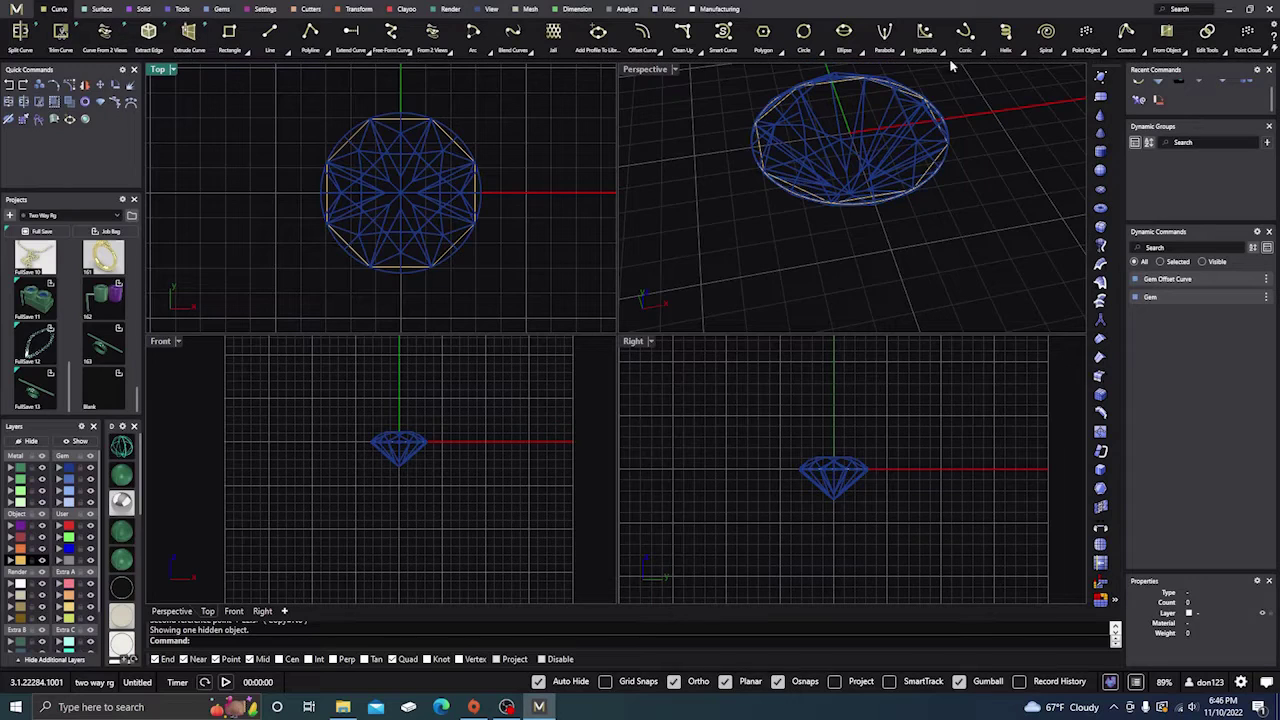
left_click(1100, 52)
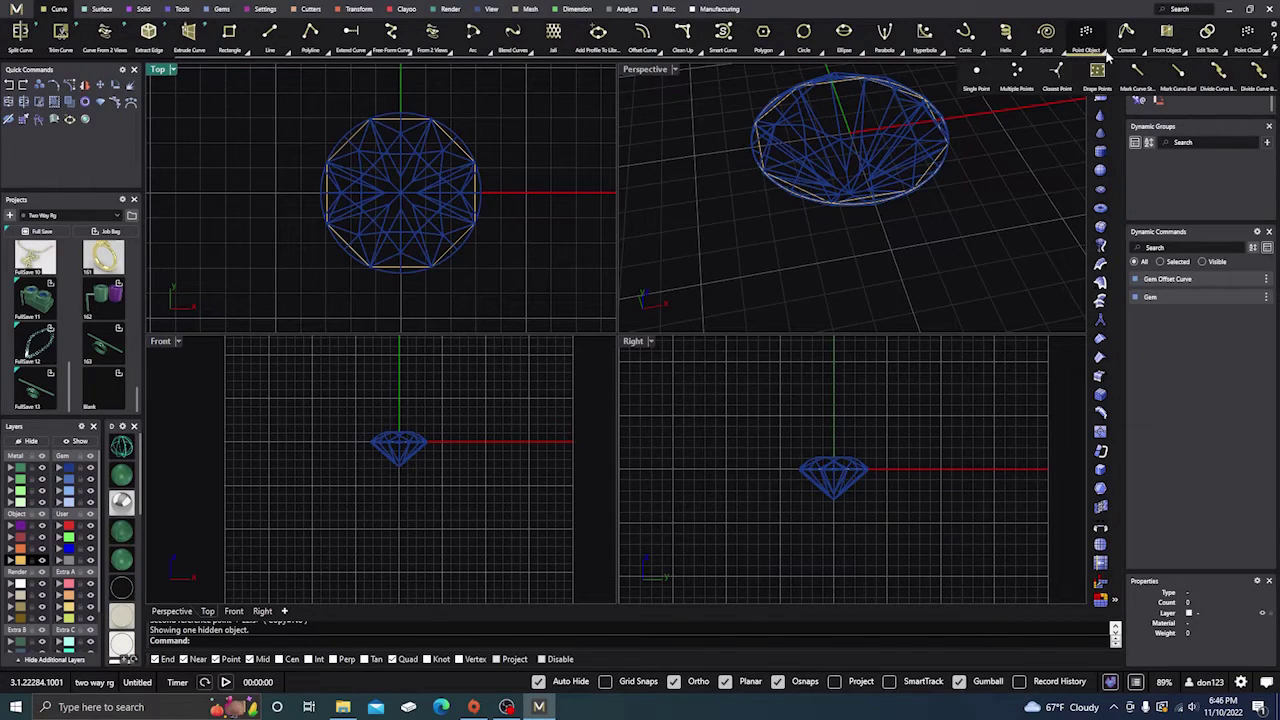
left_click(979, 76)
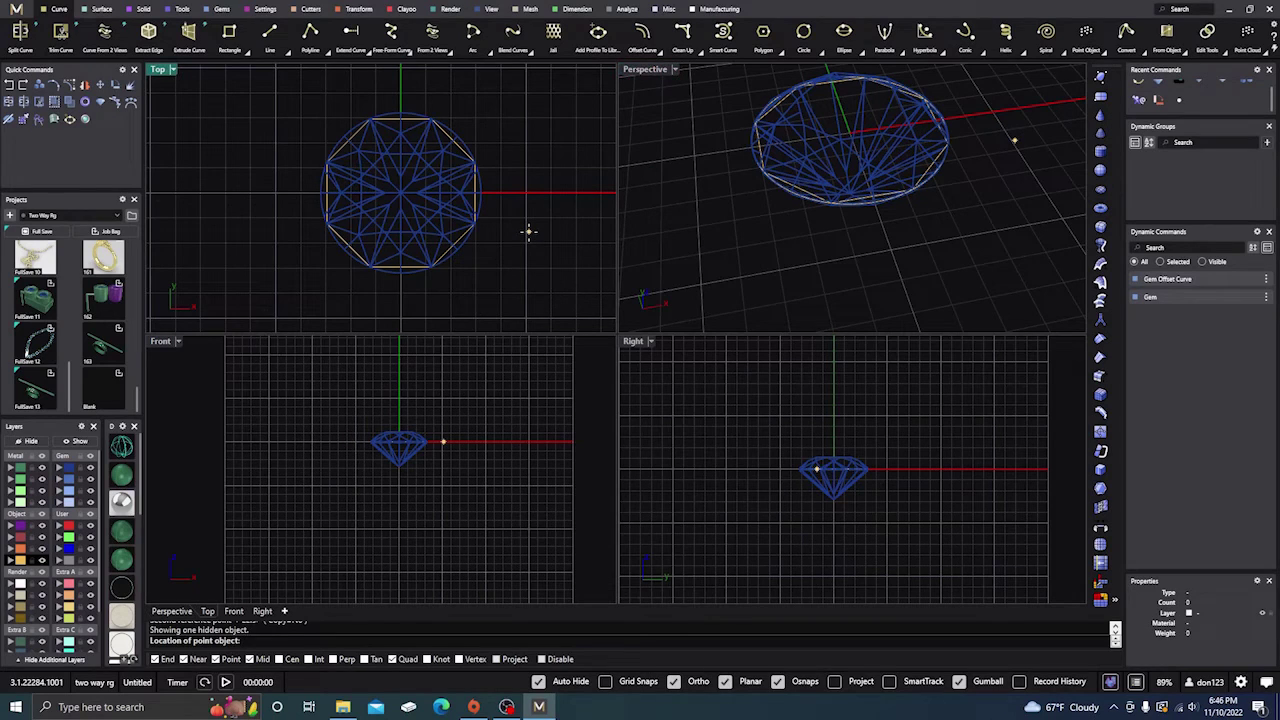
type("0,0,0")
key("Return")
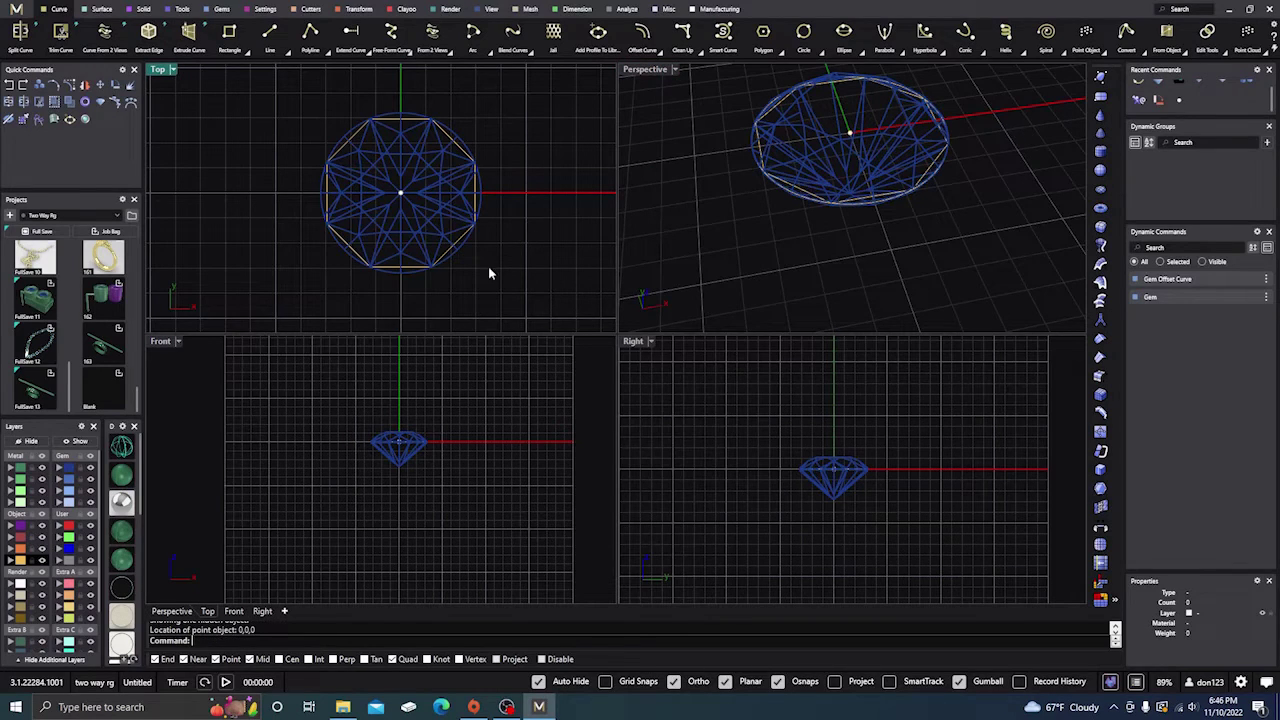
- Move the point straight down from the origin to the gem's culet in the Front view
left_click(378, 479)
left_click(403, 437)
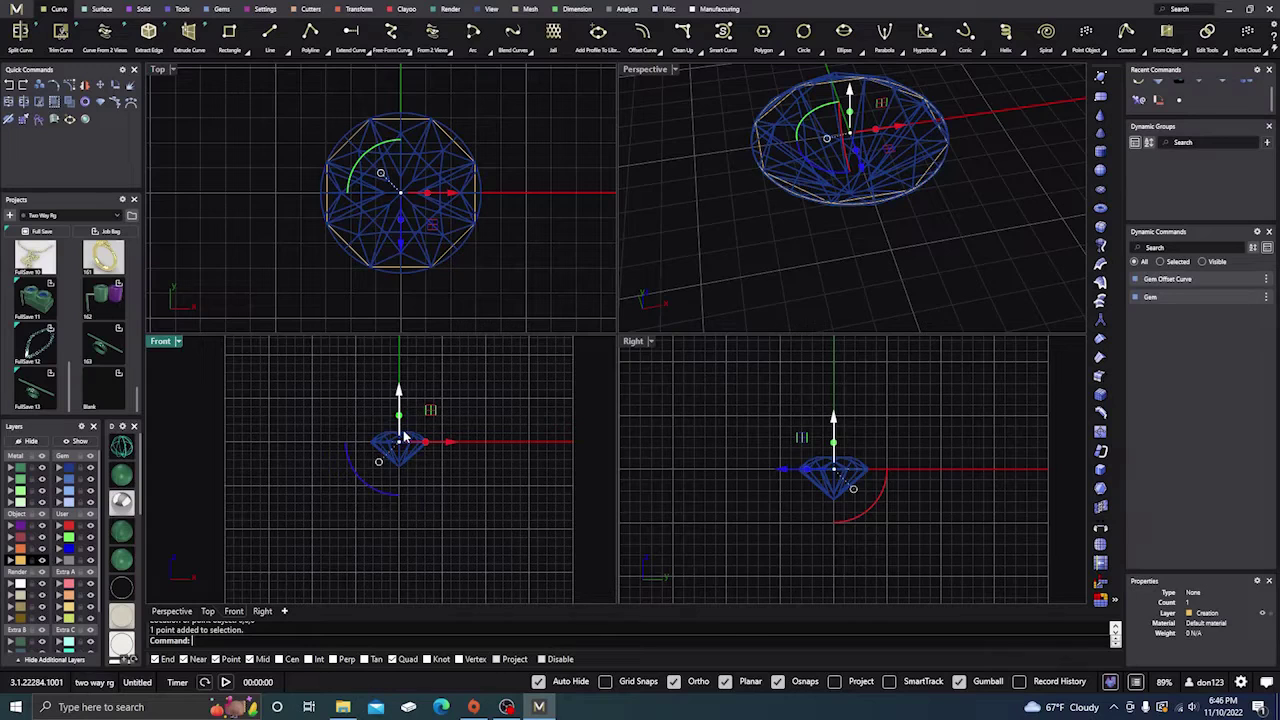
scroll(403, 437, "up", 2)
right_click_drag(346, 443, 340, 403)
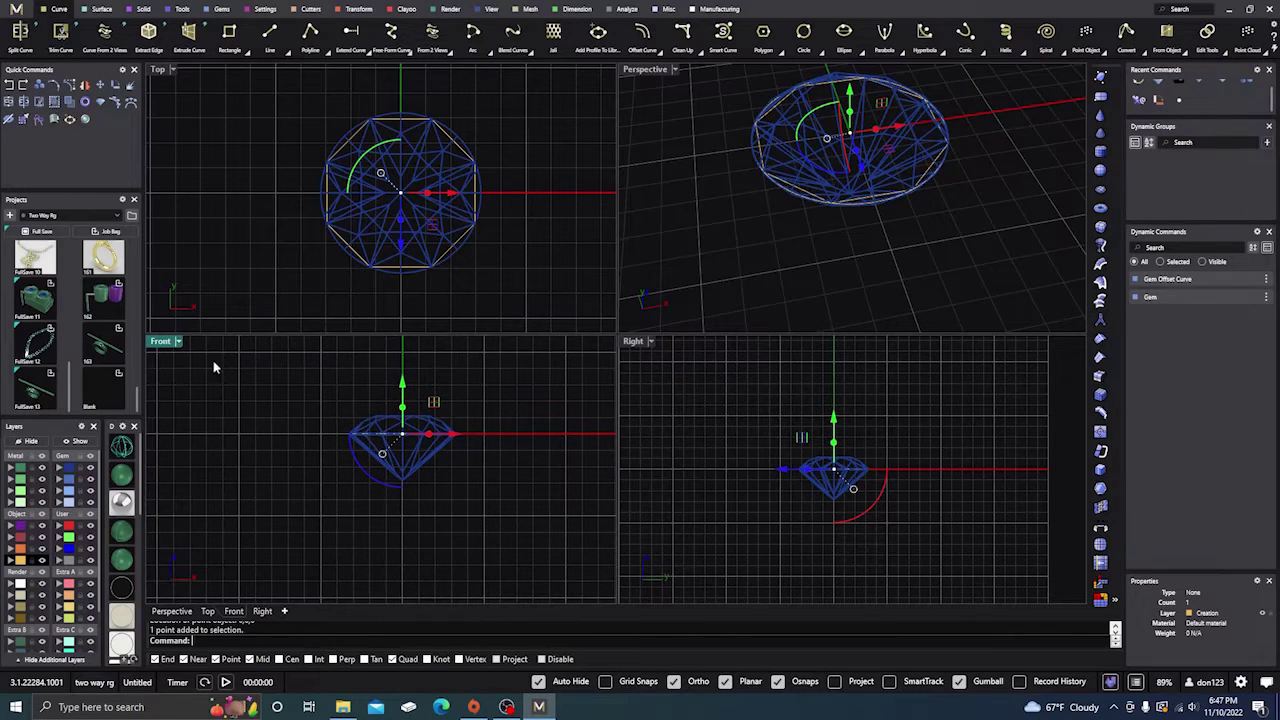
scroll(351, 409, "up", 3)
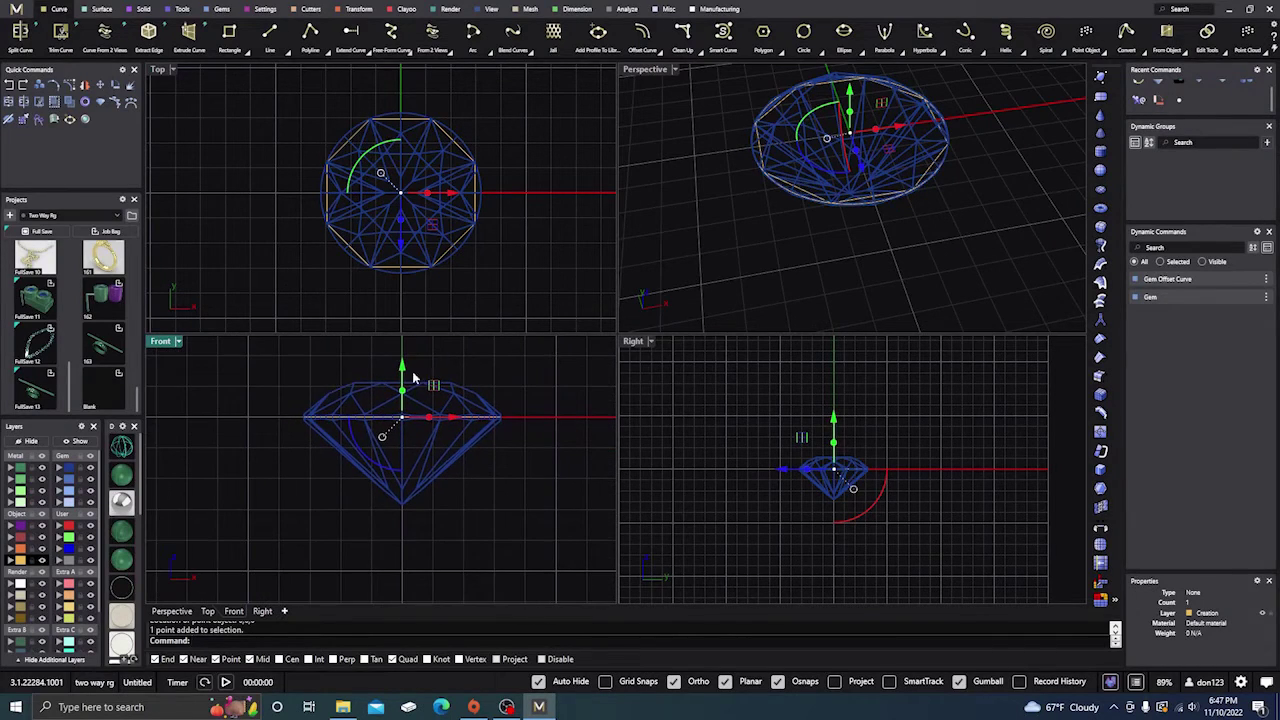
left_click_drag(402, 366, 399, 460)
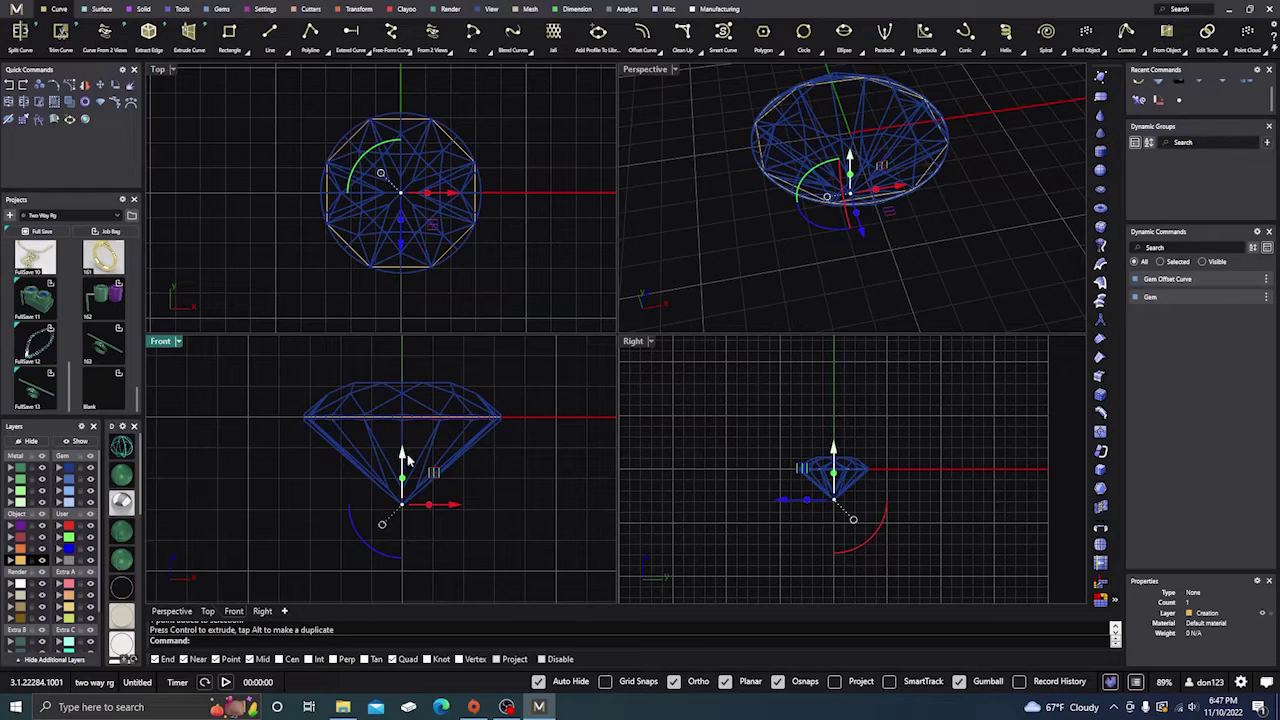
left_click(543, 371)
mouse_move(700, 229)
right_mouse_down()
mouse_move(726, 266)
mouse_move(717, 220)
mouse_move(686, 211)
right_mouse_up()
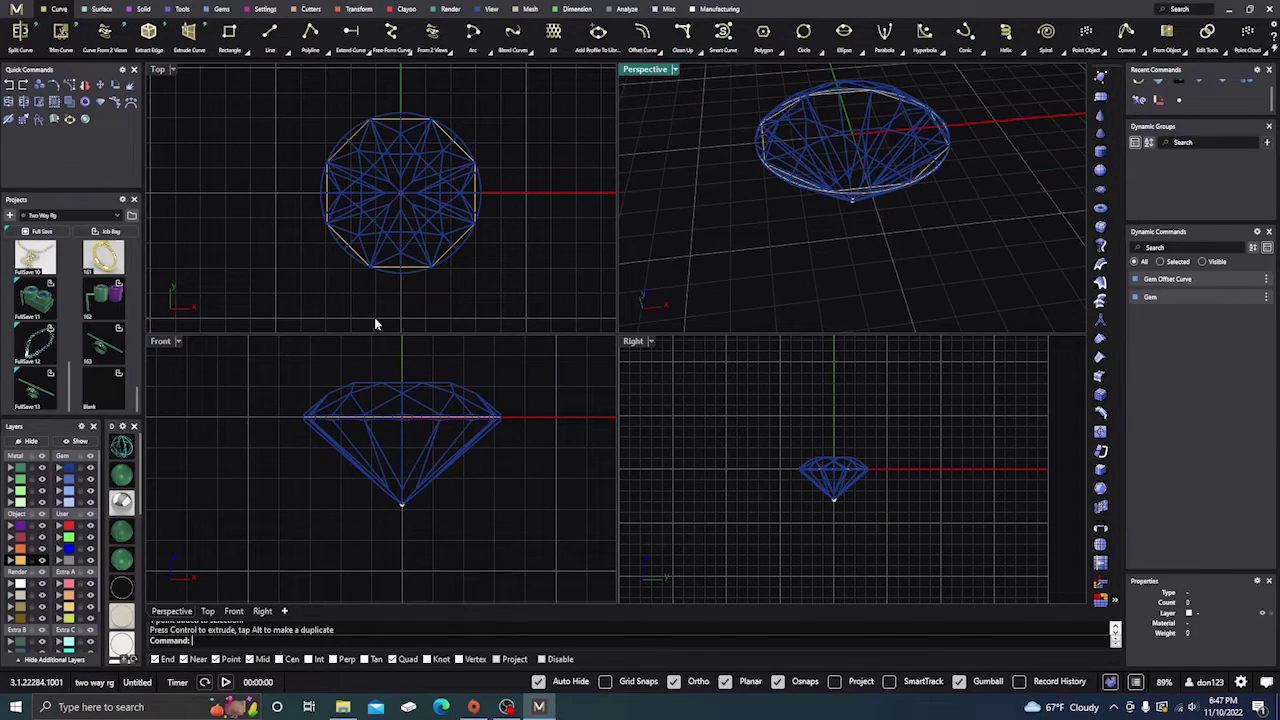
- Copy the octagon curve in place using the InPlace option
left_click(408, 271)
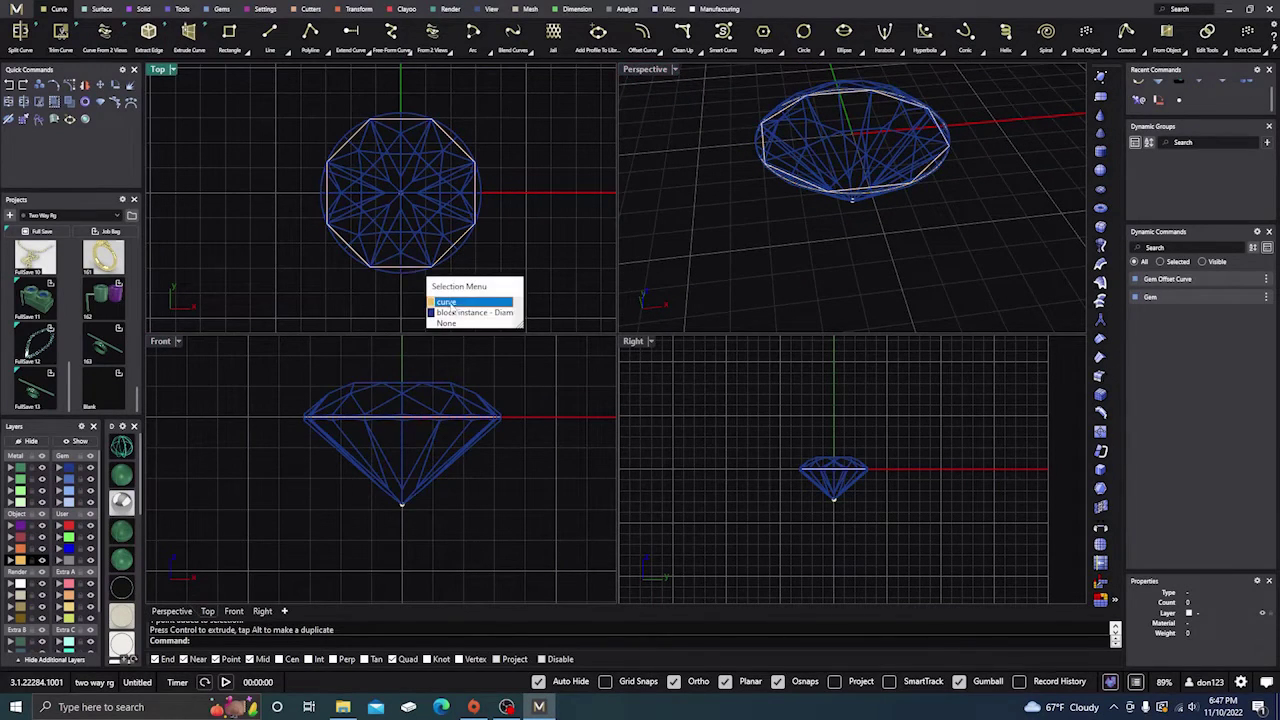
left_click(446, 302)
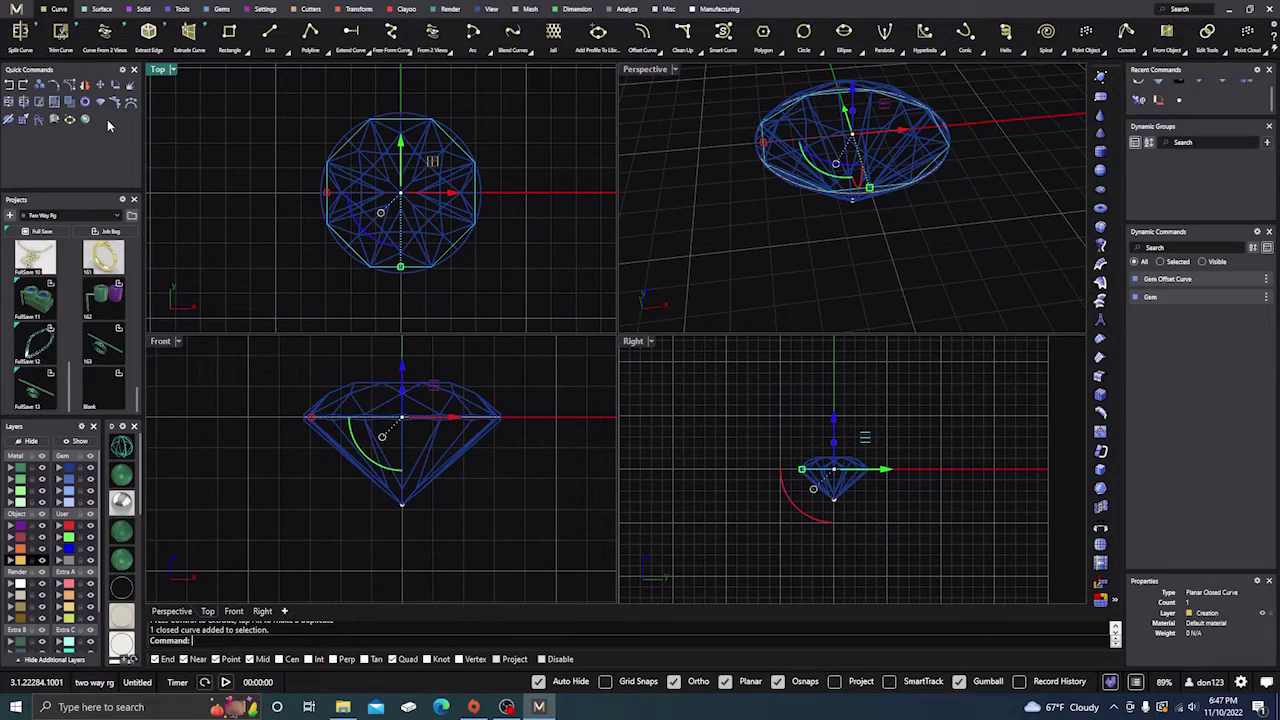
left_click(54, 101)
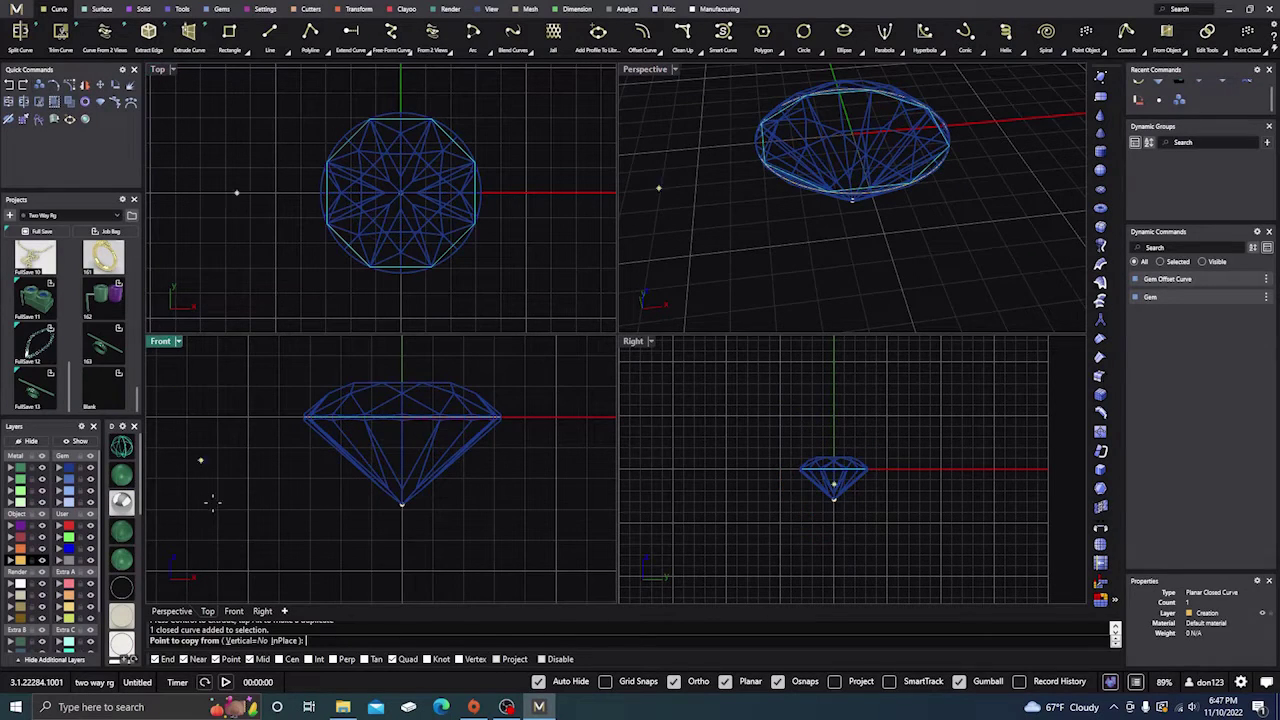
left_click(288, 641)
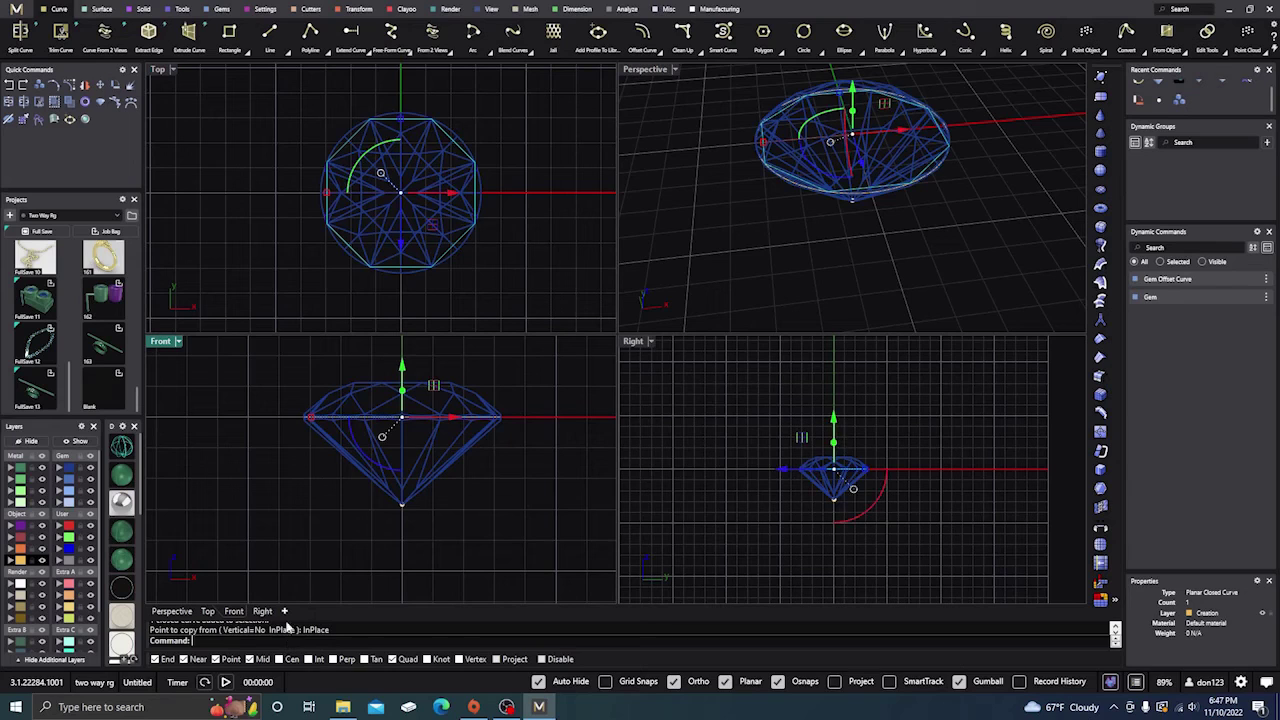
left_click(291, 272)
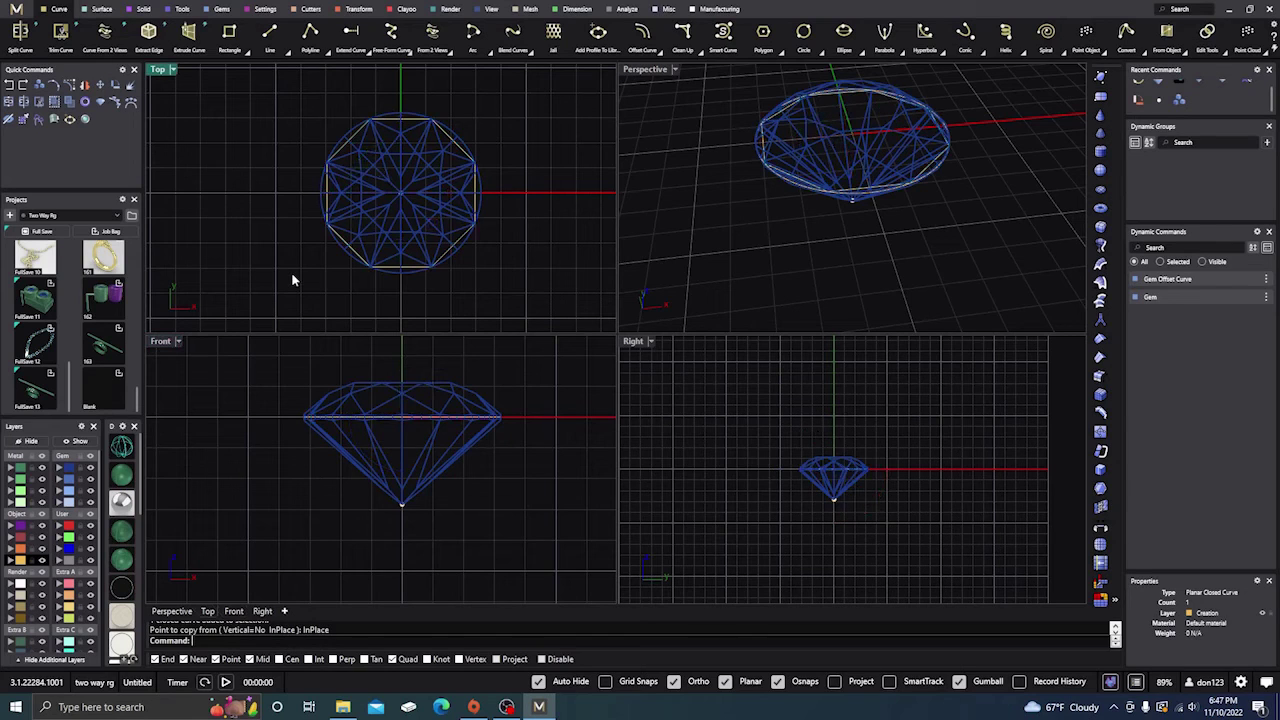
- Select one of the coincident octagons and move it straight up to the gem's table height in the Front view
left_click(407, 268)
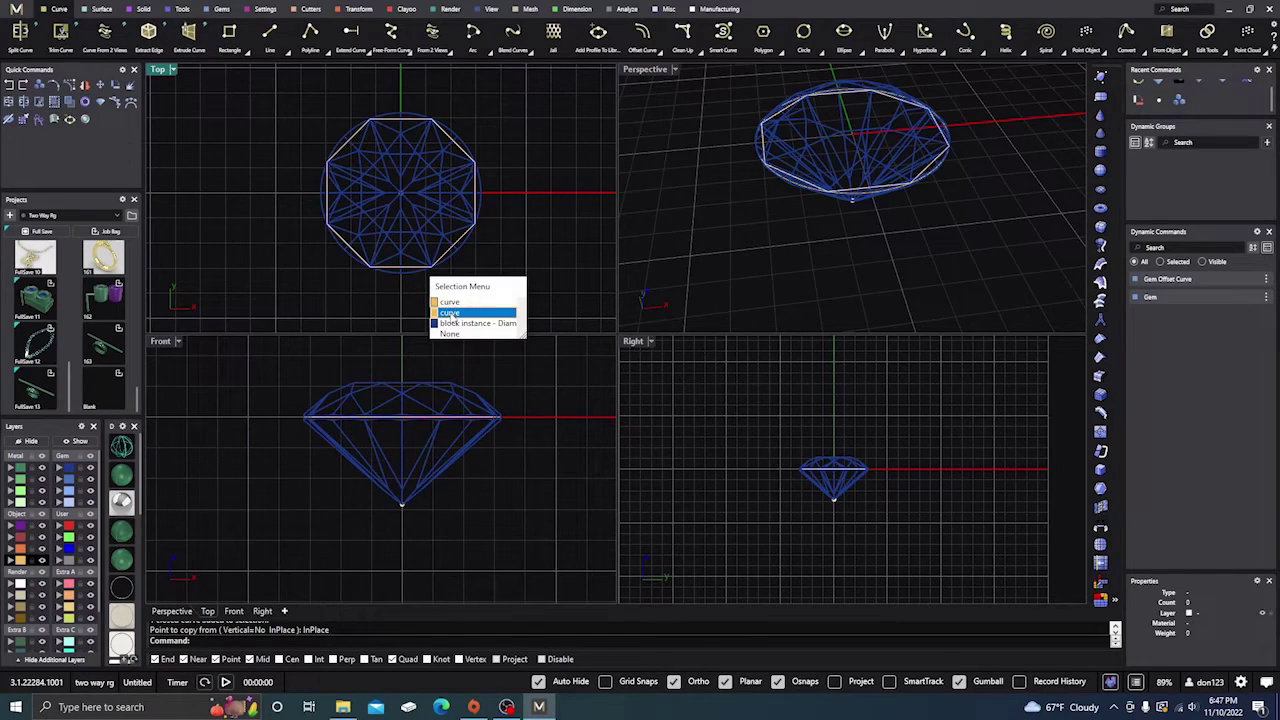
left_click(449, 313)
right_click_drag(446, 526, 462, 569)
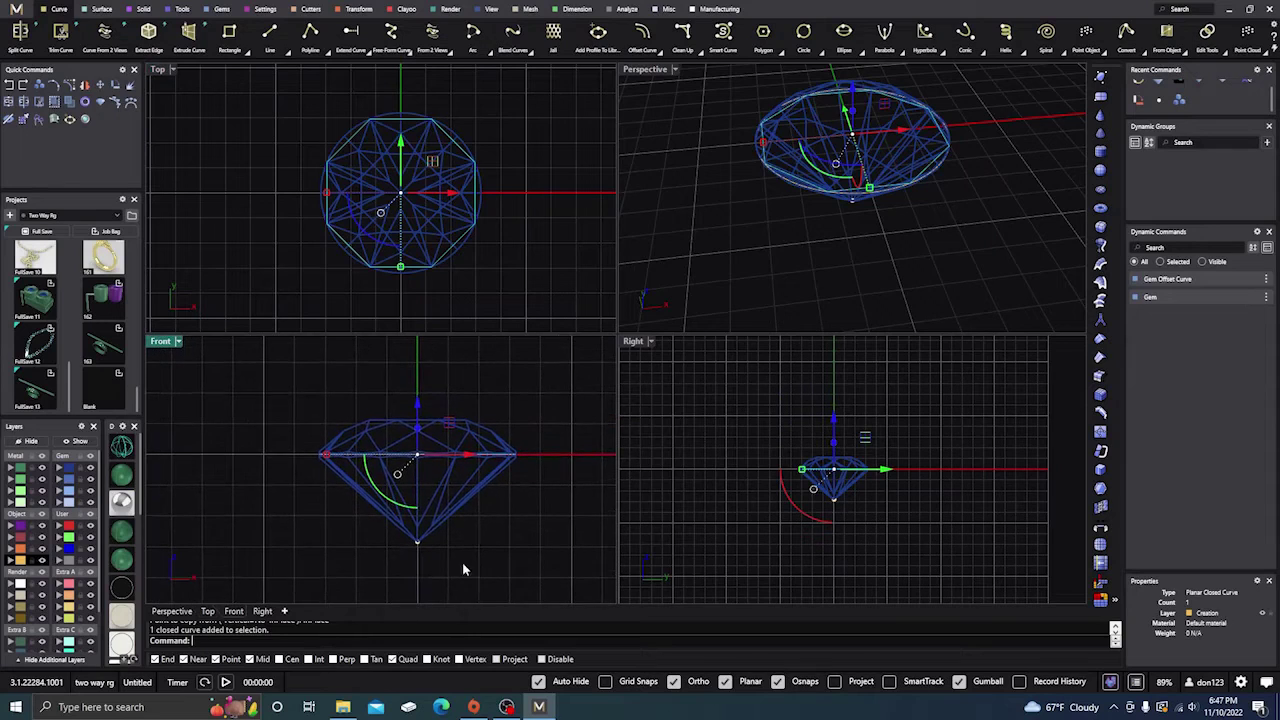
left_click_drag(418, 405, 424, 373)
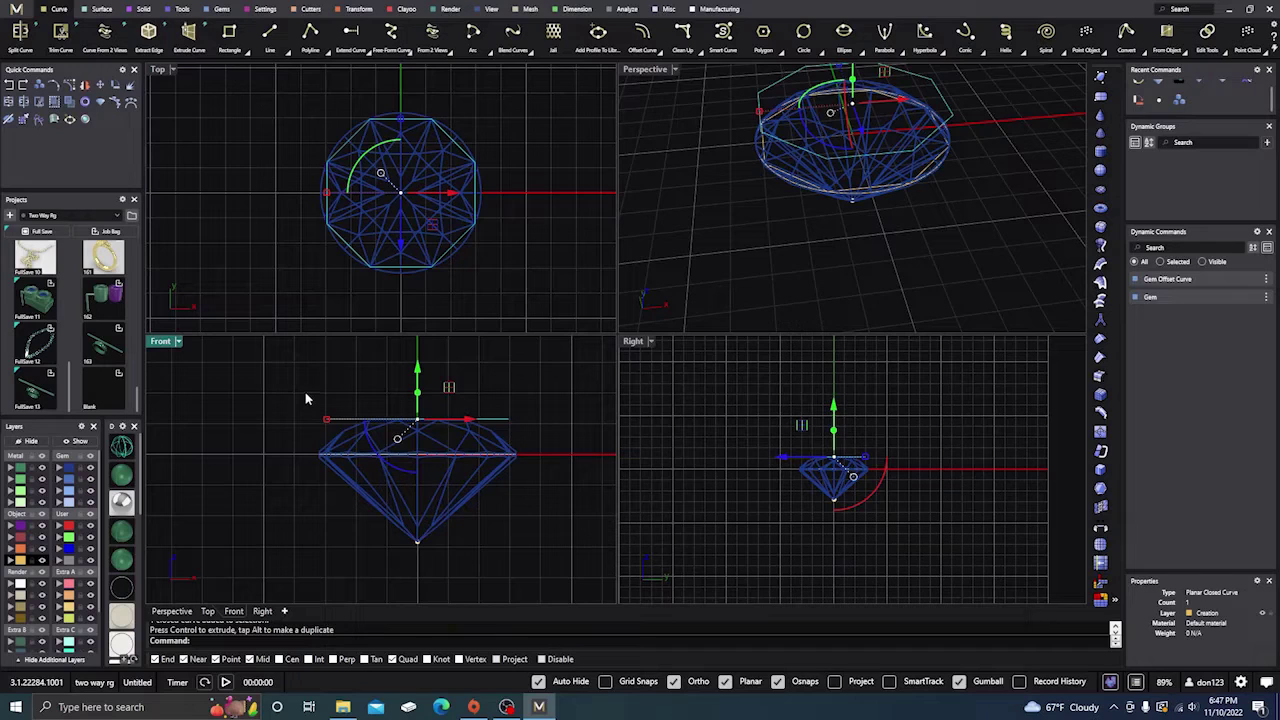
- Scale the raised octagon down uniformly about its centre to match the outline of the gem's table facet
scroll(365, 165, "up", 3)
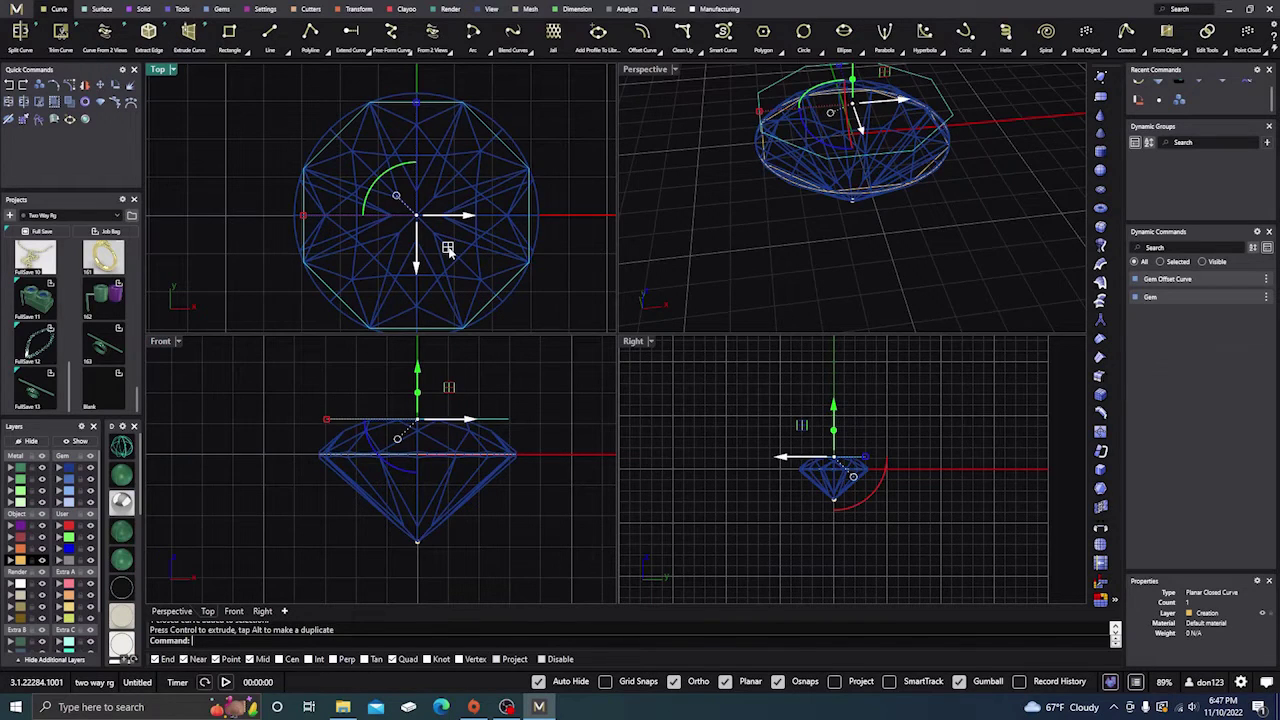
left_click_drag(447, 250, 436, 235)
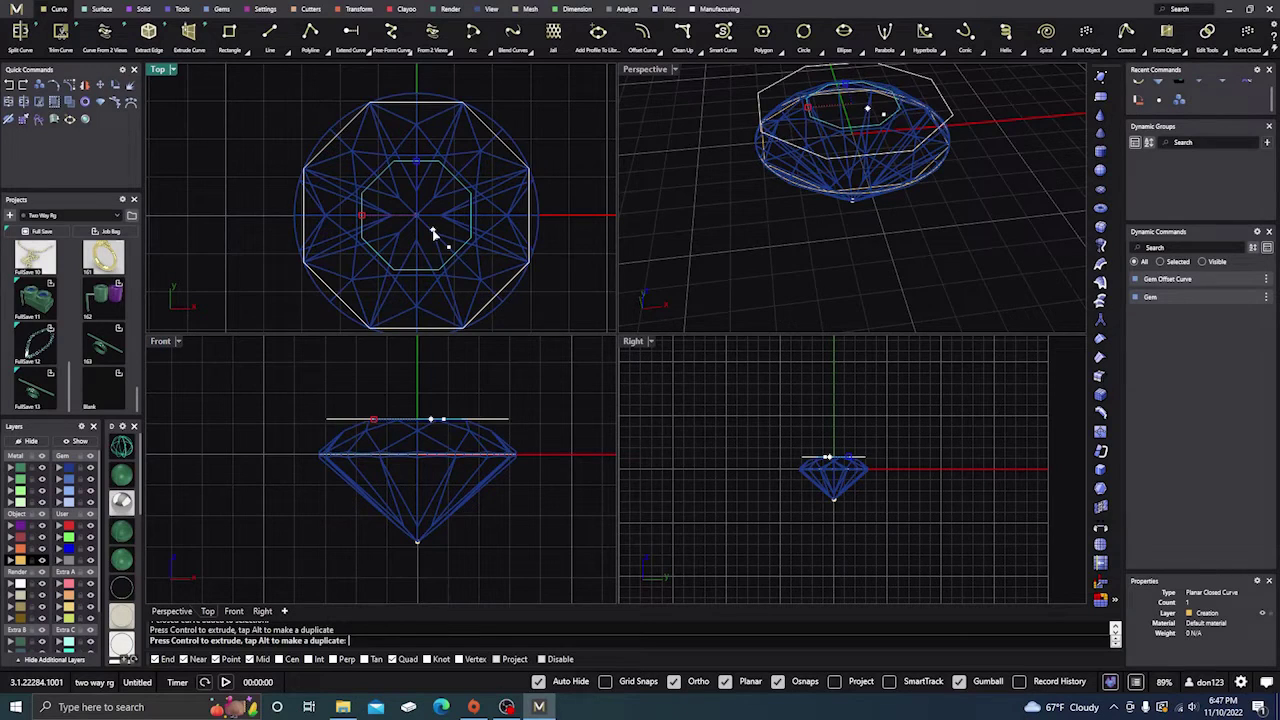
left_click_drag(435, 235, 435, 236)
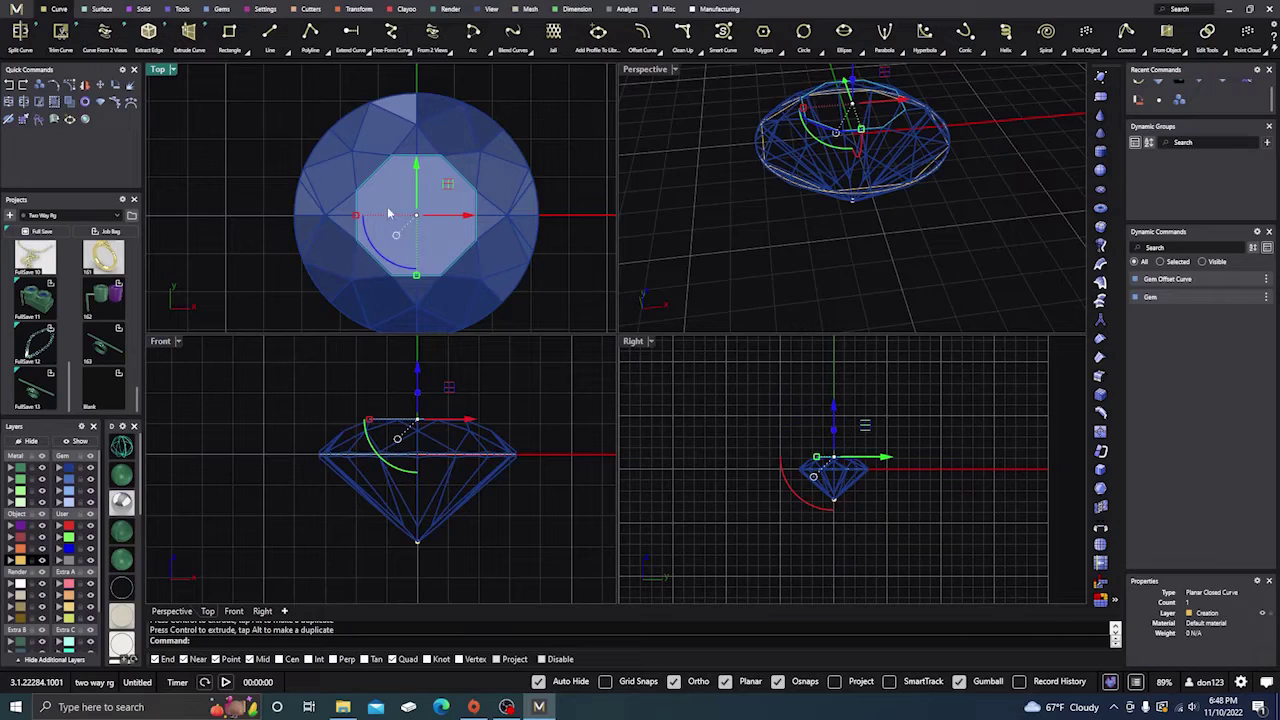
scroll(417, 160, "up", 3)
scroll(417, 160, "down", 1)
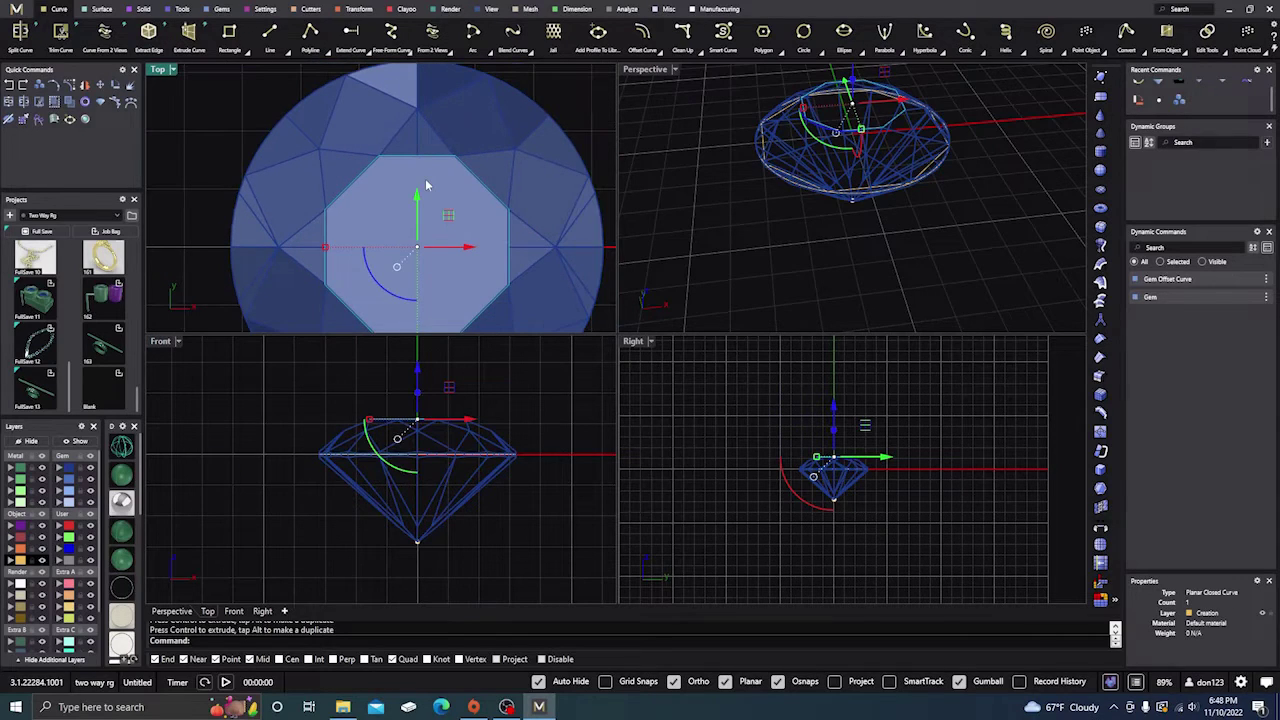
scroll(426, 185, "down", 2)
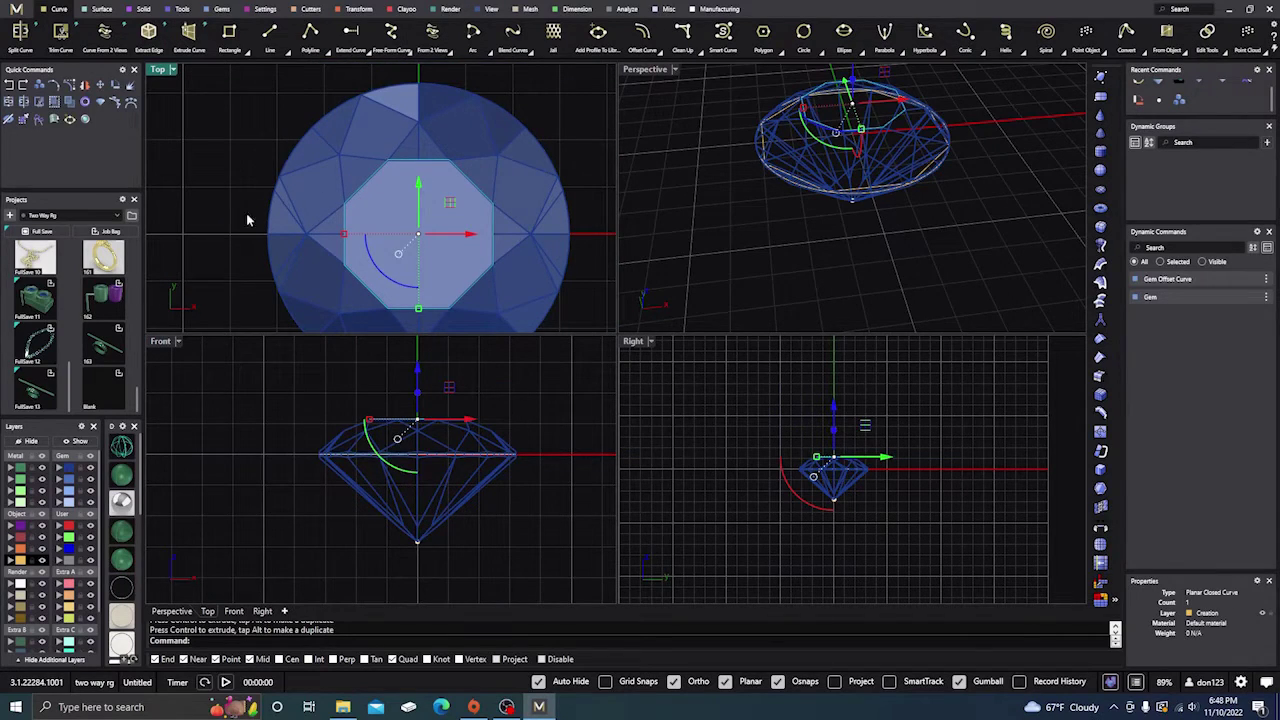
- Hide the reference gem and the round girdle curve around the octagons
left_click(223, 223)
left_click(289, 248)
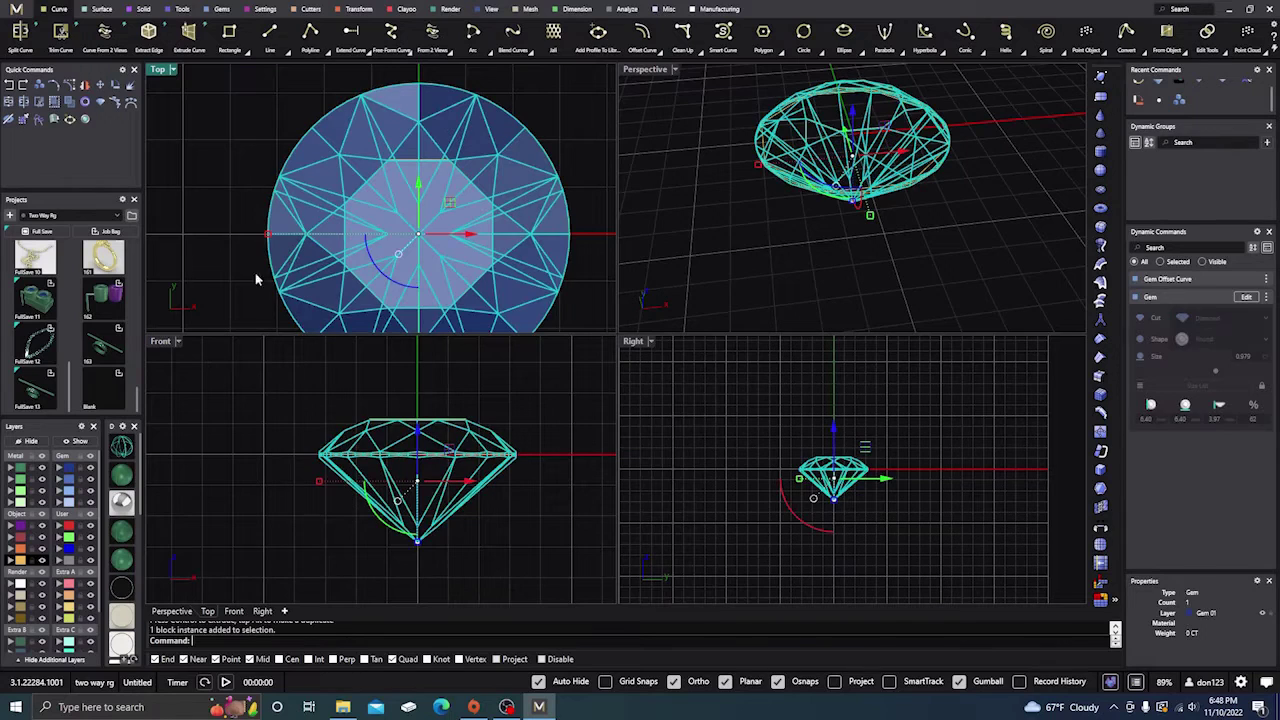
left_click(27, 440)
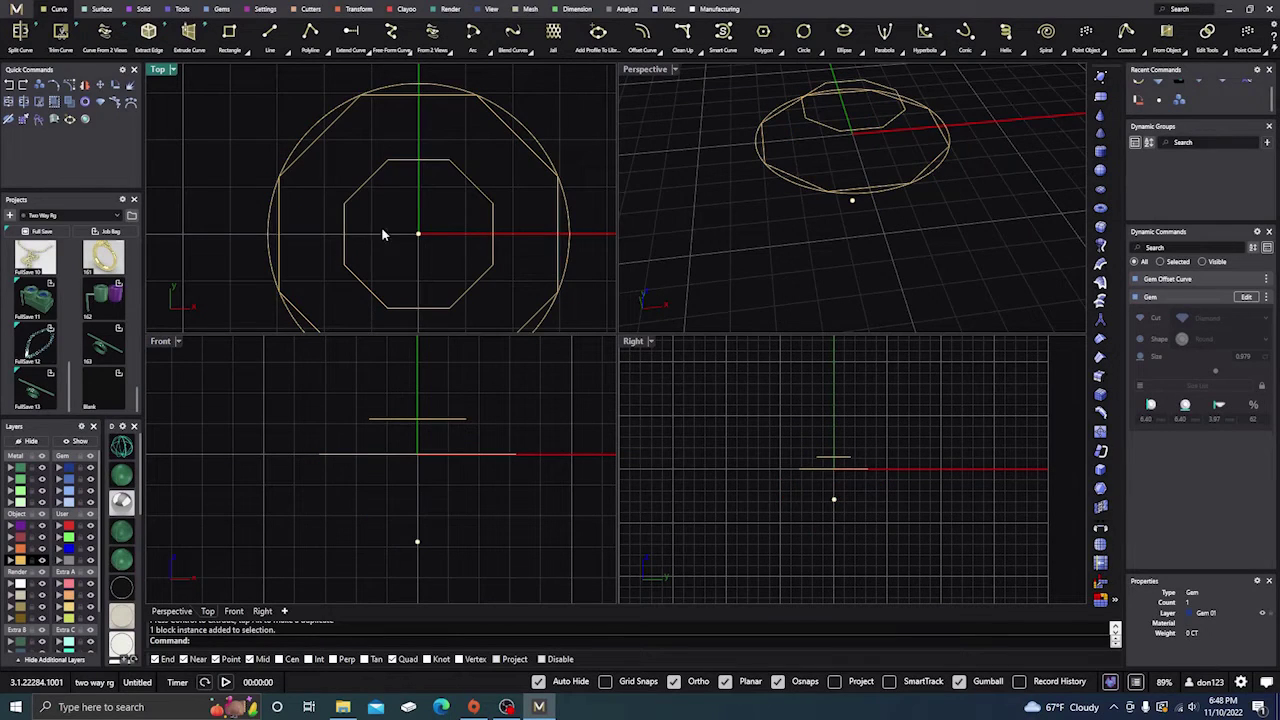
left_click(428, 87)
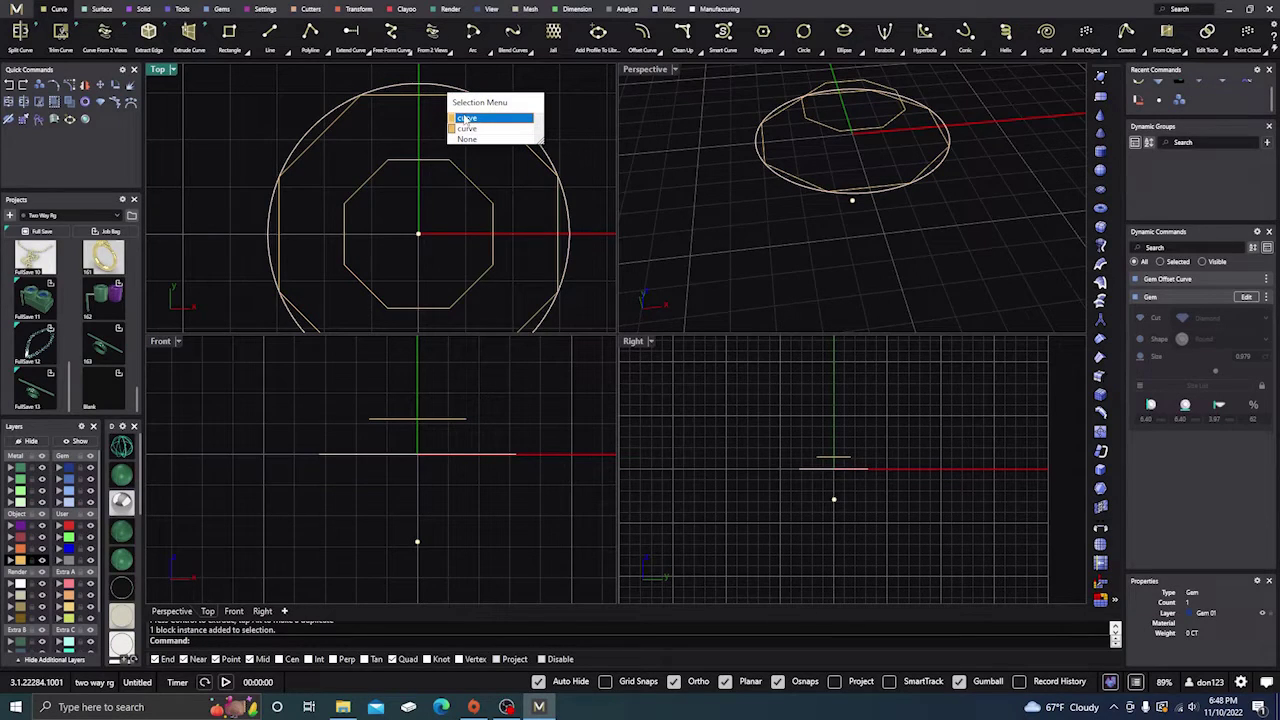
left_click(466, 118)
left_click(463, 114)
left_click(428, 87)
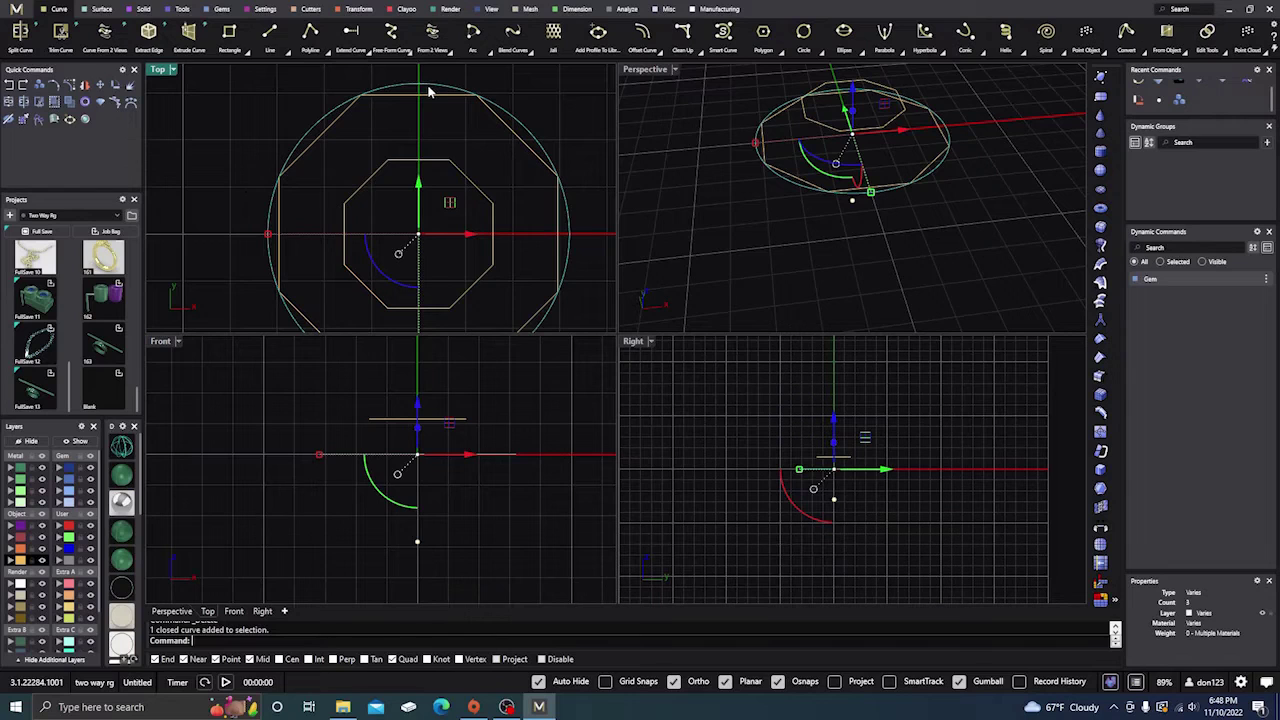
left_click(30, 441)
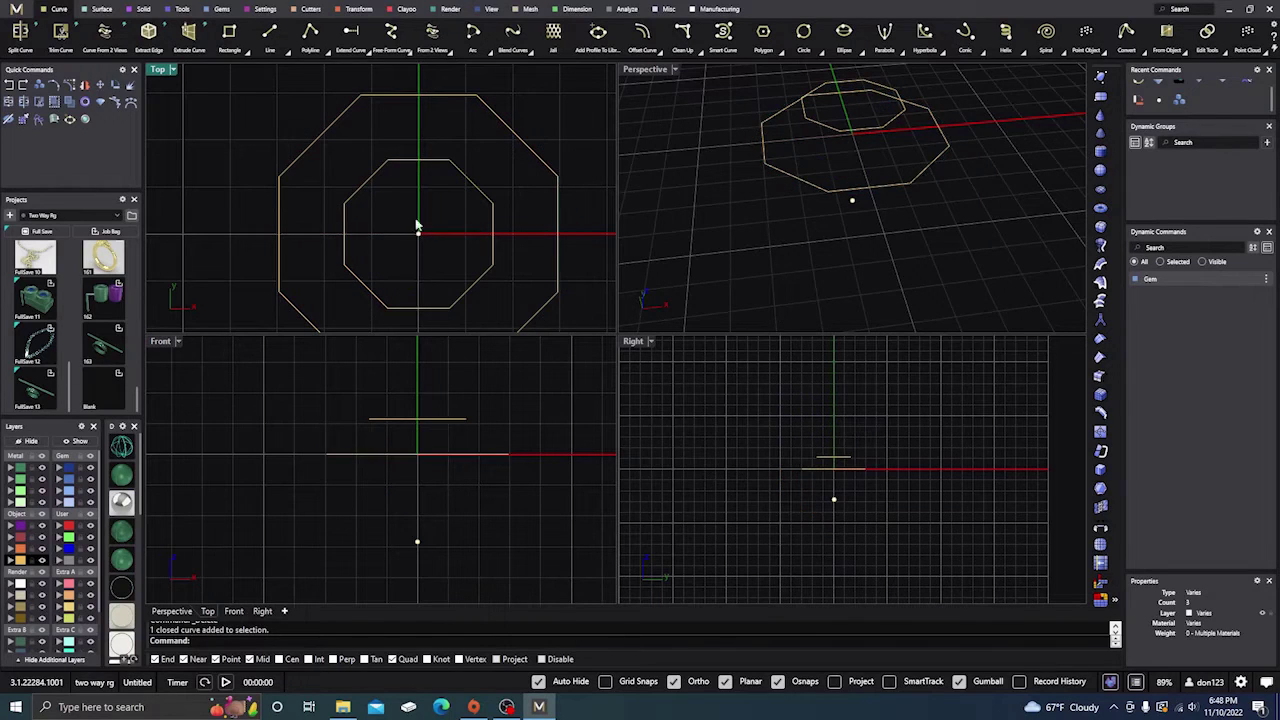
- Loft the large octagon to the culet point with the Tight style and no simplification to form the pavilion
right_click_drag(651, 175, 728, 244)
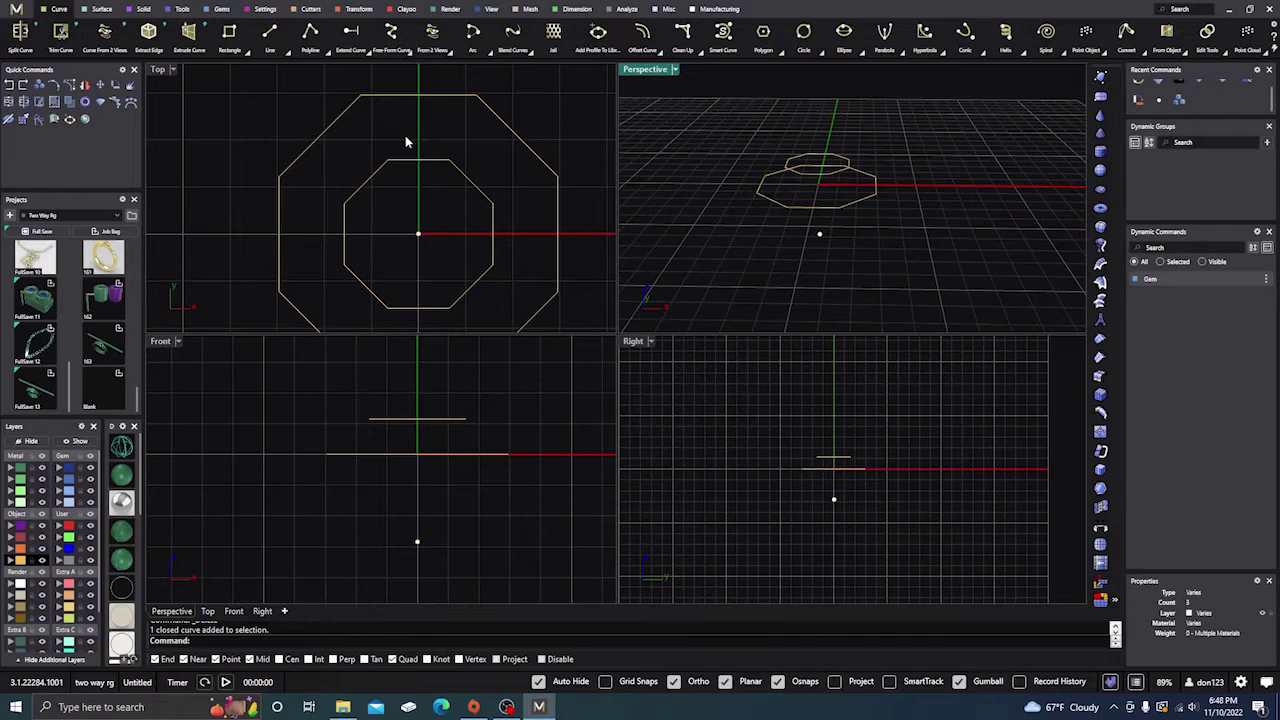
left_click(101, 9)
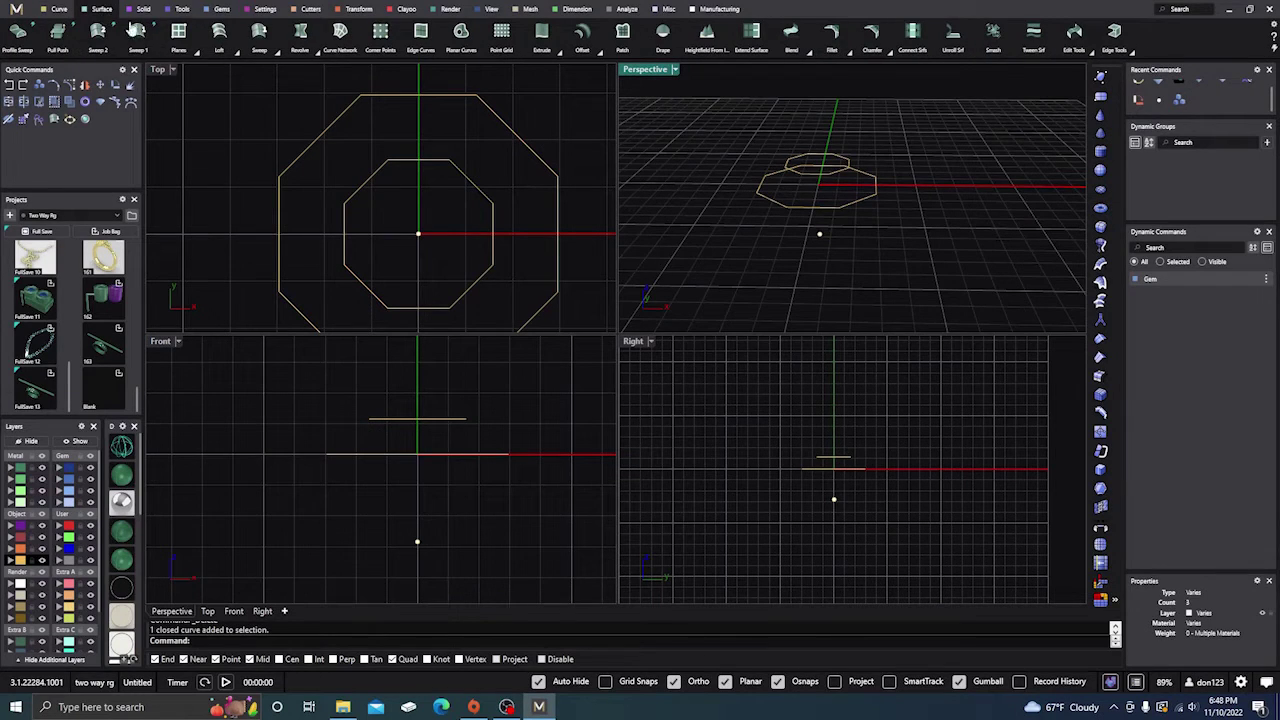
left_click(220, 45)
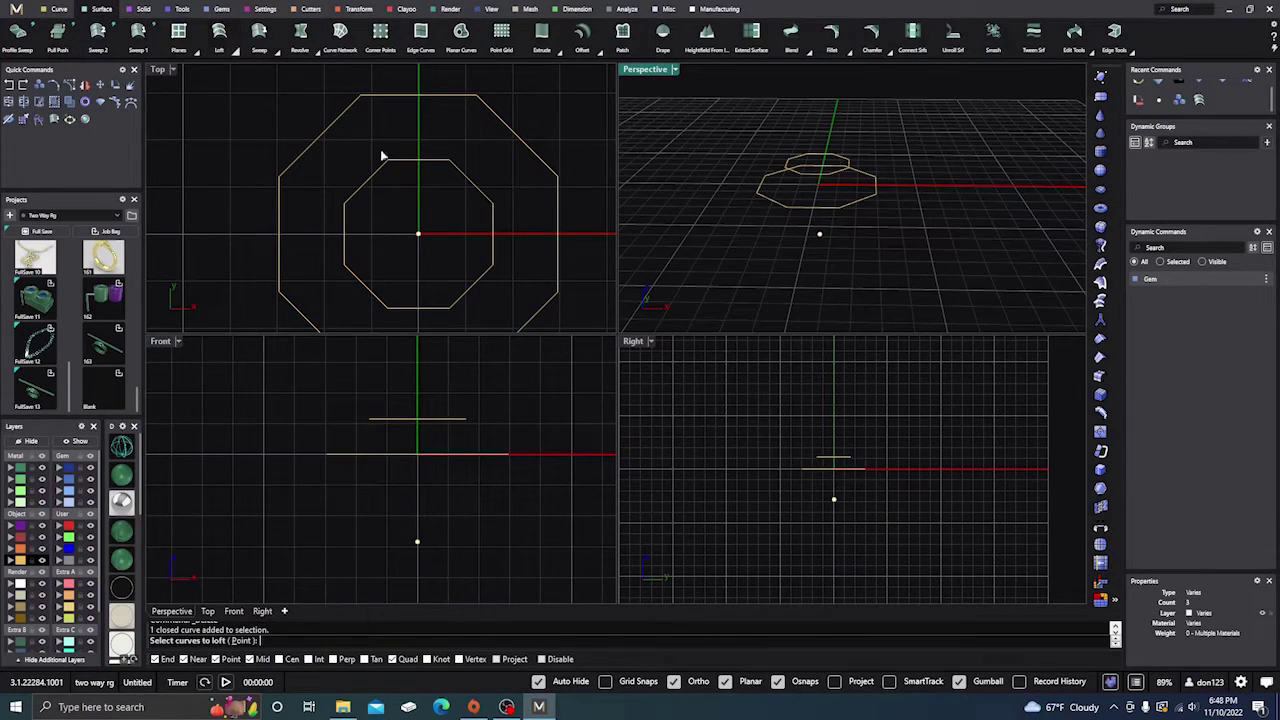
left_click(776, 207)
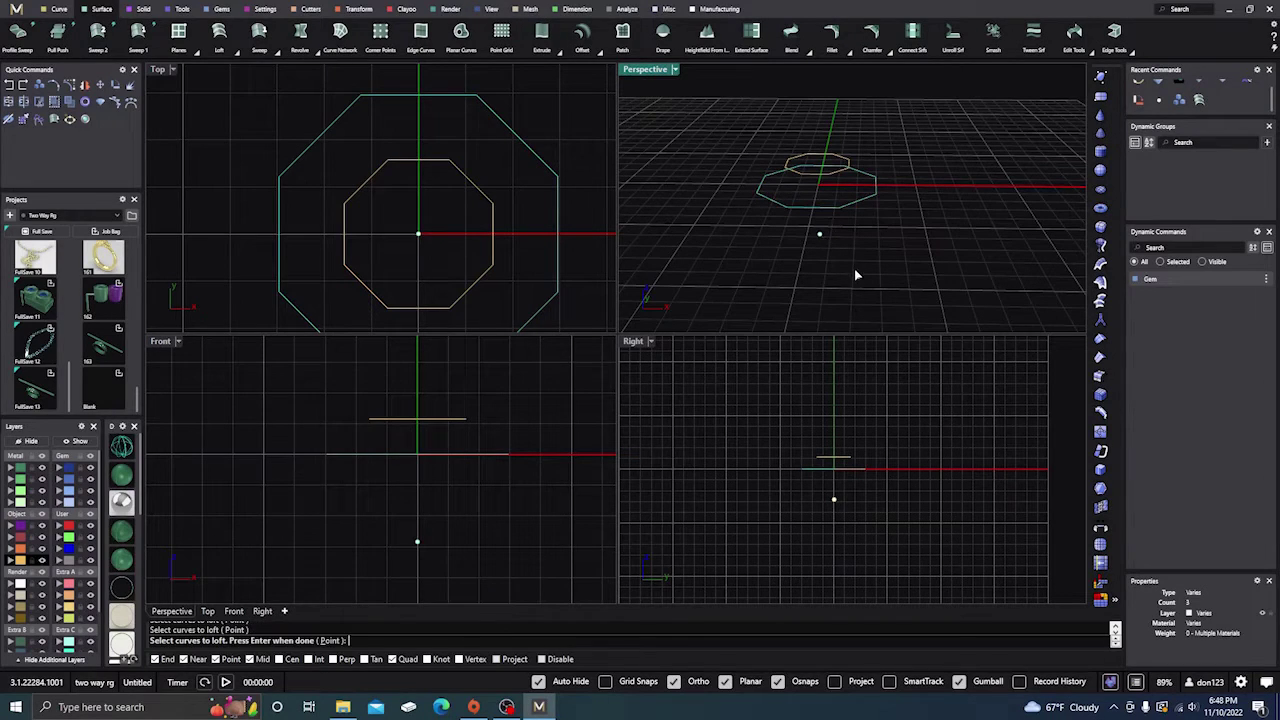
key("Return")
key("Return")
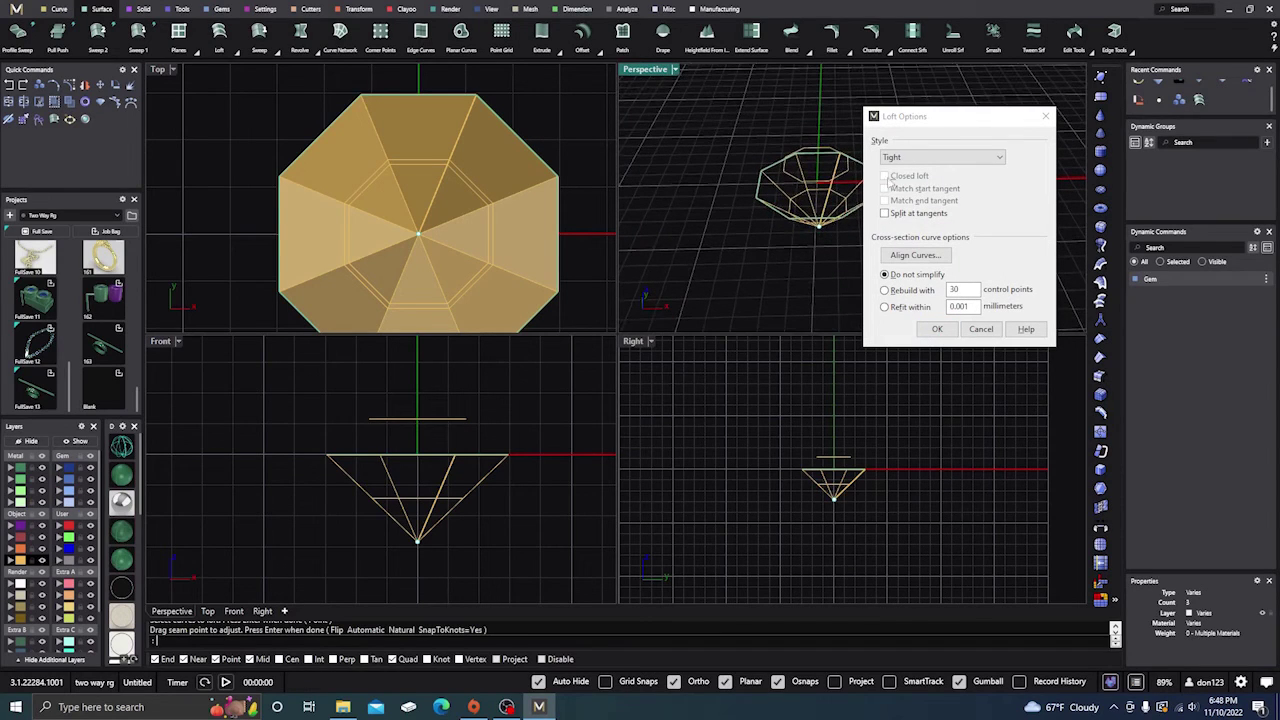
scroll(793, 208, "up", 2)
scroll(753, 260, "up", 2)
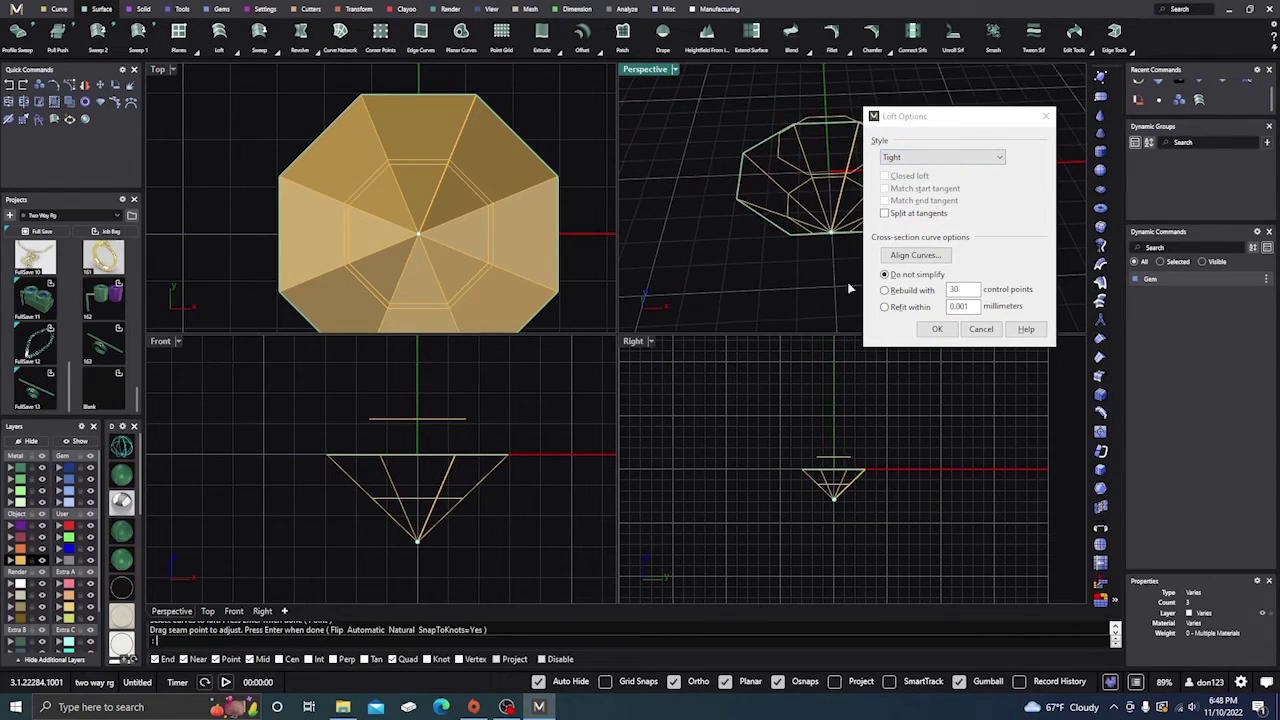
left_click(937, 329)
- Loft the large octagon to the small upper octagon with the Tight style and no simplification to form the crown
right_click_drag(800, 283, 745, 160)
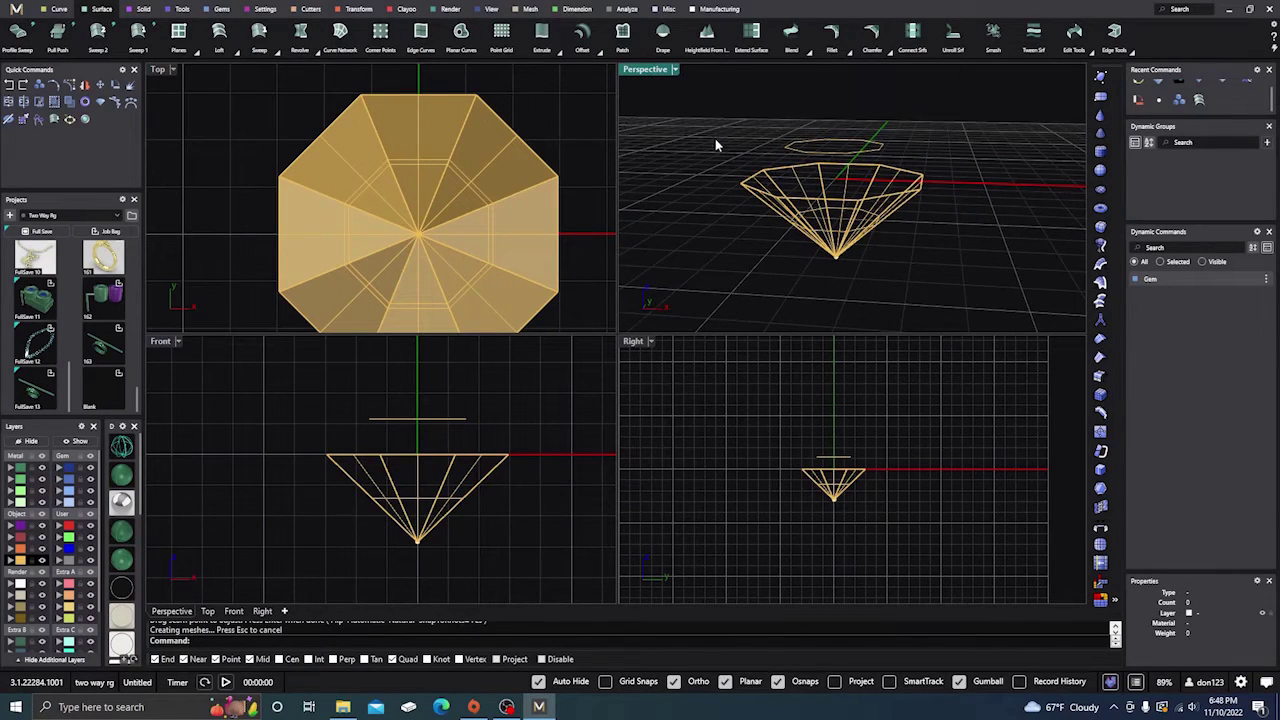
right_click(713, 143)
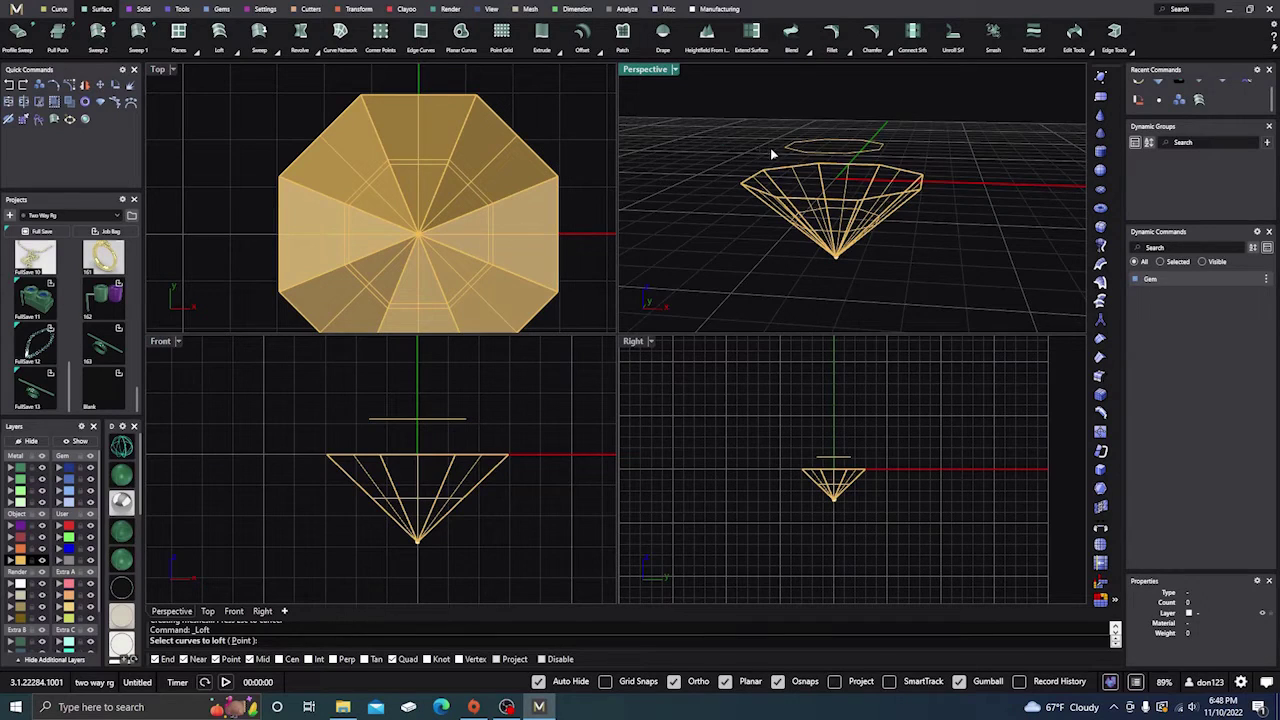
left_click(771, 173)
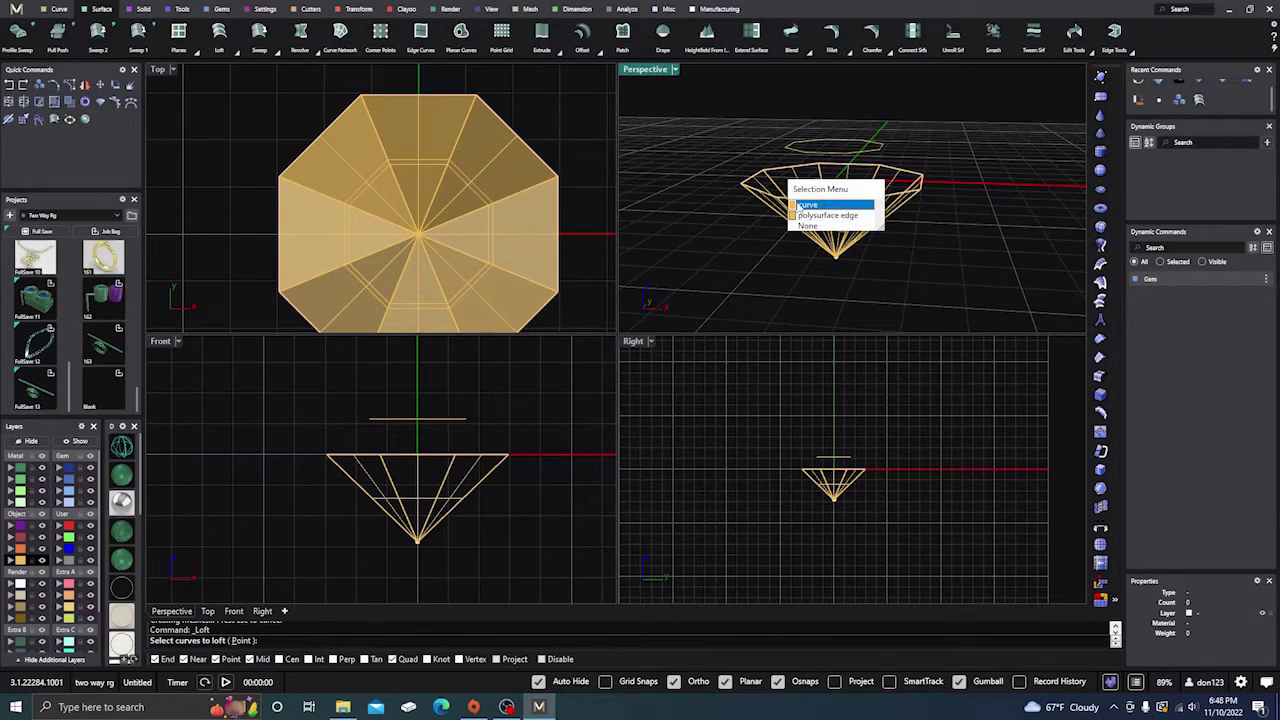
left_click(797, 207)
left_click(789, 150)
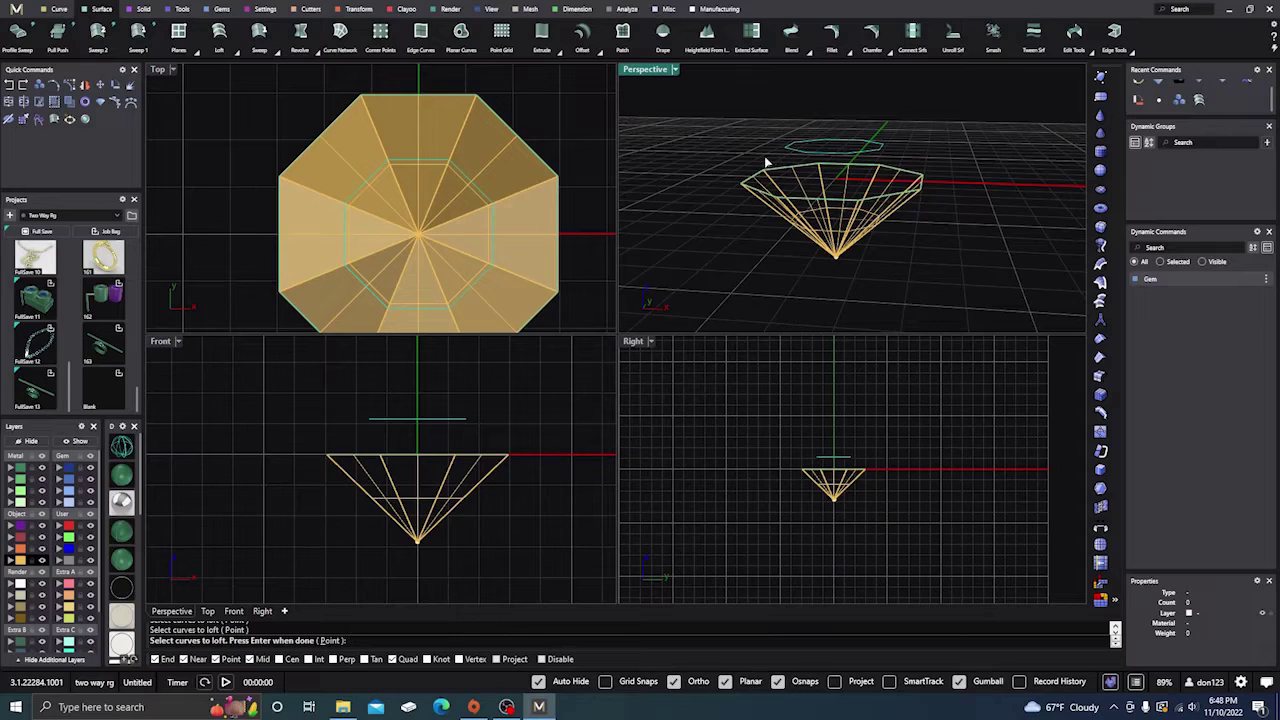
right_click(753, 164)
right_click(753, 164)
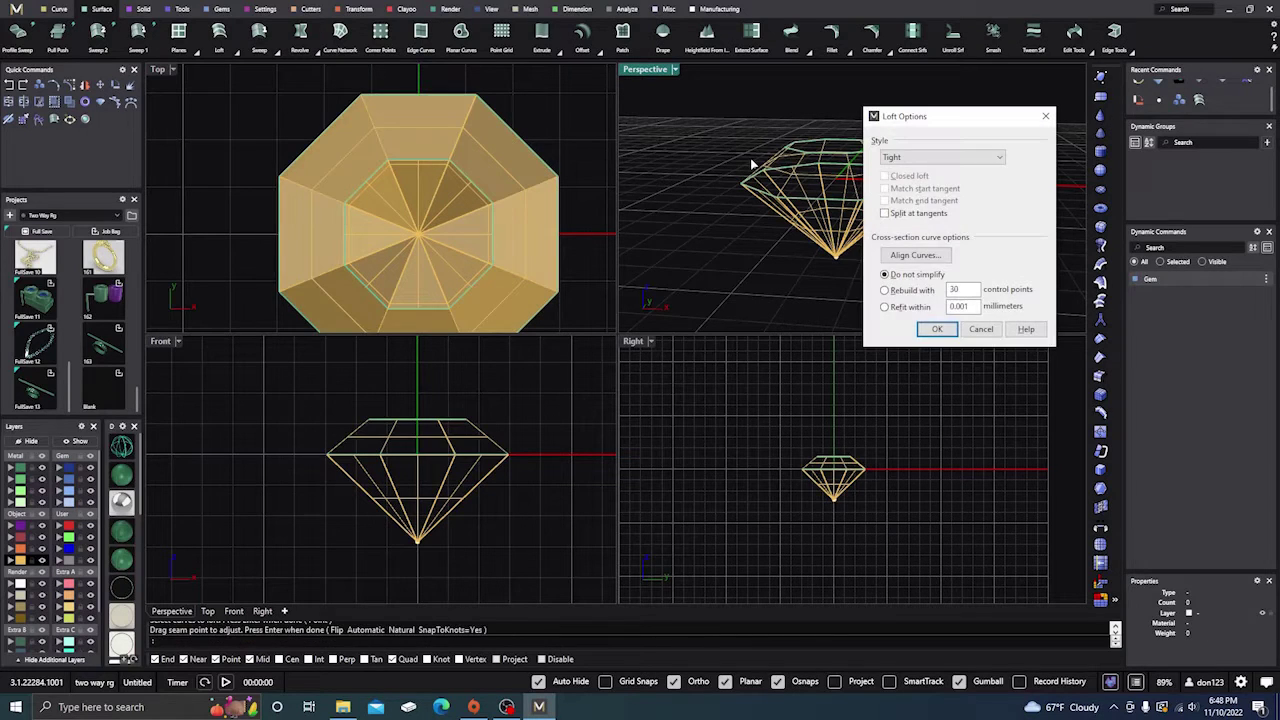
left_click(935, 329)
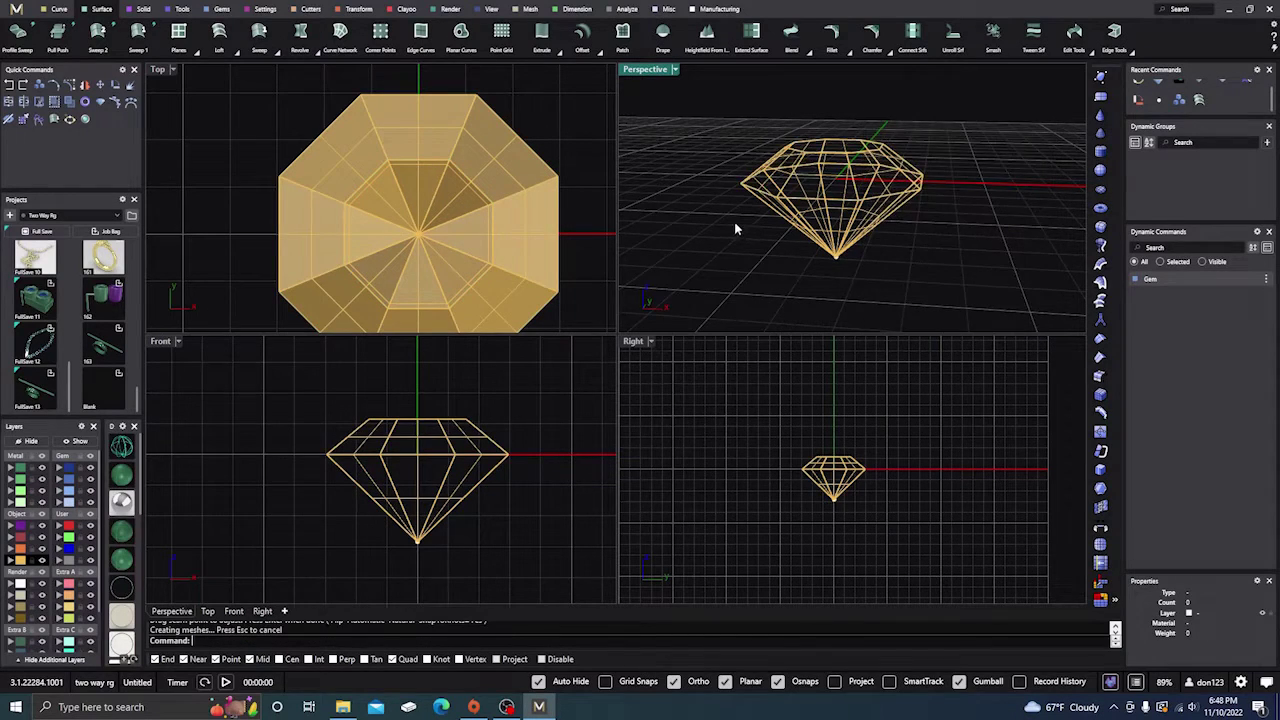
- Assign the pavilion and crown polysurfaces to the Metal 01 layer and clear the selection
right_click_drag(735, 229, 743, 246)
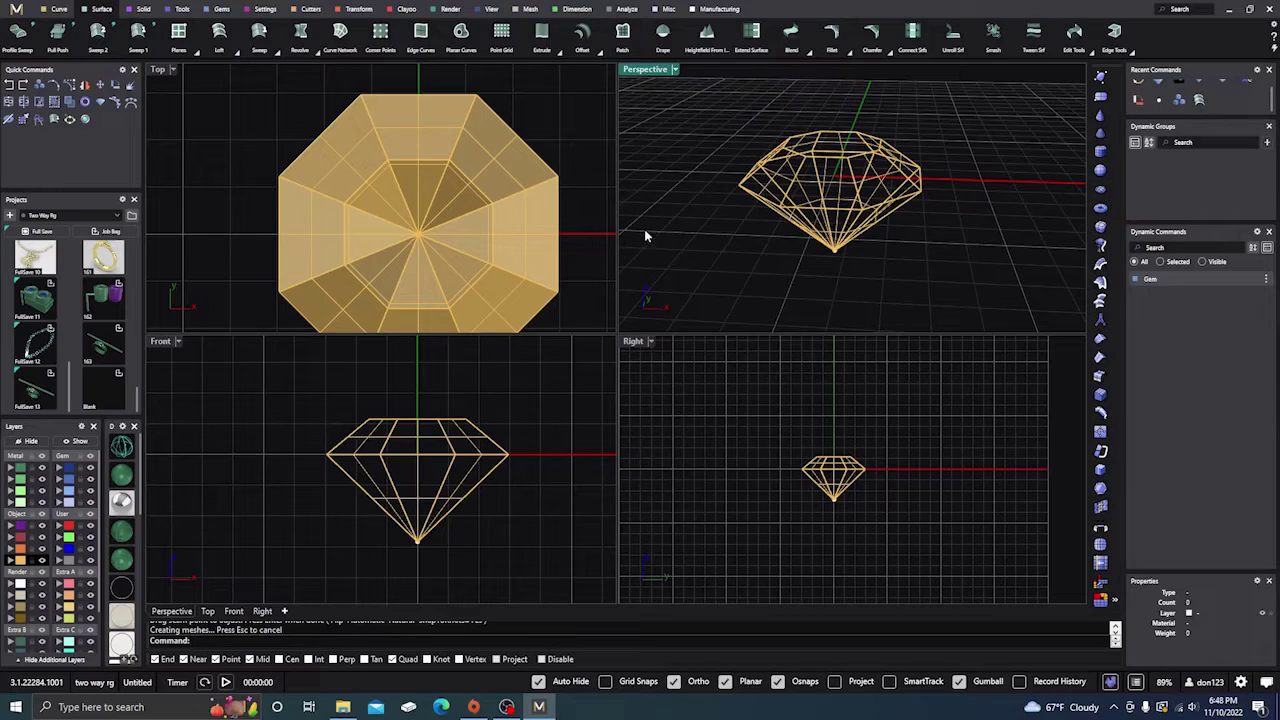
left_click(488, 239)
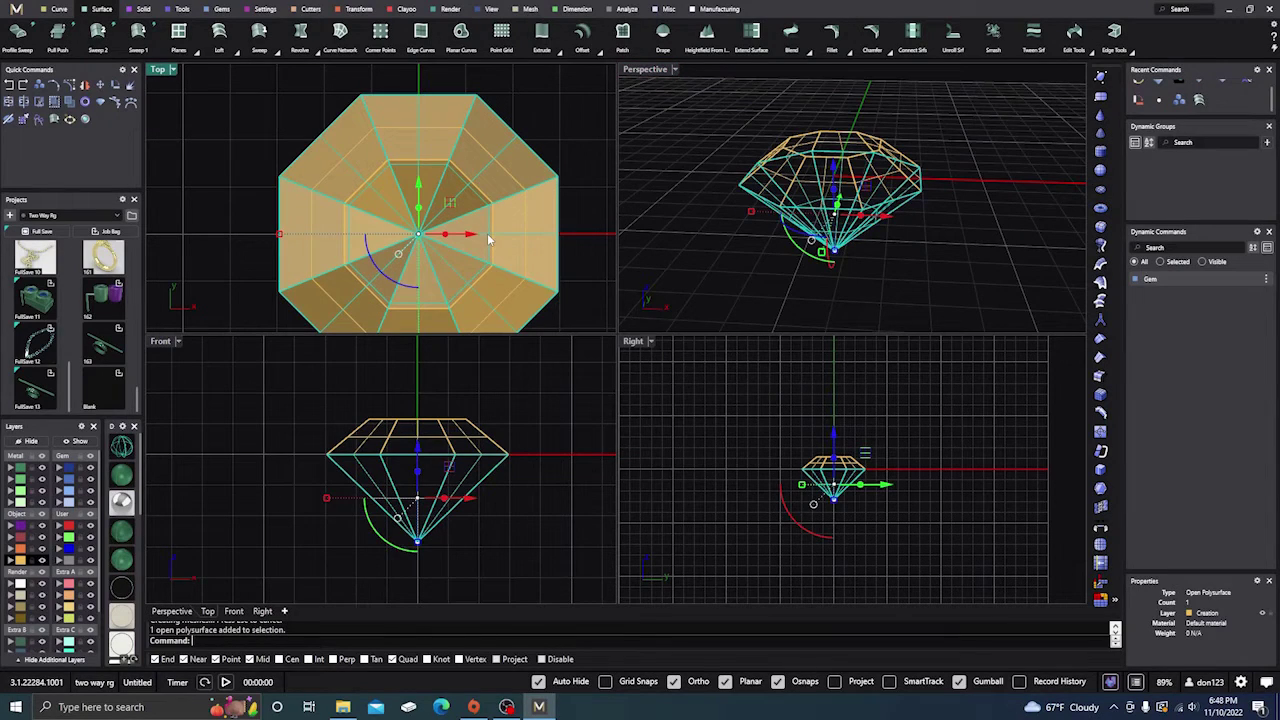
left_click(776, 158, "shift")
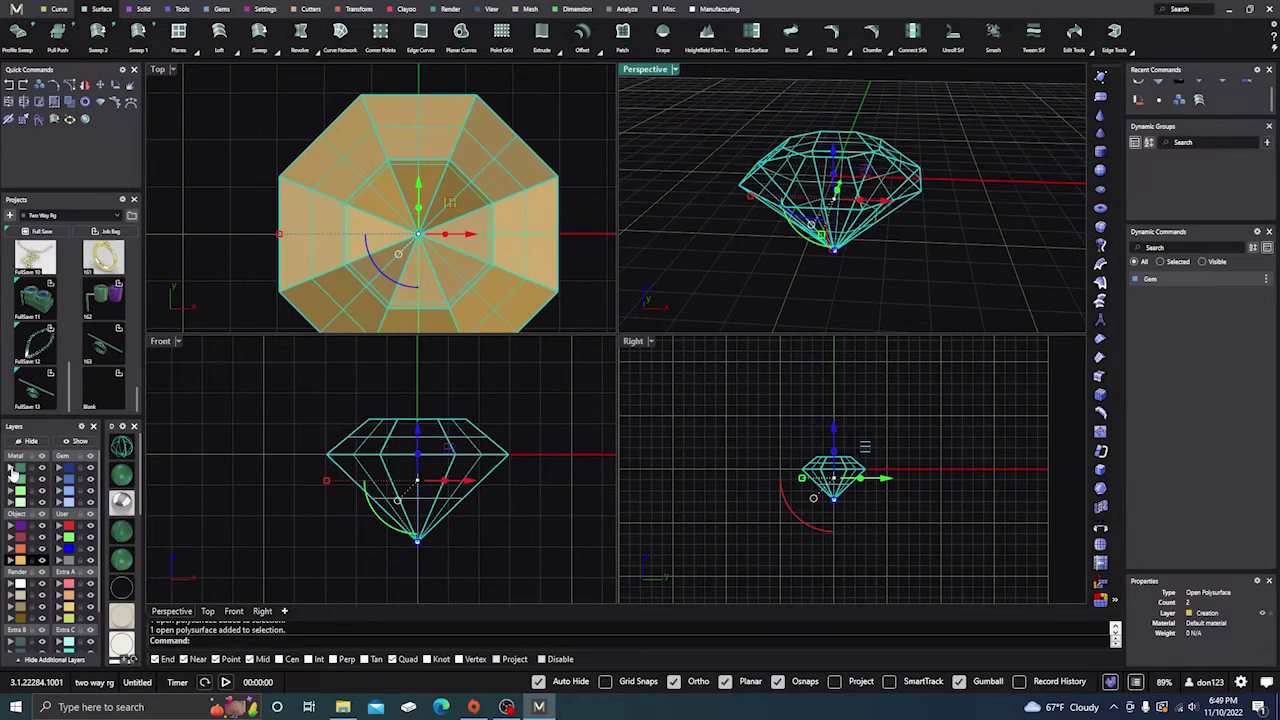
left_click(13, 473)
key("Escape")
- Create a planar surface from the small upper octagon curve to close the table of the diamond
right_click_drag(695, 165, 706, 199)
scroll(804, 140, "up", 3)
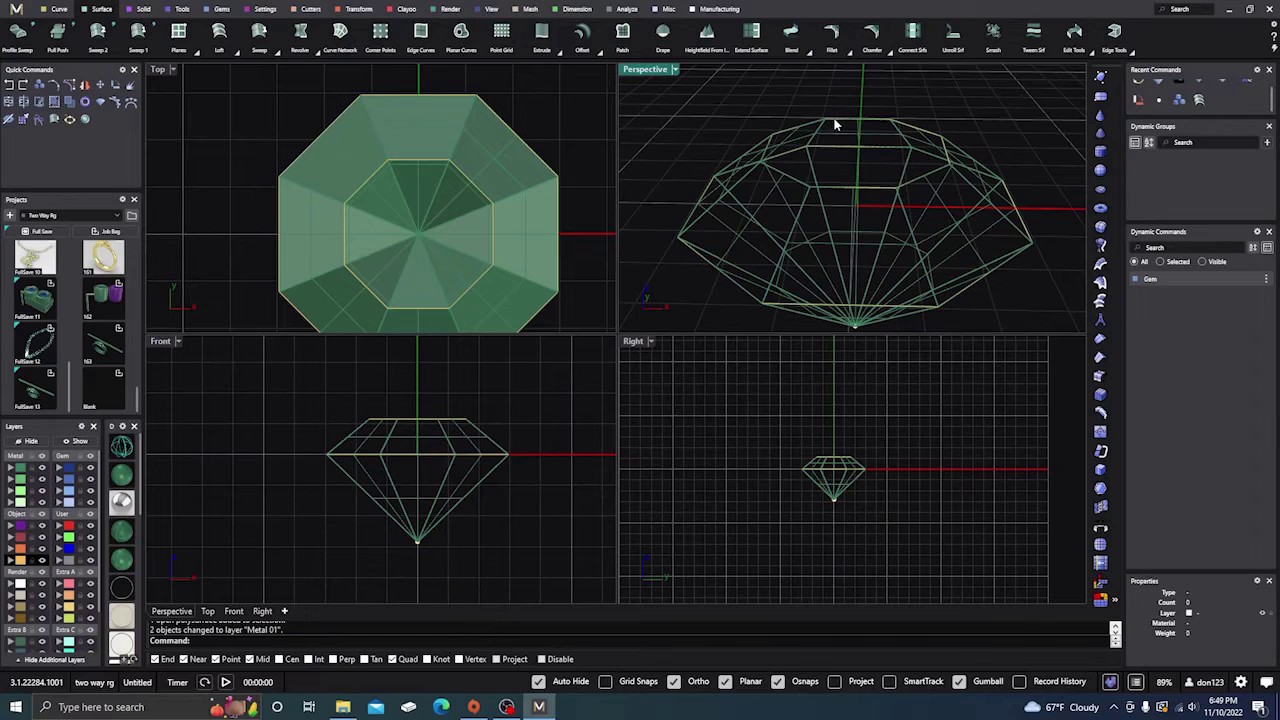
left_click(836, 124)
left_click(870, 155)
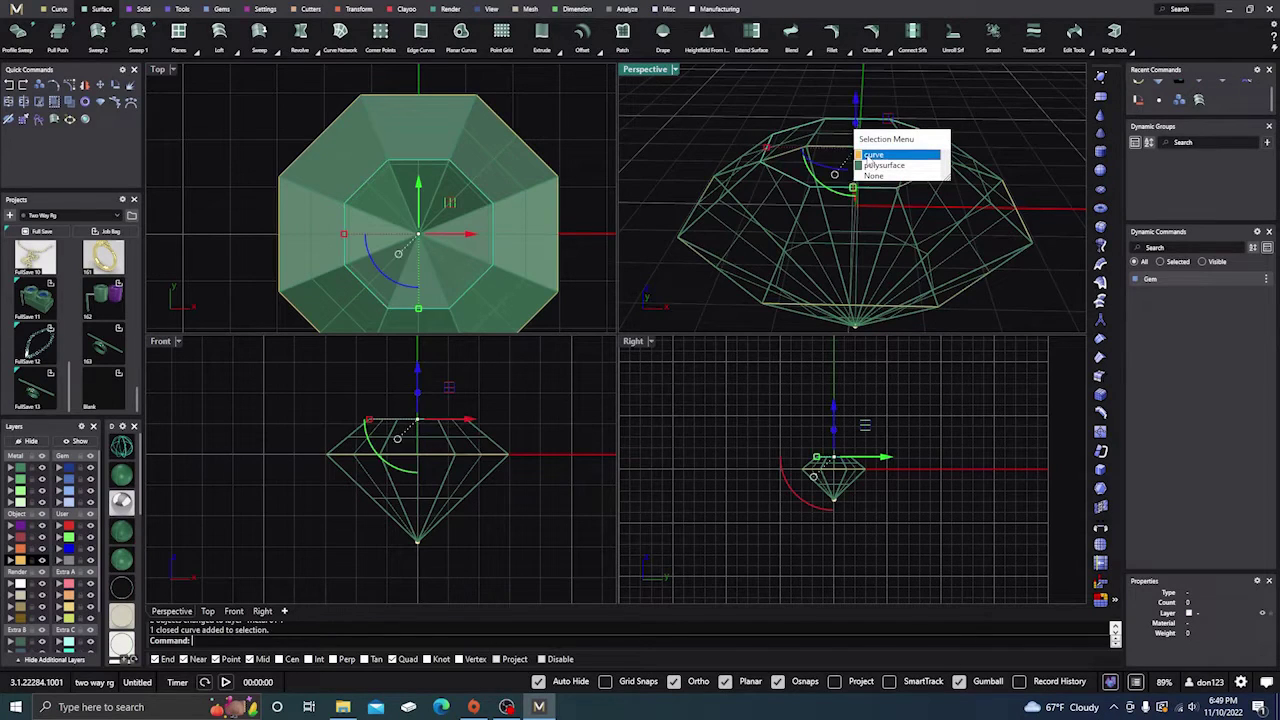
left_click(463, 33)
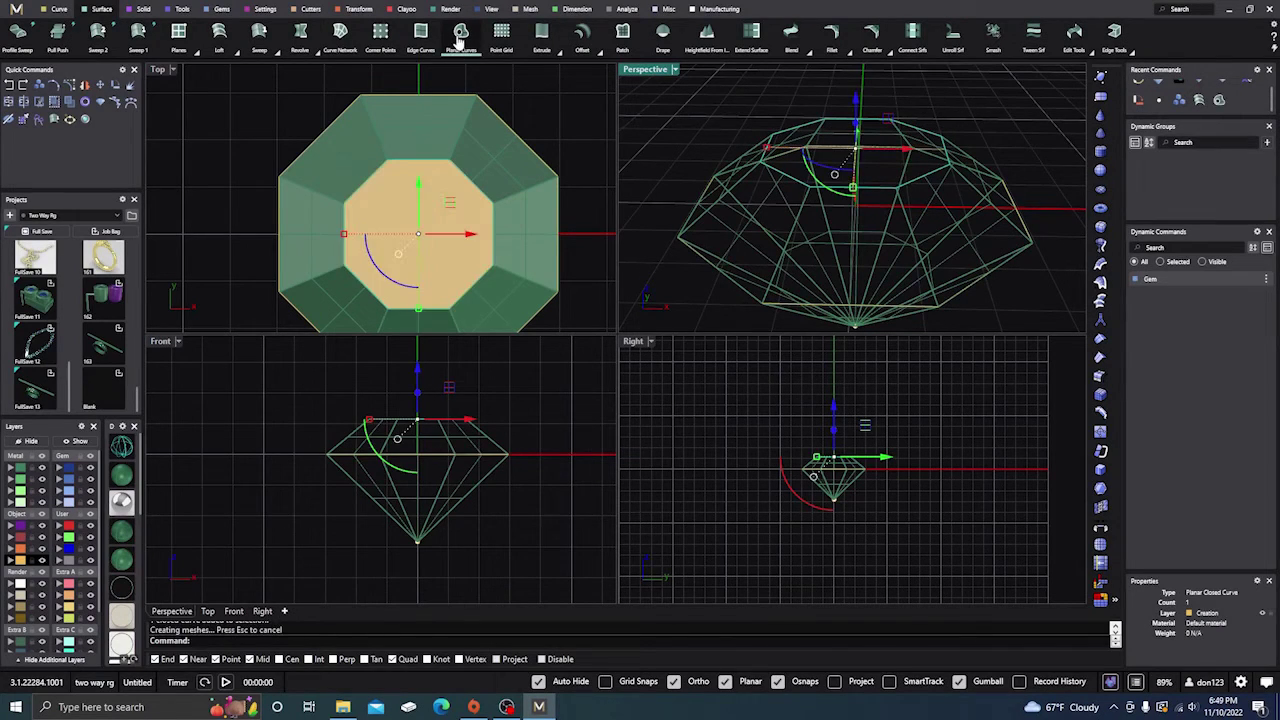
- Join the table surface with the crown and pavilion polysurfaces into one solid, and select it to check its type
left_click(380, 247)
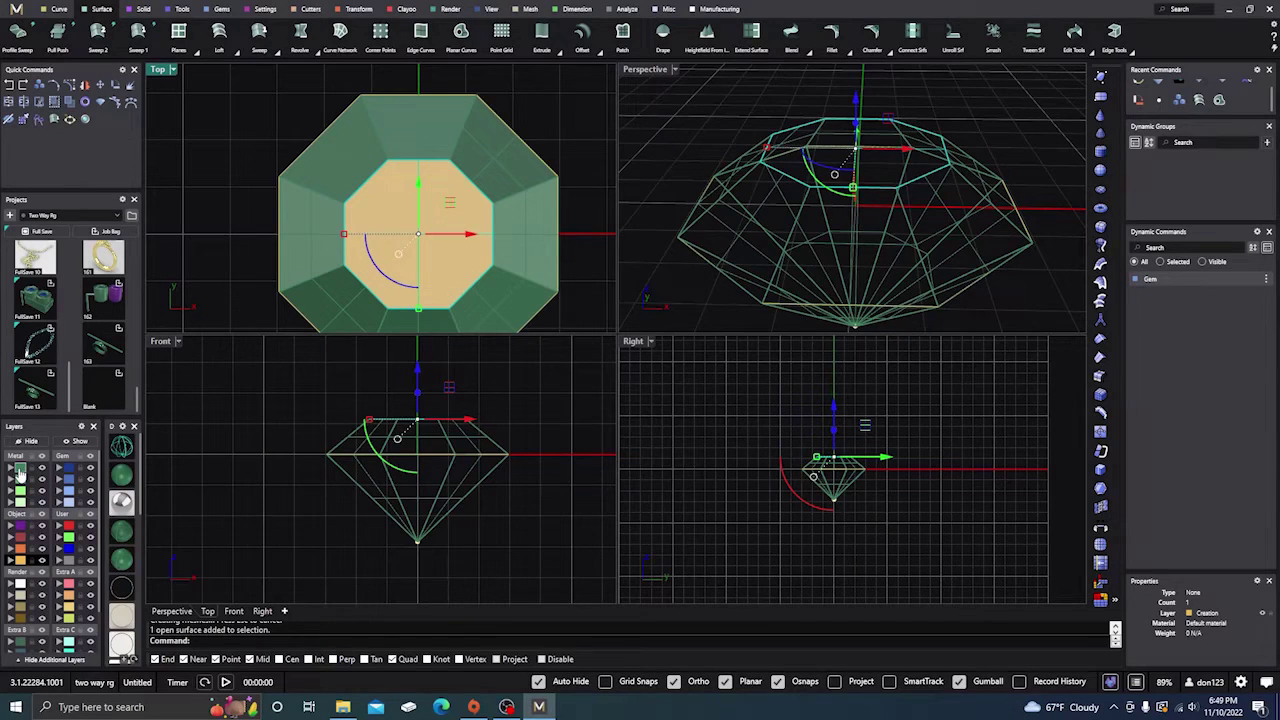
left_click(19, 474)
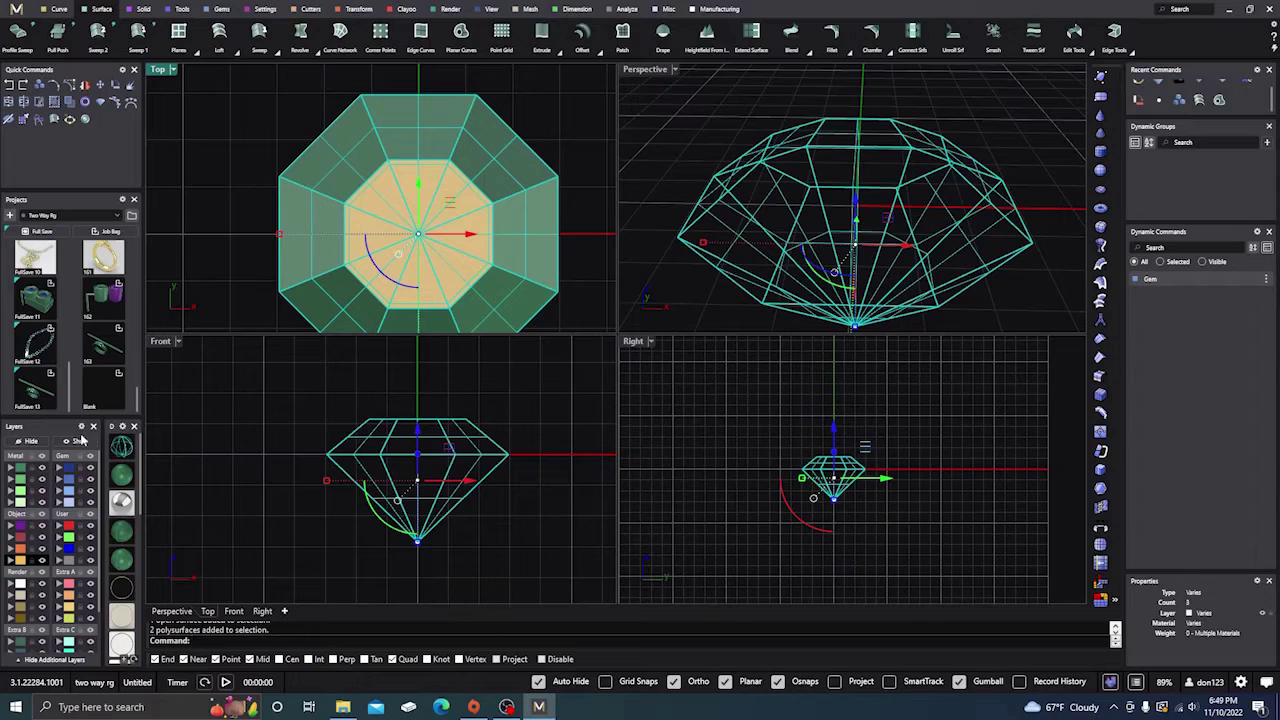
left_click(8, 103)
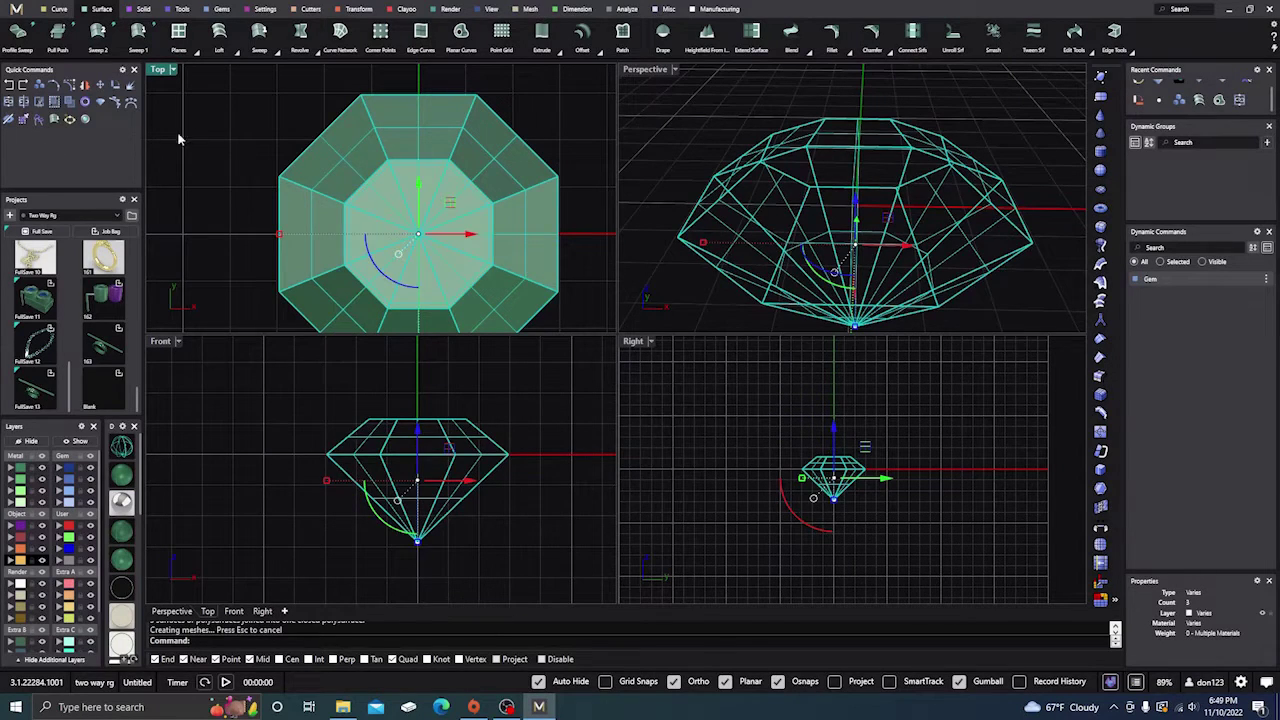
left_click(671, 141)
left_click(742, 230)
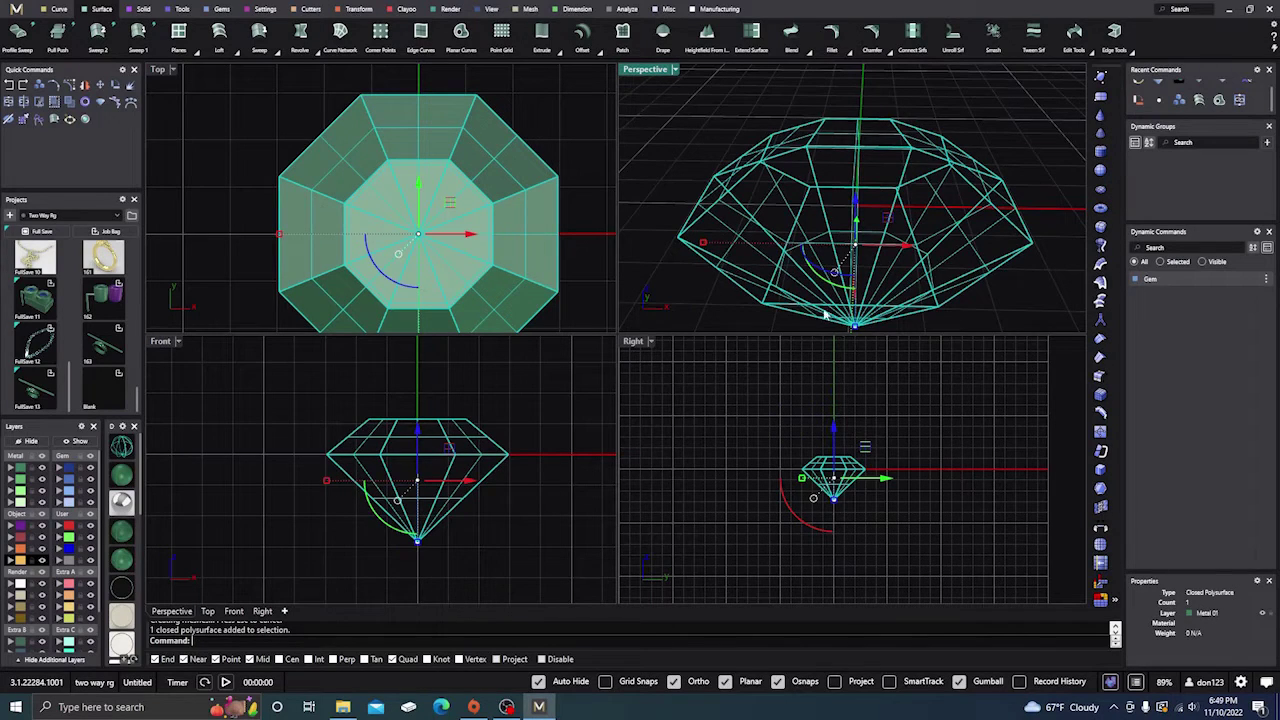
- Clear the selection and examine the joined diamond from several angles in shaded display
left_click(680, 124)
scroll(667, 130, "down", 5)
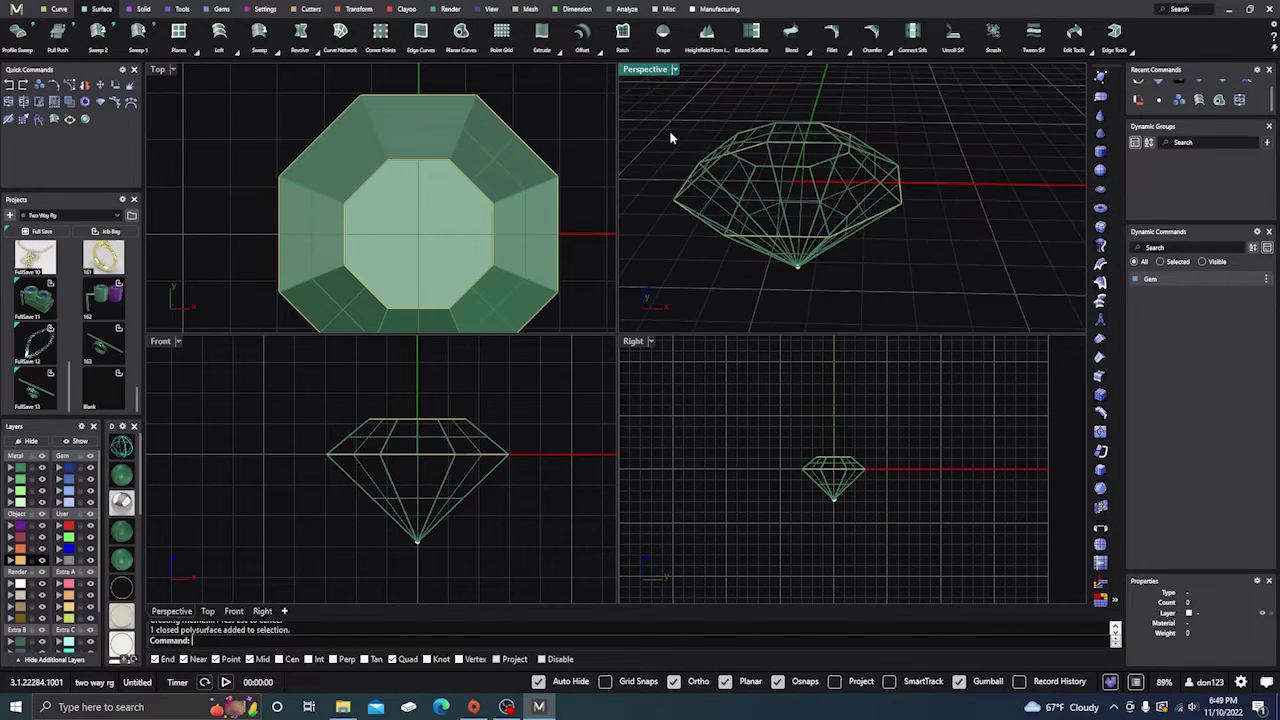
right_click_drag(760, 208, 646, 246)
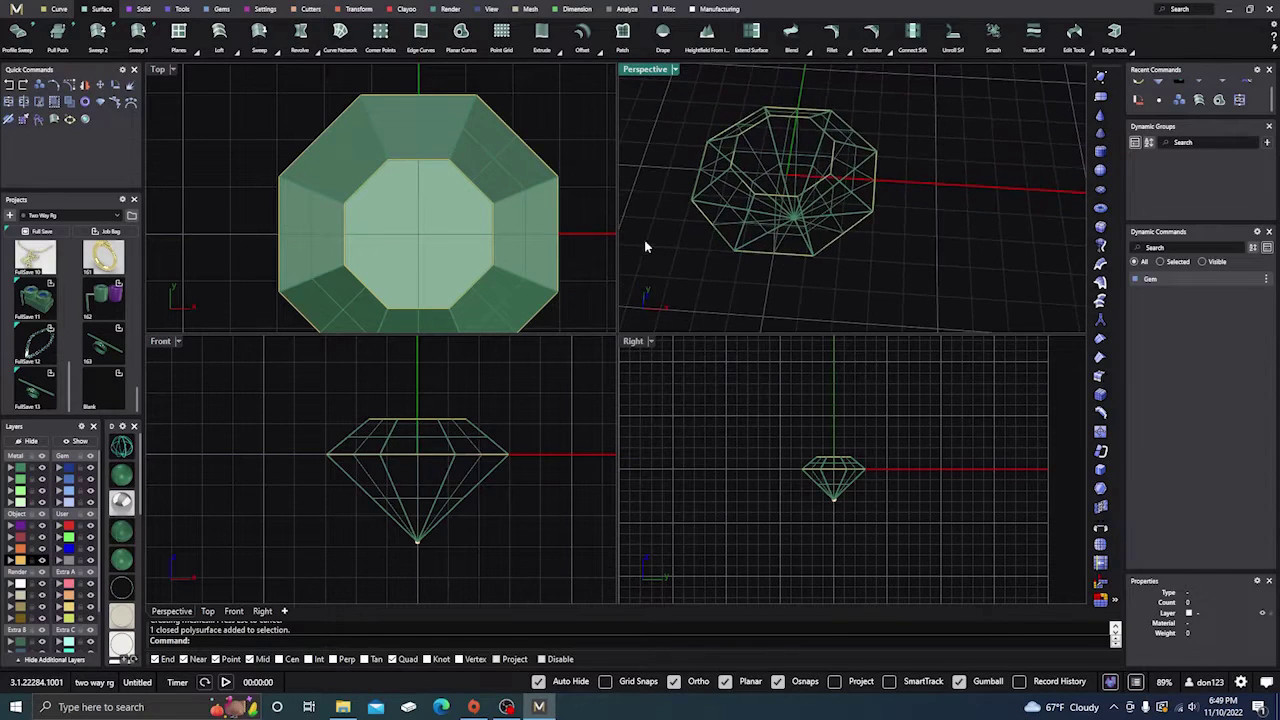
left_click(121, 475)
mouse_move(890, 268)
right_mouse_down()
mouse_move(890, 236)
mouse_move(886, 256)
right_mouse_up()
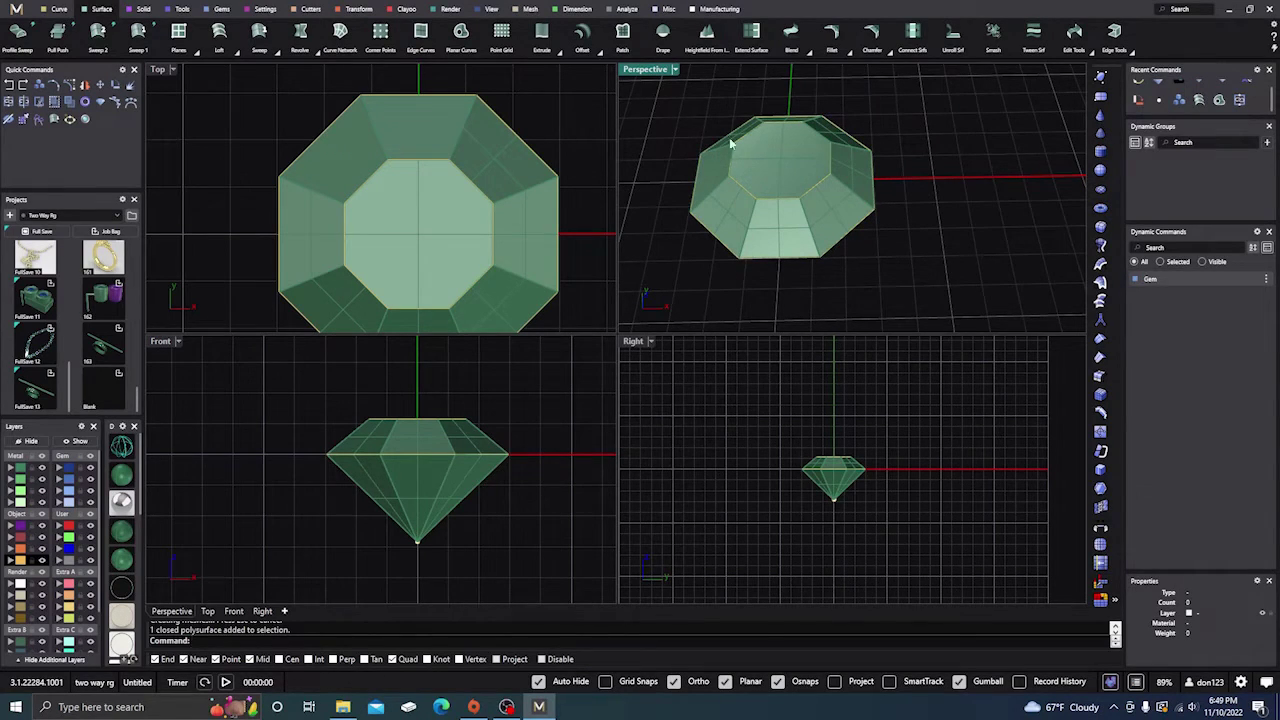
mouse_move(798, 210)
right_mouse_down()
mouse_move(851, 245)
mouse_move(857, 149)
mouse_move(823, 200)
mouse_move(843, 277)
mouse_move(806, 221)
right_mouse_up()
scroll(806, 221, "up", 5)
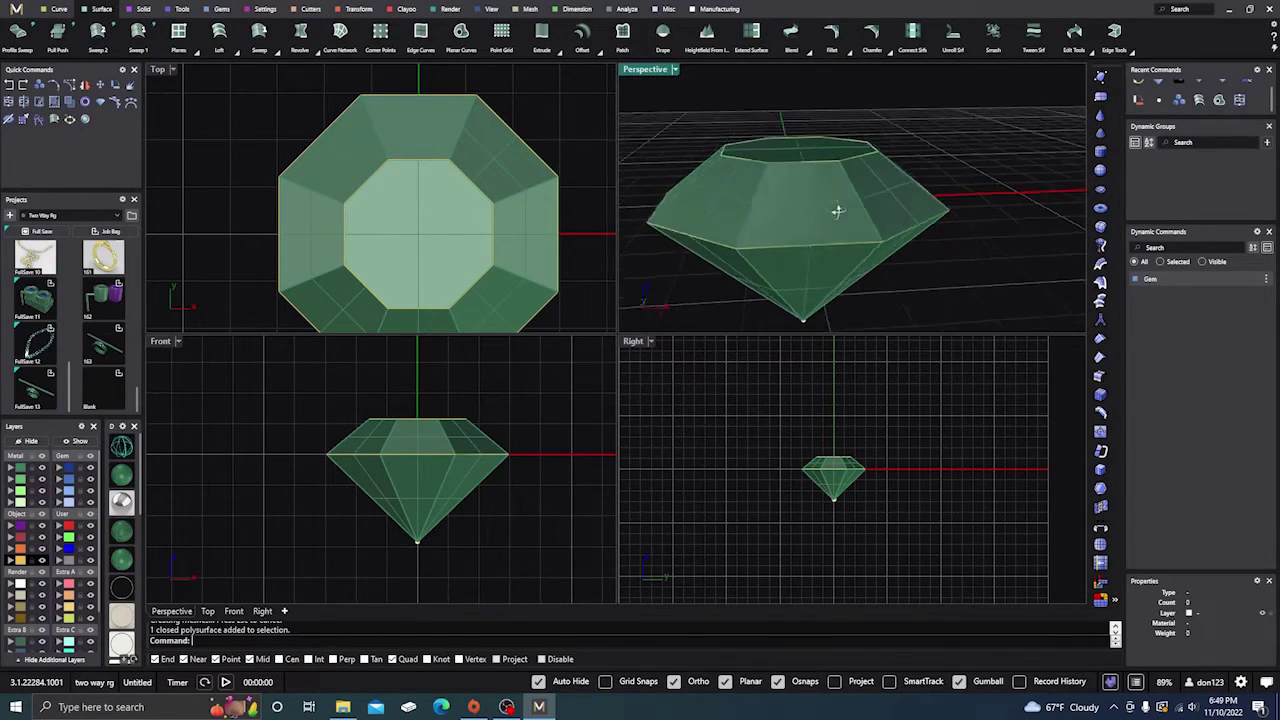
right_click_drag(913, 203, 860, 191)
scroll(869, 219, "up", 3)
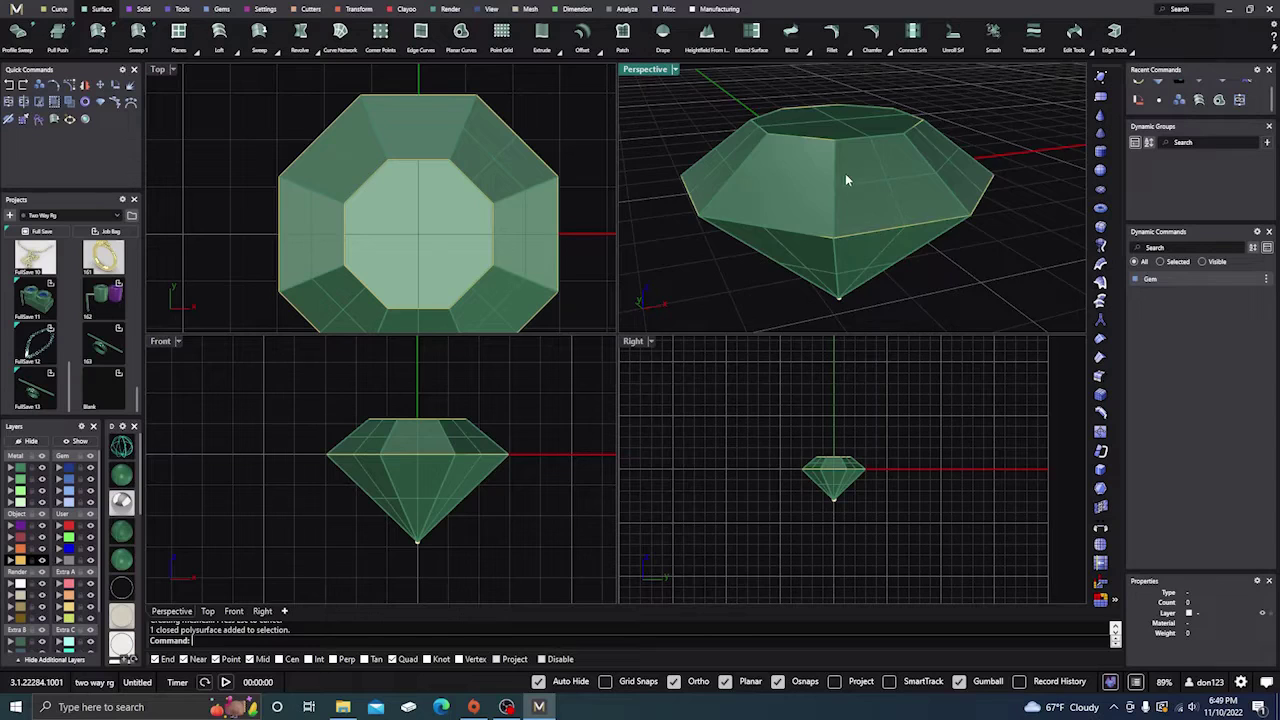
scroll(845, 180, "down", 3)
right_click_drag(857, 194, 826, 190)
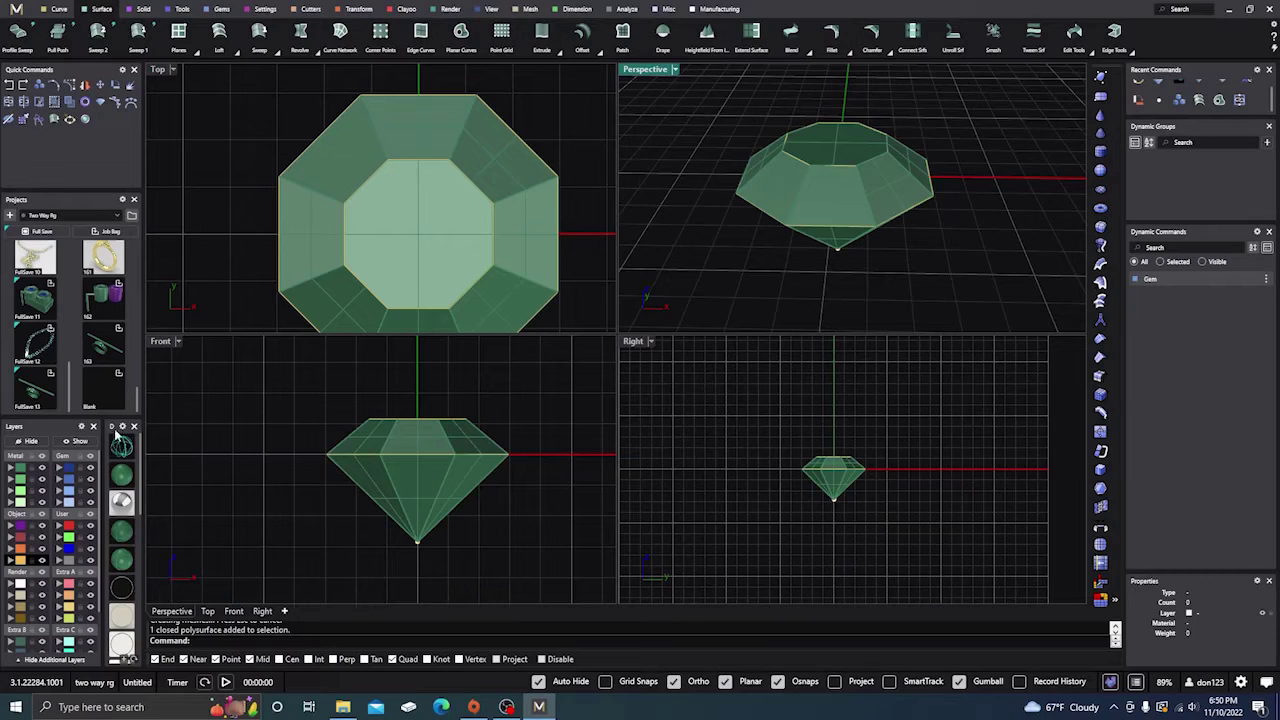
- Unhide the hidden objects, turn off the first Gem layer, and display the maximized Top view in wireframe
left_click(80, 441)
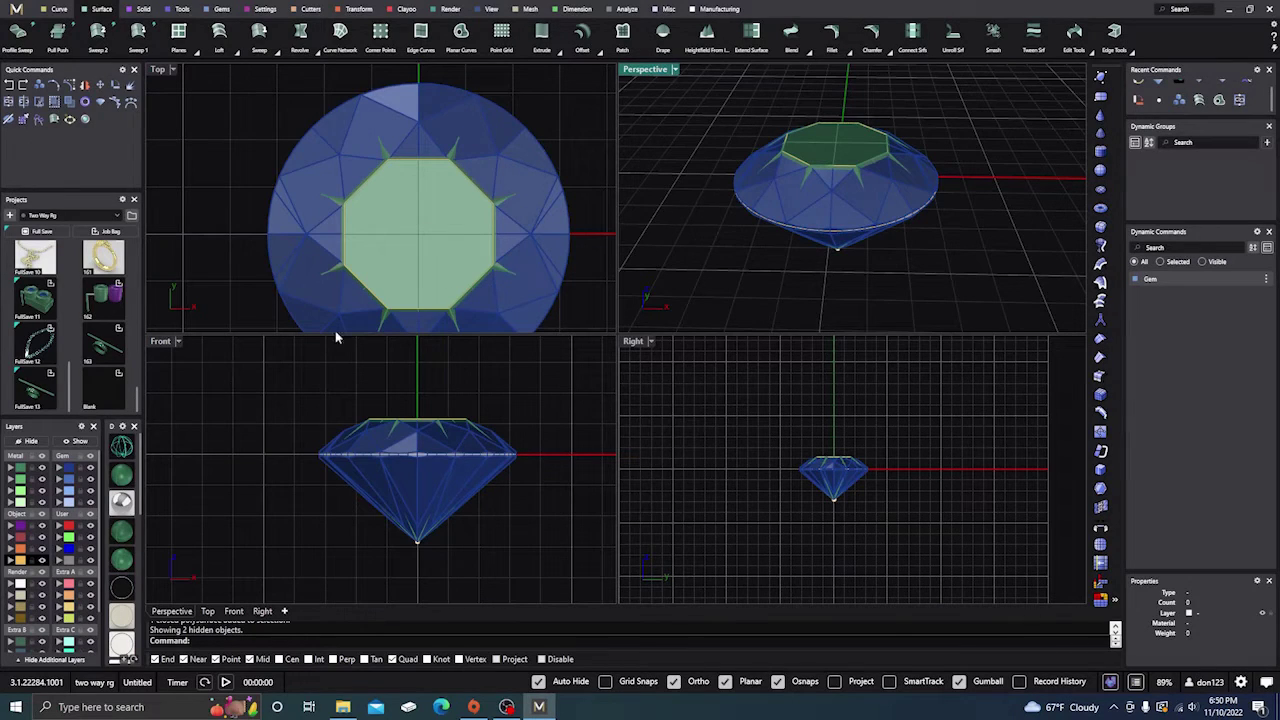
left_click(86, 467)
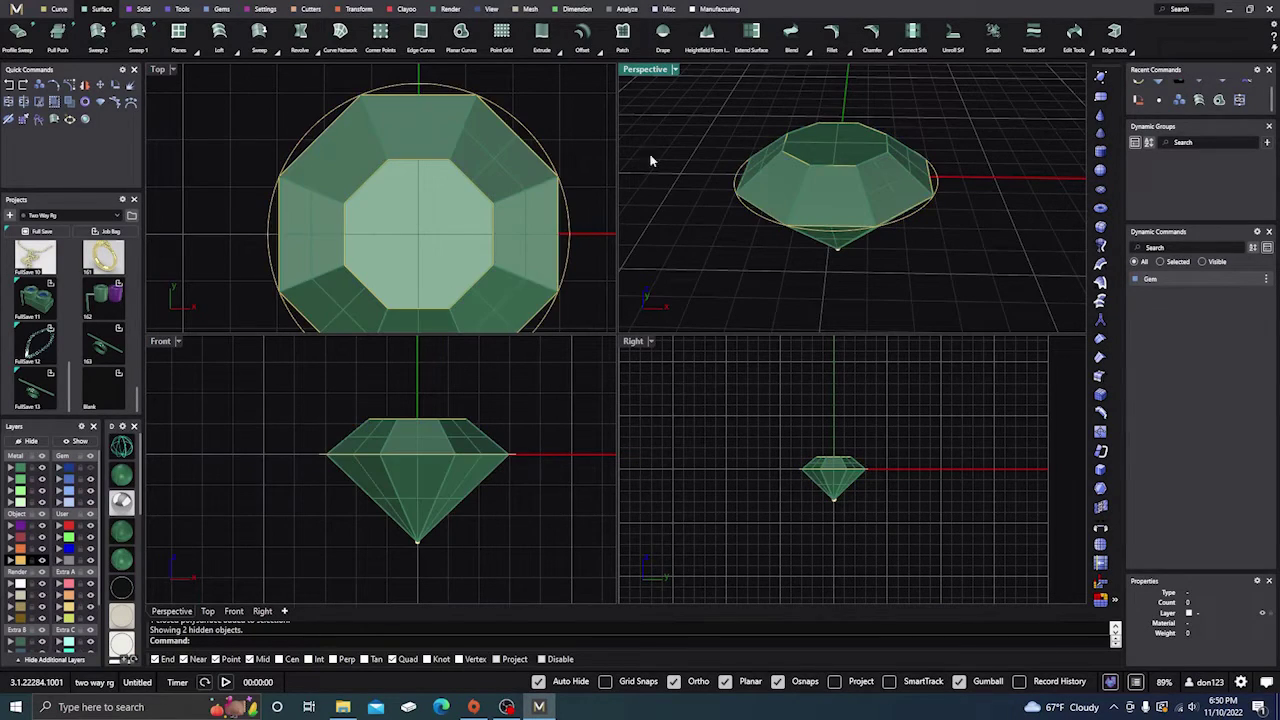
double_click(157, 70)
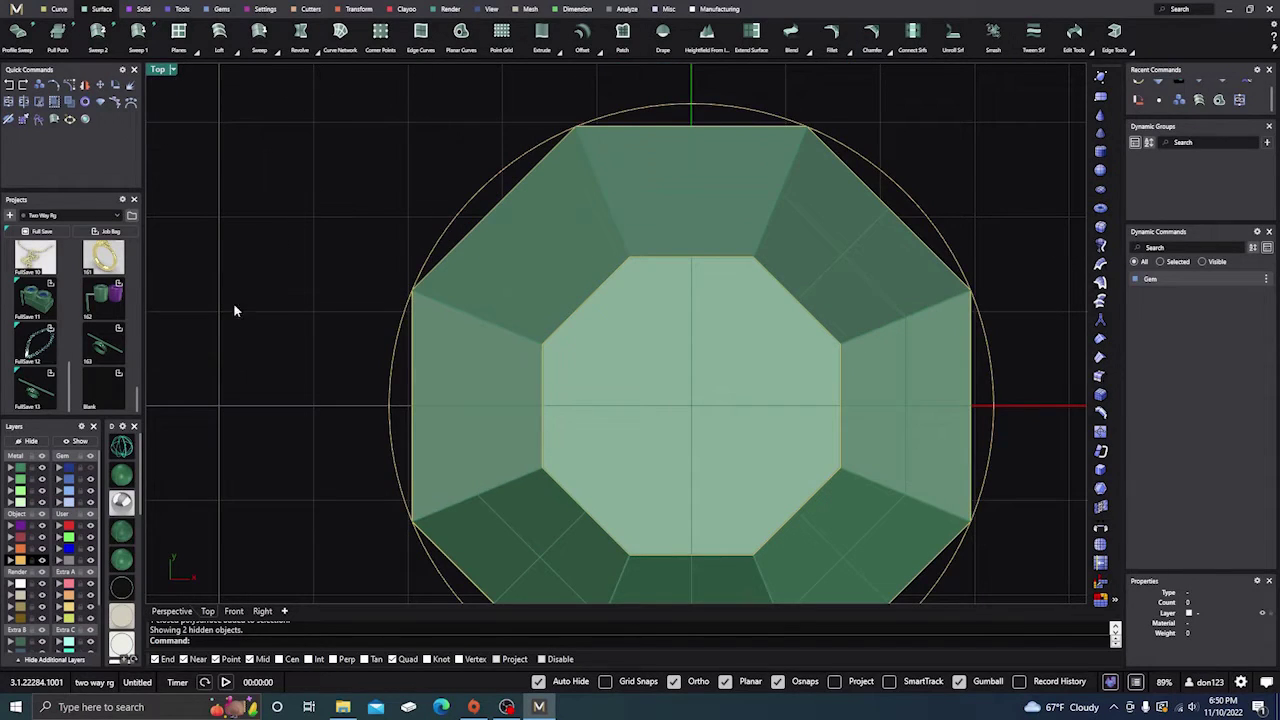
left_click(121, 447)
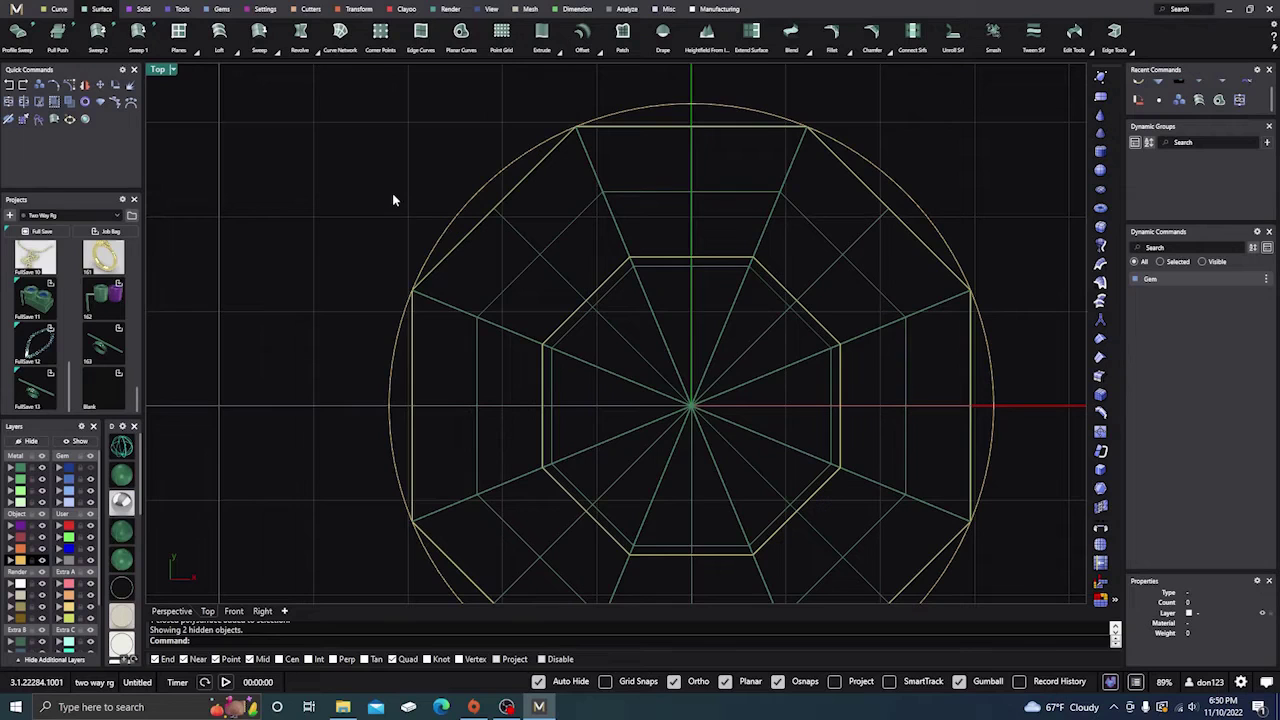
right_click_drag(393, 195, 352, 162)
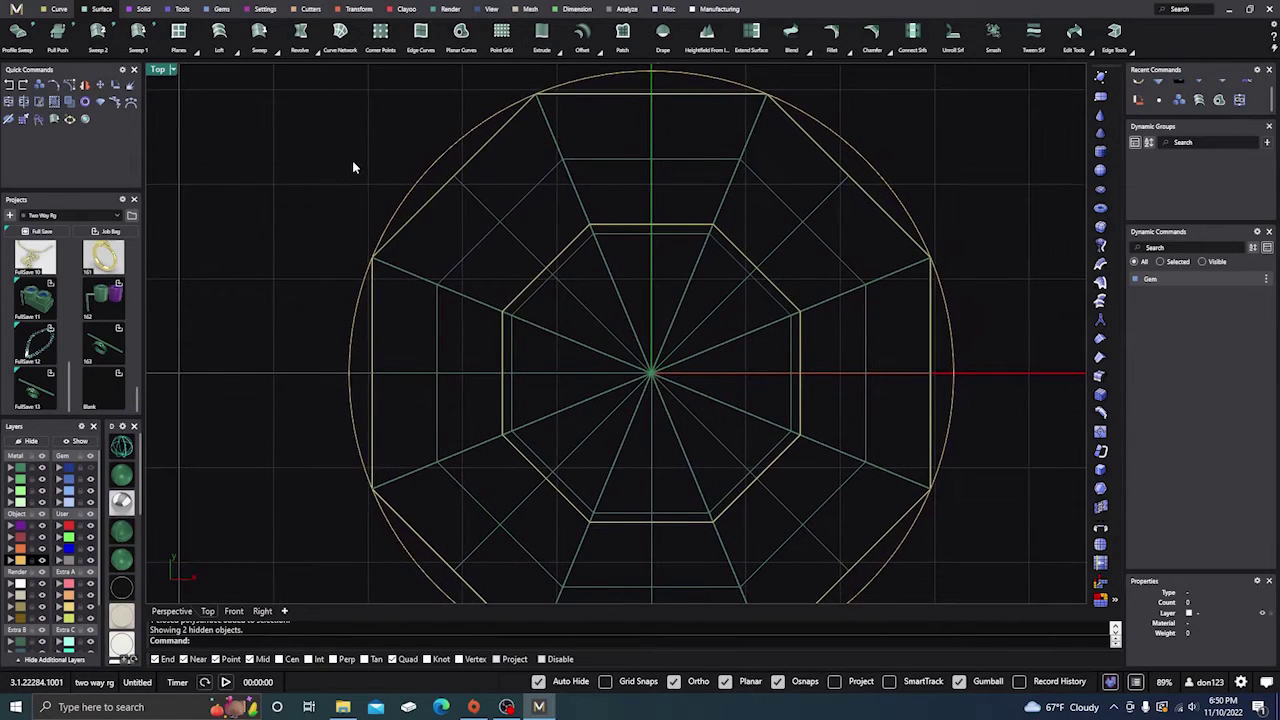
scroll(352, 167, "down", 4)
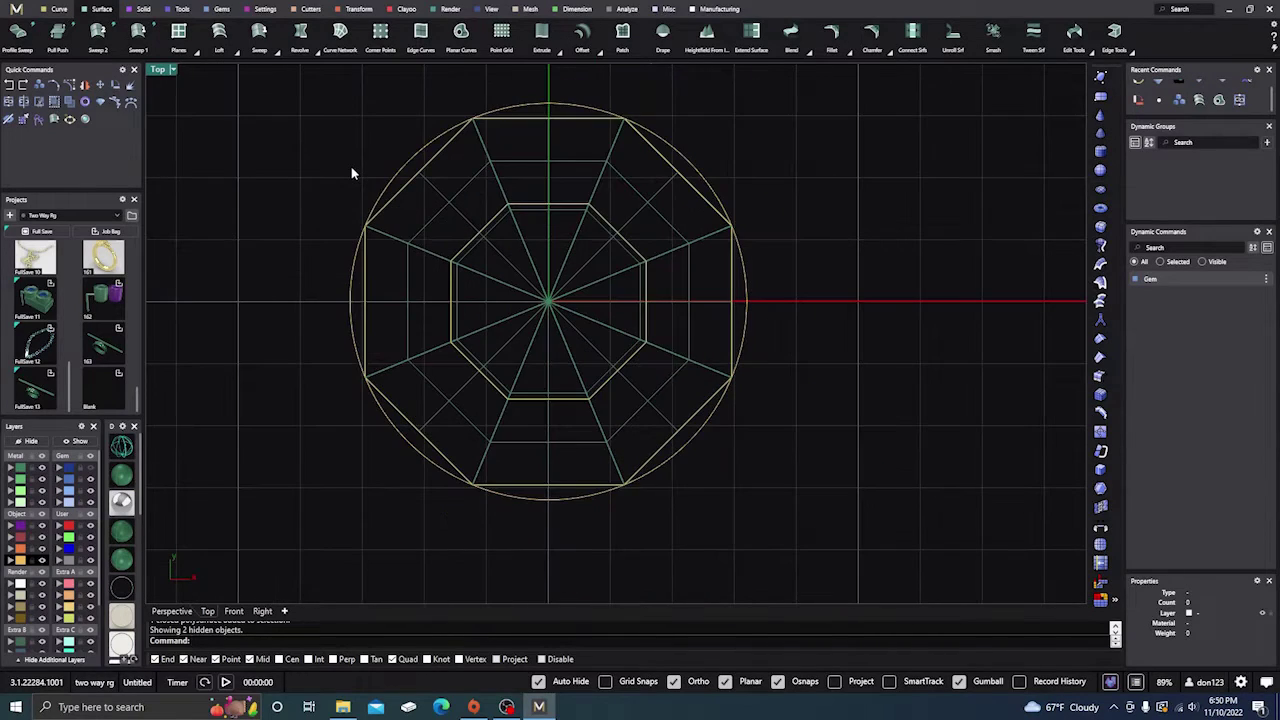
- Draw a vertical line on the User 01 layer across the full girdle circle between its opposite quadrant points
left_click(58, 12)
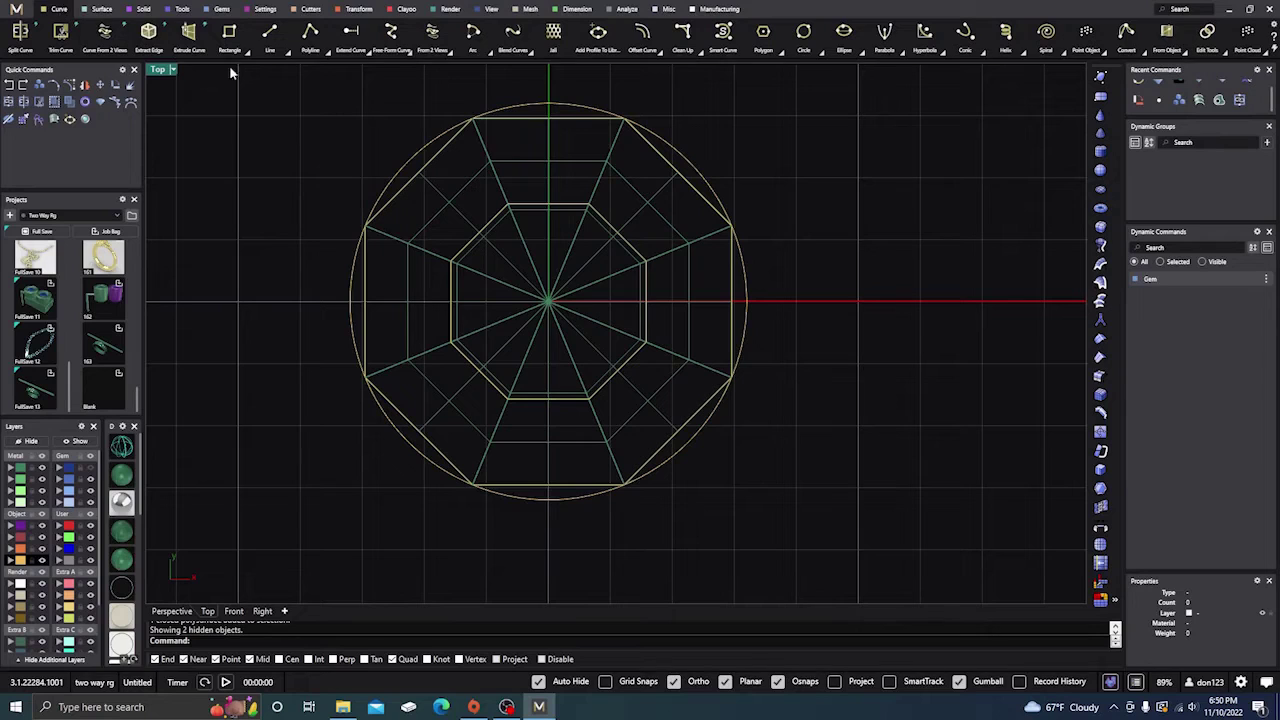
left_click(270, 32)
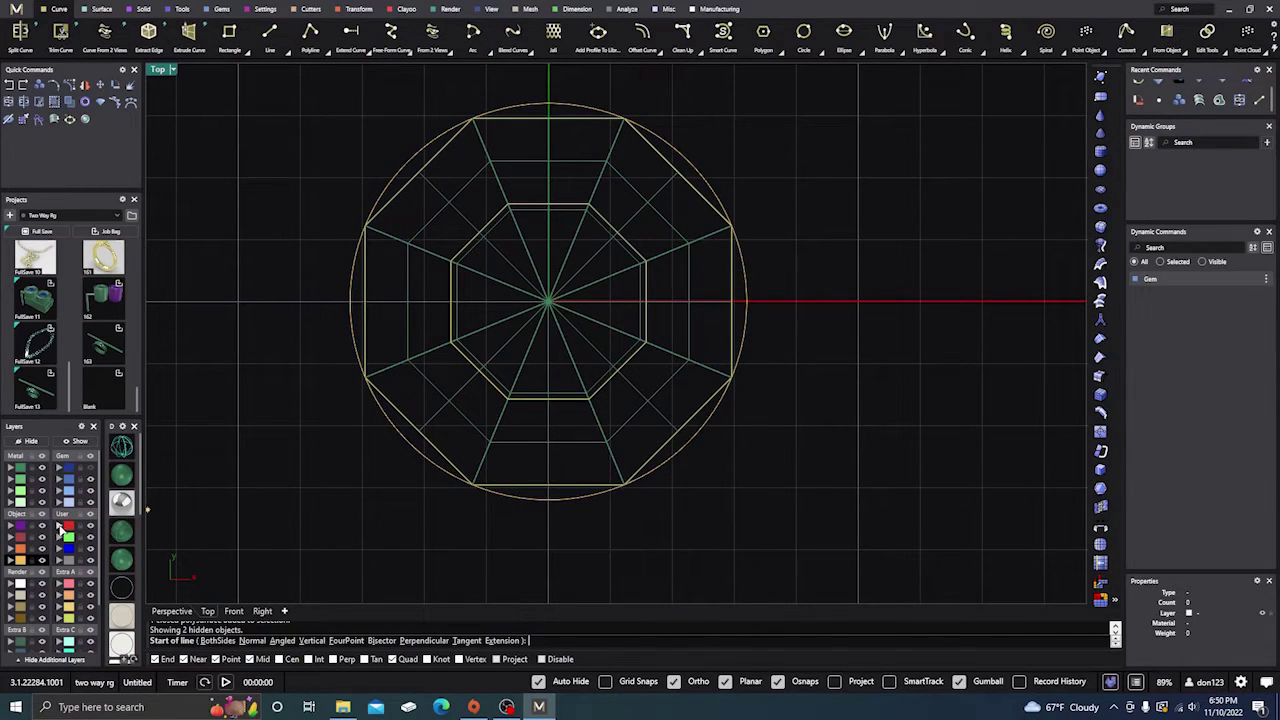
left_click(548, 103)
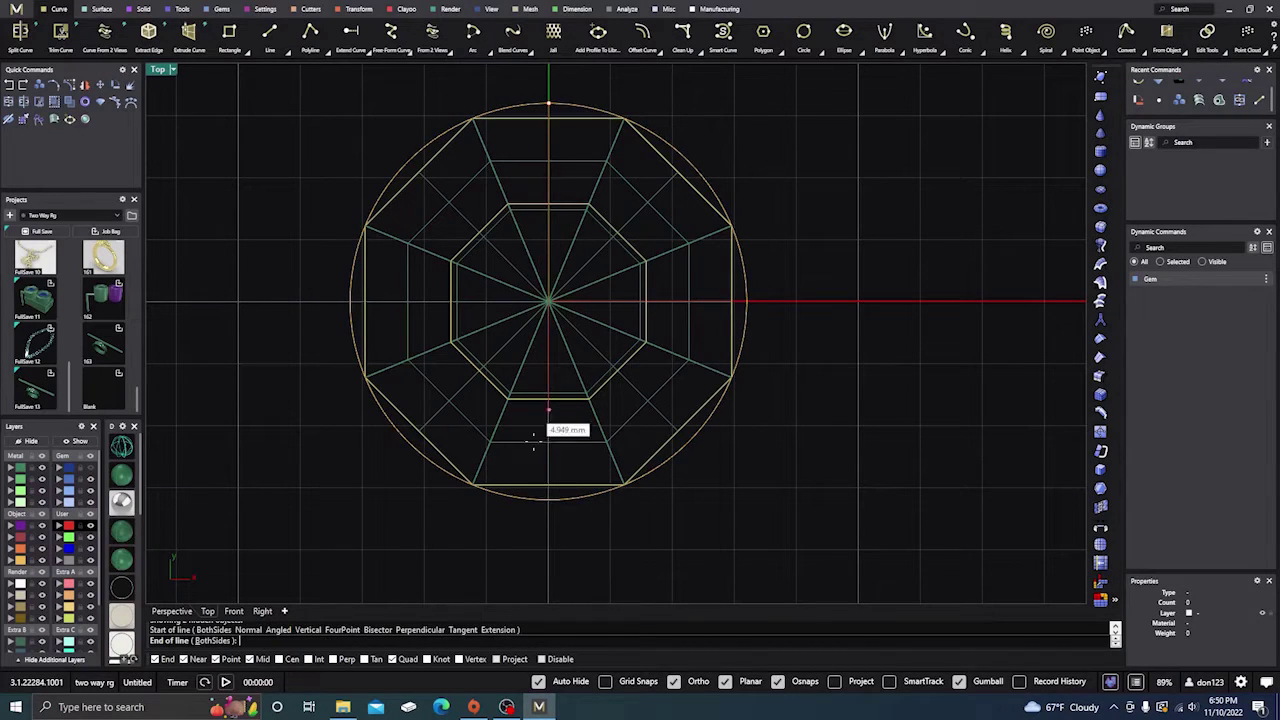
left_click(548, 498)
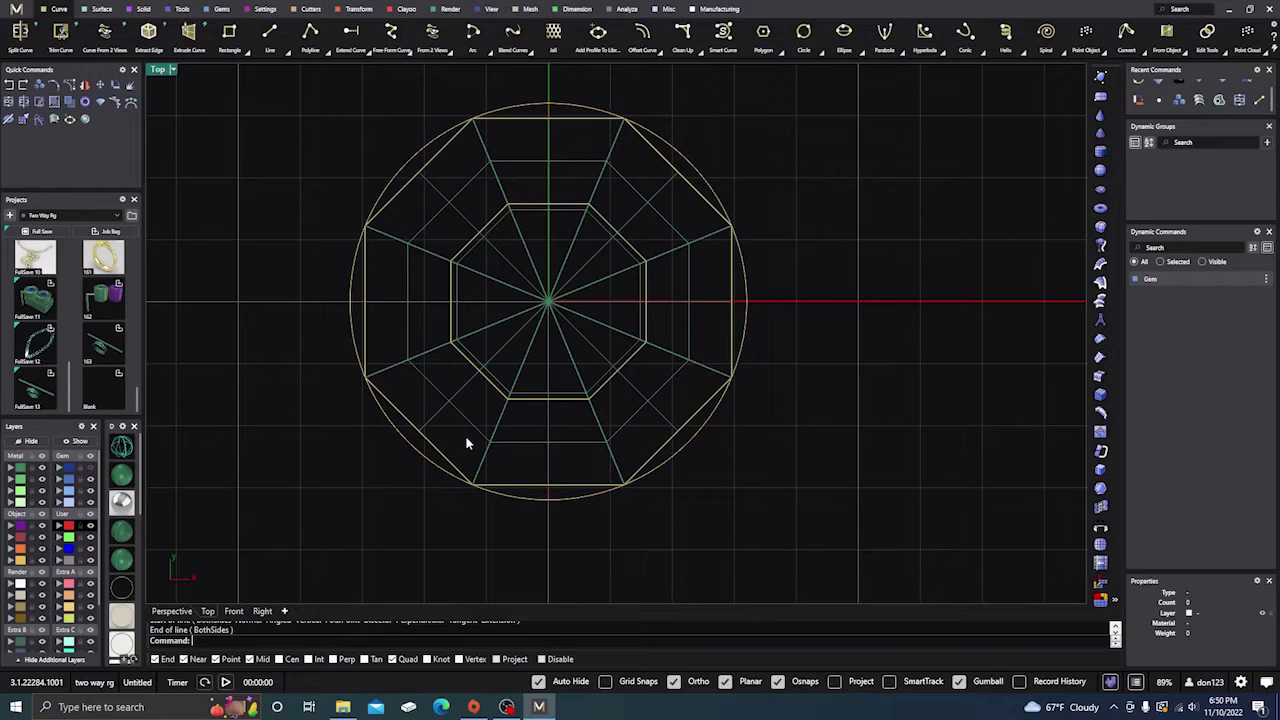
- Hide the Metal 01 layer and scale the girdle circle in 2D about its center to a radius of about 2.956 mm, with object snaps disabled
left_click(42, 469)
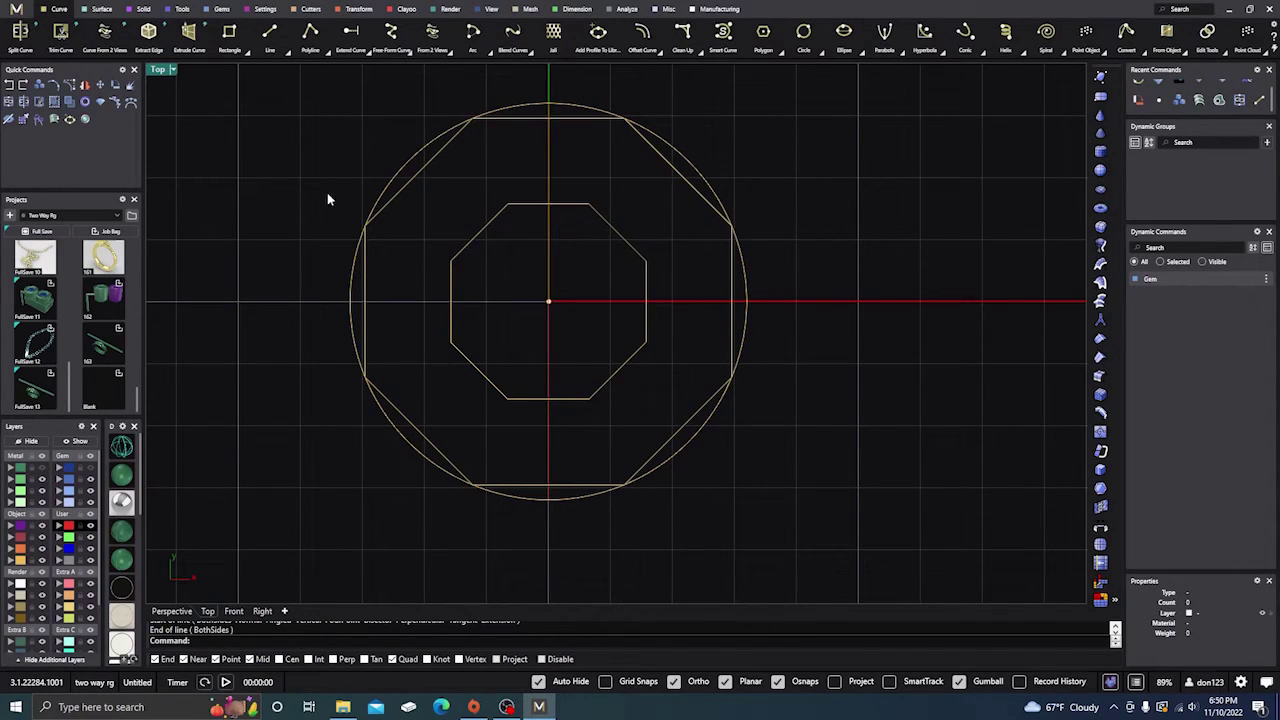
left_click(392, 175)
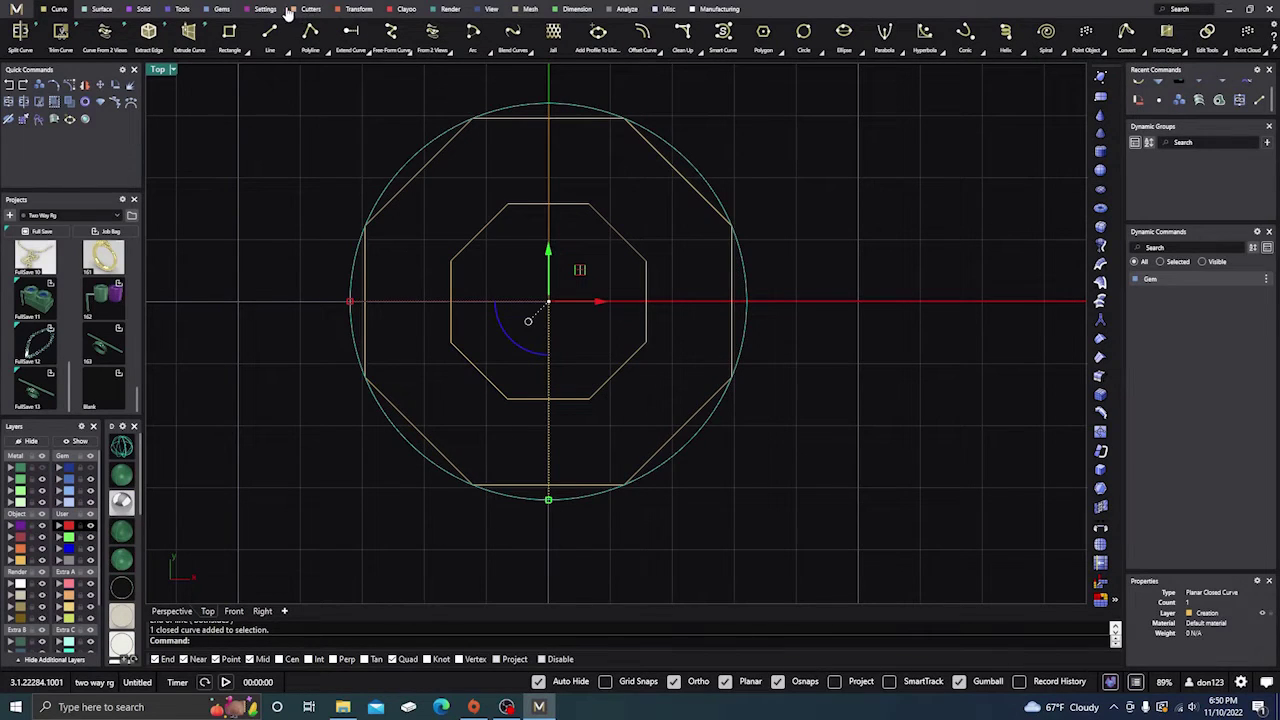
left_click(359, 9)
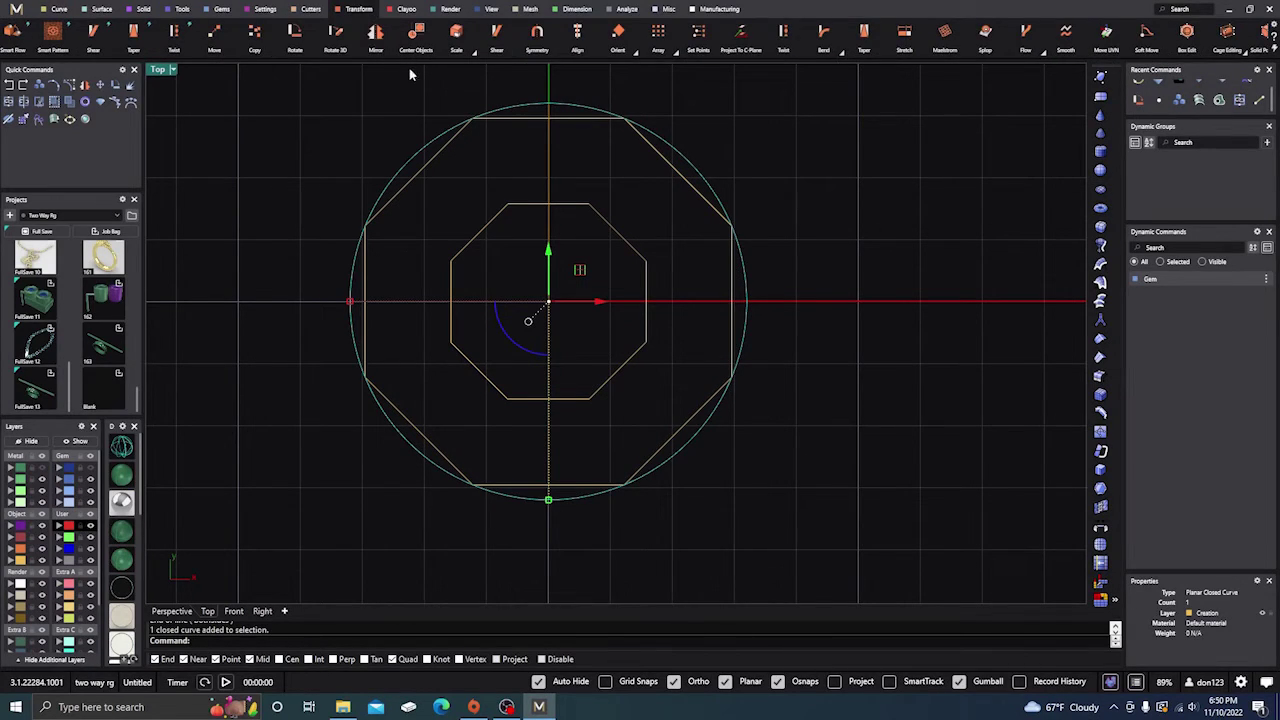
left_click(466, 52)
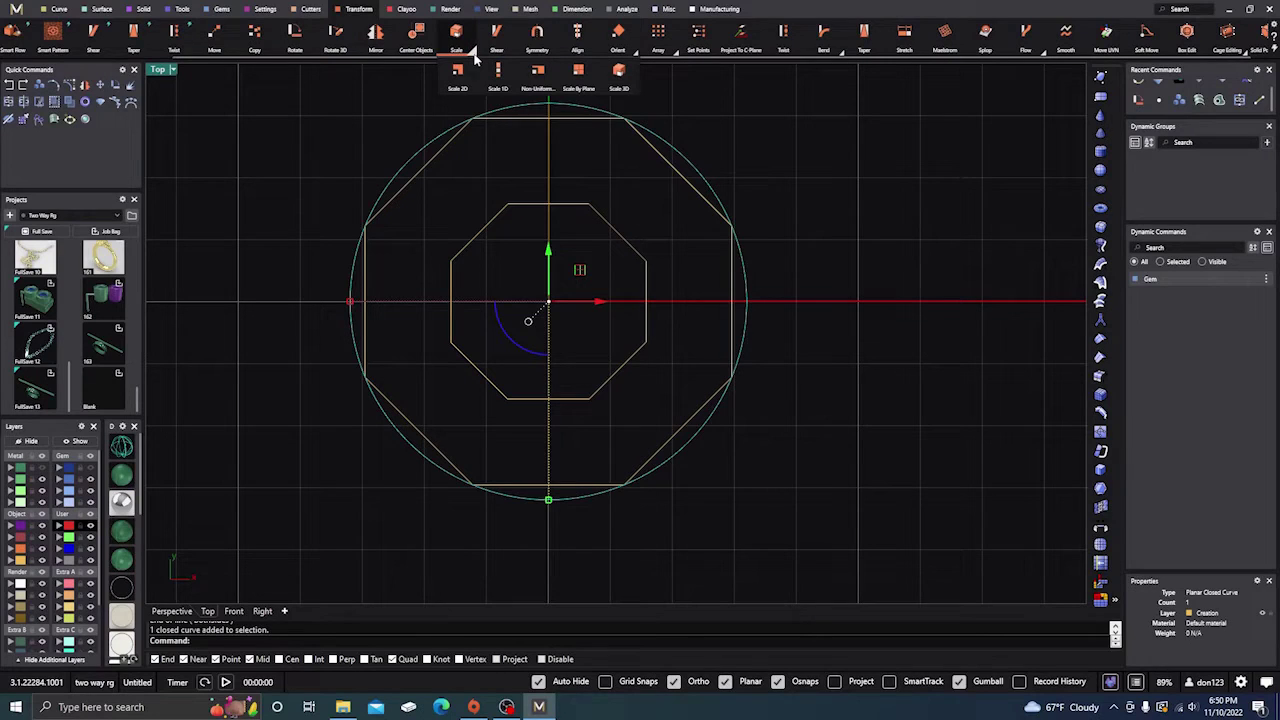
left_click(459, 71)
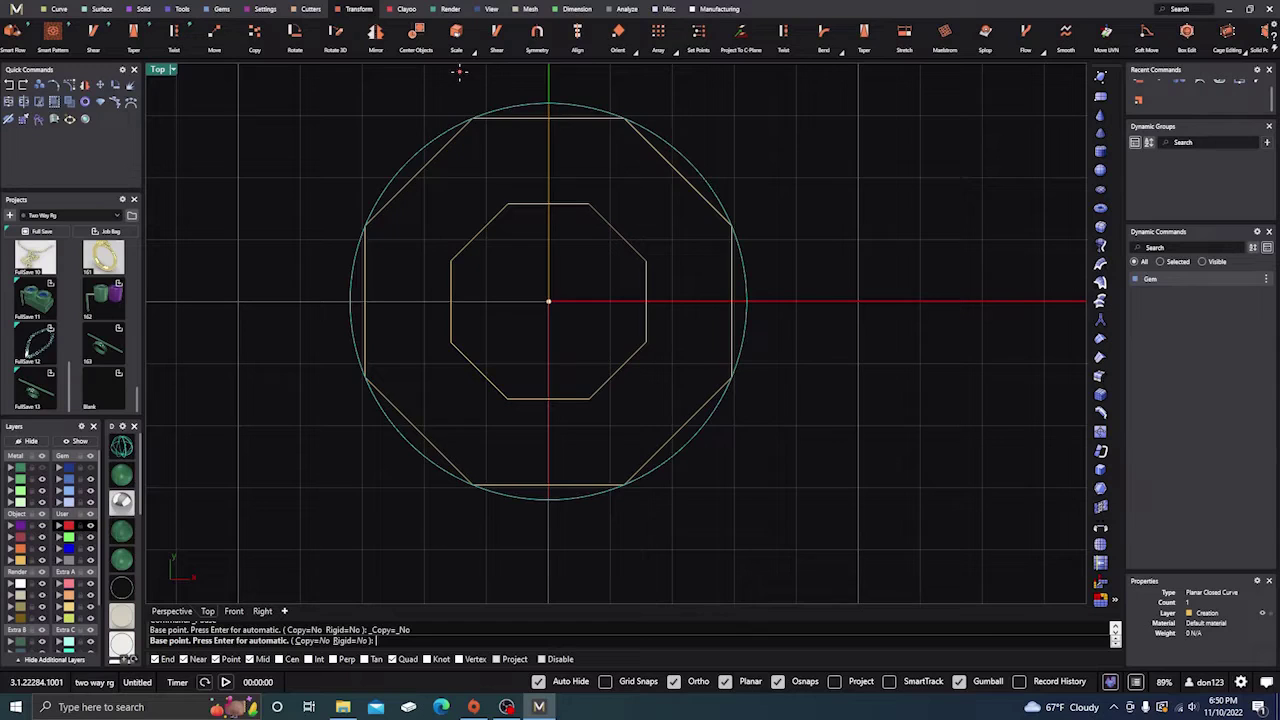
left_click(548, 302)
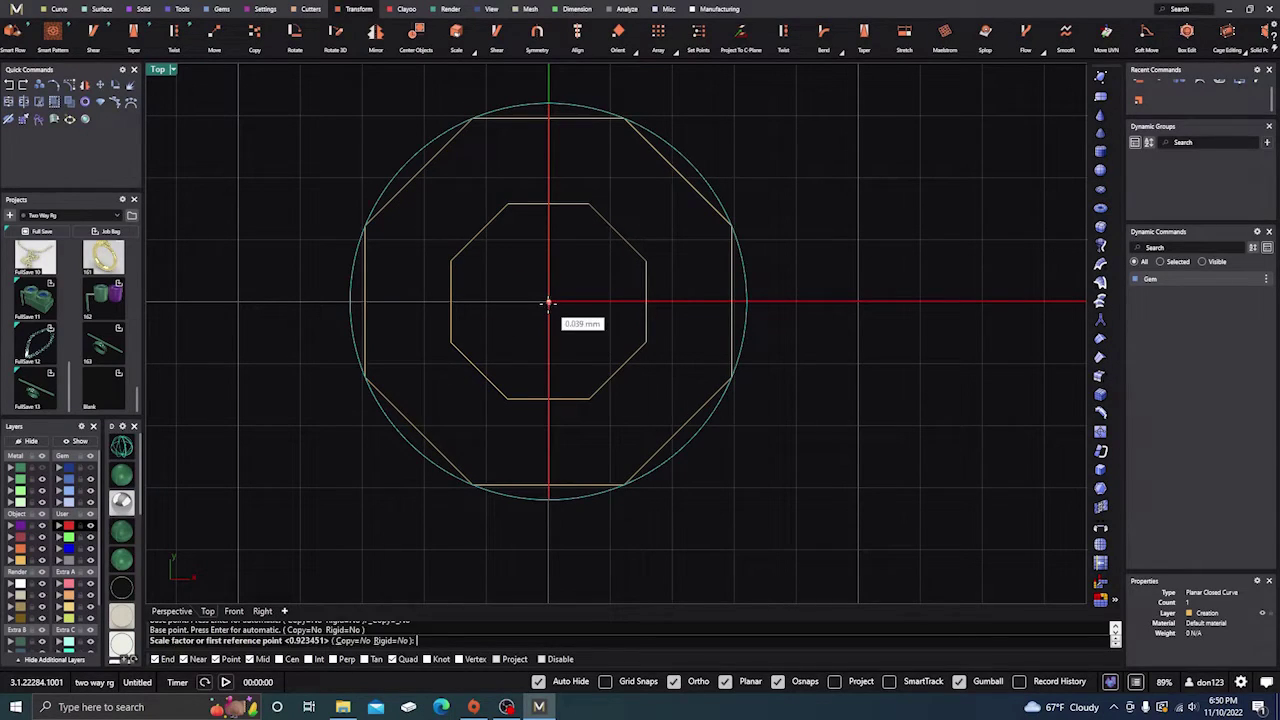
left_click(745, 302)
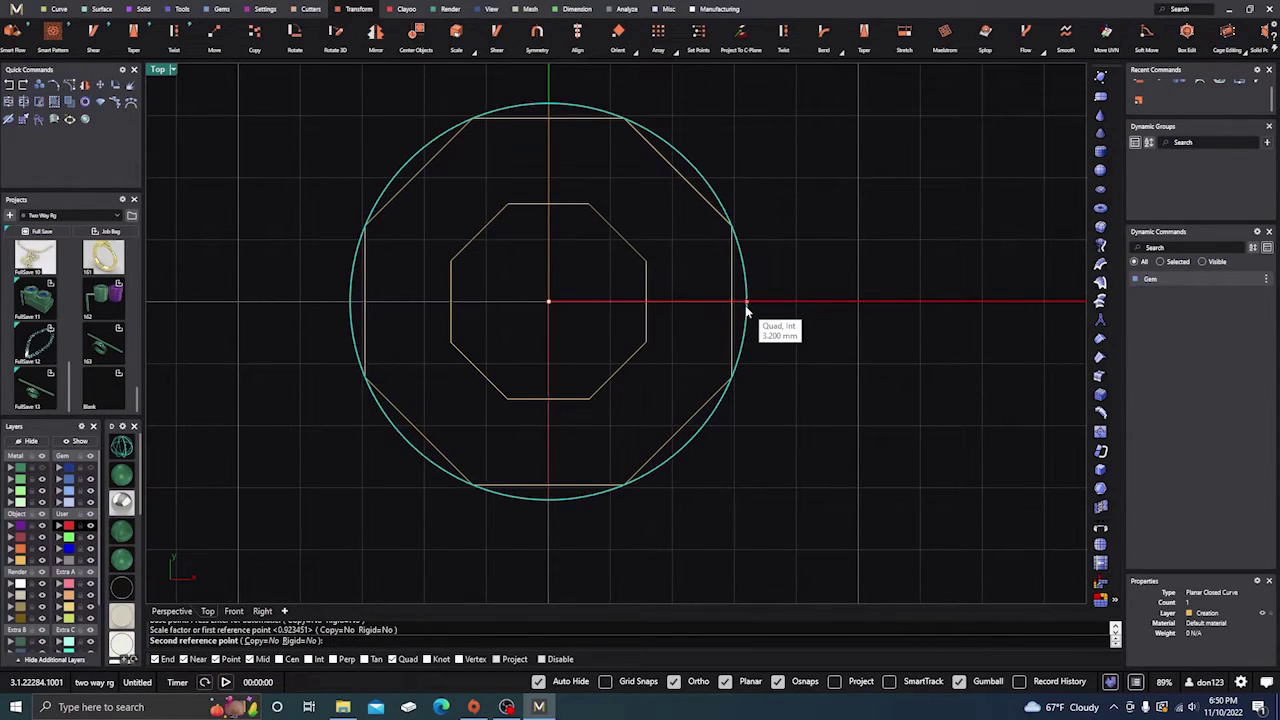
scroll(745, 310, "up", 6)
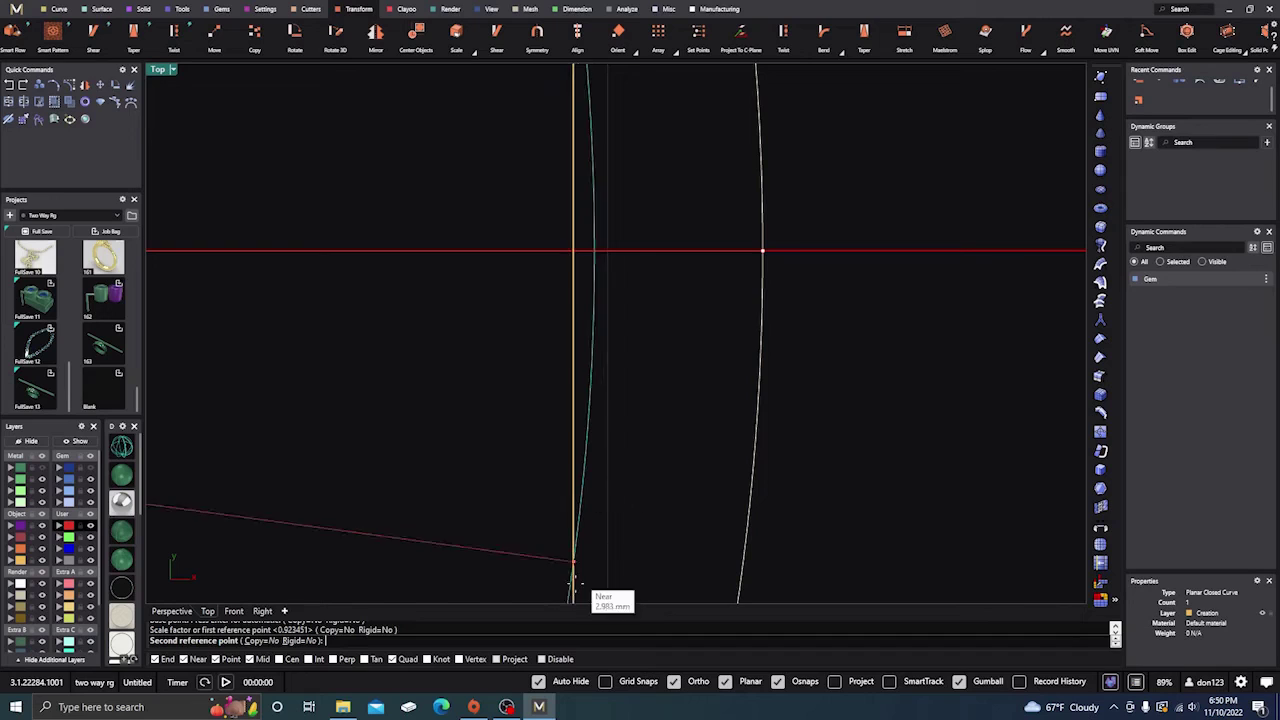
left_click(553, 659)
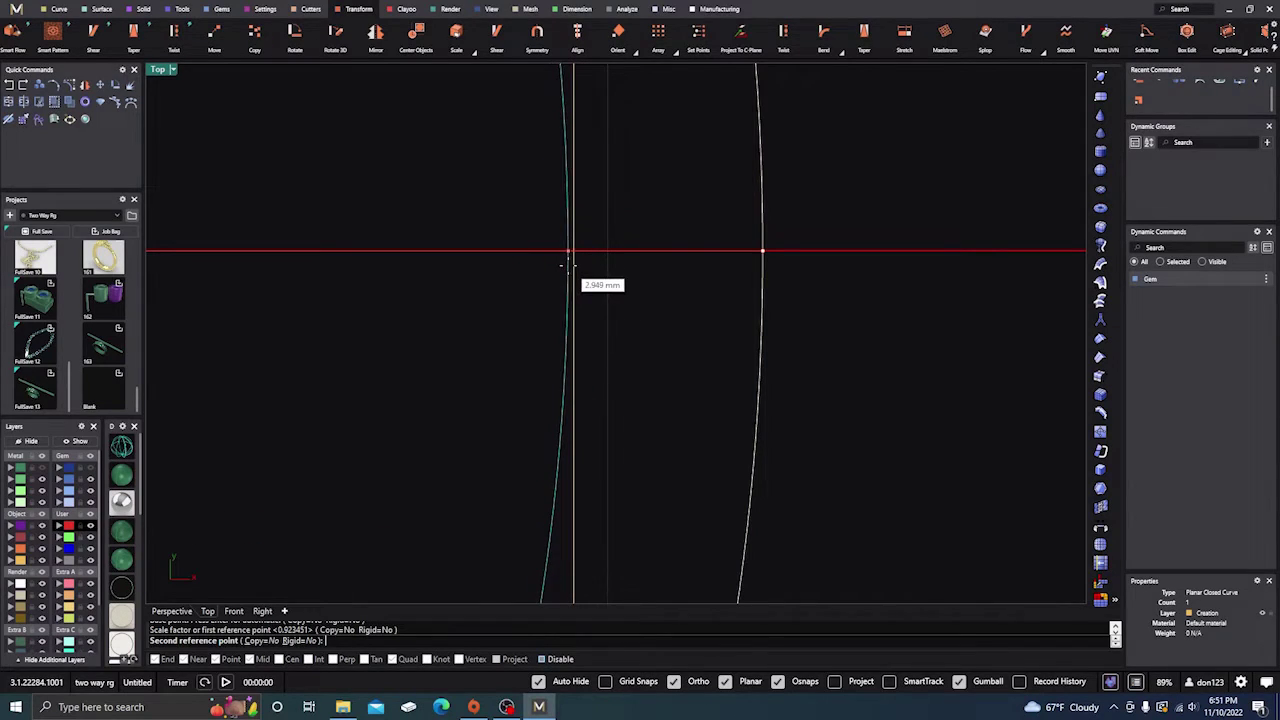
scroll(570, 265, "up", 5)
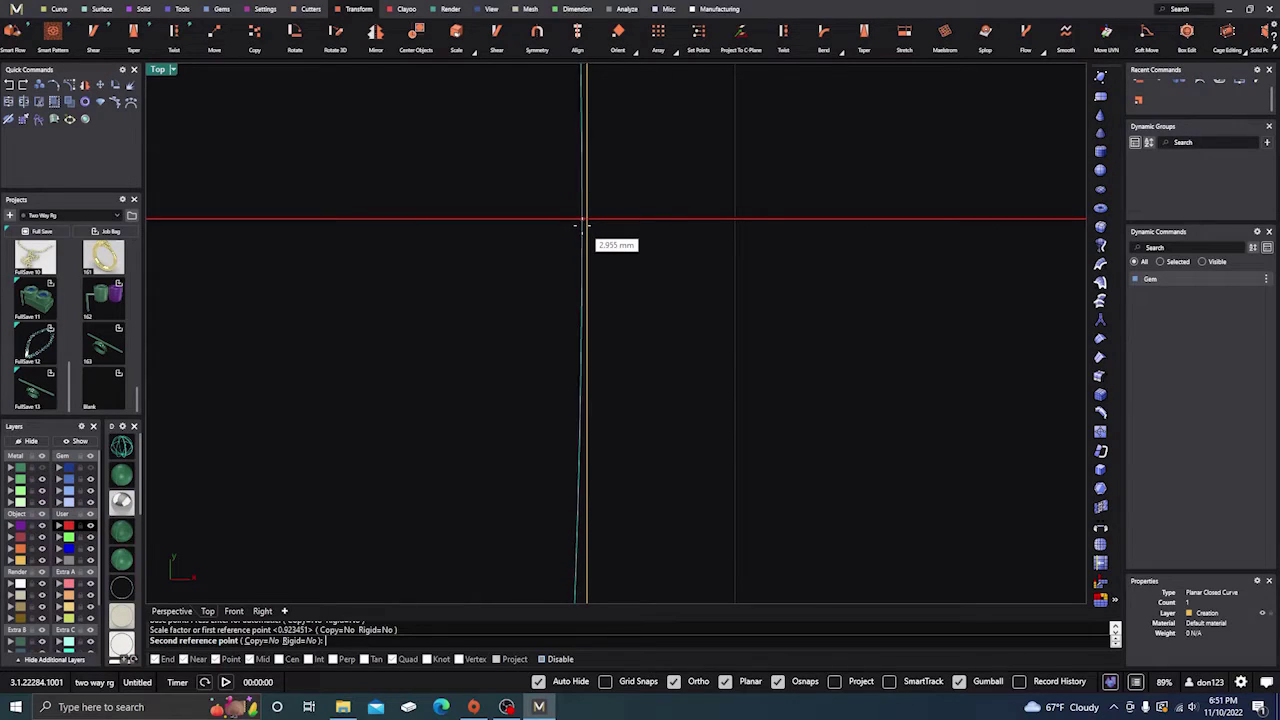
scroll(585, 222, "up", 3)
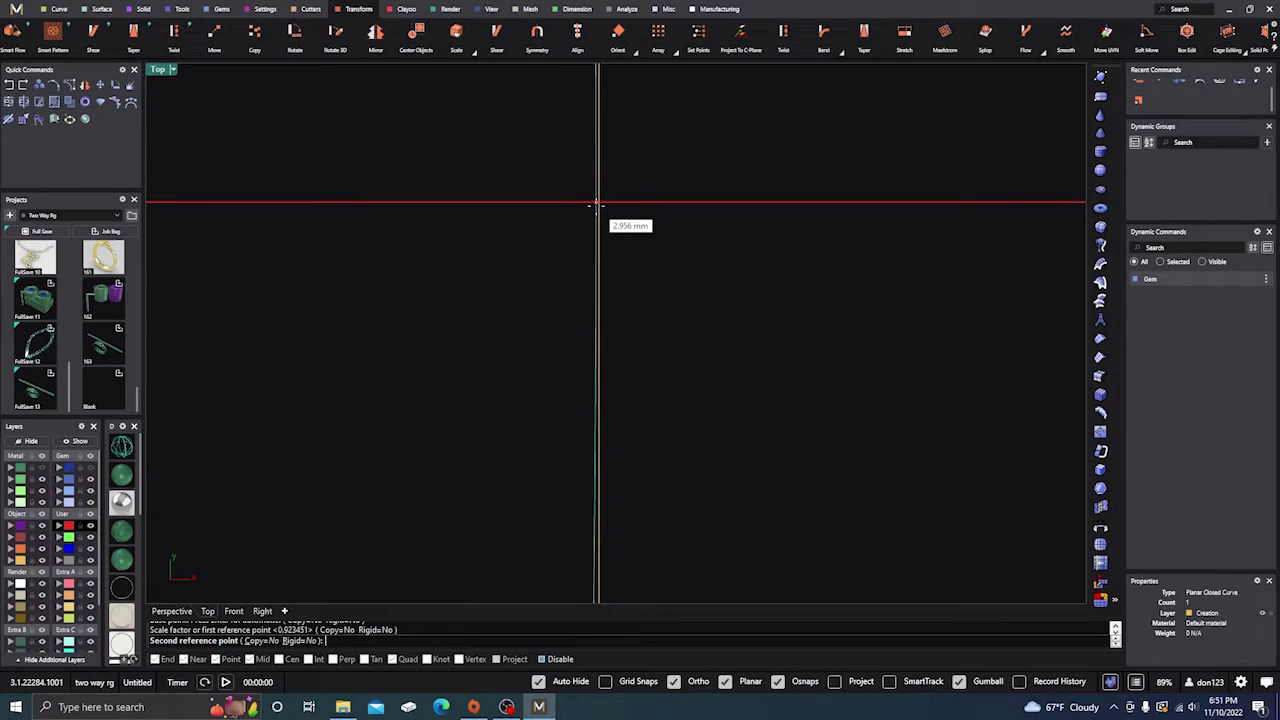
left_click(596, 210)
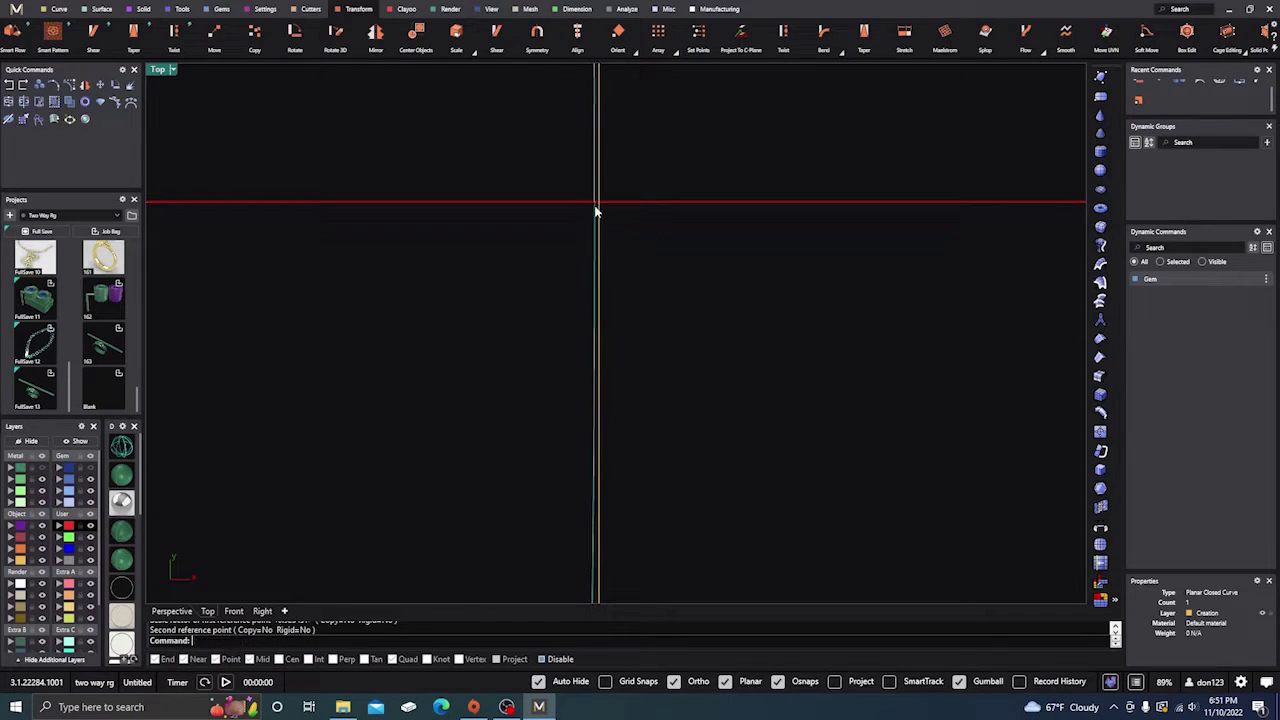
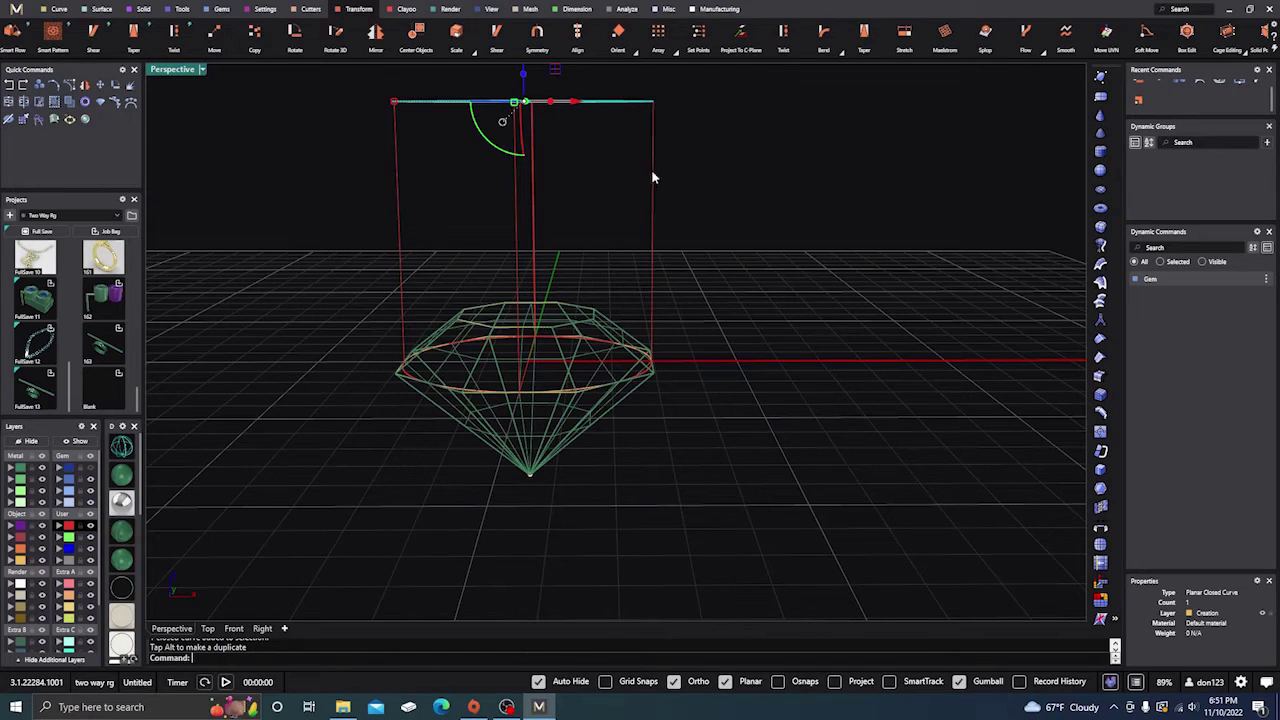
- Lower the red cylinder surface vertically so it passes through the whole diamond from above the table to below the culet
left_click(649, 166)
left_click(653, 165)
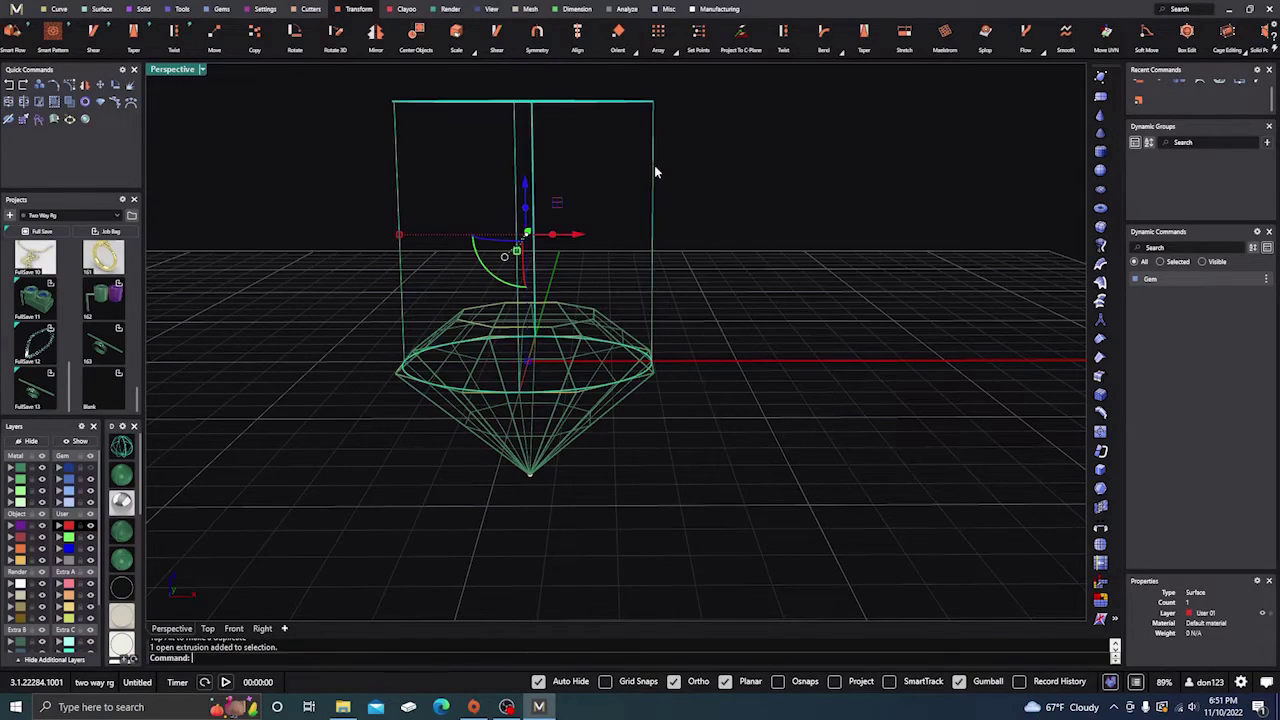
left_click_drag(525, 183, 506, 310)
left_click(721, 233)
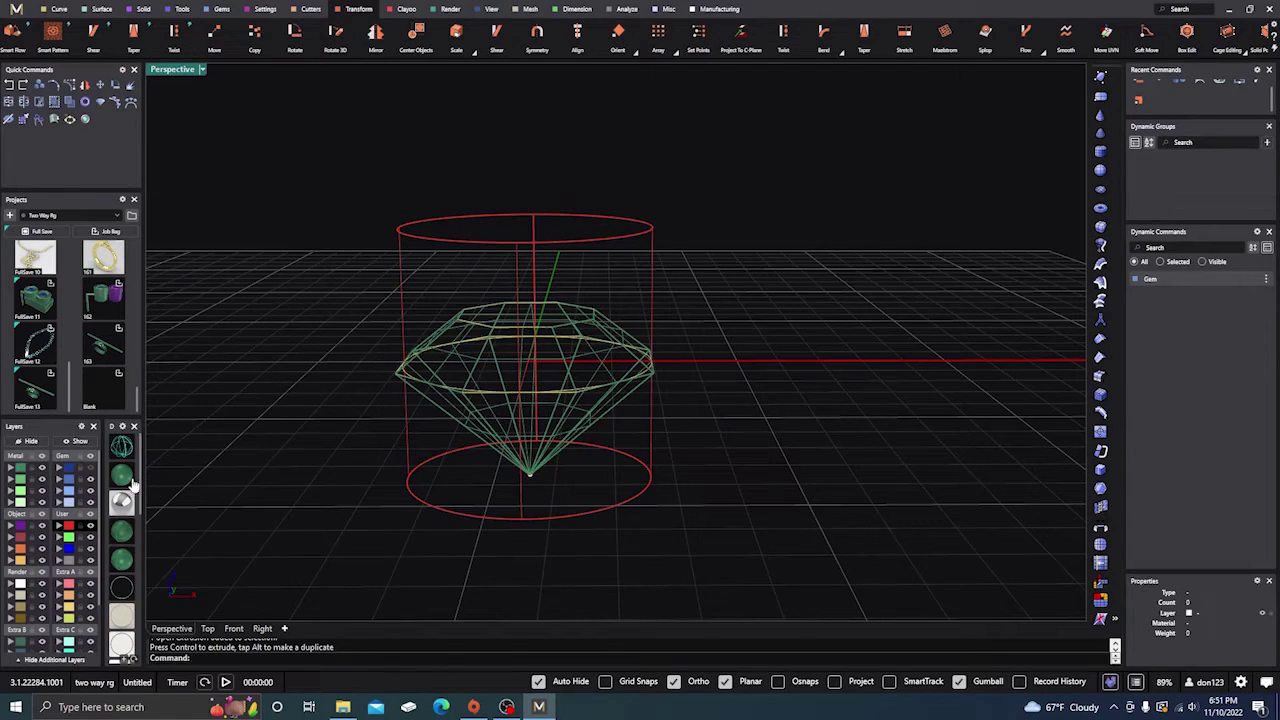
- Split the diamond with the red cylinder as the cutting object in a shaded display, and delete the cylinder
left_click(120, 477)
right_click_drag(716, 288, 706, 371)
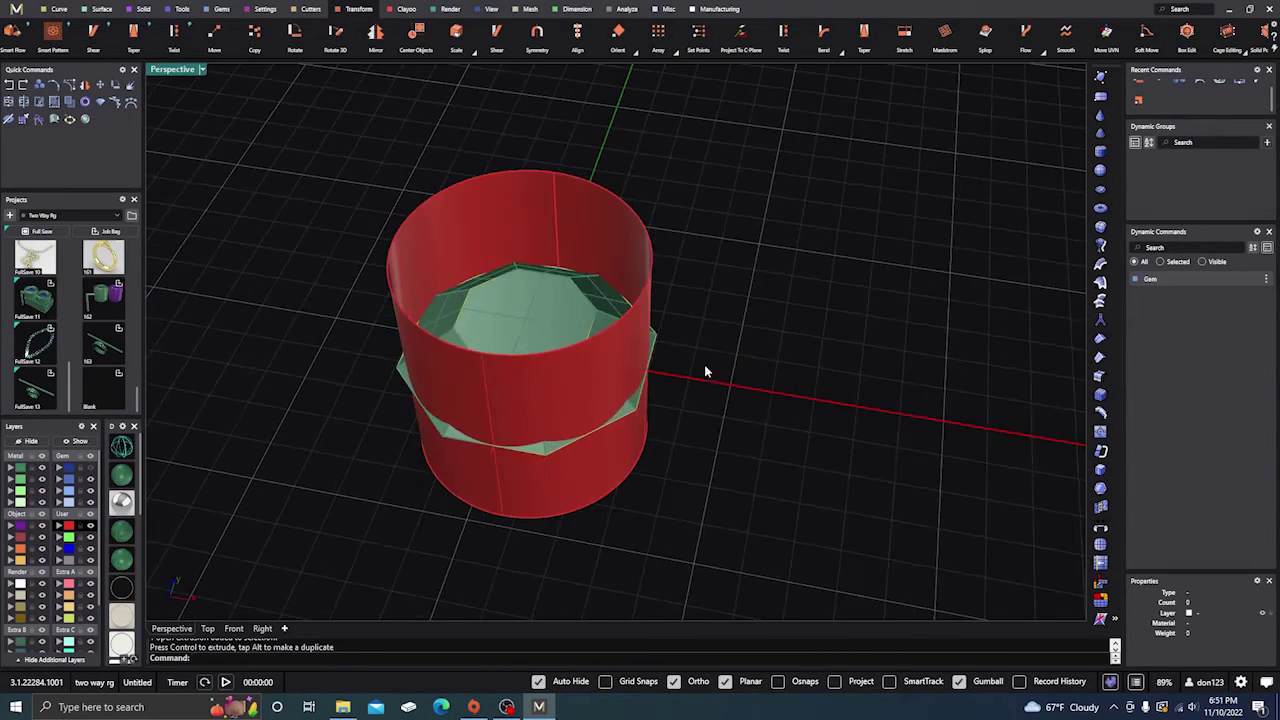
right_click_drag(516, 466, 723, 392)
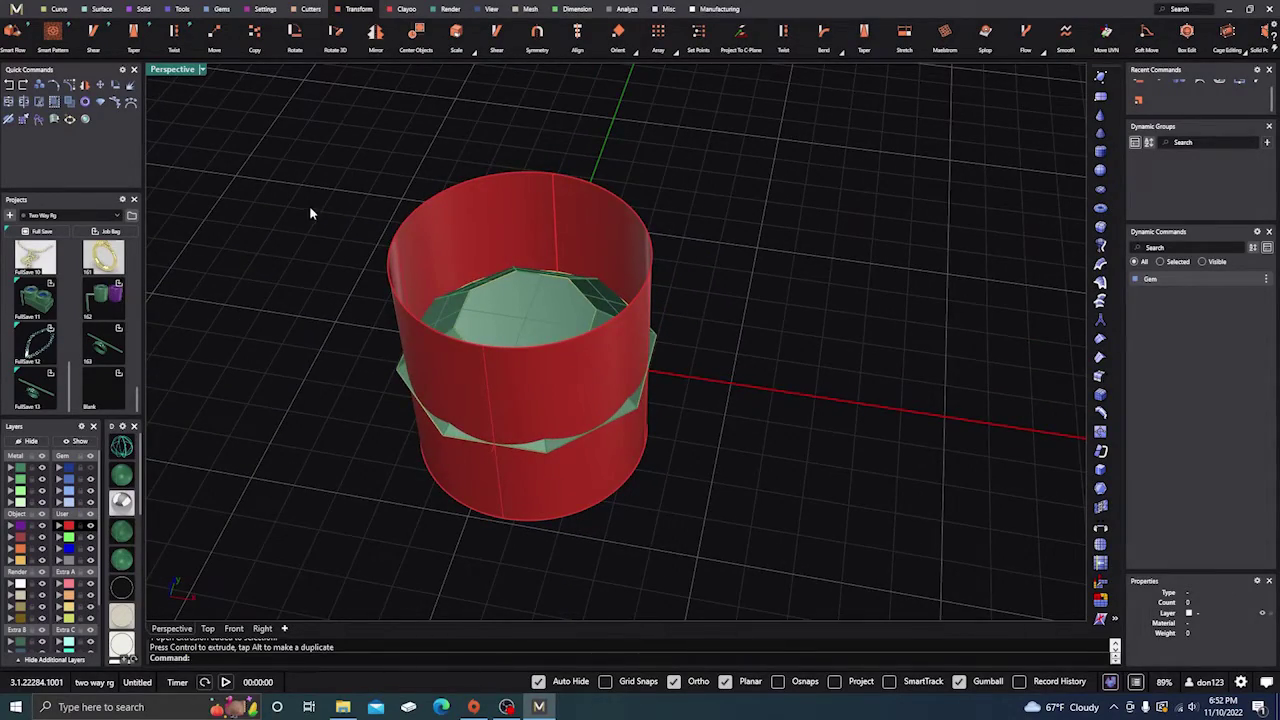
left_click(508, 302)
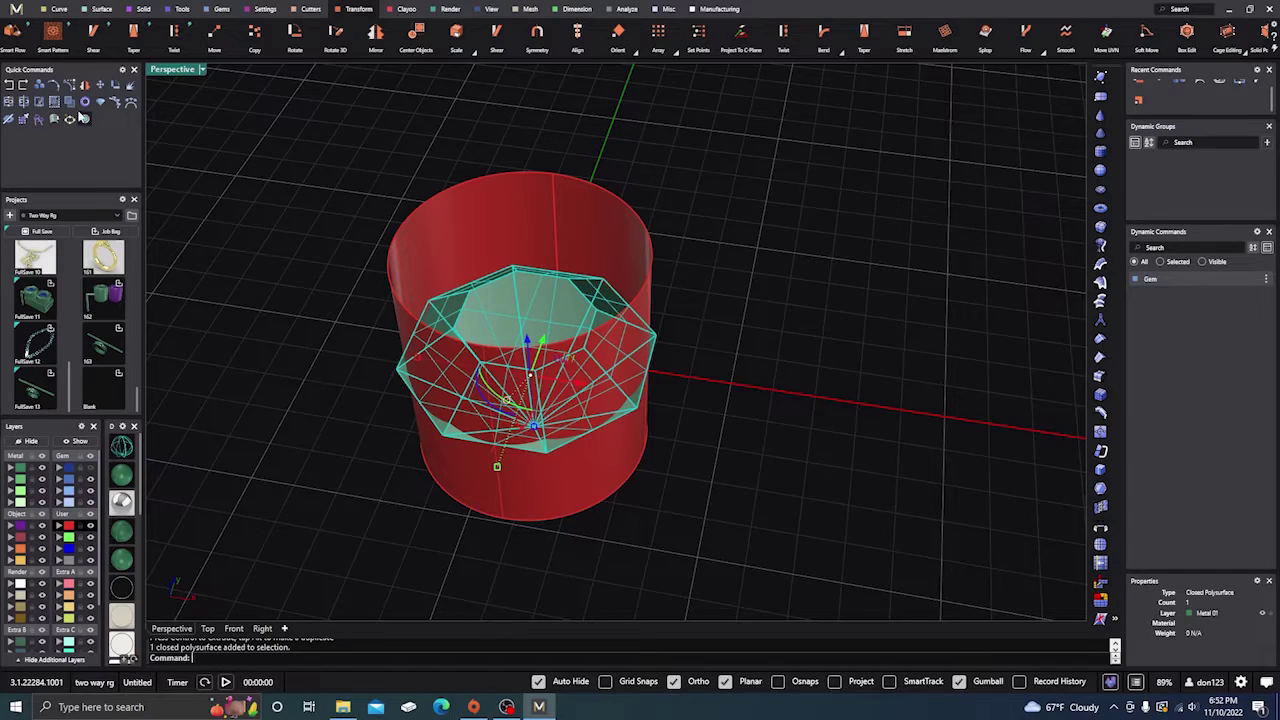
left_click(23, 102)
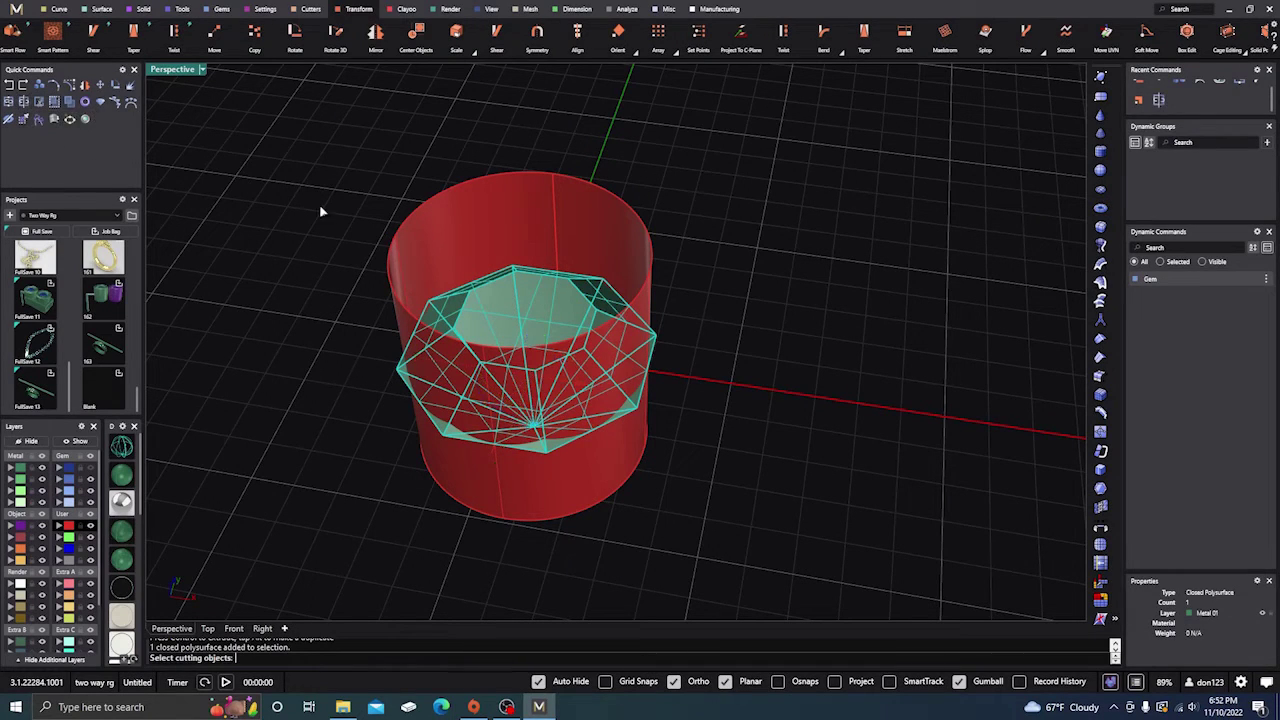
left_click(454, 230)
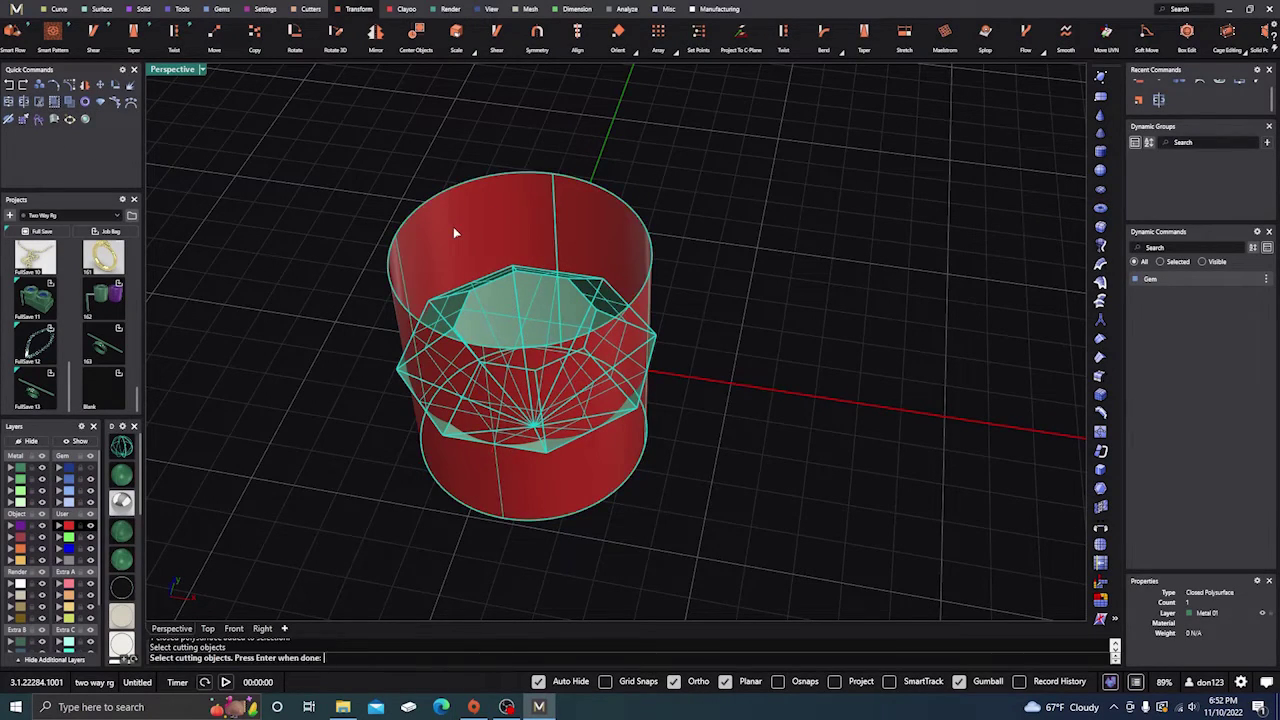
key("Return")
key("Delete")
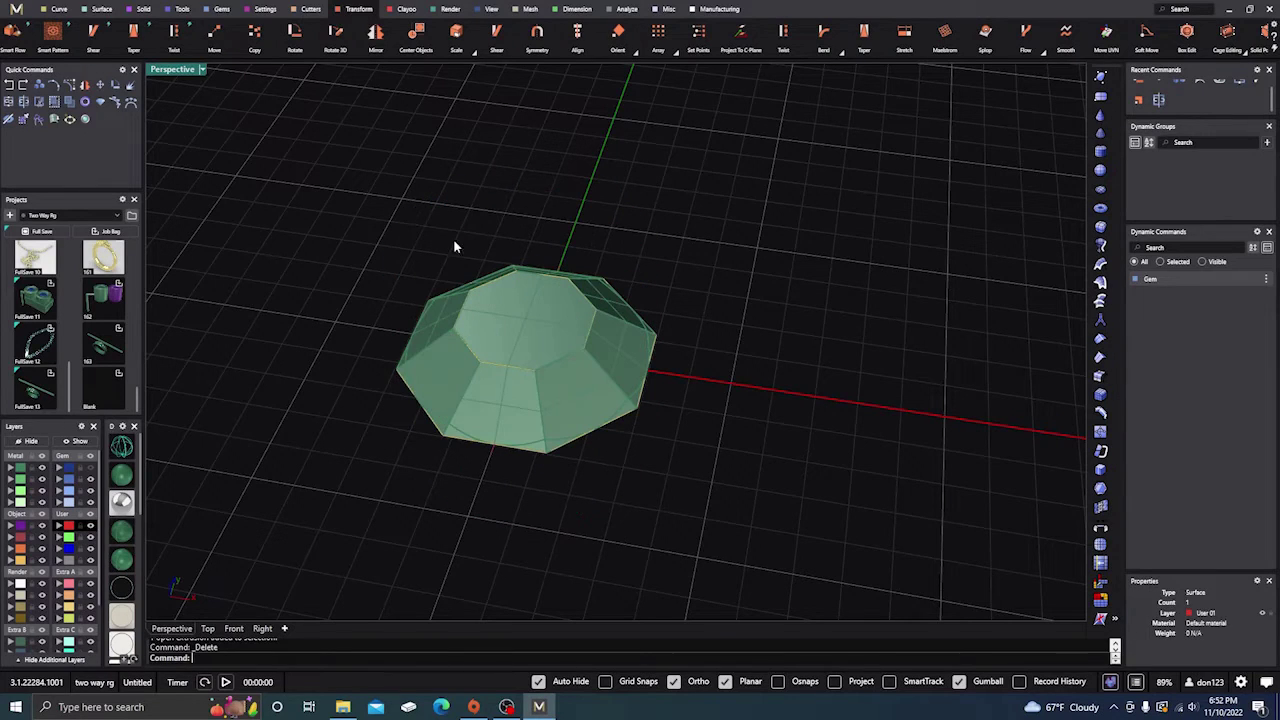
- Delete the eight split-off corner pieces that protrude beyond the rounded girdle, working all the way around the diamond
left_click(403, 374)
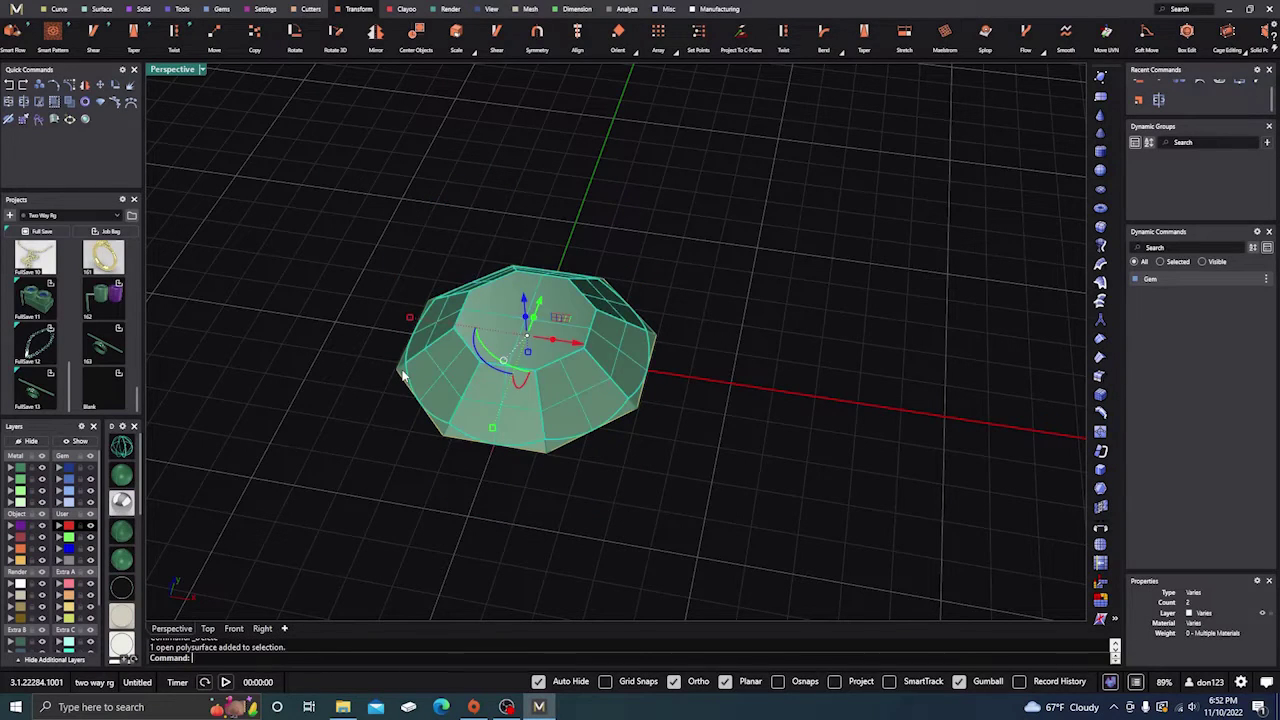
scroll(403, 374, "up", 5)
left_click(403, 374)
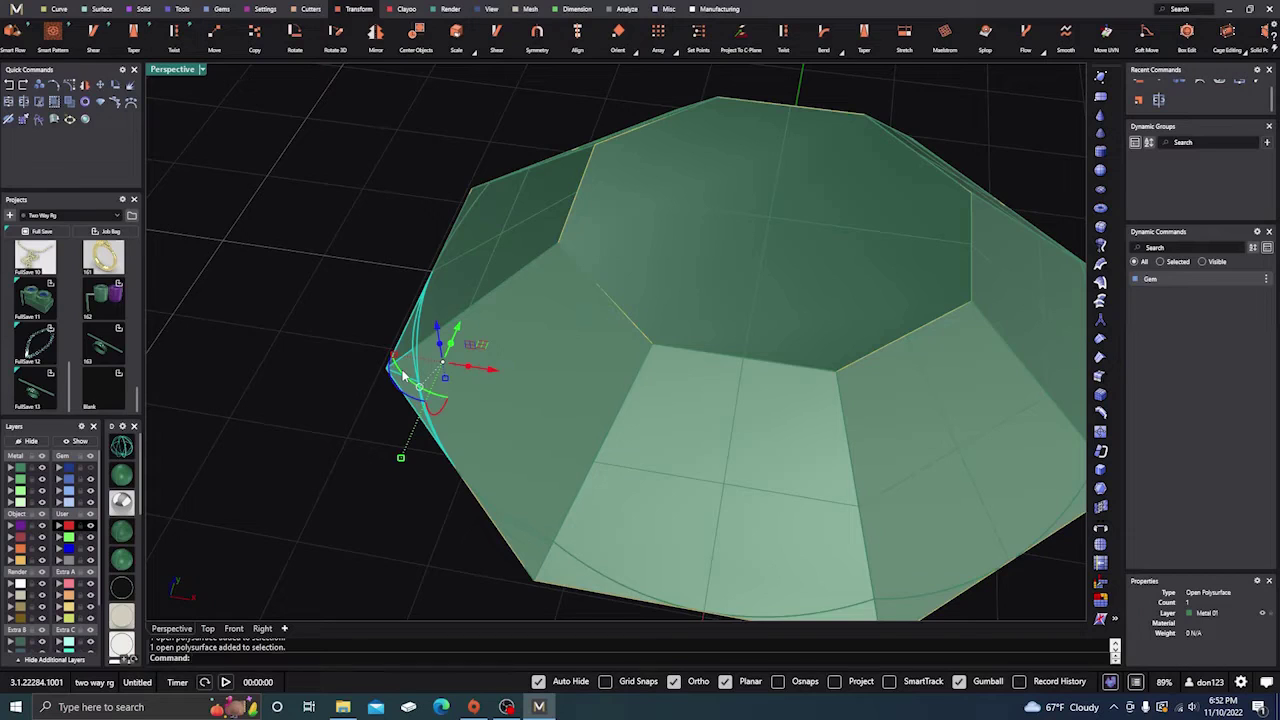
key("Delete")
left_click(530, 578)
key("Delete")
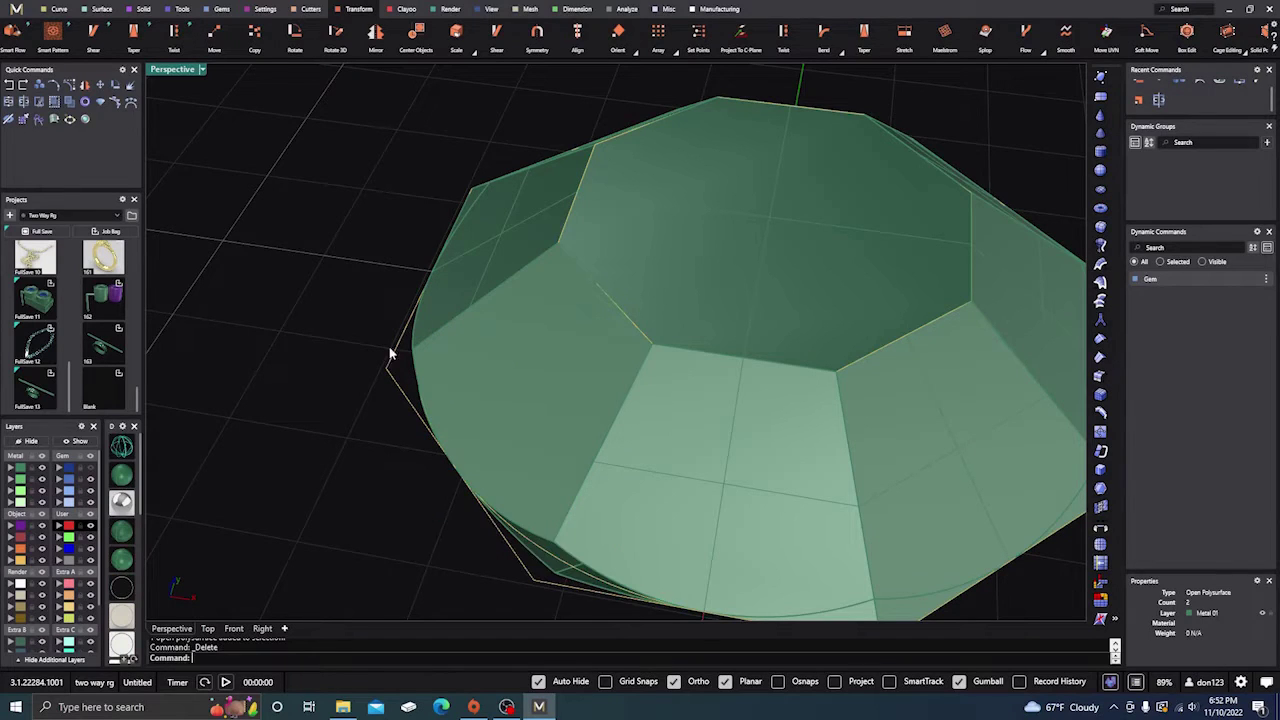
scroll(477, 446, "down", 5)
scroll(567, 475, "up", 2)
scroll(567, 475, "up", 3)
left_click(605, 432)
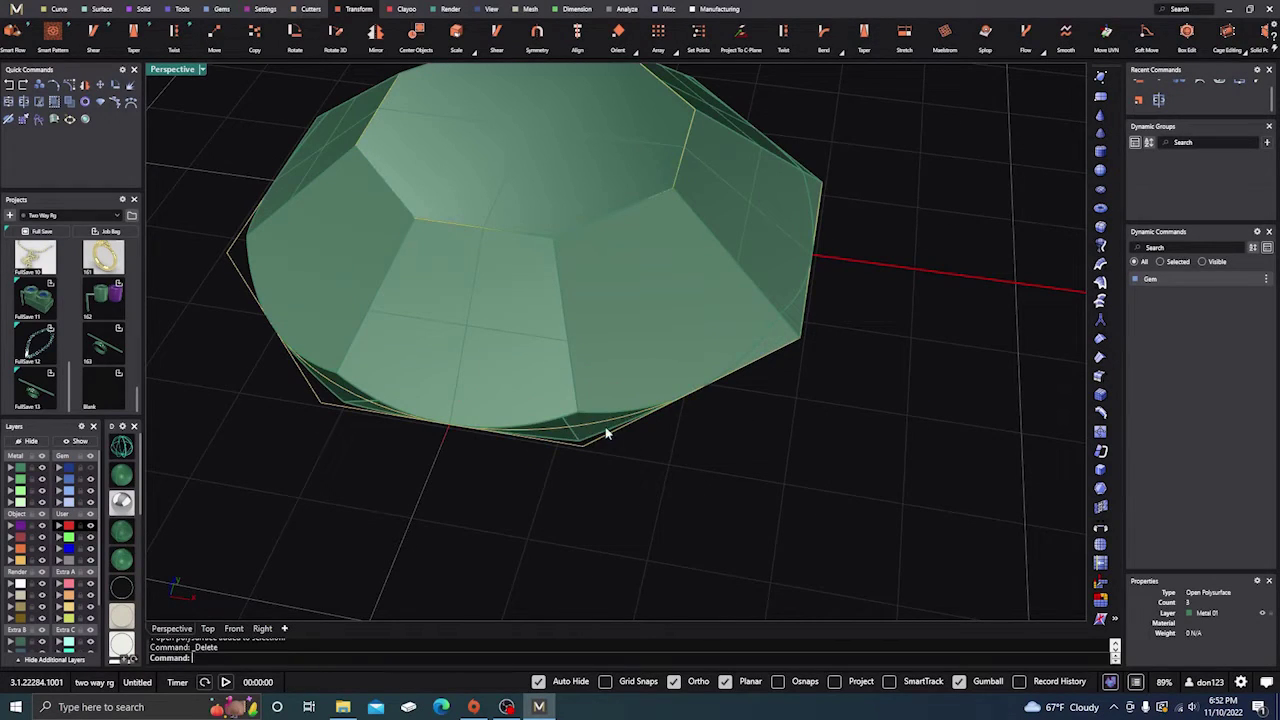
left_click(786, 340, "shift")
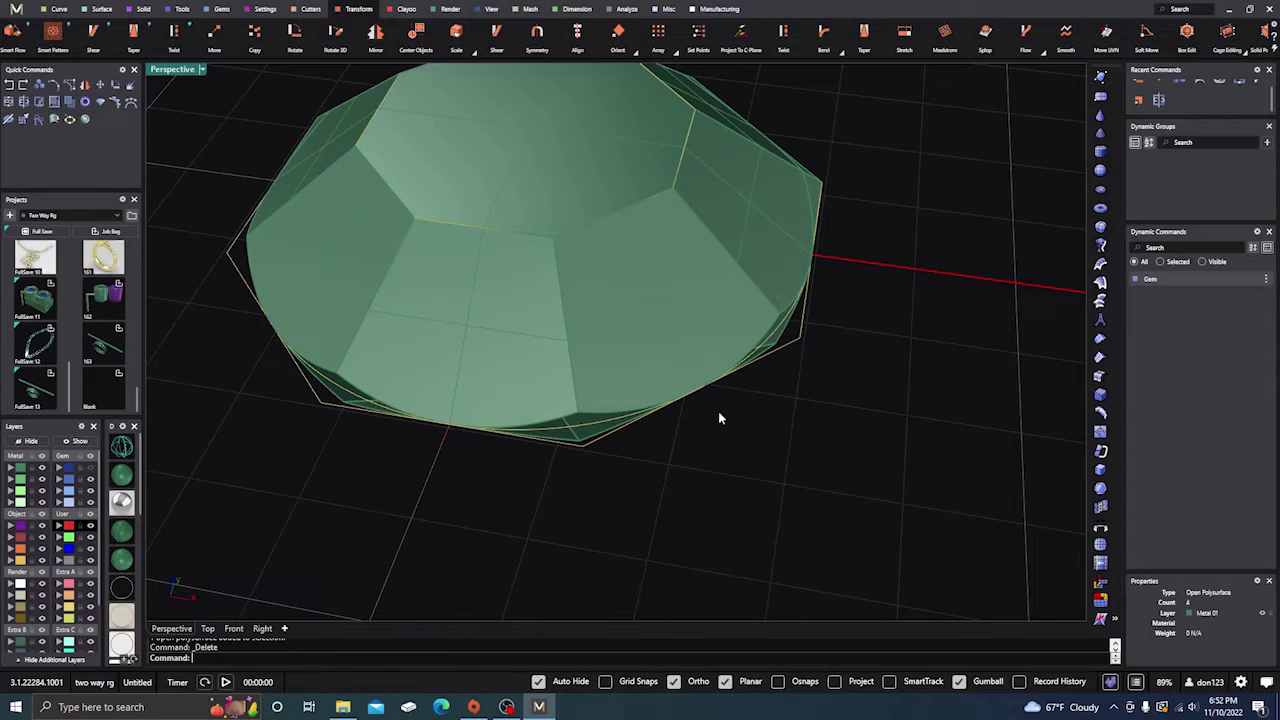
right_click_drag(719, 413, 678, 397)
left_click(847, 441, "shift")
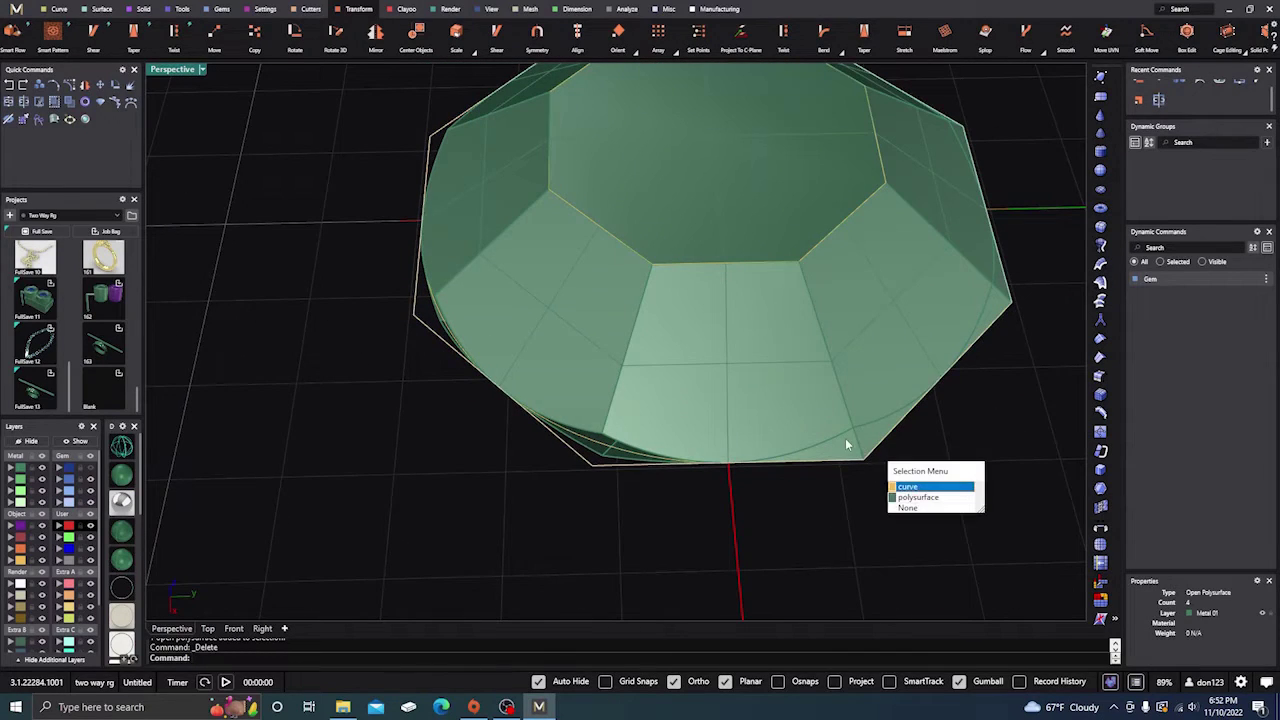
left_click(998, 313, "shift")
right_click_drag(997, 374, 795, 393)
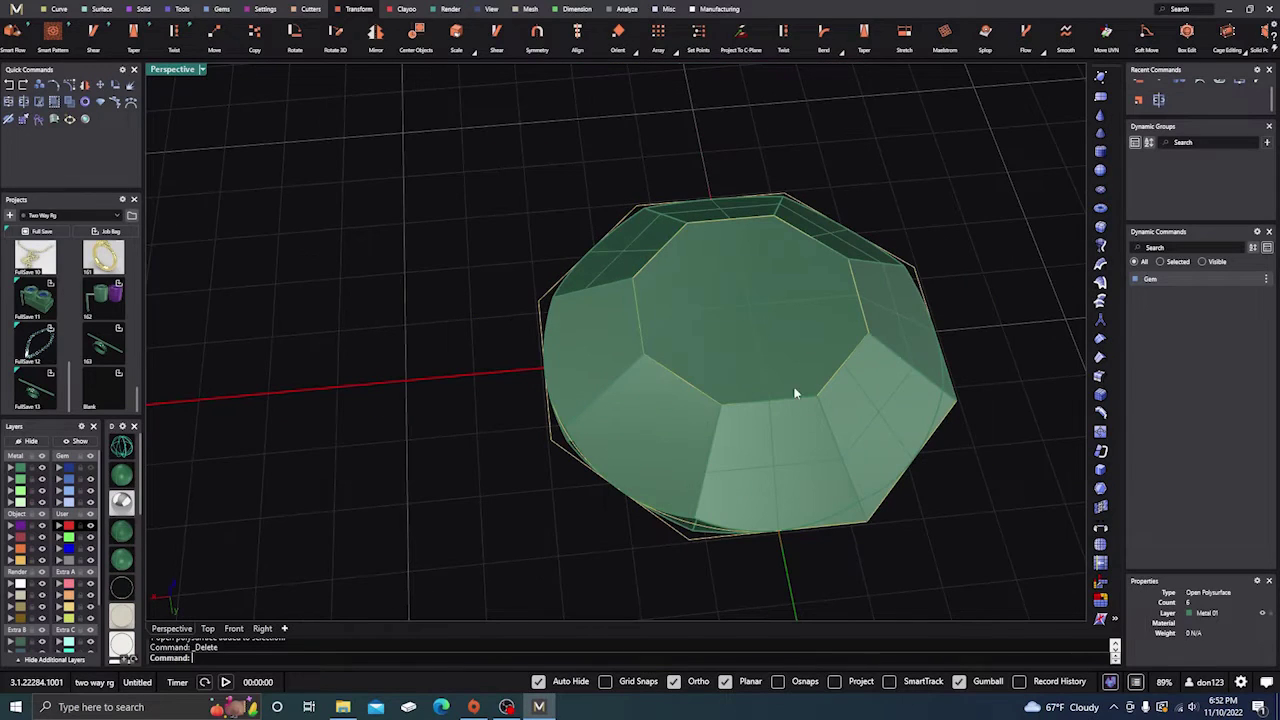
left_click(864, 519, "shift")
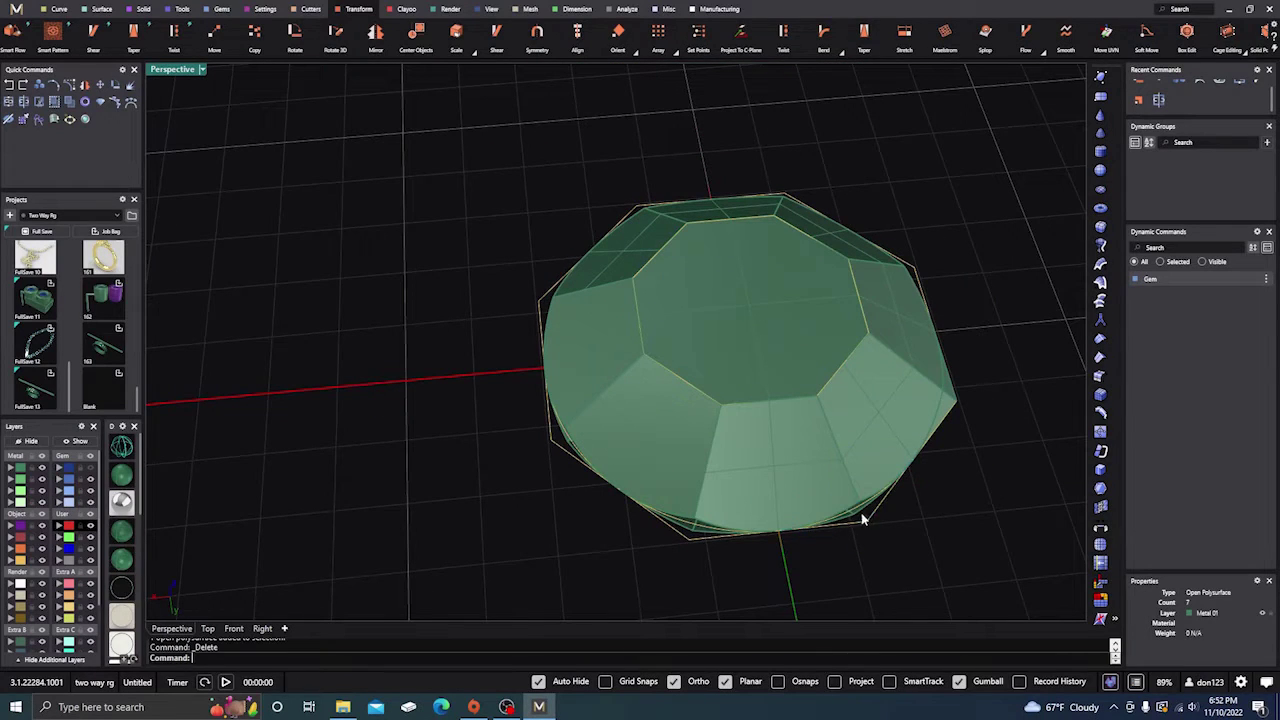
left_click(948, 405, "shift")
- Move the orange construction curves and culet point to the User 04 layer and hide that layer
right_click_drag(937, 443, 709, 357)
scroll(709, 357, "up", 5)
scroll(710, 357, "down", 3)
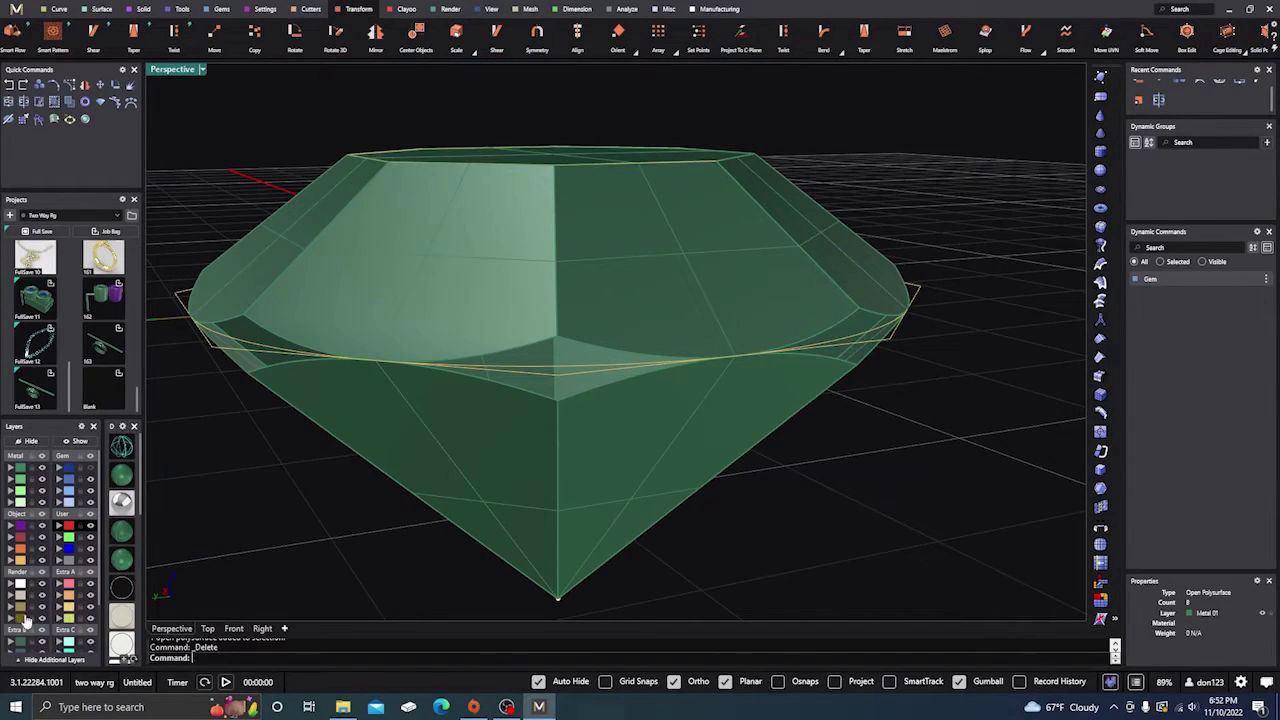
left_click(20, 566)
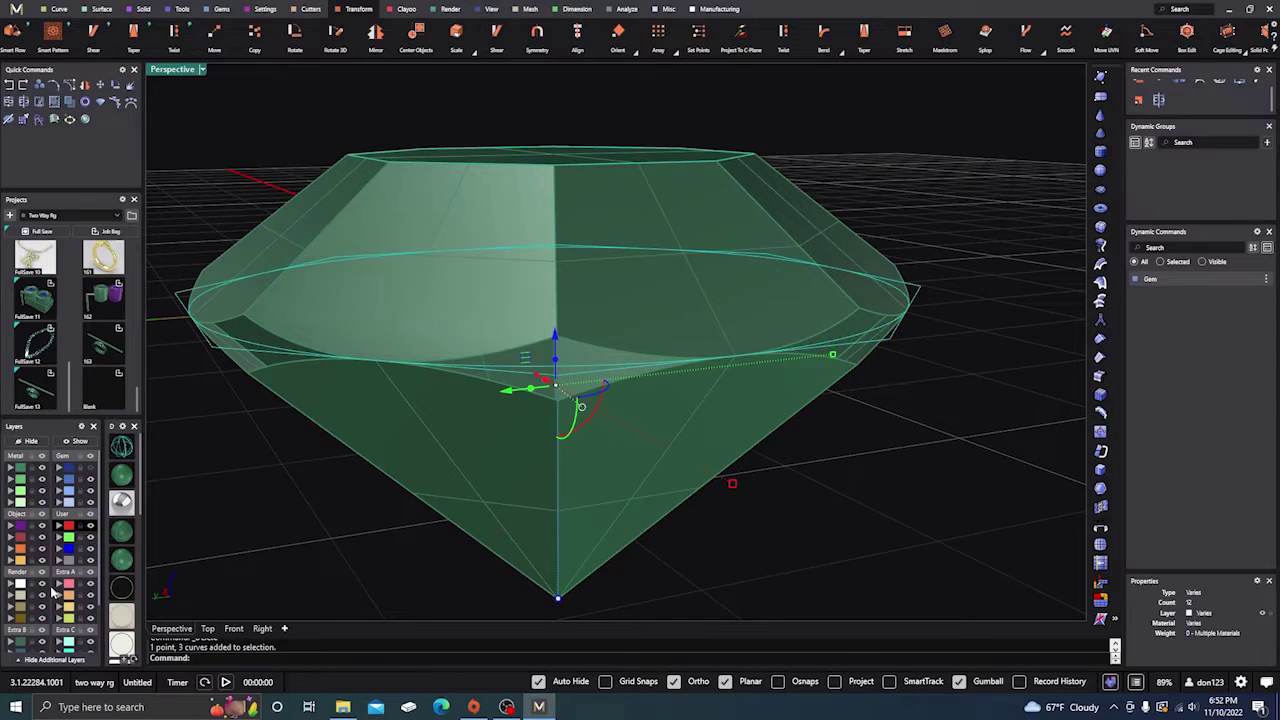
left_click(60, 566)
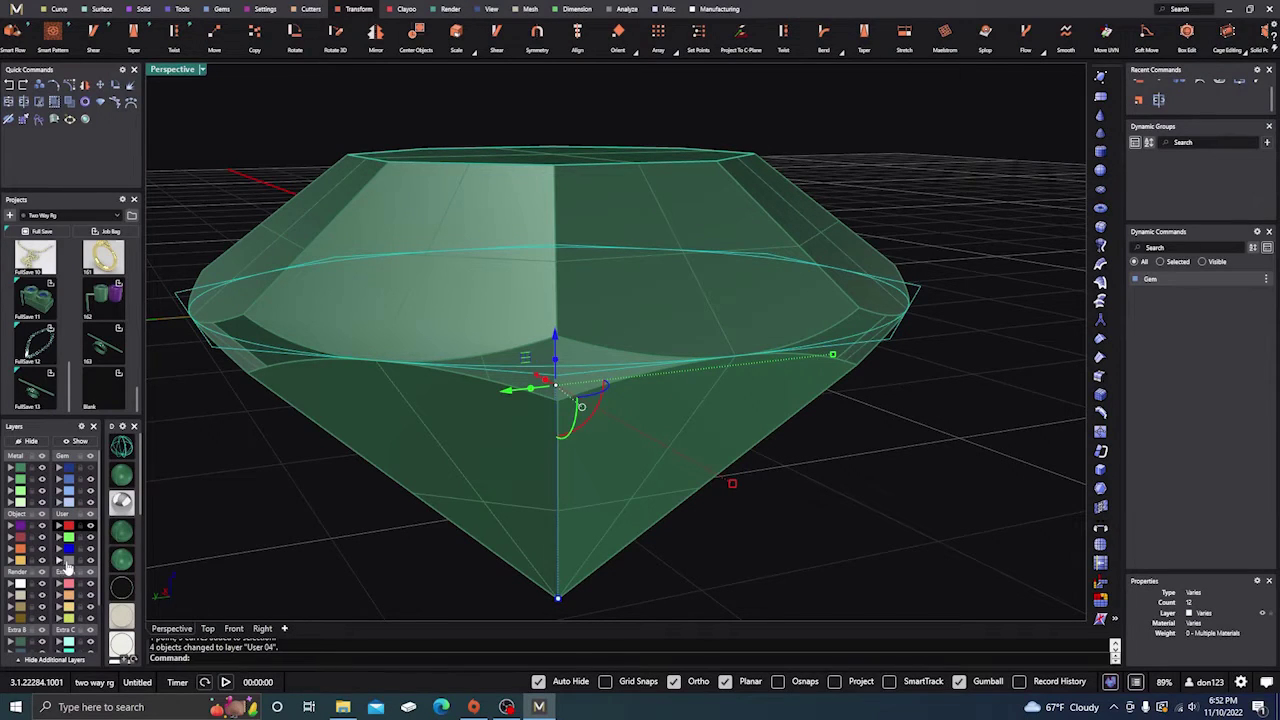
left_click(88, 566)
scroll(820, 364, "down", 5)
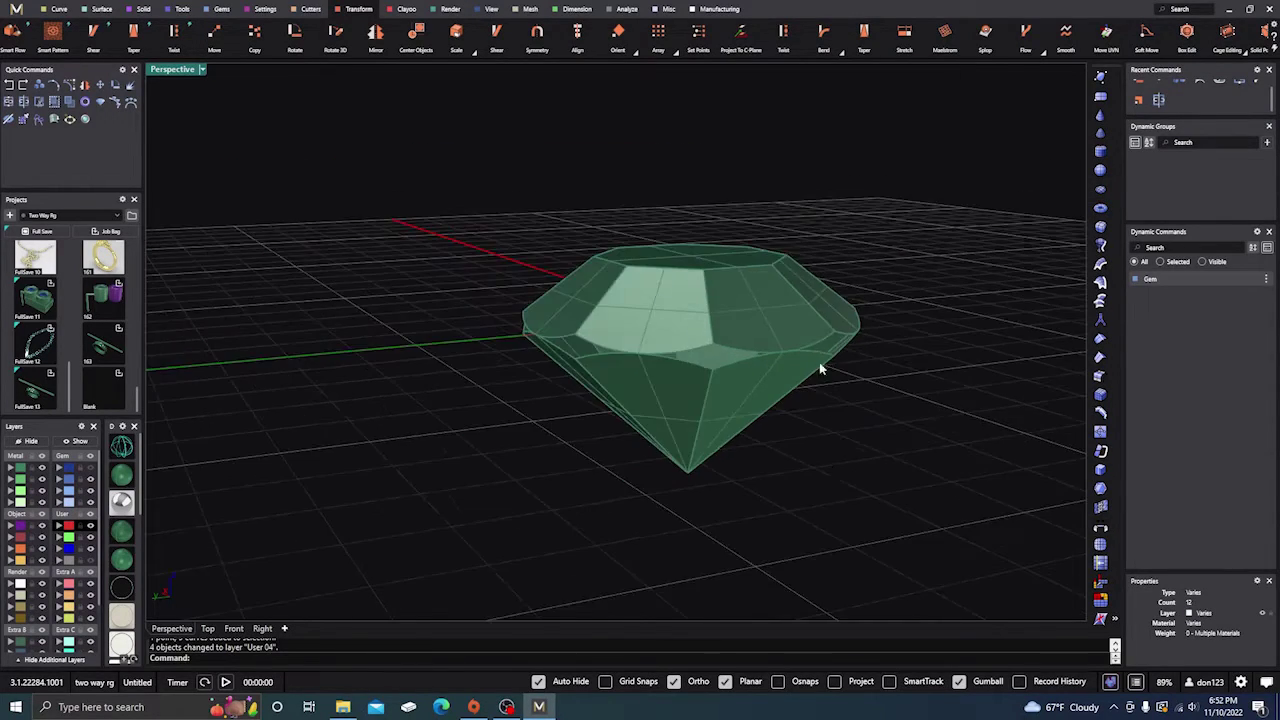
- Duplicate the border curves of the open crown and the open pavilion with DupBorder, using User 02 as the current layer
right_click_drag(820, 366, 723, 434)
scroll(710, 455, "down", 4)
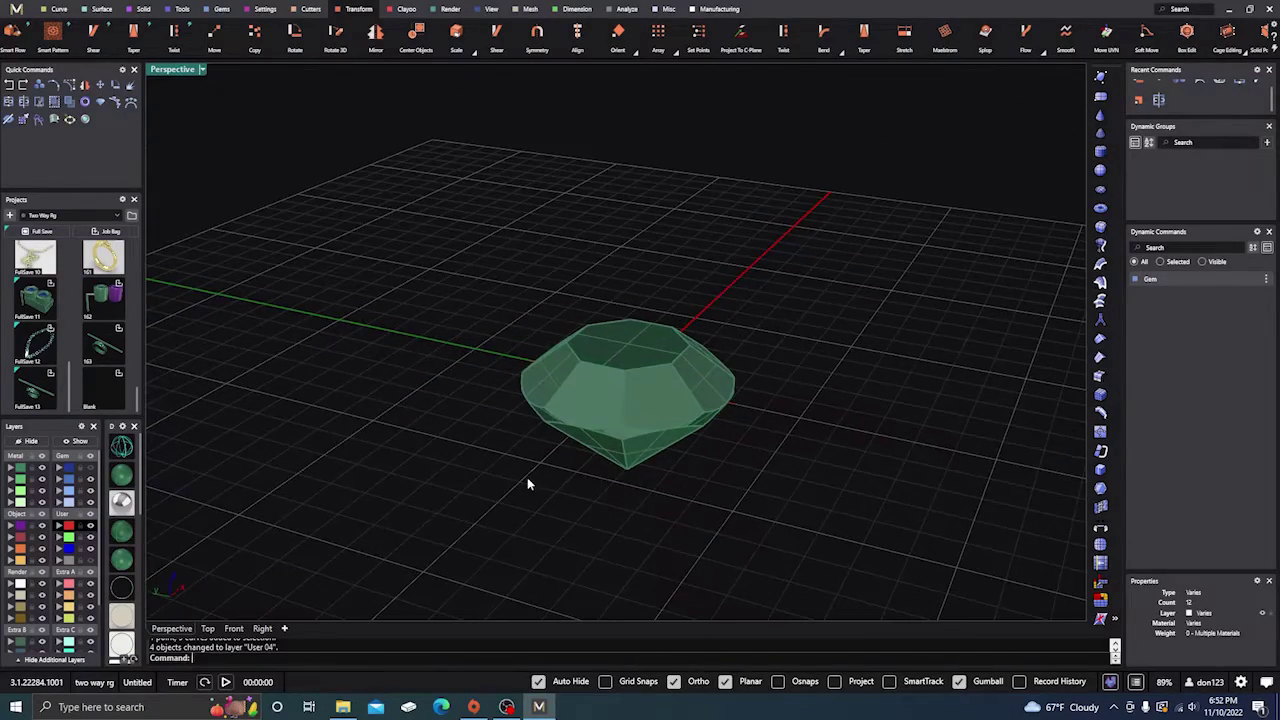
right_click_drag(528, 480, 497, 461)
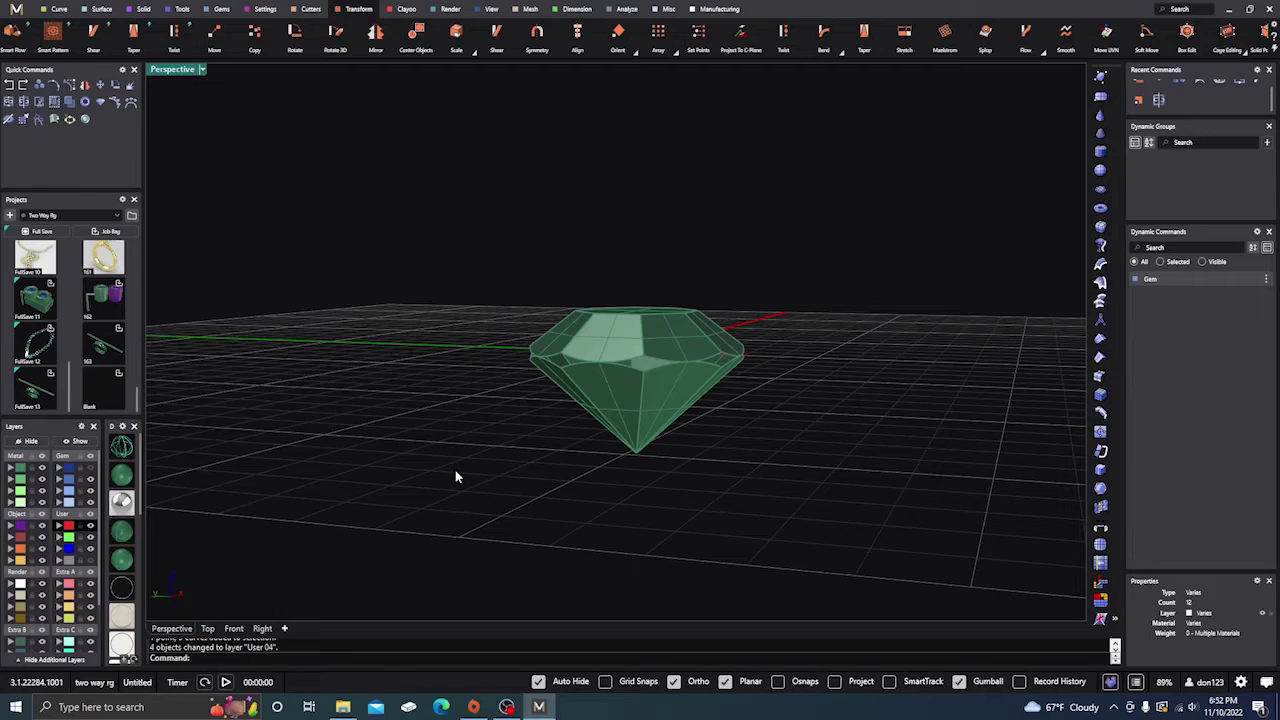
type("dup")
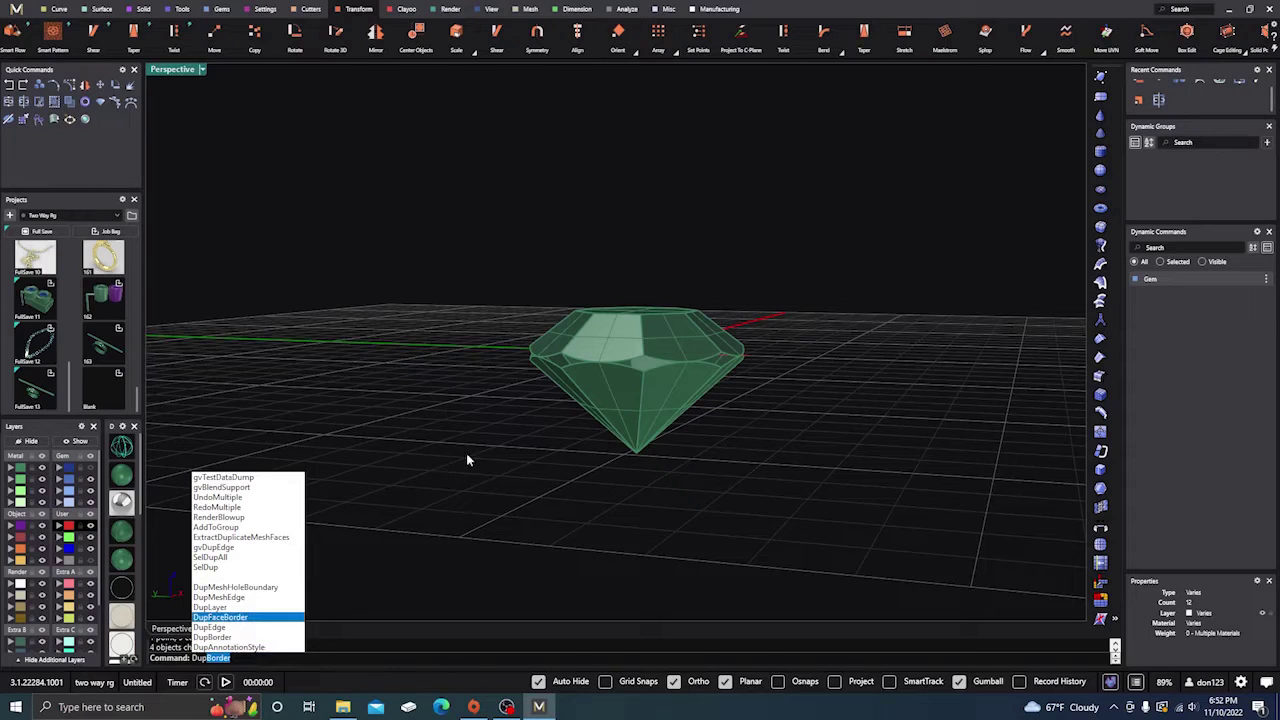
key("Return")
left_click(603, 334)
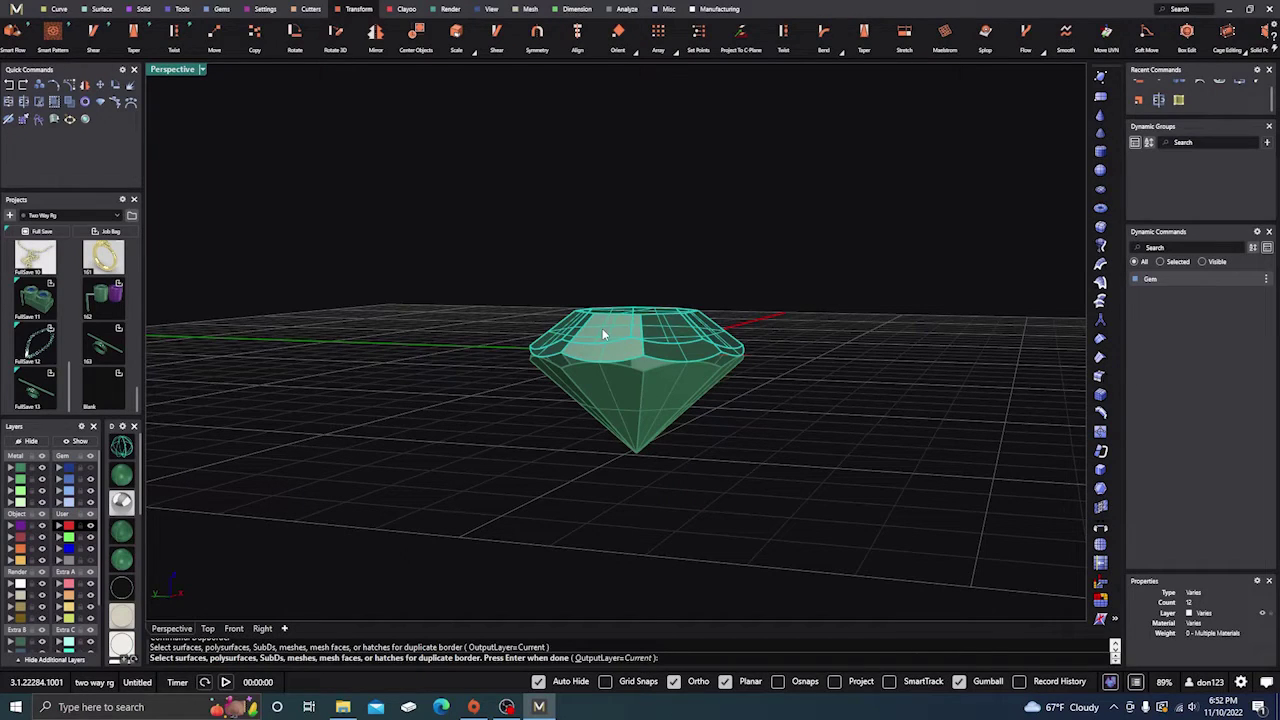
left_click(57, 537)
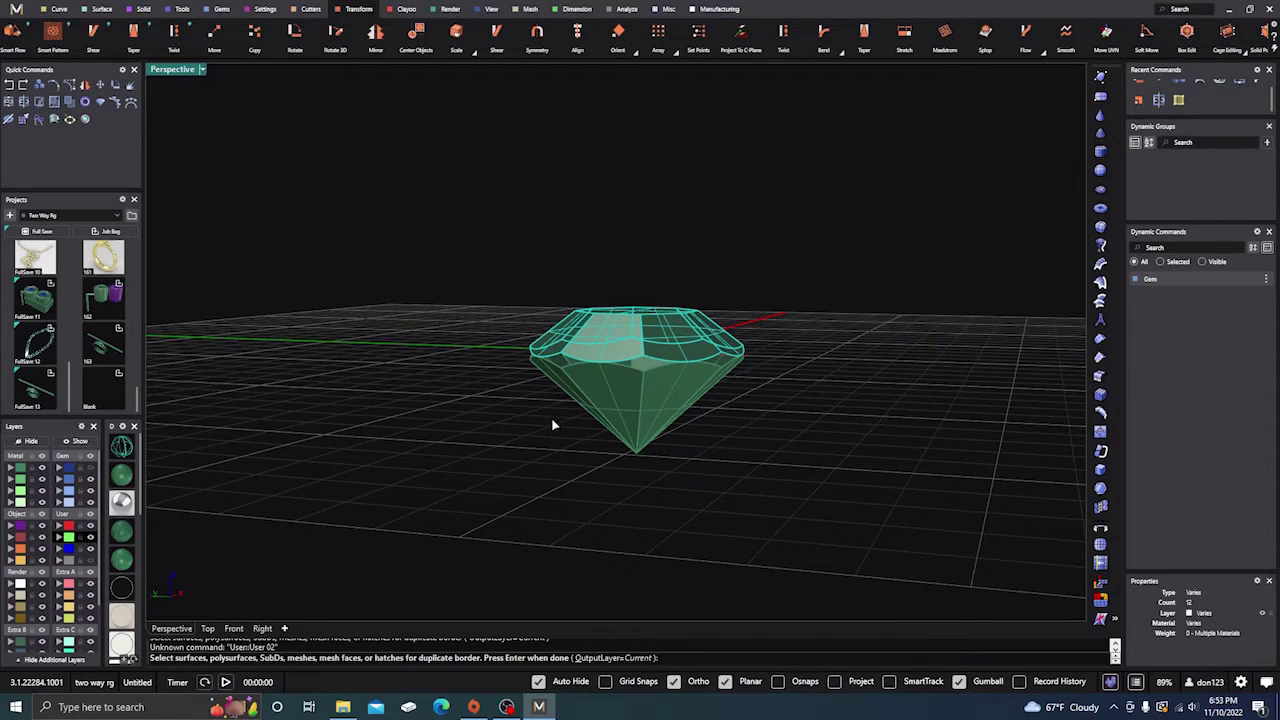
key("Return")
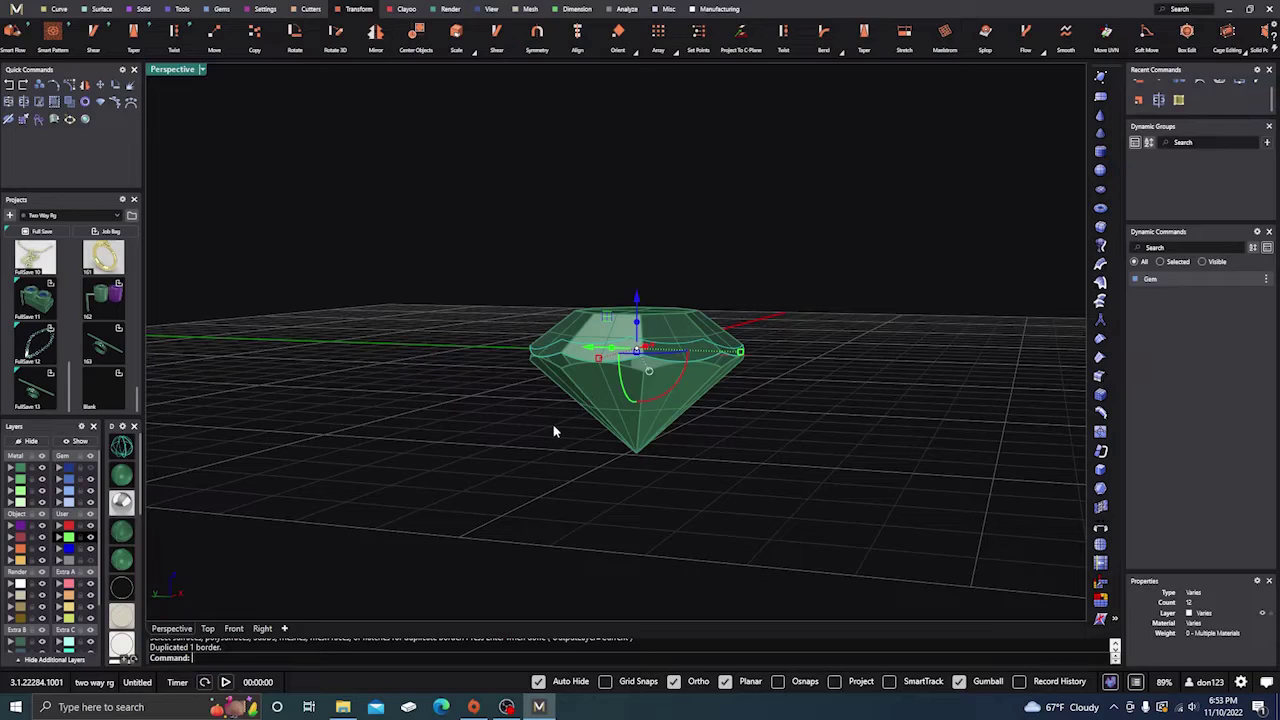
key("Return")
left_click(600, 405)
key("Return")
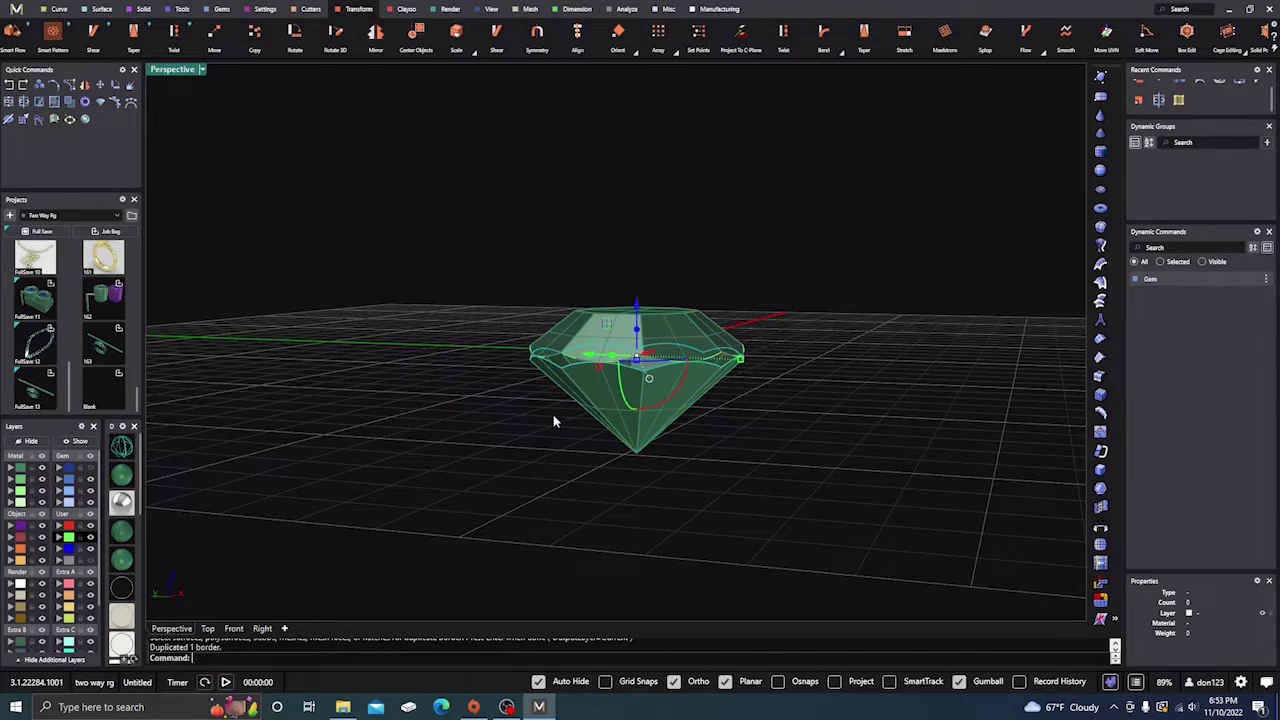
left_click(549, 421)
- Loft the crown and pavilion border curves into a girdle surface closing the gap, with Tight style and Do not simplify
scroll(560, 426, "up", 5)
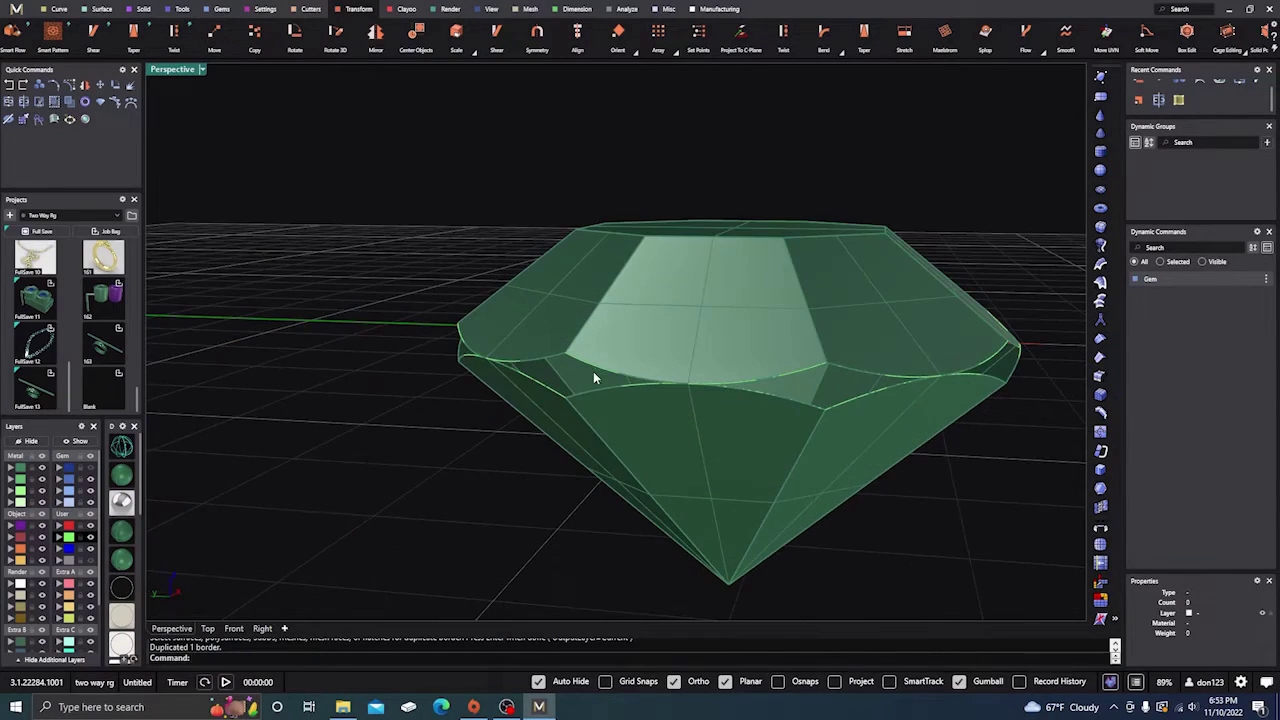
right_click_drag(571, 402, 539, 393)
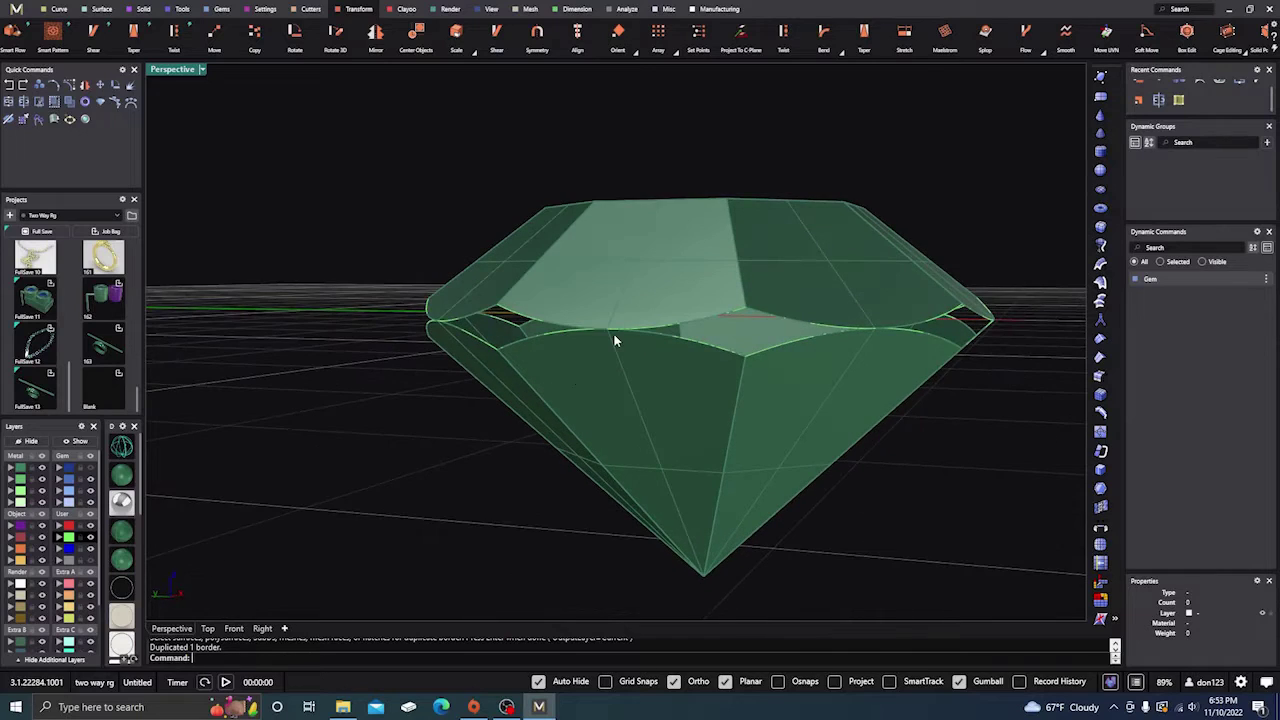
scroll(610, 336, "up", 6)
scroll(607, 337, "down", 8)
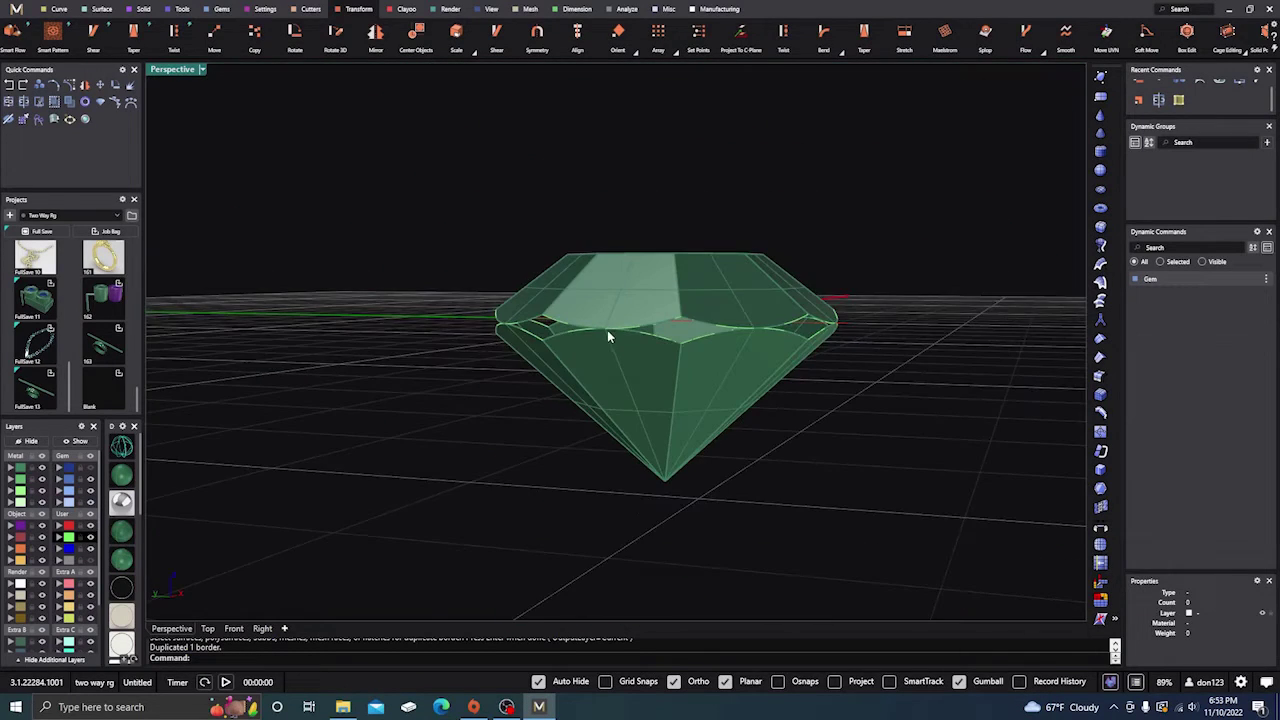
right_click_drag(607, 337, 528, 434)
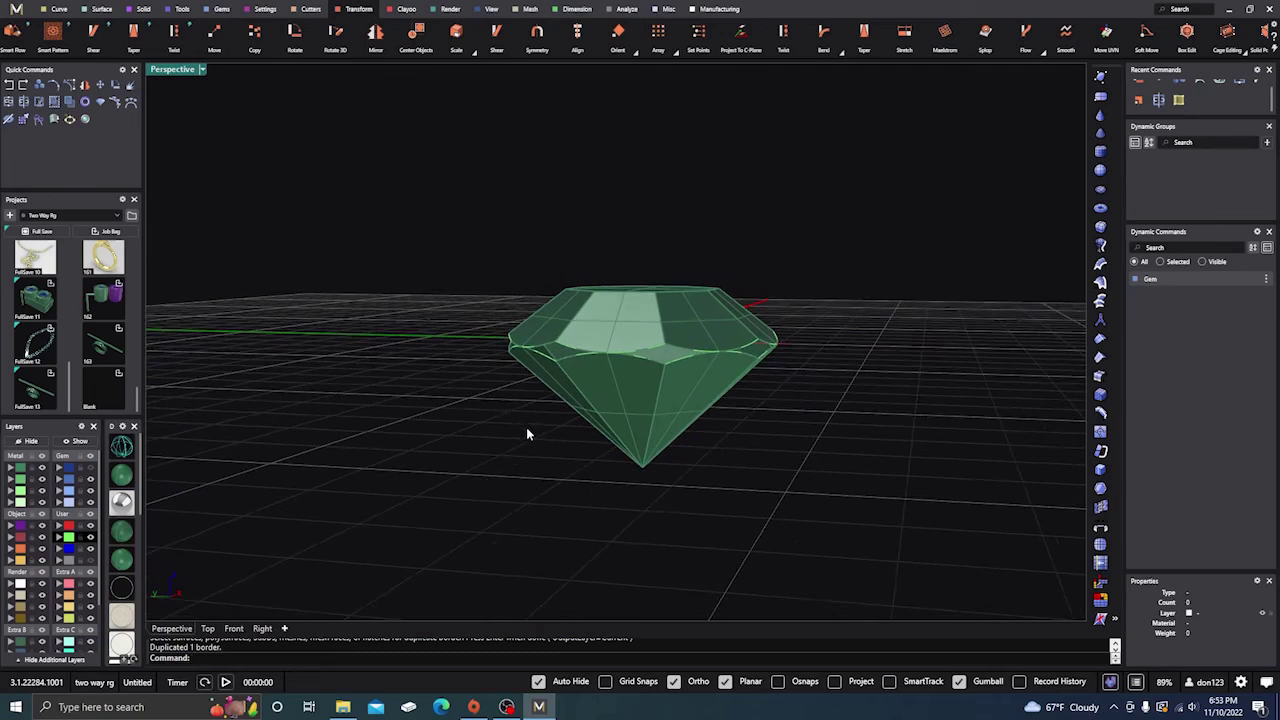
left_click(106, 11)
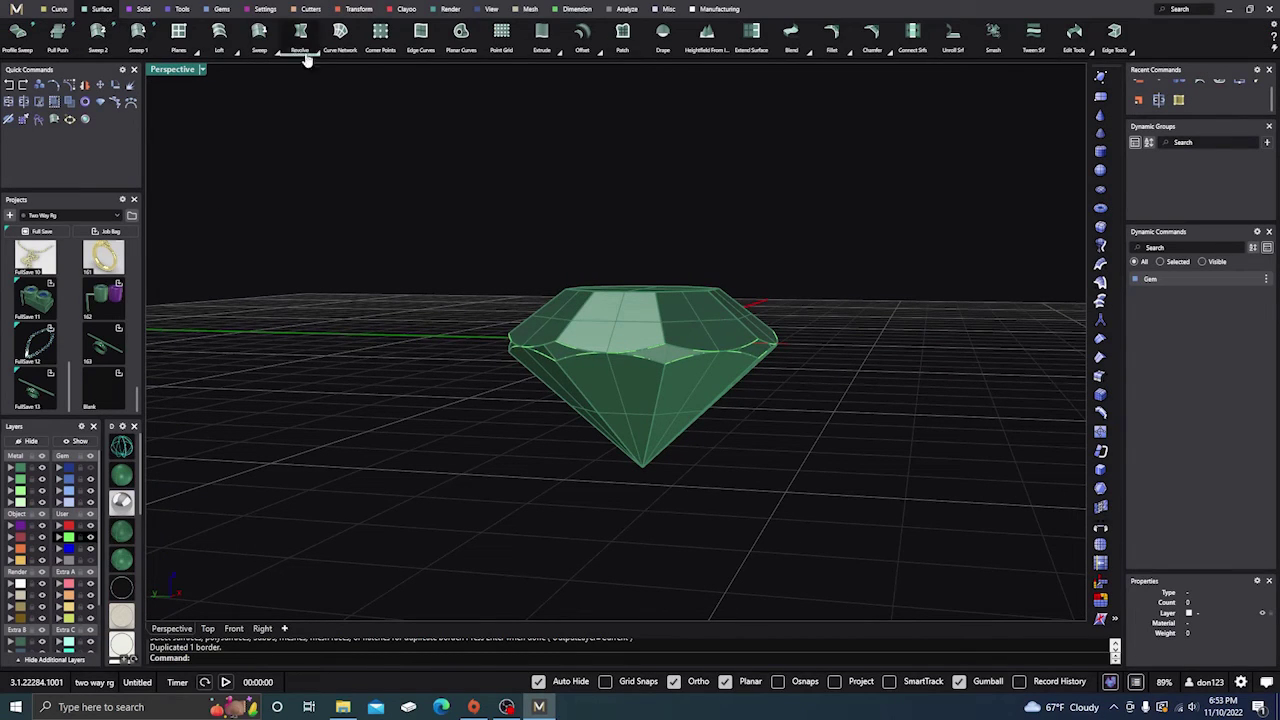
left_click(222, 37)
scroll(525, 358, "up", 3)
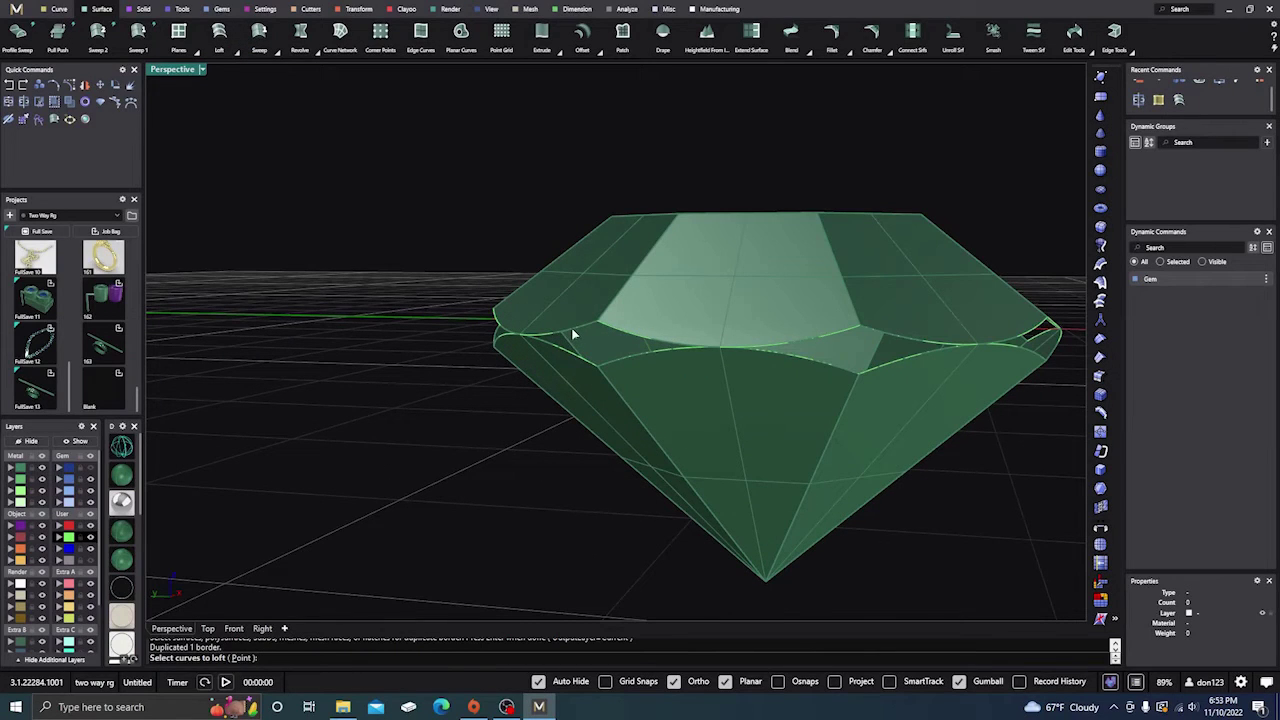
left_click(573, 334)
left_click(603, 366)
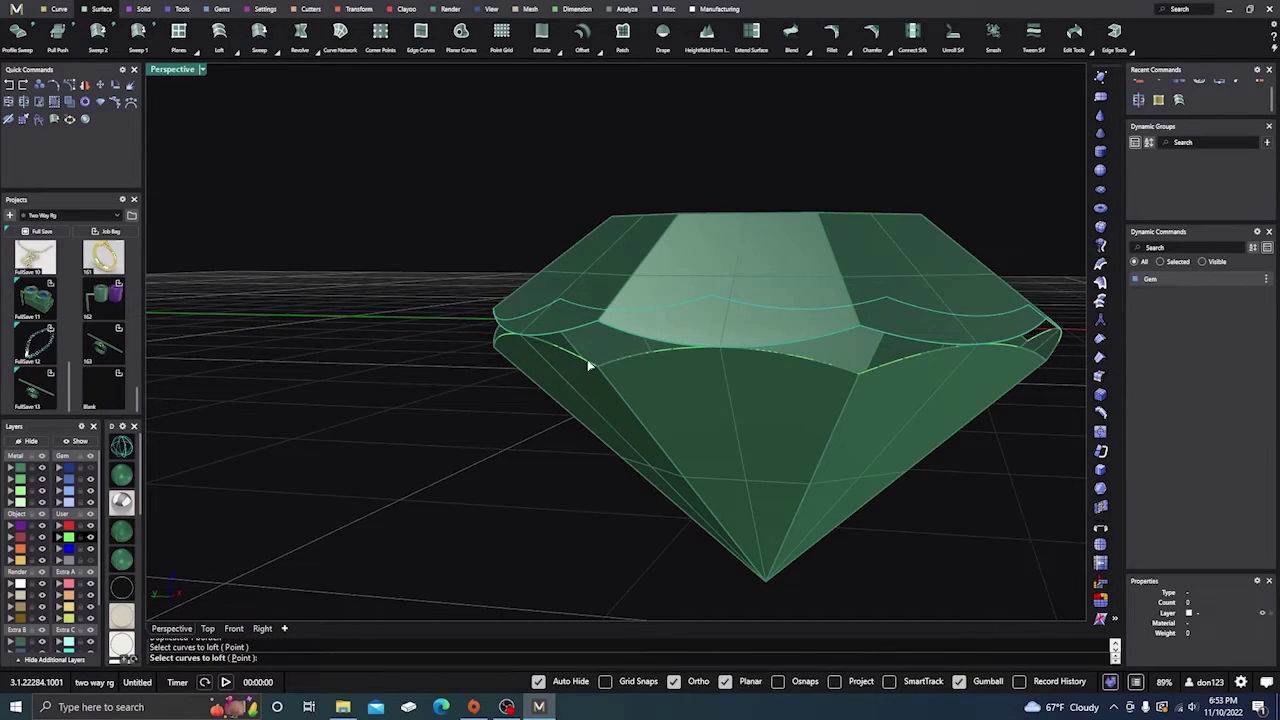
left_click(587, 360)
left_click(626, 397)
key("Return")
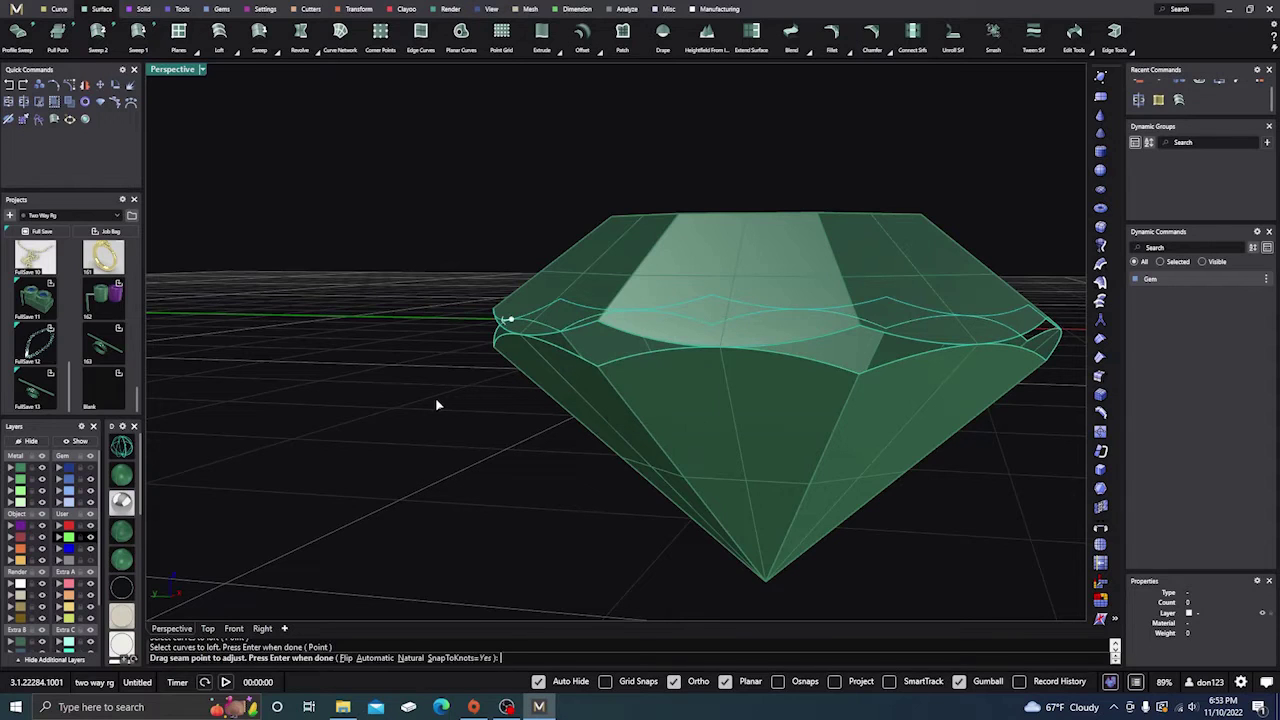
key("Return")
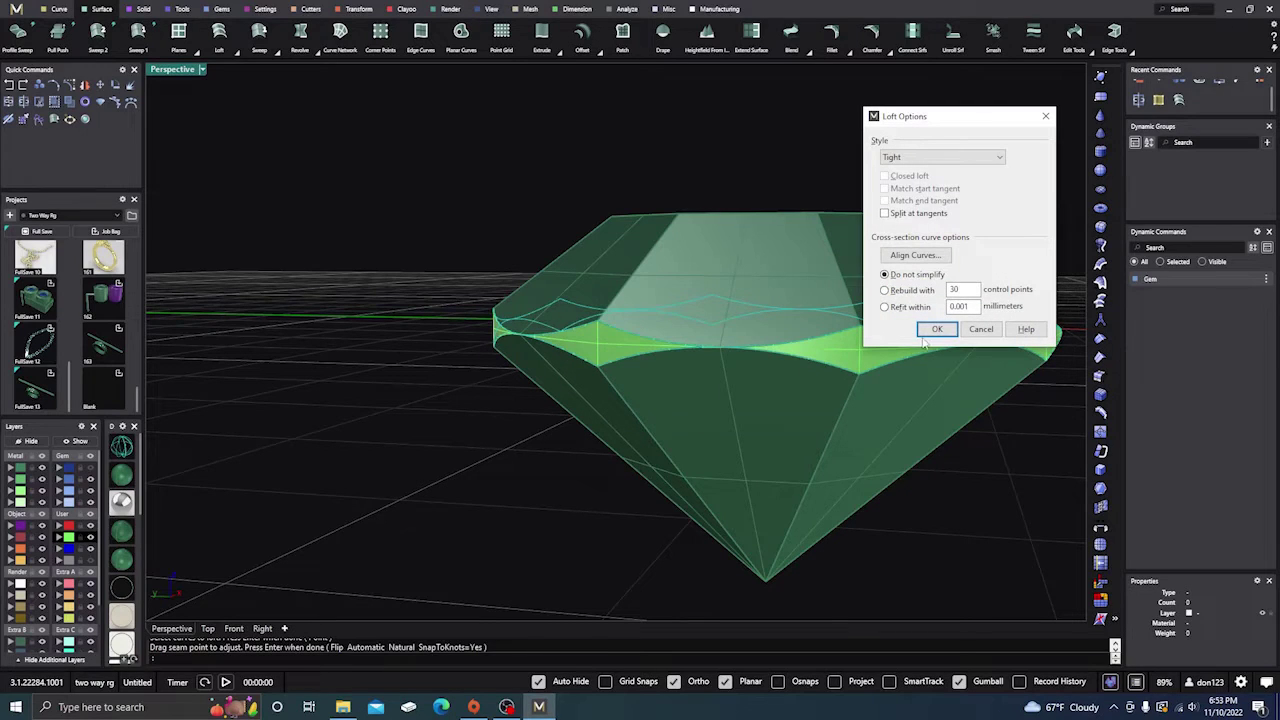
left_click(936, 329)
right_click_drag(608, 400, 523, 406)
scroll(583, 320, "down", 3)
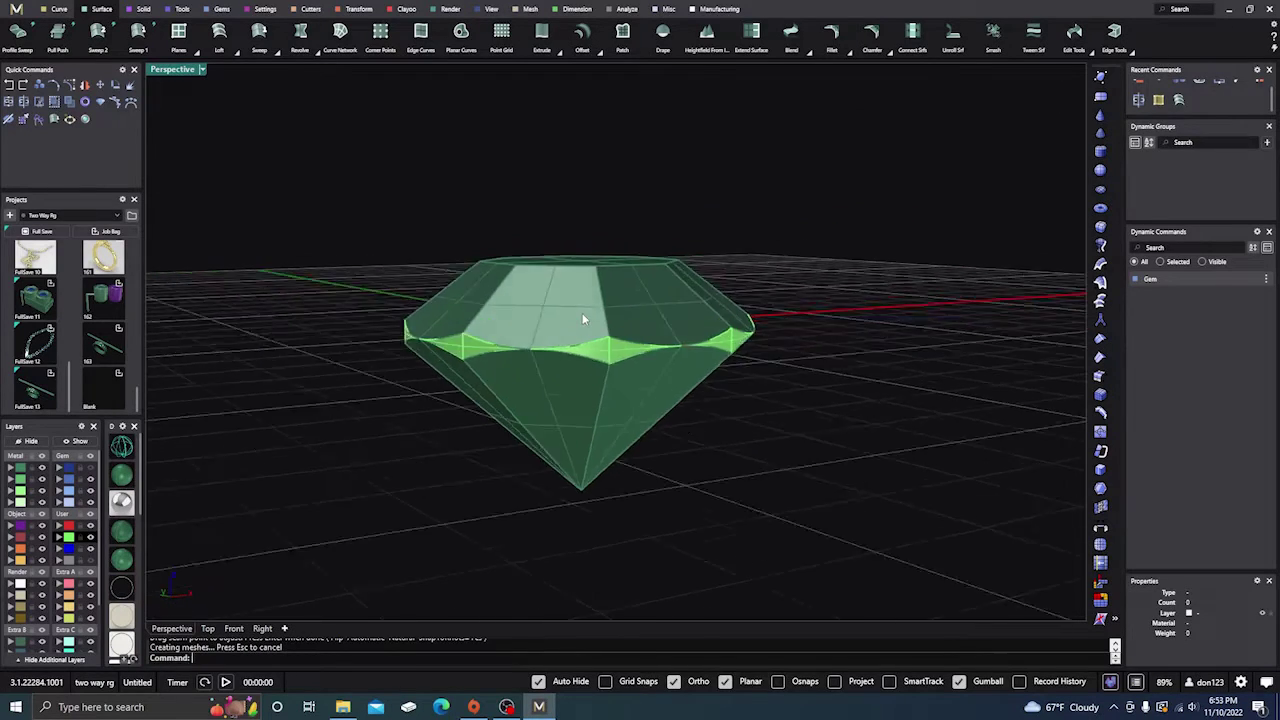
- Undo the girdle loft and inspect the reopened gap between the crown and pavilion
scroll(583, 320, "down", 2)
left_click_drag(787, 546, 365, 182)
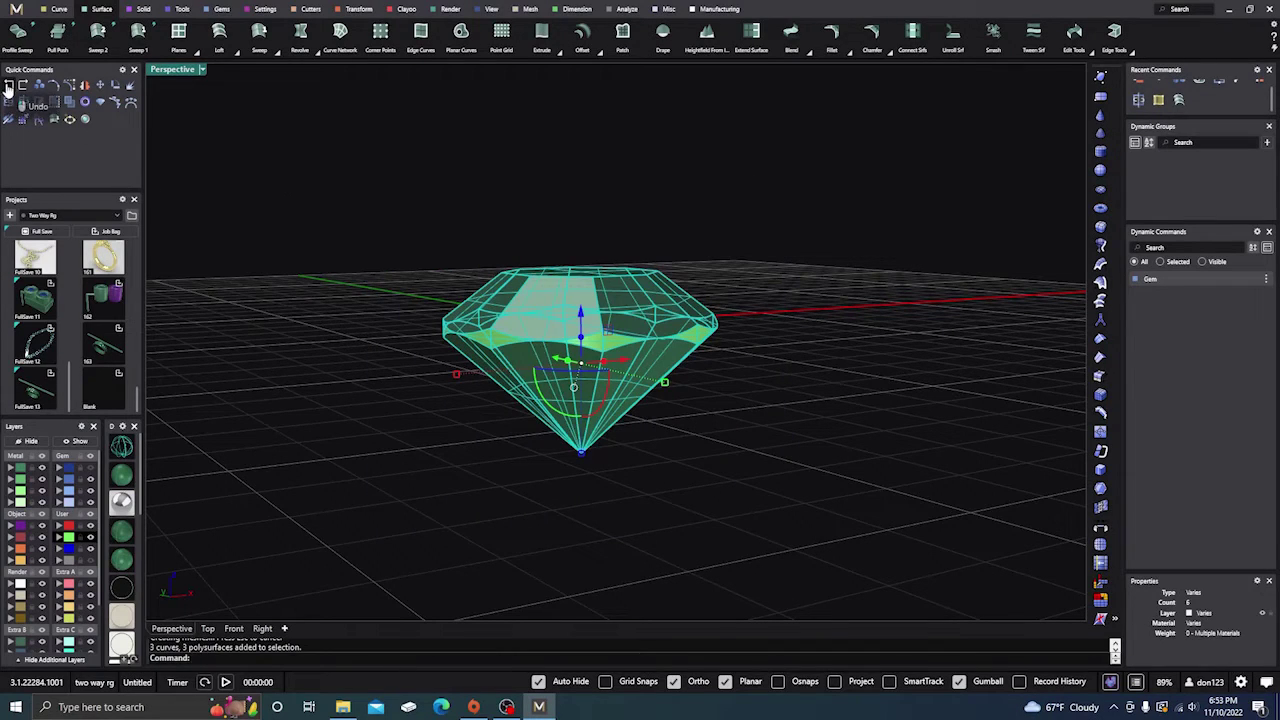
key("ctrl+z")
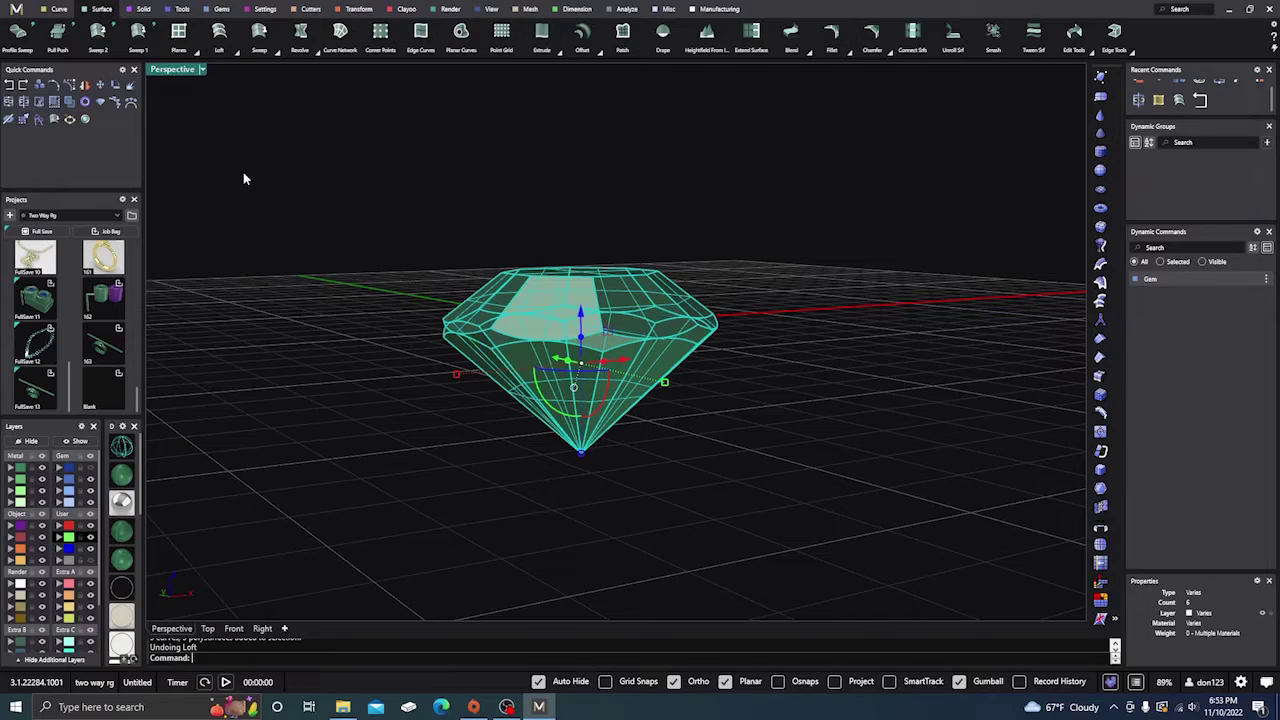
left_click(595, 320)
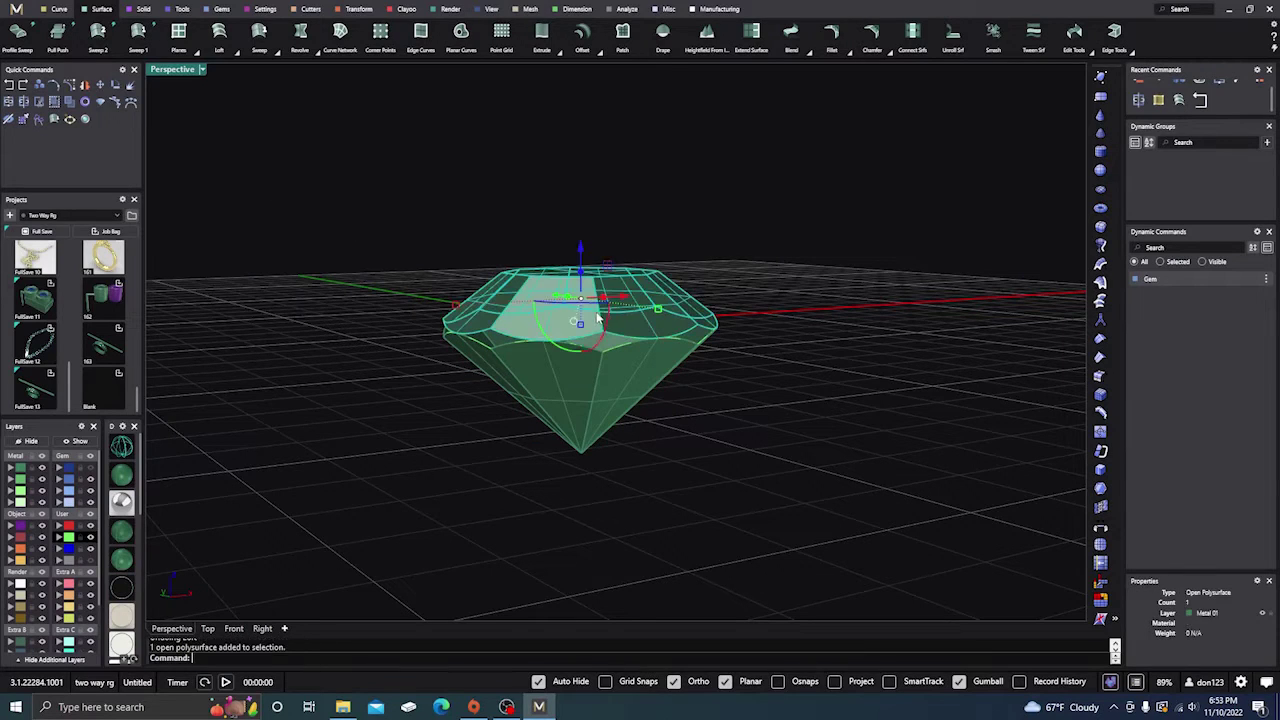
left_click(406, 223)
scroll(596, 356, "up", 6)
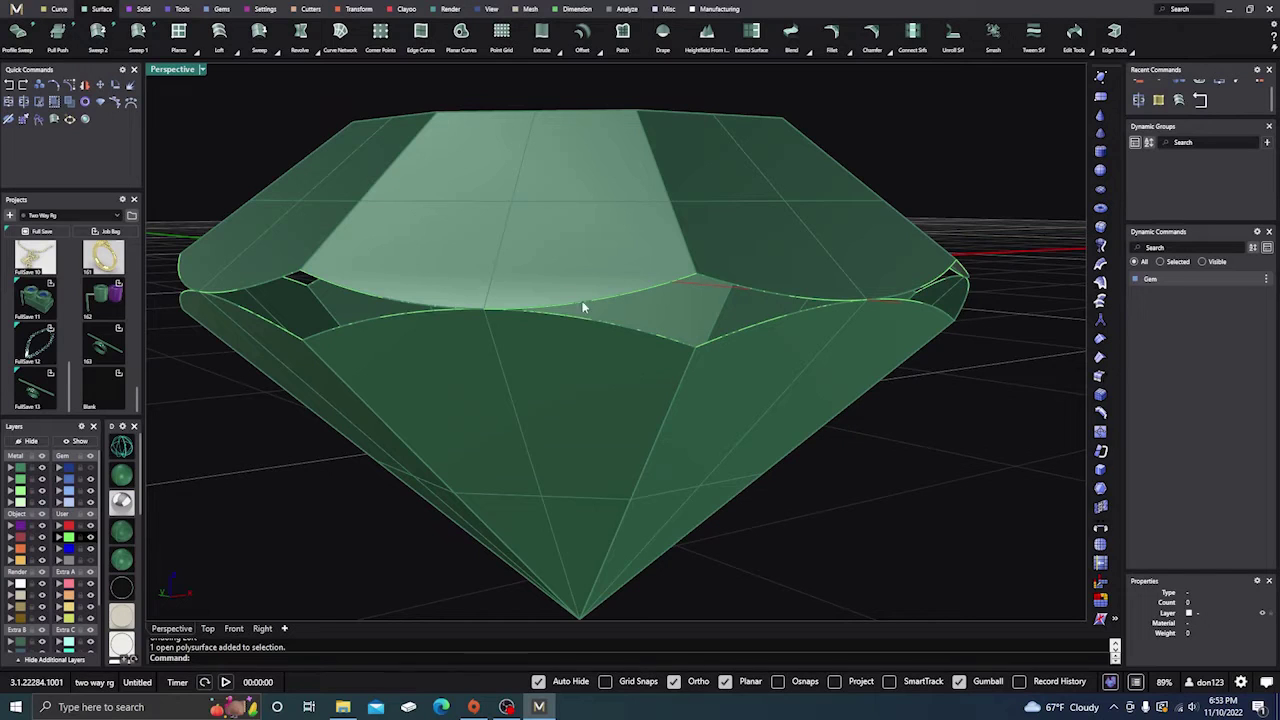
scroll(598, 285, "down", 2)
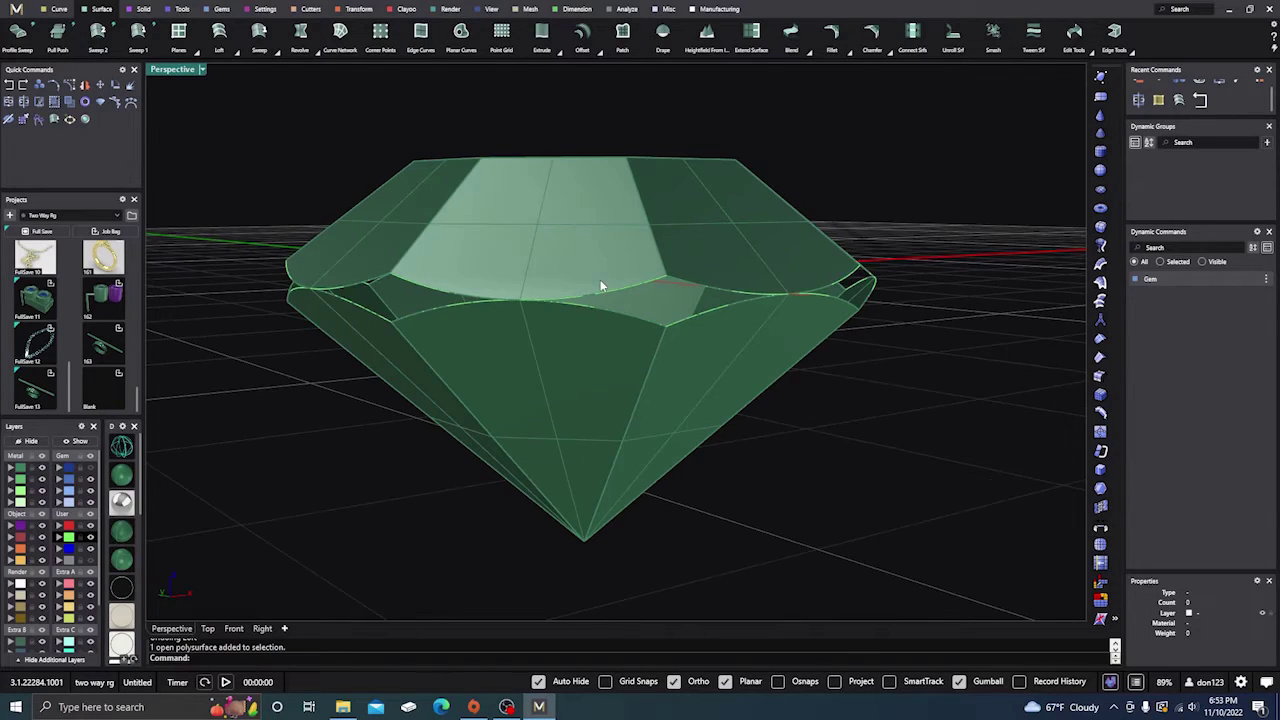
right_click_drag(786, 460, 759, 451)
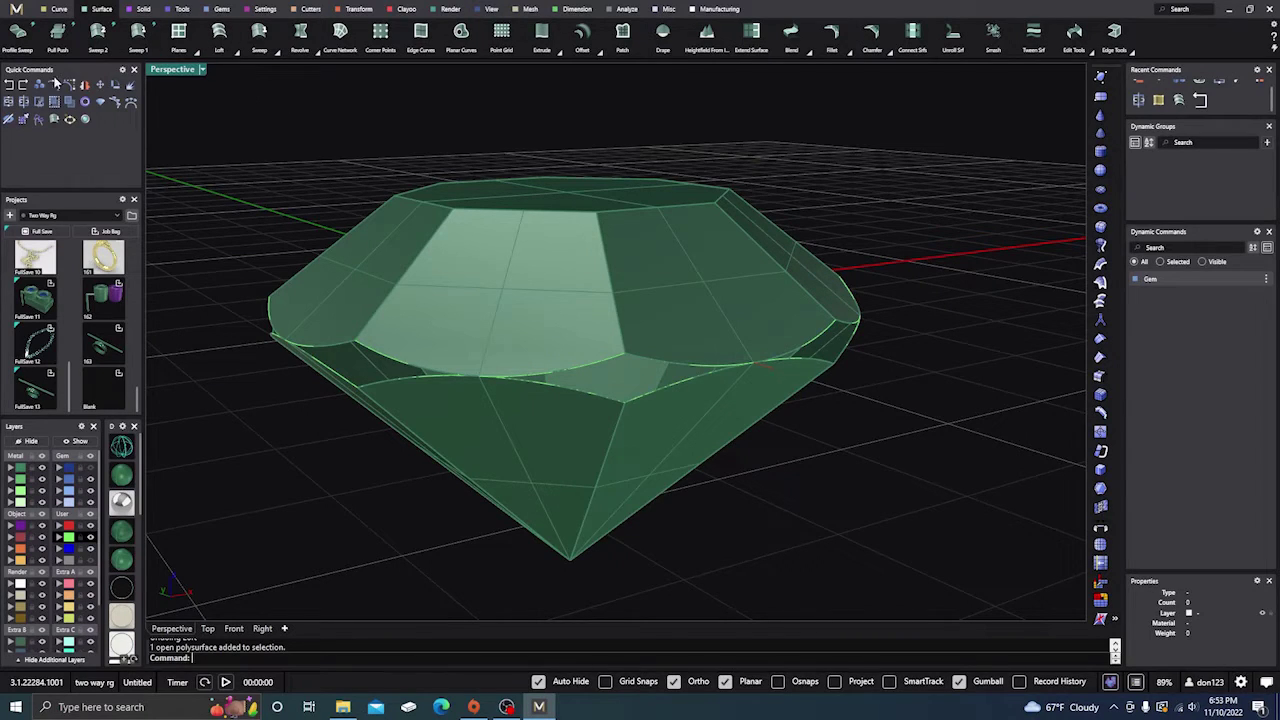
- Loft a girdle surface between the duplicated crown and pavilion border curves, accepting the default seam and loft options
left_click(219, 38)
left_click(383, 356)
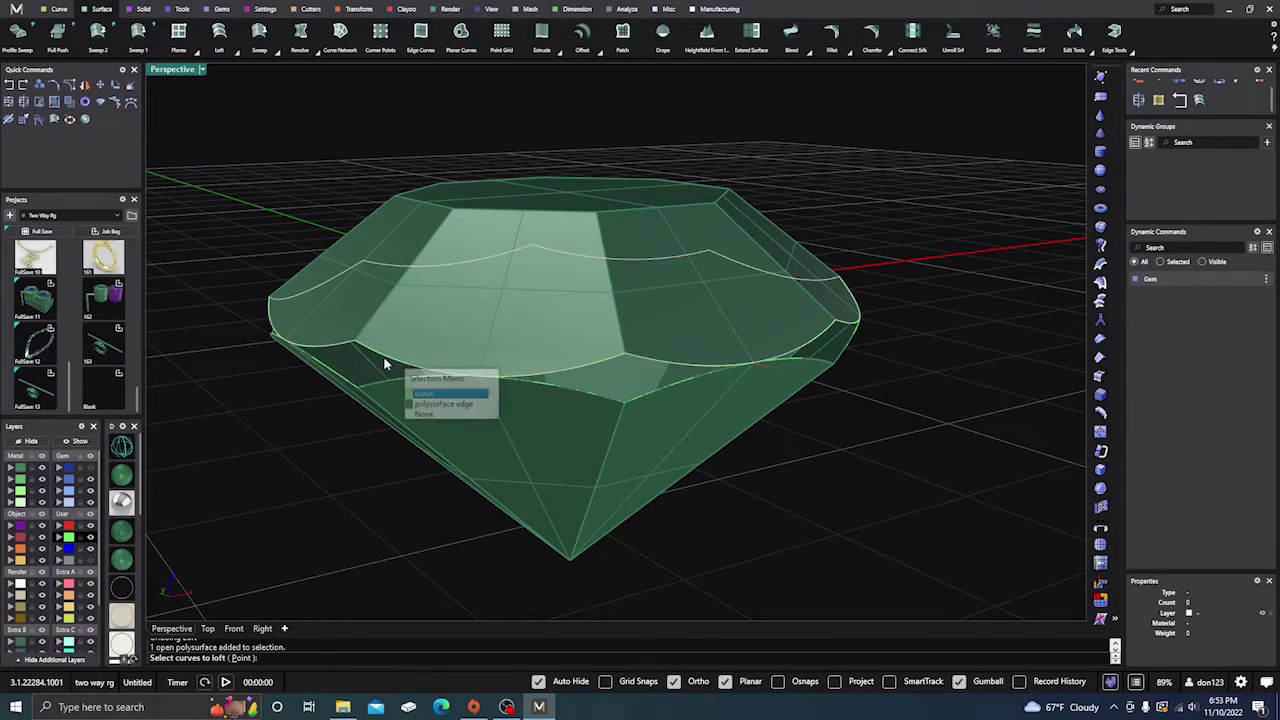
left_click(410, 392)
left_click(385, 385)
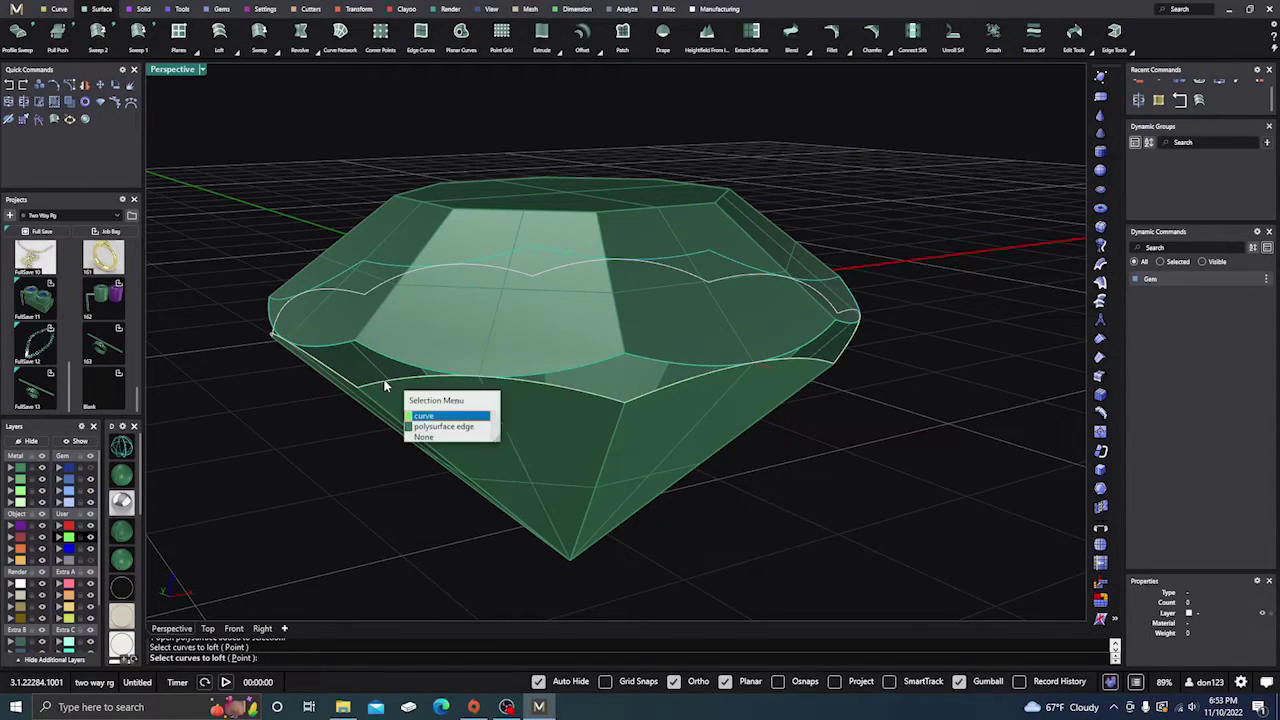
left_click(418, 416)
key("Return")
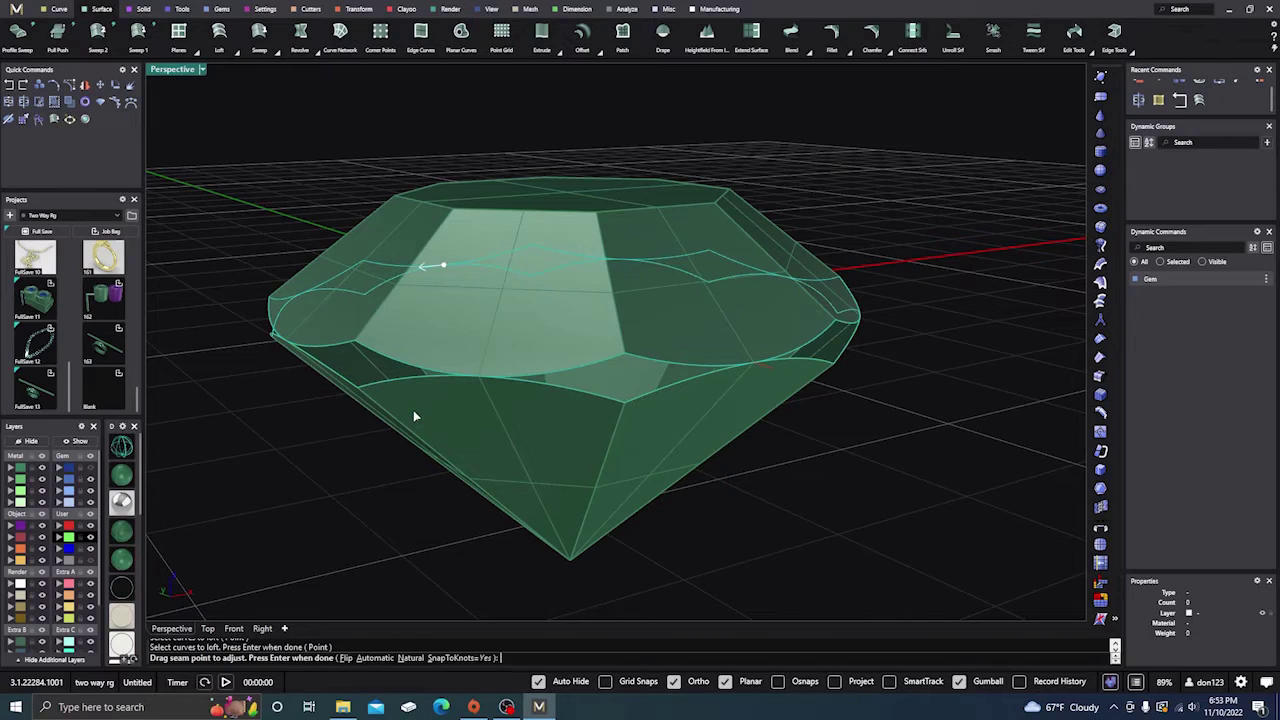
key("Return")
key("Return")
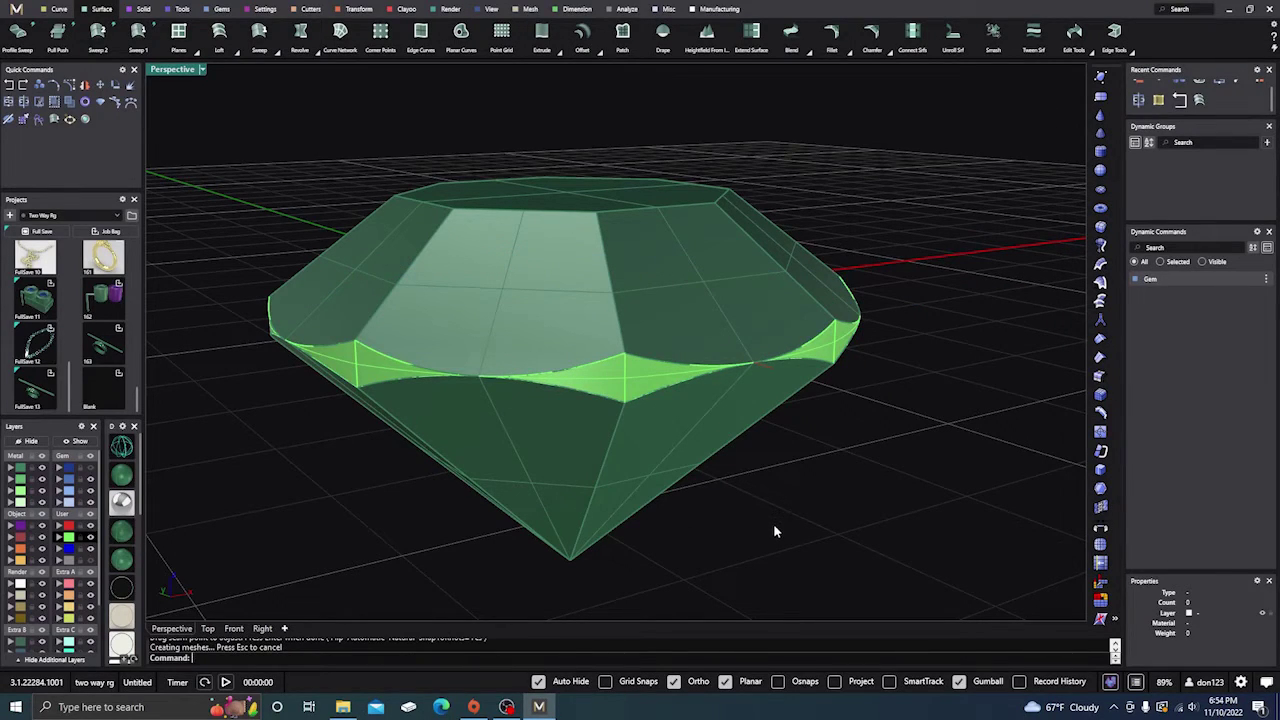
- Join the crown, pavilion and lofted girdle into one polysurface and check its object type in the properties
left_click_drag(773, 529, 510, 198)
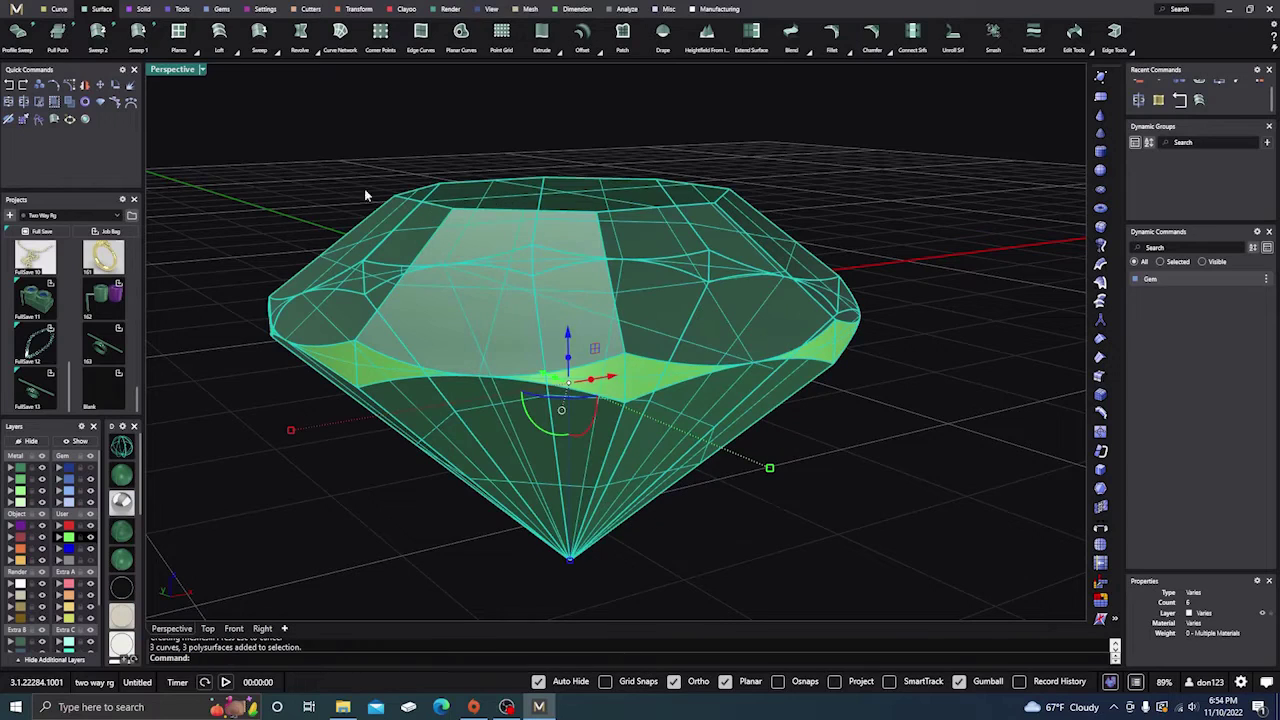
left_click(24, 118)
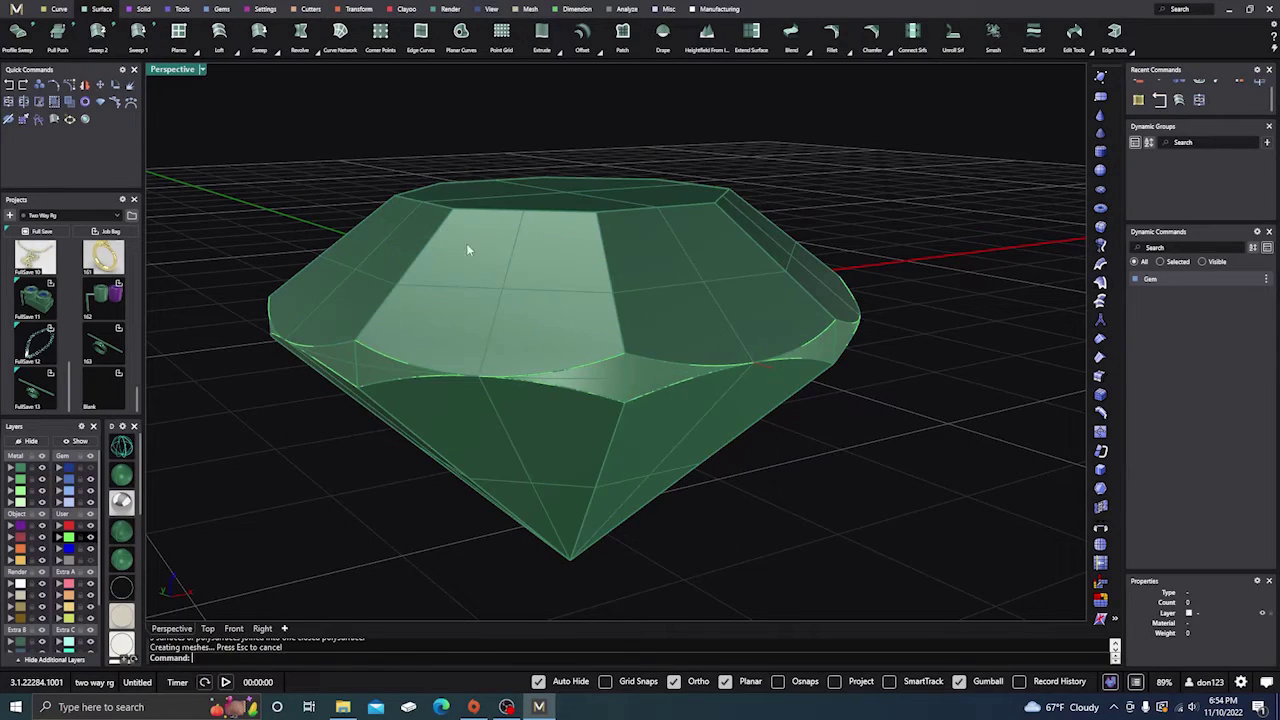
left_click(503, 282)
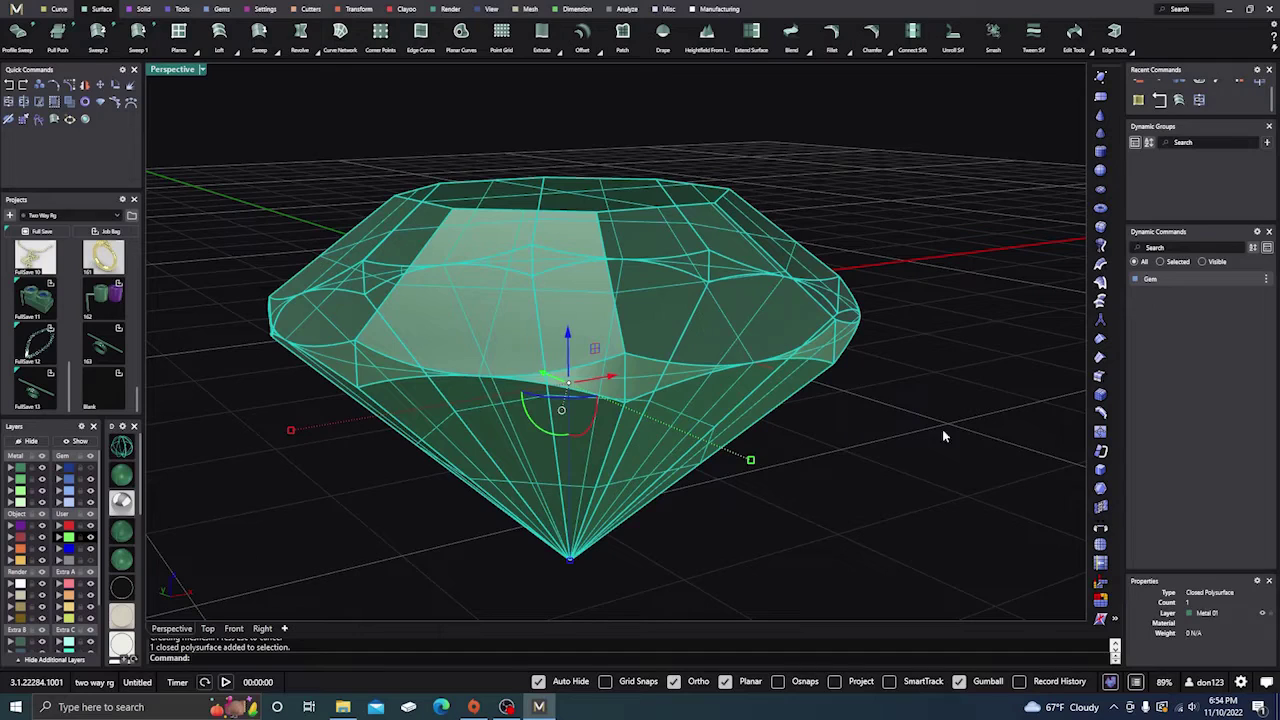
- Move the joined diamond to the Gem 01 layer
left_click(884, 229)
scroll(884, 229, "down", 5)
right_click_drag(884, 229, 722, 395)
left_click(680, 397)
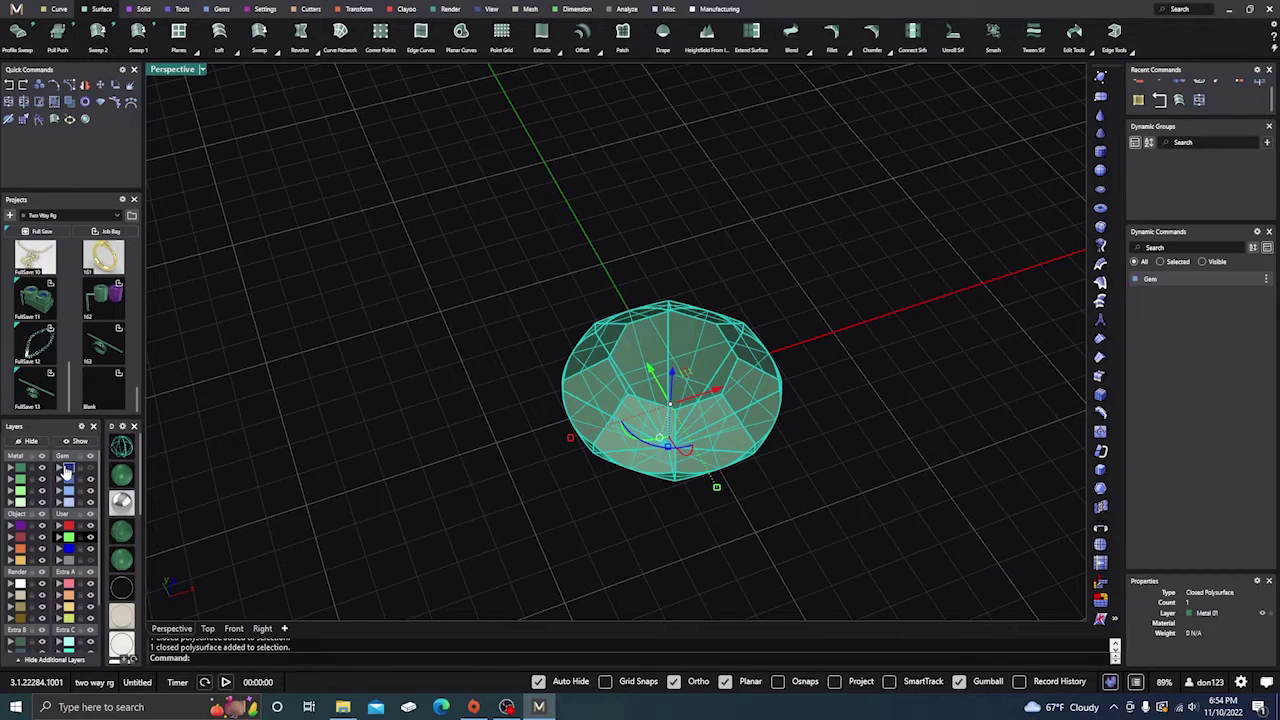
left_click(60, 474)
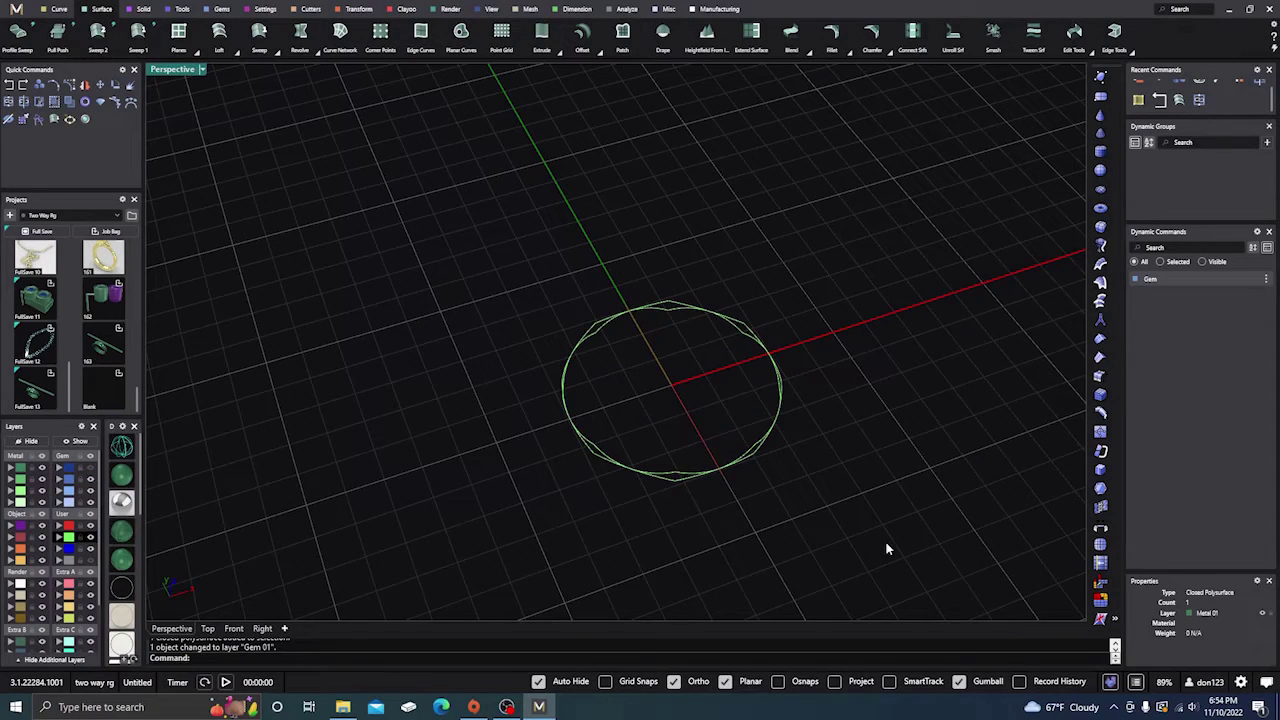
- Move the leftover girdle curves to the hidden User 04 layer and turn on the Gem 01 layer
left_click_drag(828, 548, 445, 194)
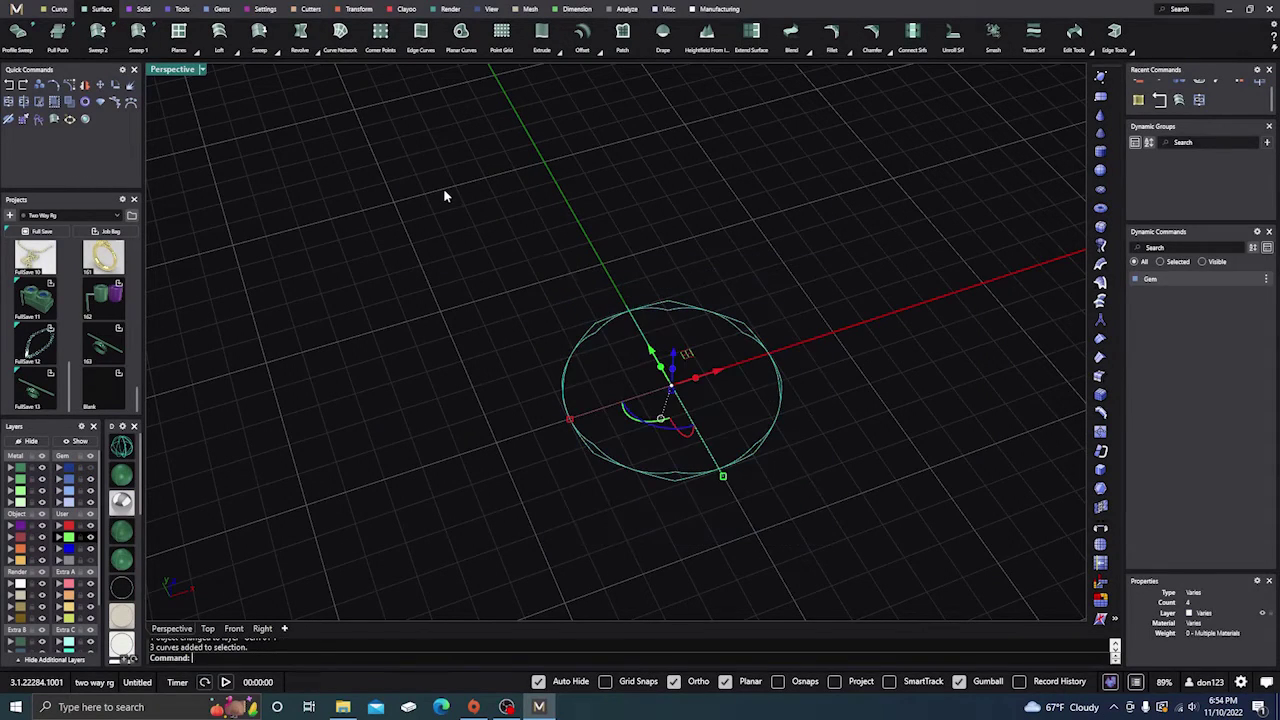
left_click(58, 566)
left_click(80, 446)
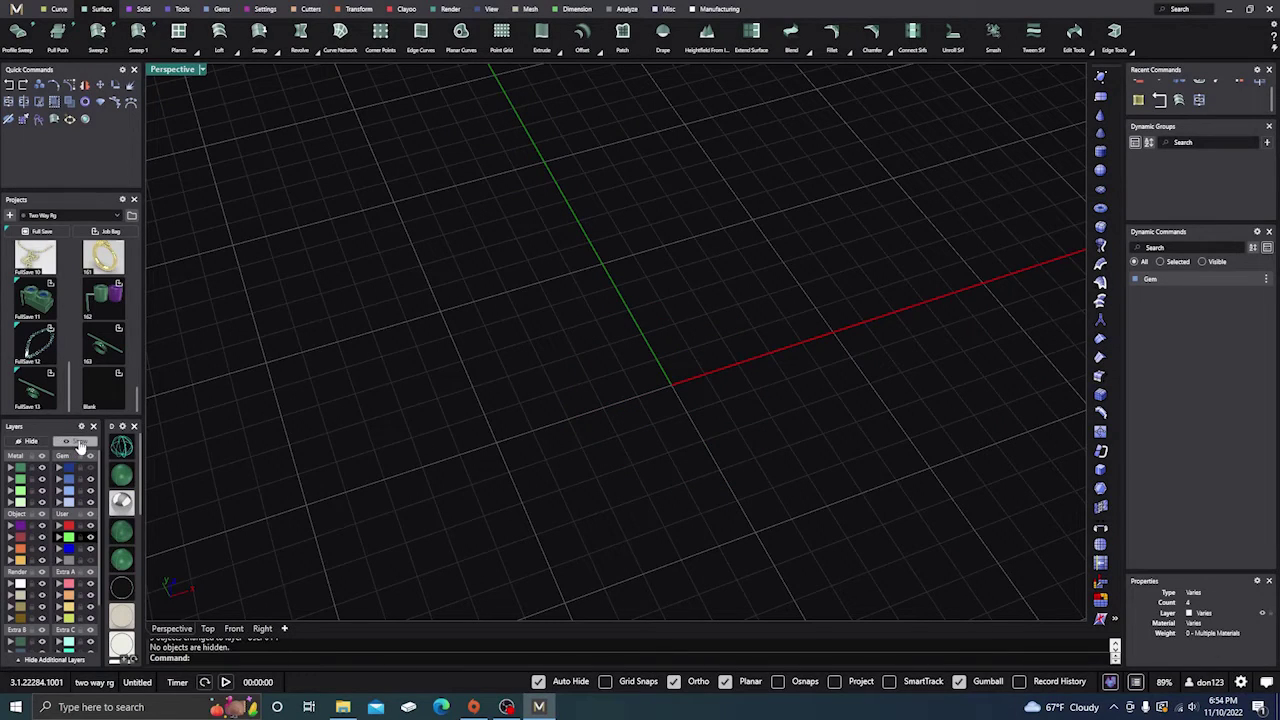
left_click(91, 476)
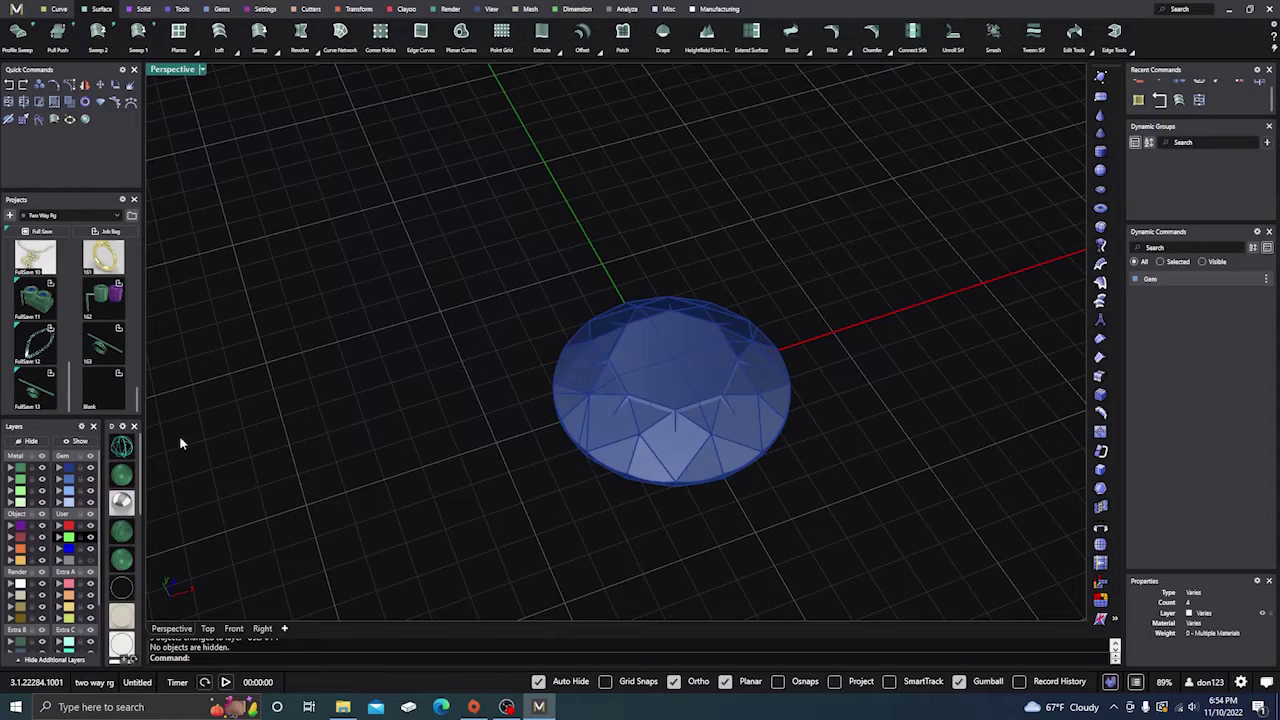
- Move the custom diamond along the green axis, clear of the library round gem, and bring that gem close beside it
left_click(623, 380)
left_click_drag(654, 373, 540, 177)
left_click(503, 380)
right_click_drag(503, 380, 671, 438)
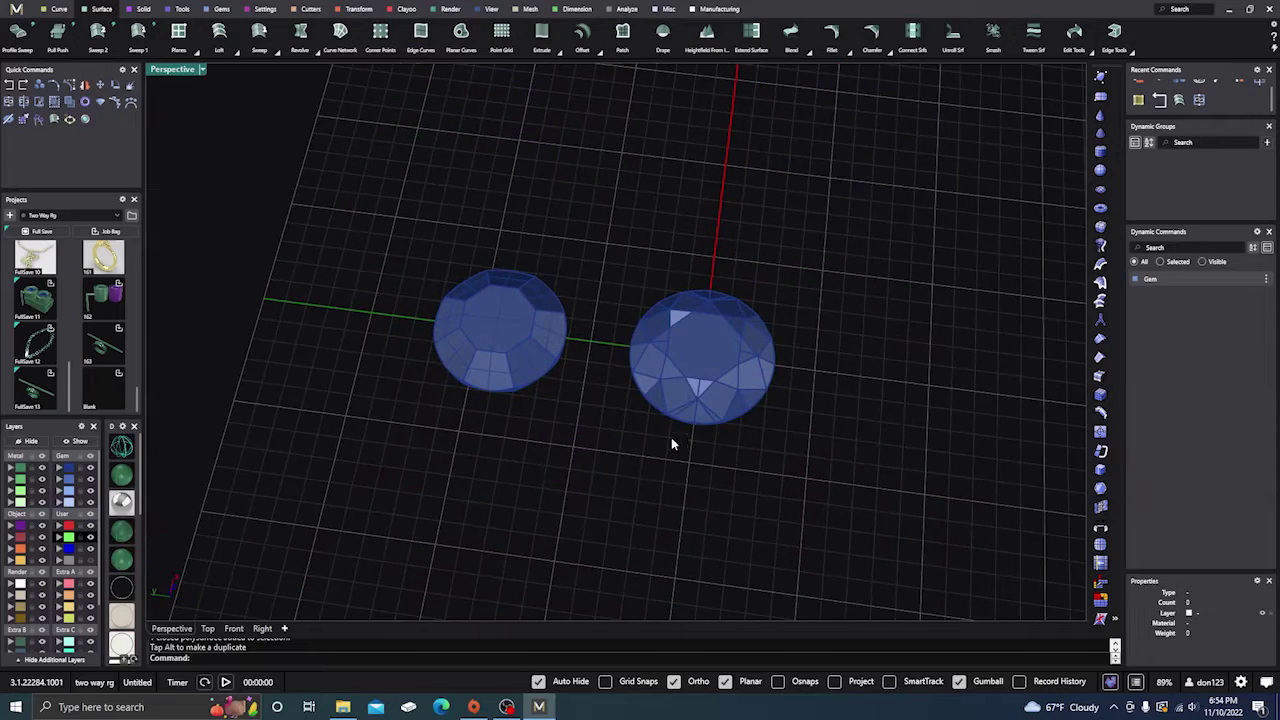
left_click(705, 359)
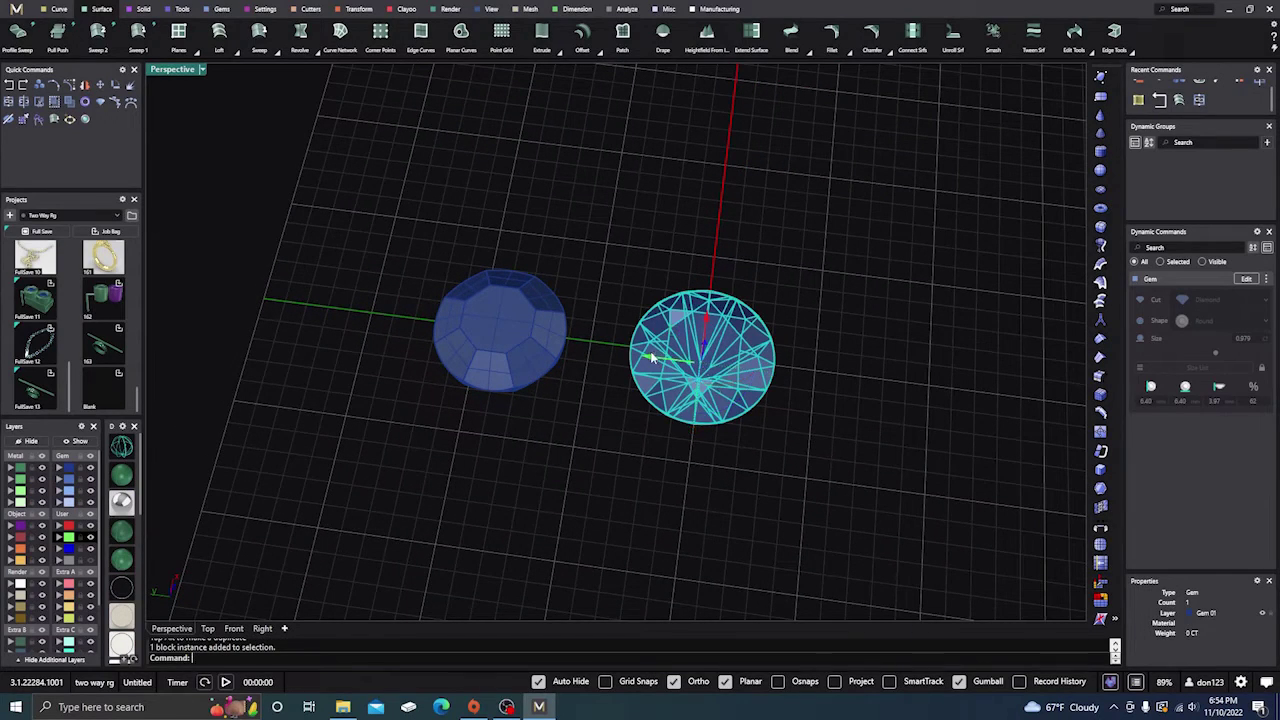
left_click_drag(655, 356, 605, 350)
left_click(518, 333)
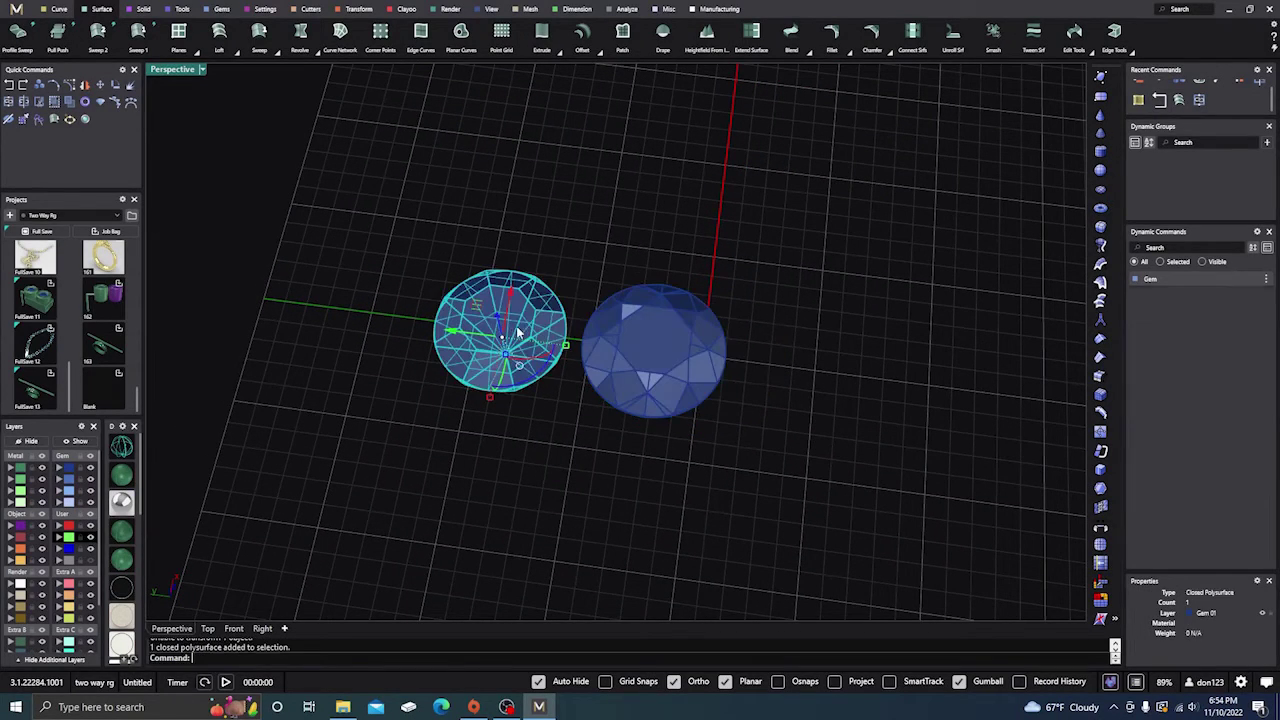
left_click(357, 332)
- Switch the perspective view to the realistic gem display mode and open Render Studio
scroll(520, 371, "up", 5)
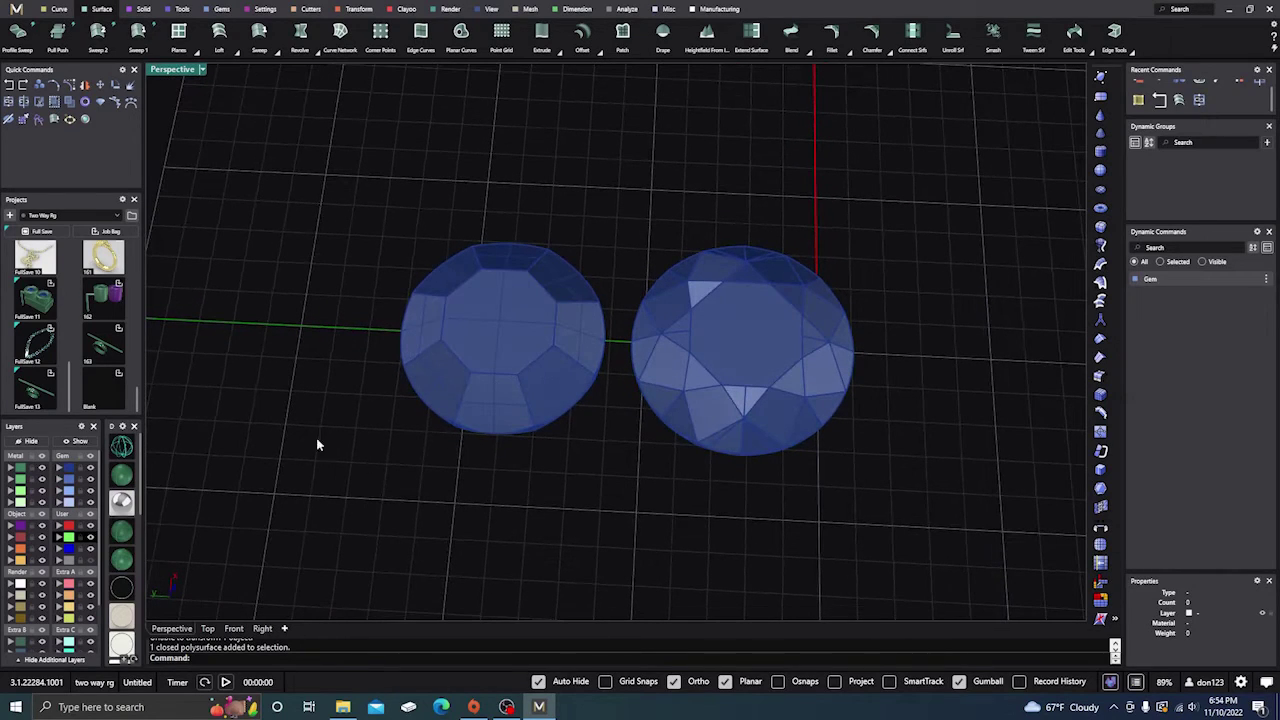
left_click(120, 508)
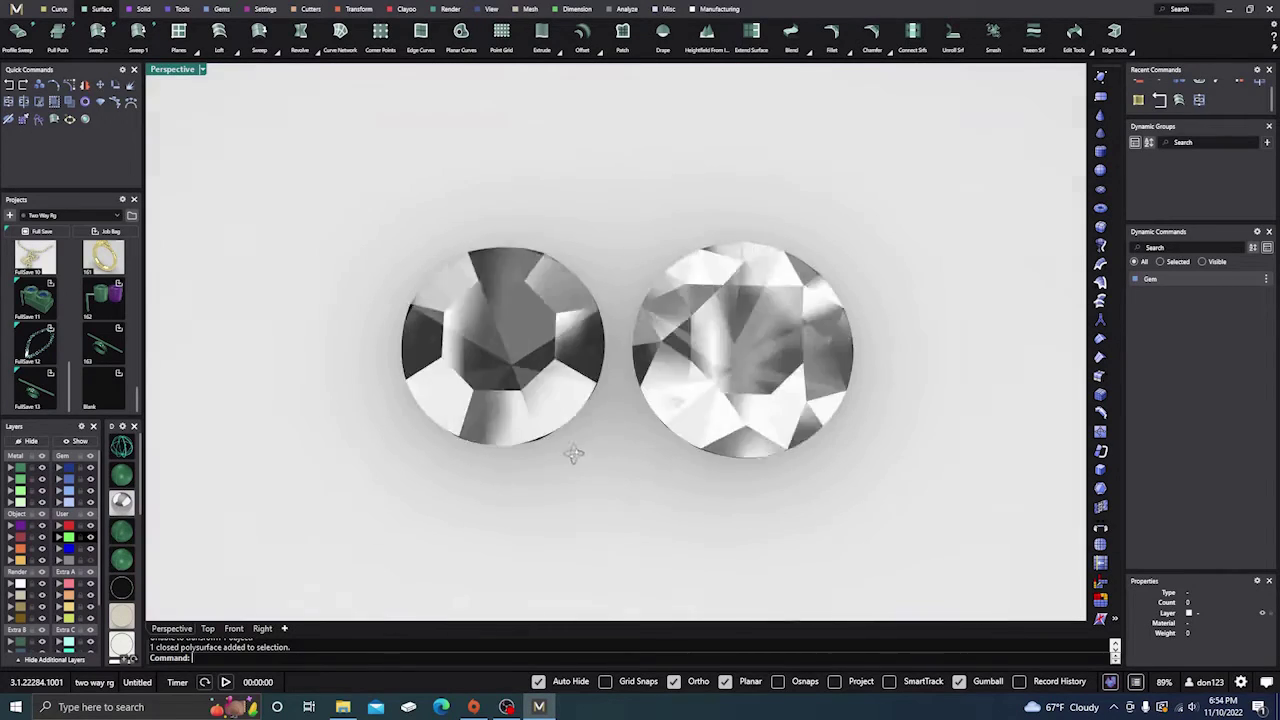
mouse_move(573, 475)
right_mouse_down()
mouse_move(557, 443)
mouse_move(580, 409)
mouse_move(576, 263)
mouse_move(607, 272)
mouse_move(549, 369)
mouse_move(620, 163)
mouse_move(714, 137)
mouse_move(711, 255)
mouse_move(592, 405)
mouse_move(574, 457)
right_mouse_up()
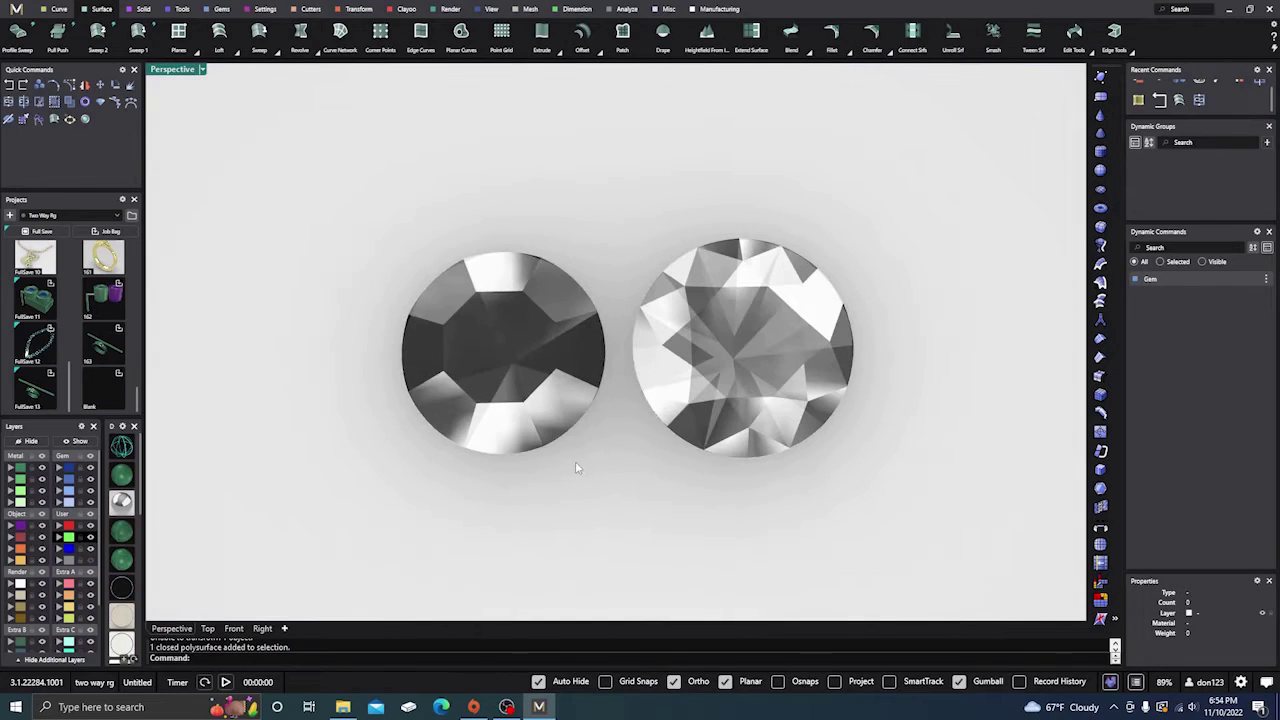
left_click(85, 119)
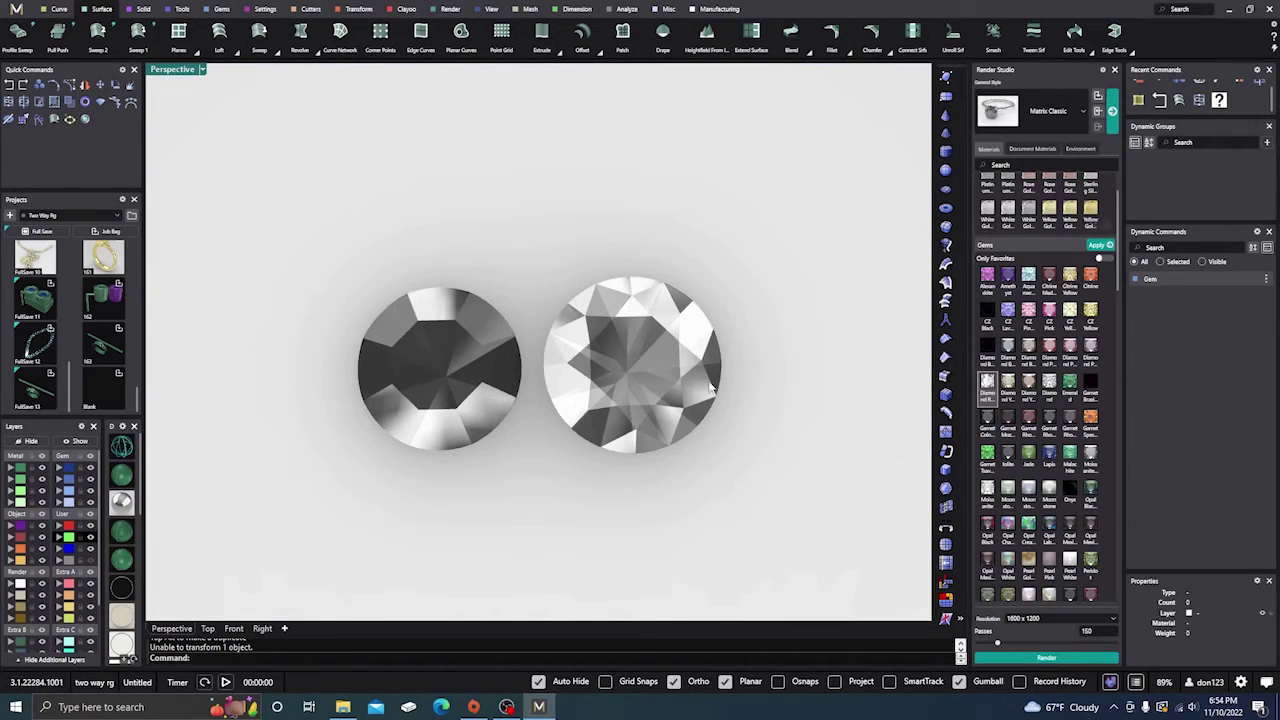
- Apply the clear Diamond gem material to both the library gem and the custom diamond
scroll(765, 330, "up", 3)
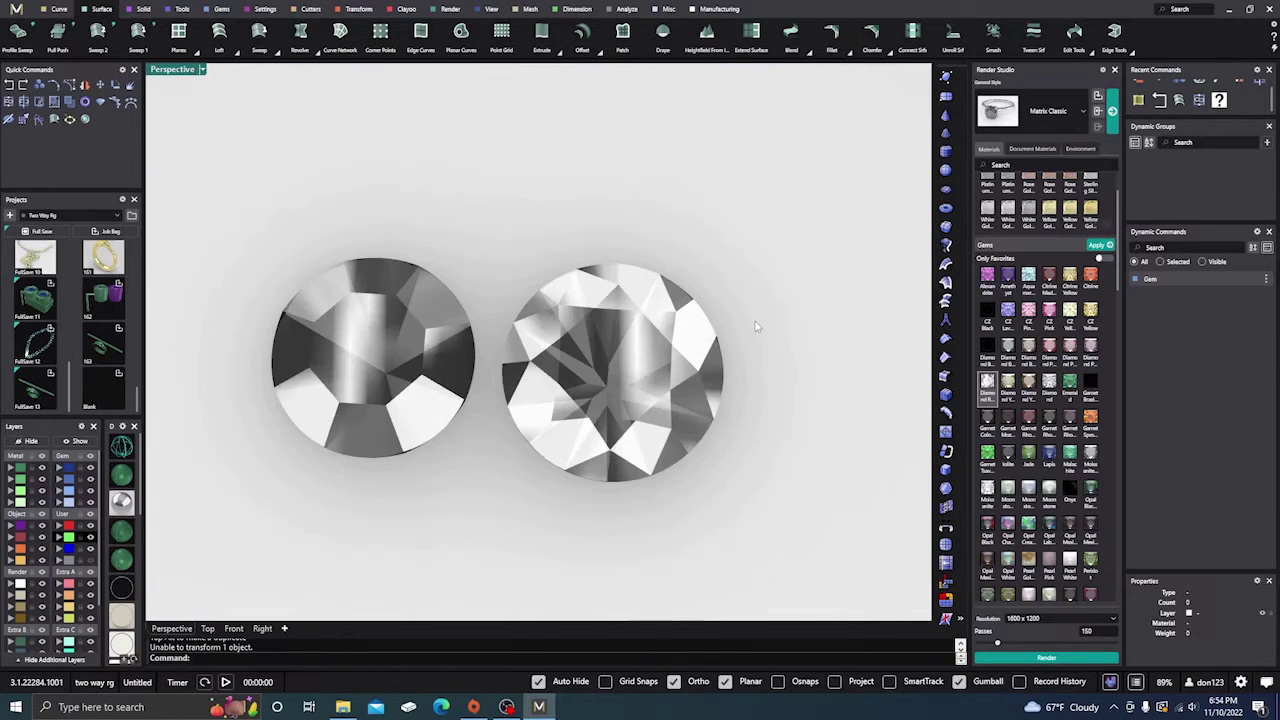
scroll(770, 320, "down", 3)
right_click_drag(810, 343, 777, 240)
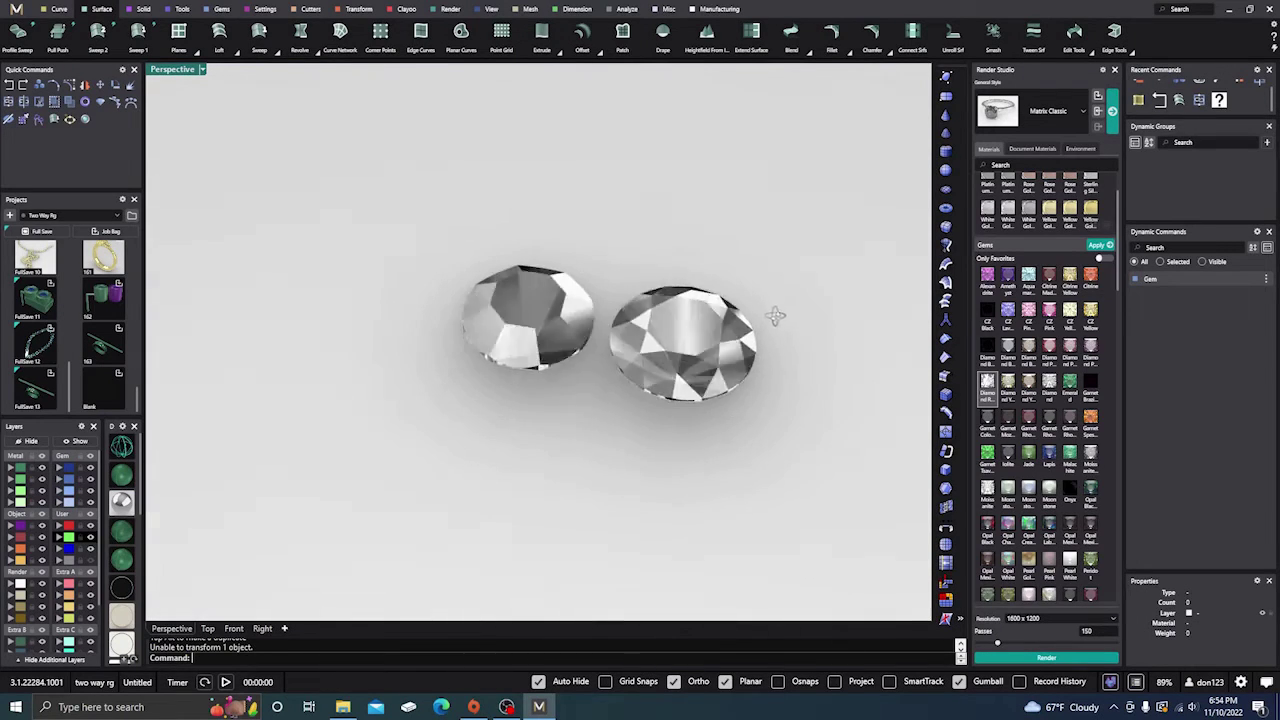
scroll(765, 310, "up", 2)
right_click_drag(695, 311, 679, 365)
scroll(671, 358, "up", 4)
scroll(679, 365, "down", 3)
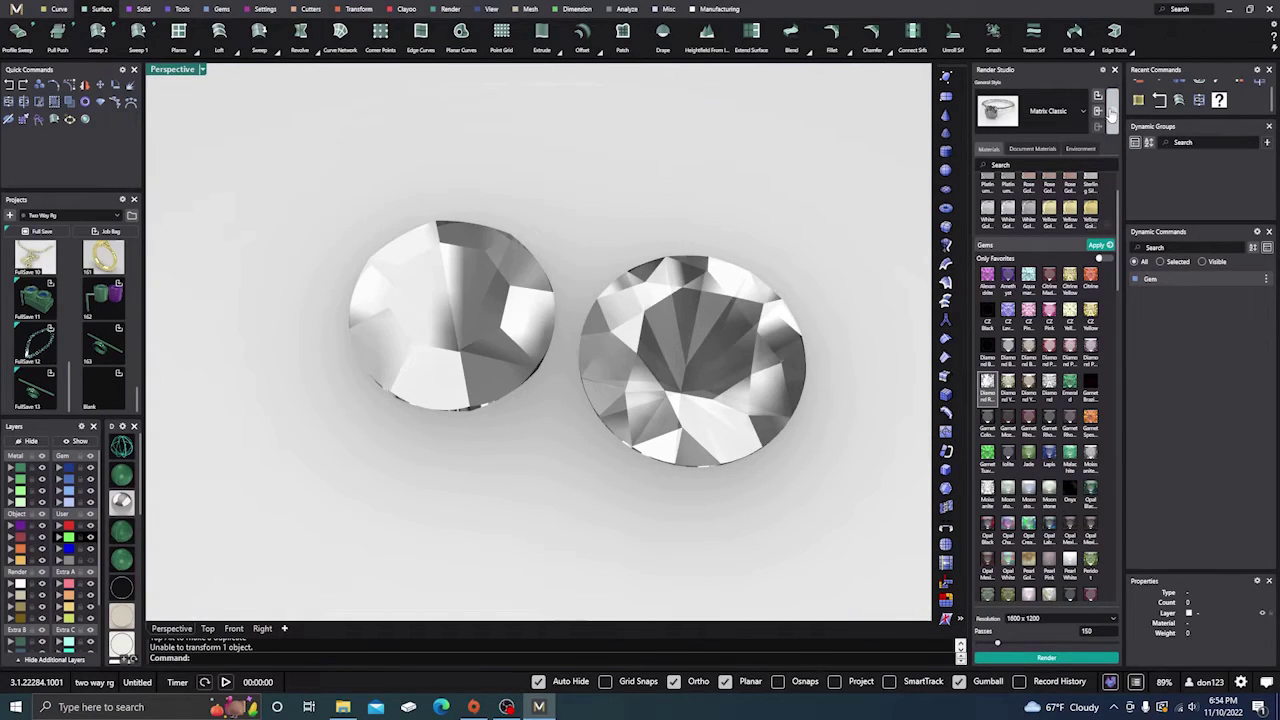
left_click(672, 335)
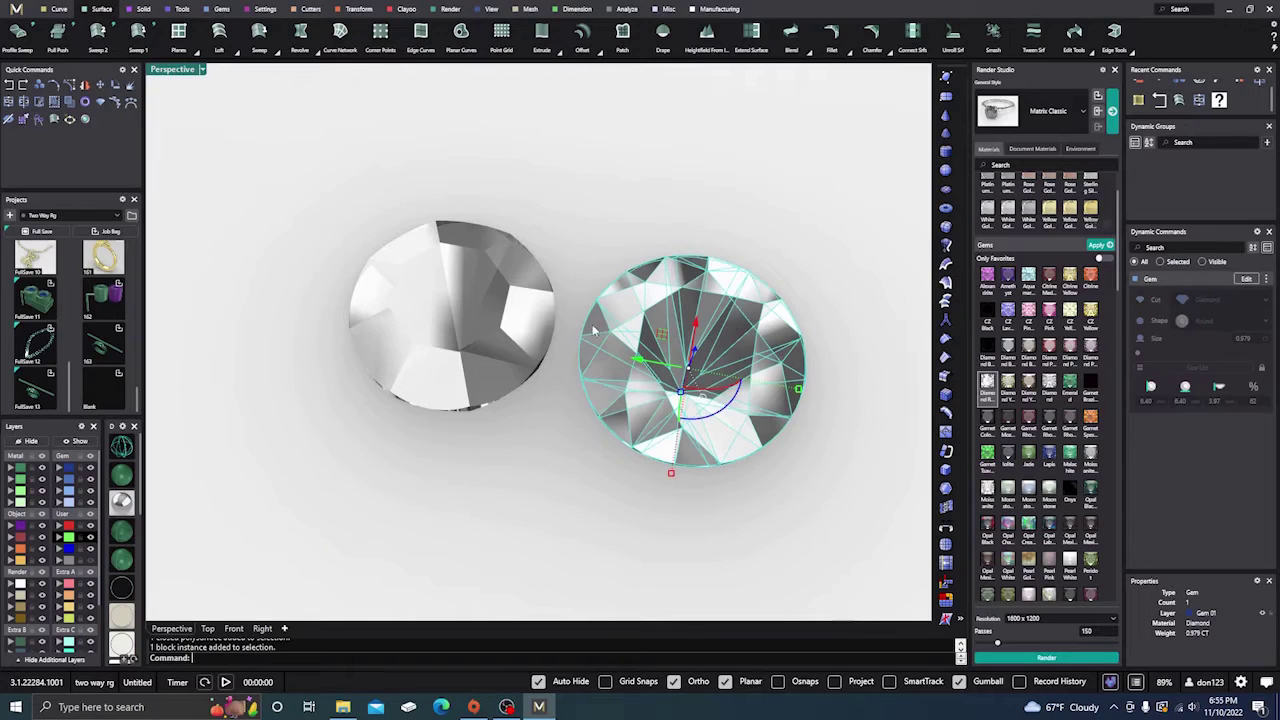
left_click(416, 294, "shift")
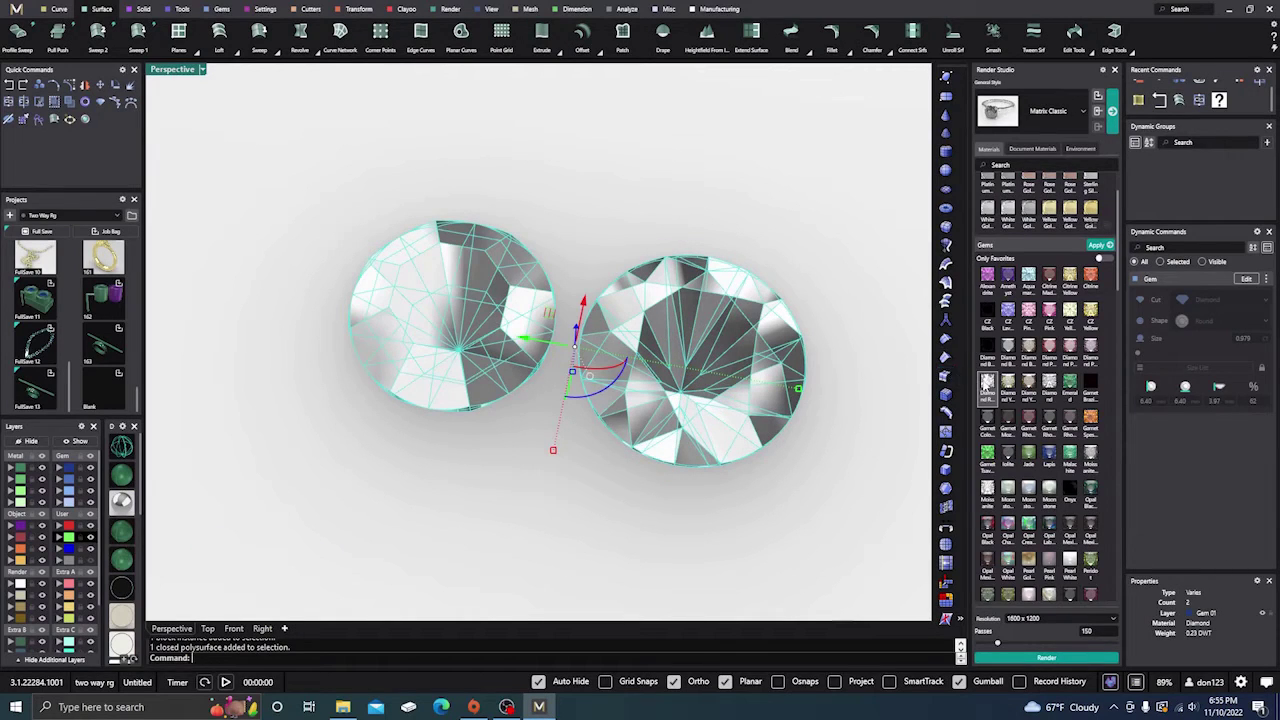
left_click(1100, 247)
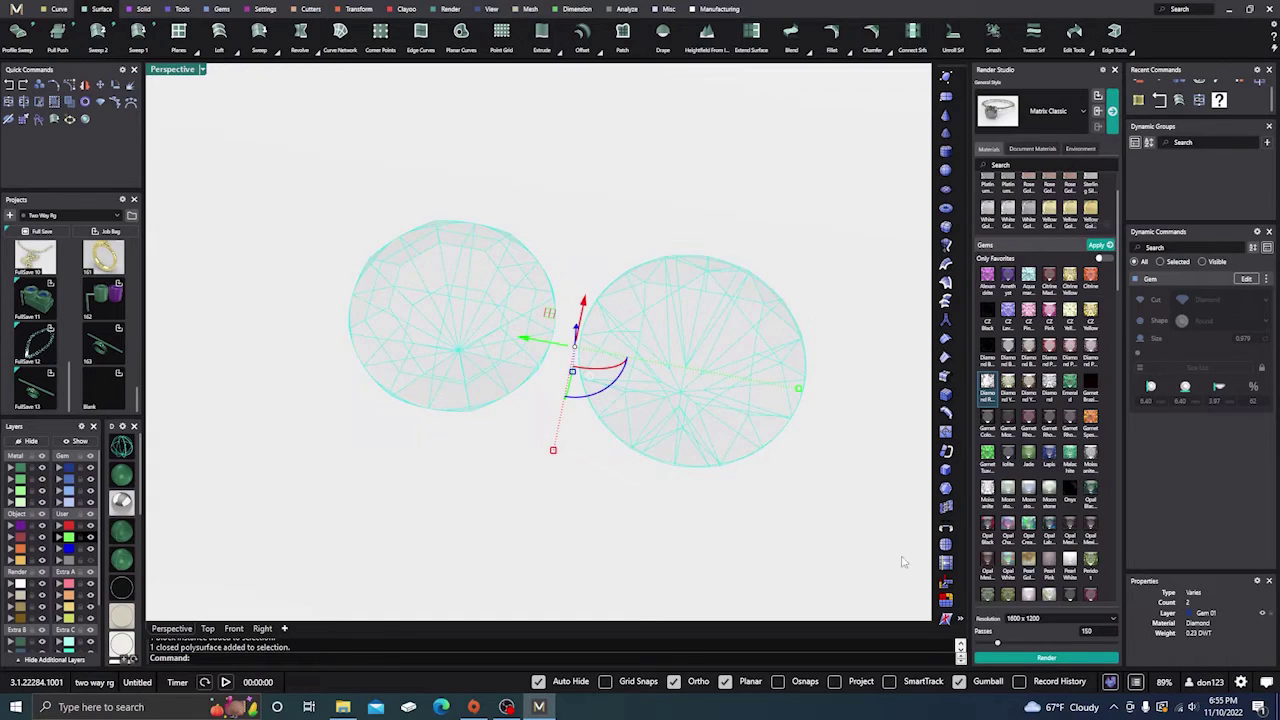
- Render both gems with the NVIDIA denoiser enabled and compare them in the maximized render window
left_click(1036, 659)
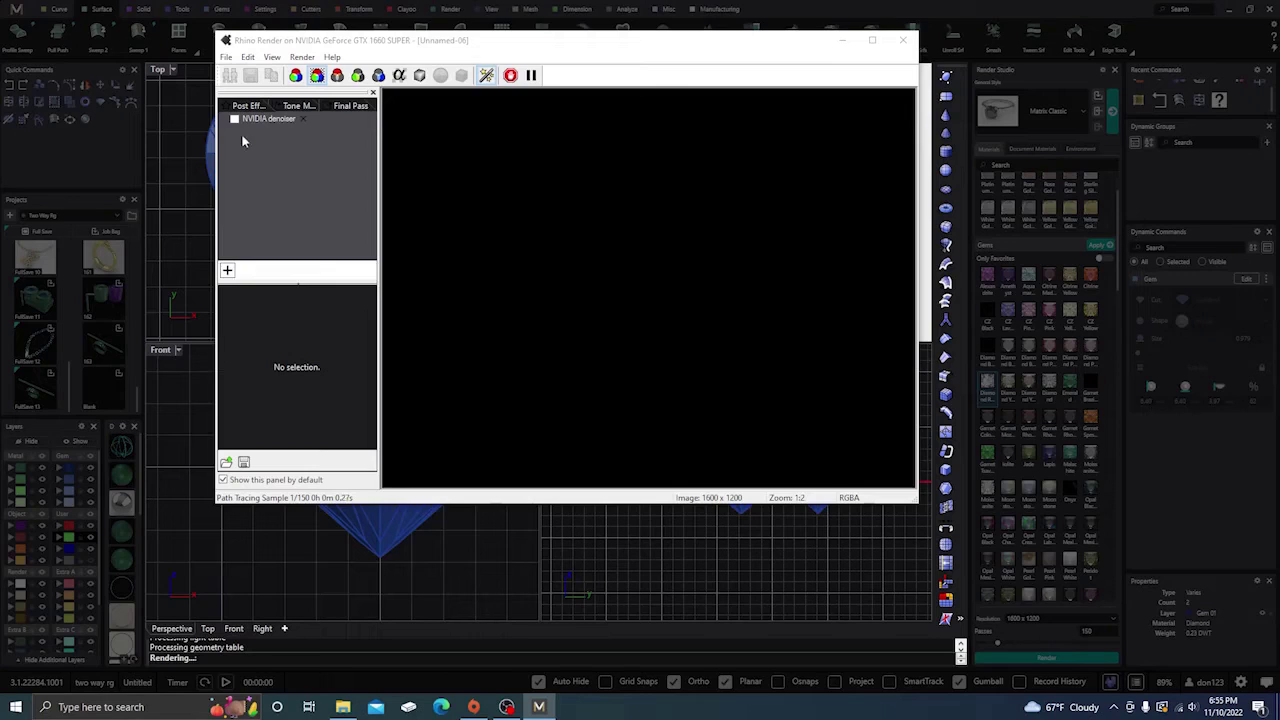
left_click(235, 119)
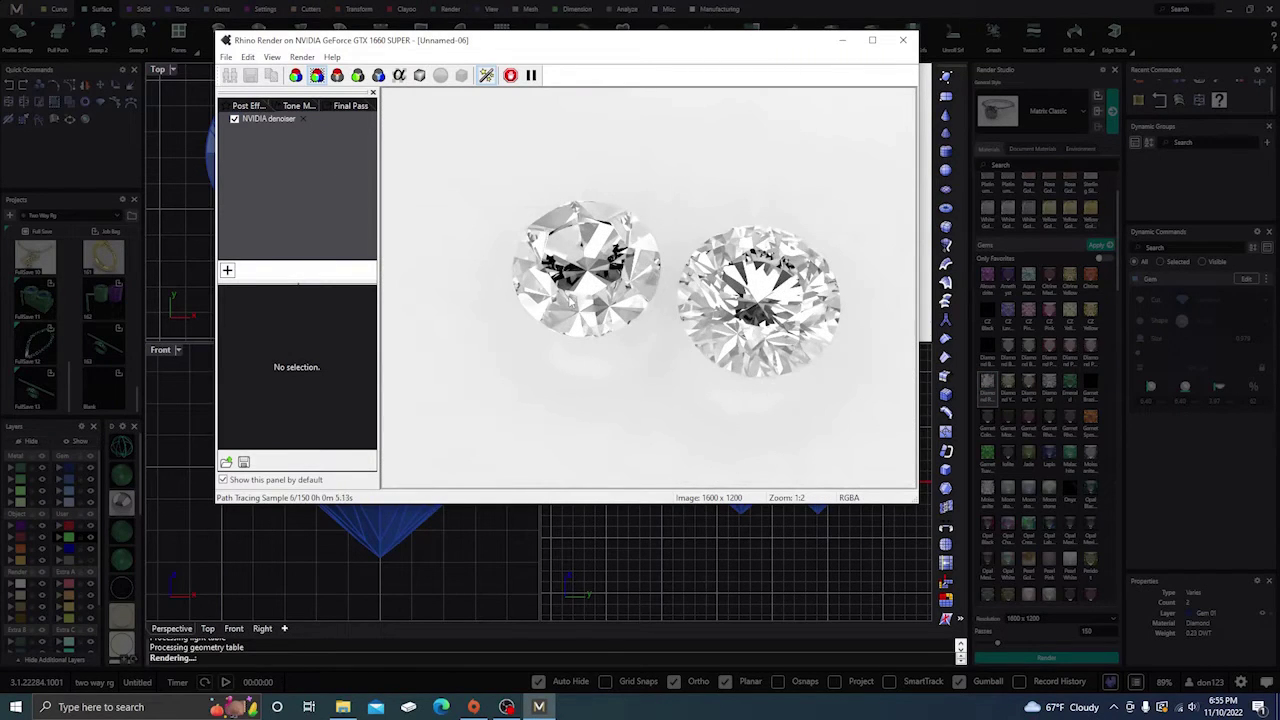
left_click(872, 40)
scroll(800, 246, "up", 1)
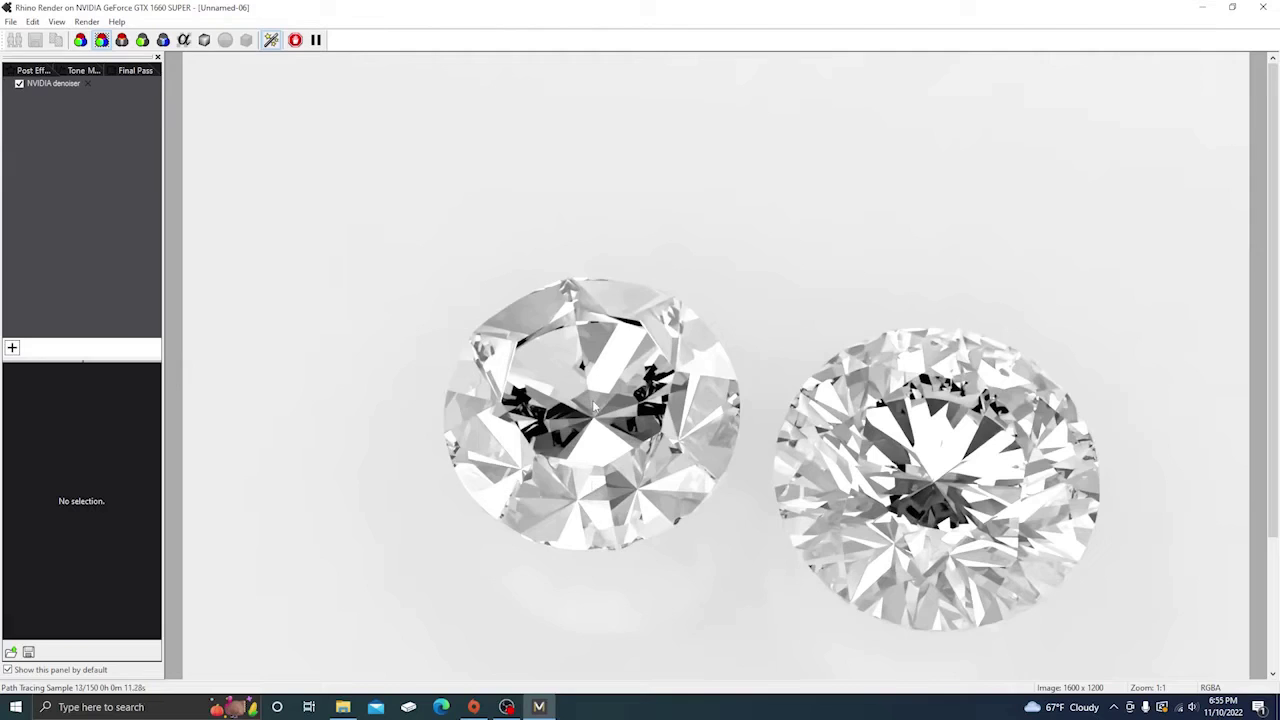
scroll(599, 367, "down", 1)
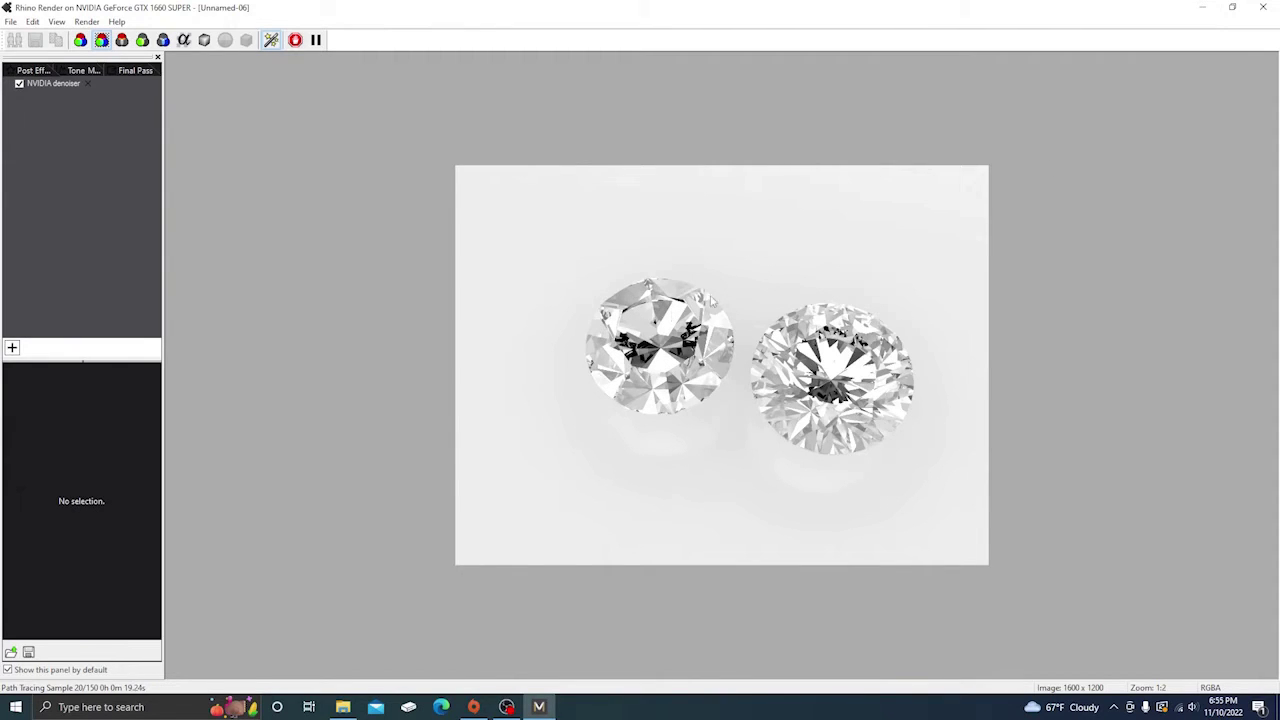
- Stop the diamond render and close its window without saving the post effects, returning to the shaded model view
left_click(1263, 7)
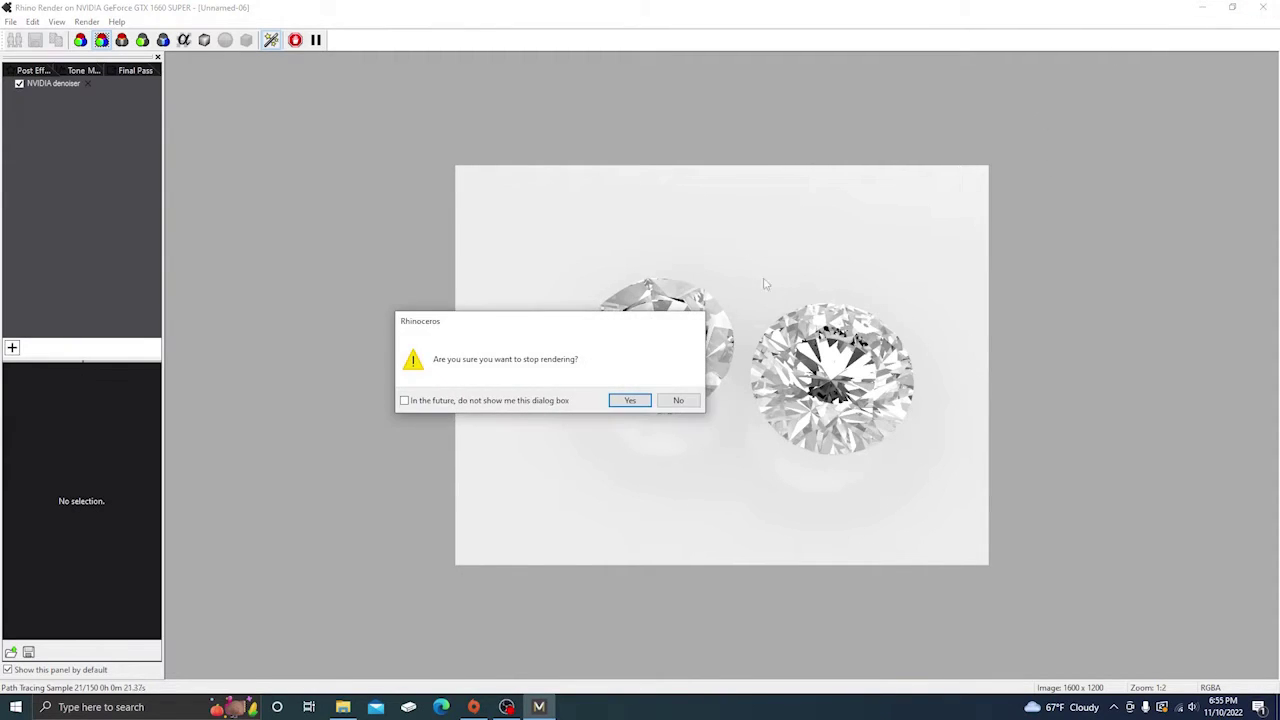
left_click(632, 402)
left_click(657, 401)
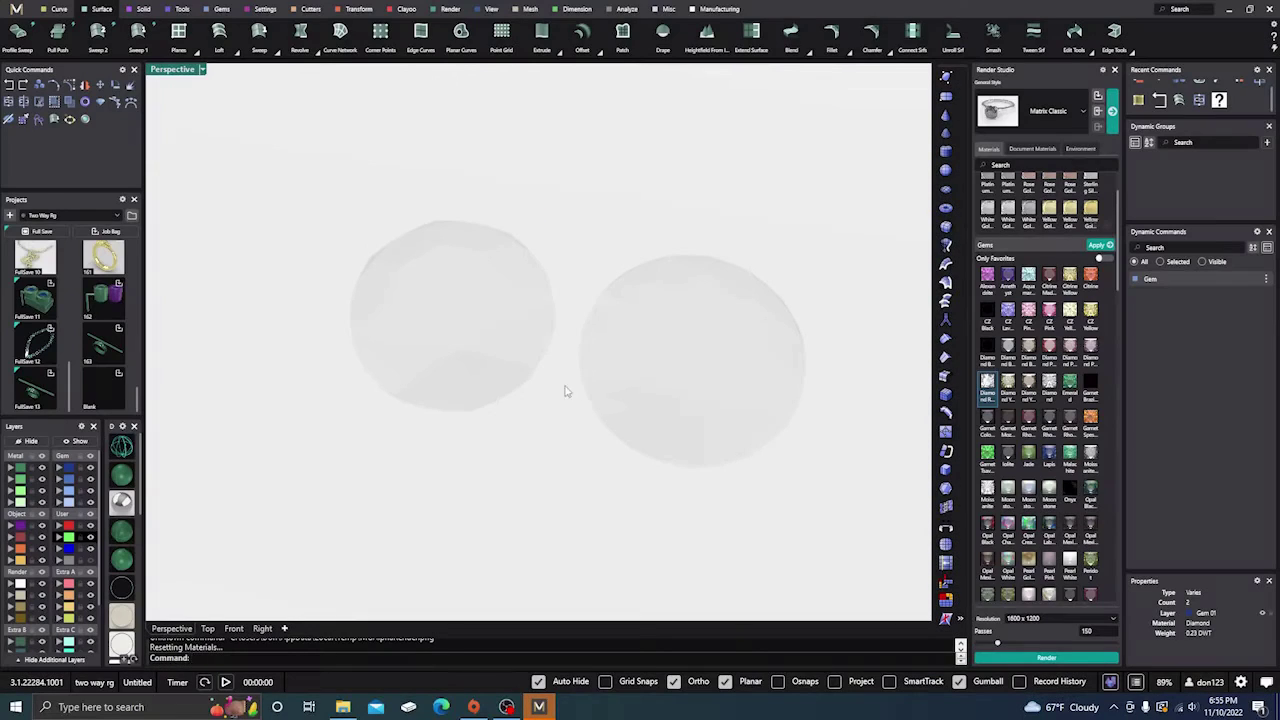
scroll(681, 318, "down", 3)
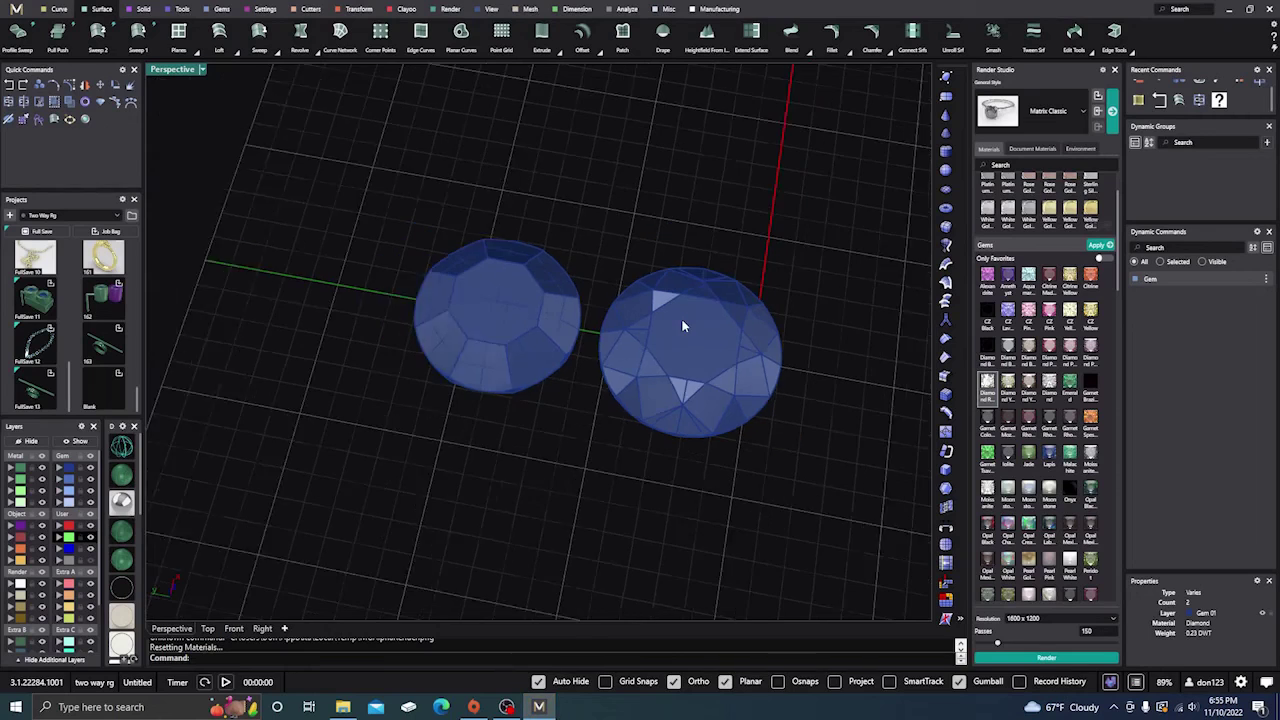
- Apply the Topaz Blazing Red gem material to the custom faceted gem
left_click(537, 318)
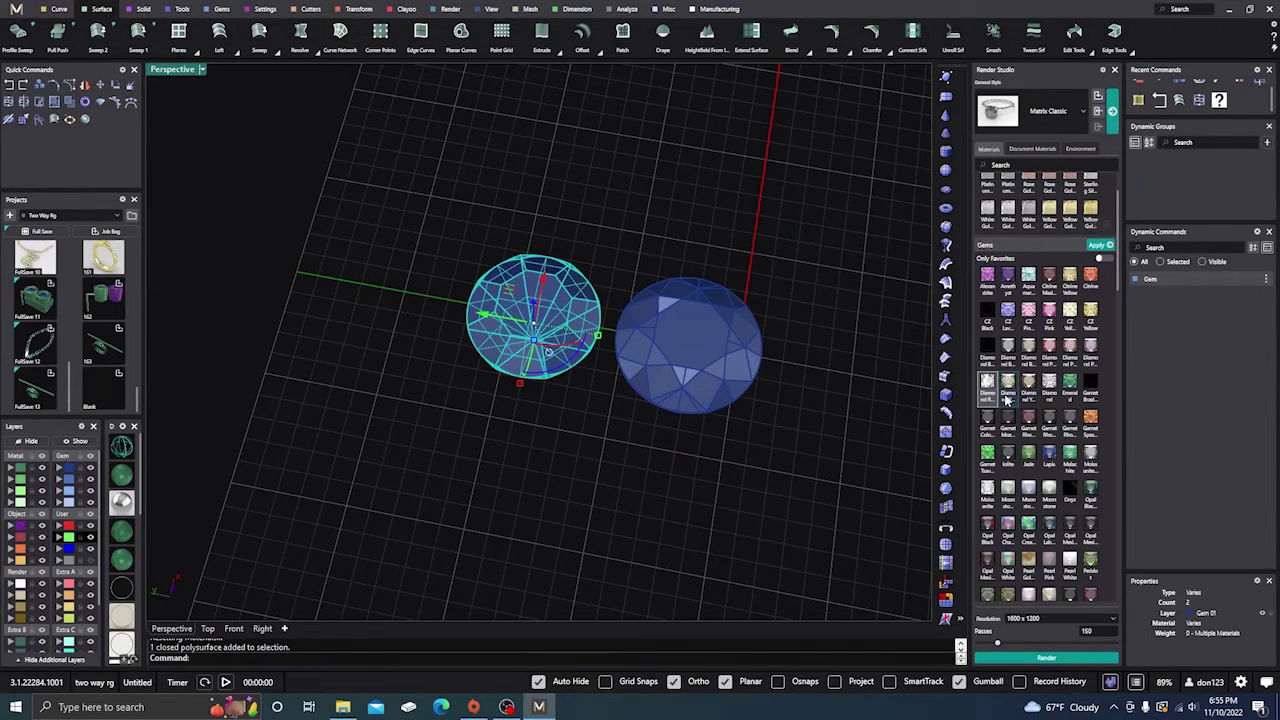
scroll(1010, 398, "down", 3)
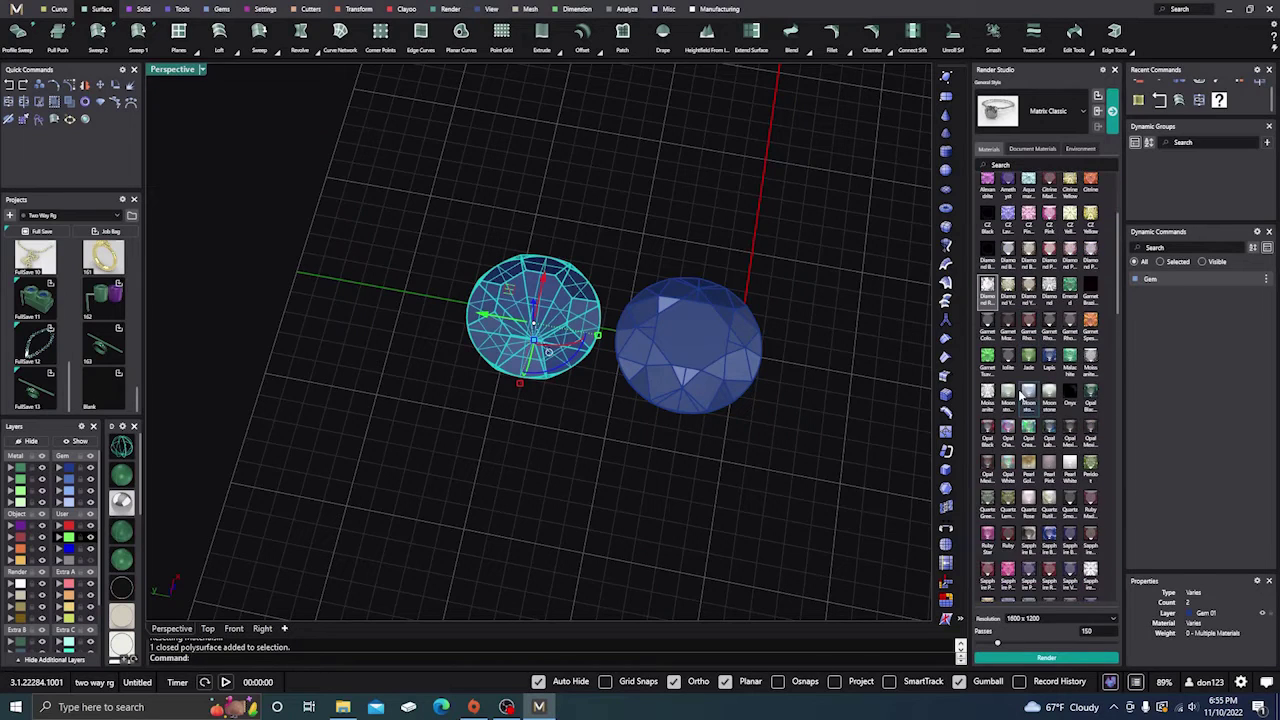
scroll(1020, 396, "down", 3)
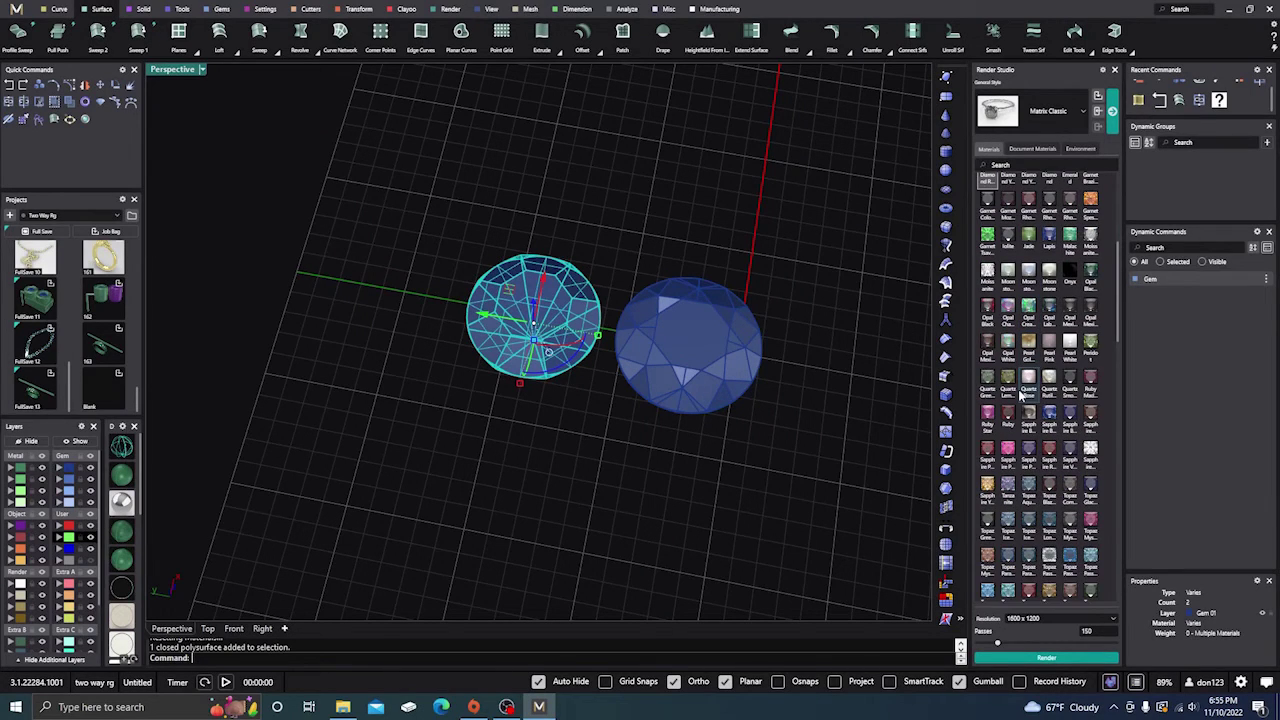
scroll(1020, 396, "down", 1)
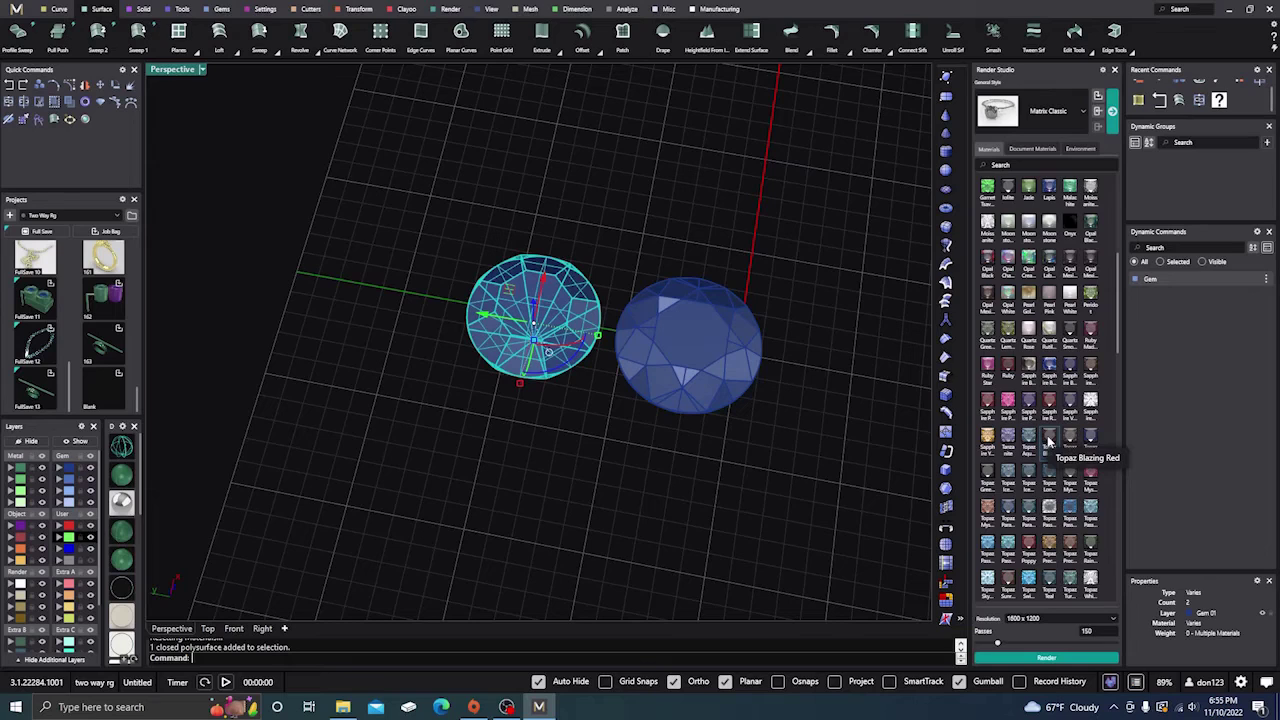
left_click(1048, 440)
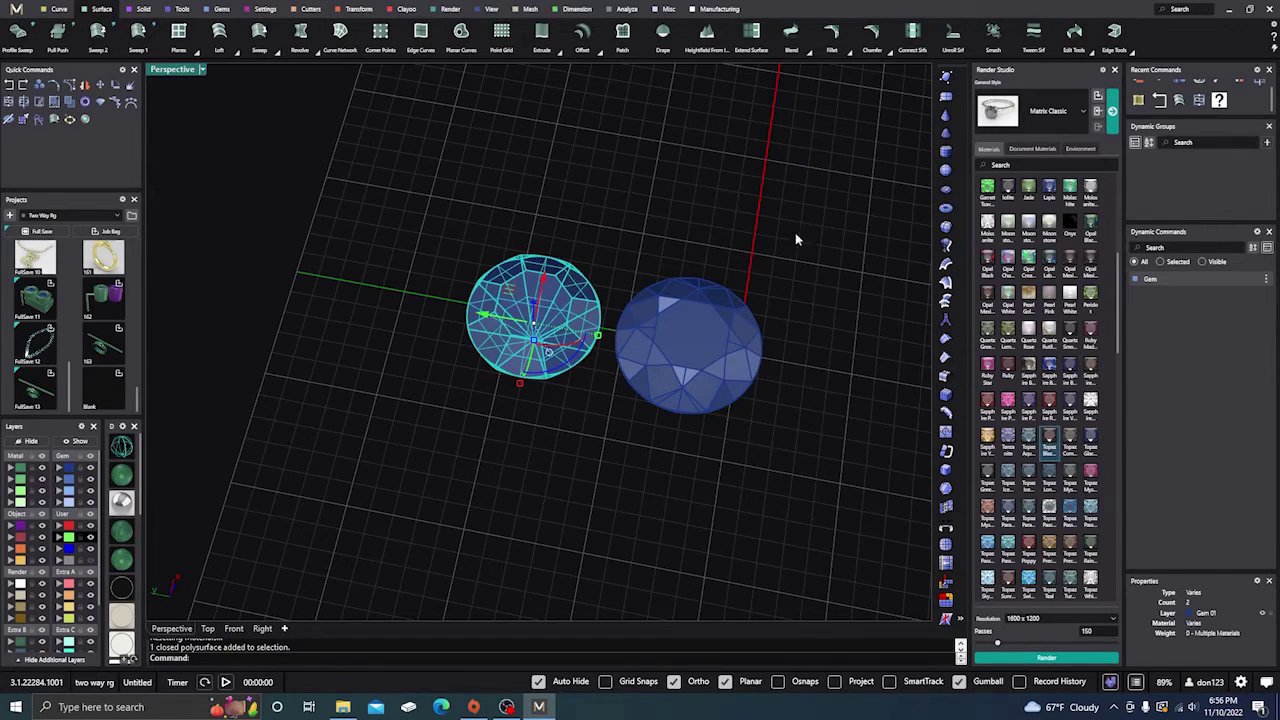
scroll(1050, 288, "up", 2)
scroll(1051, 284, "up", 4)
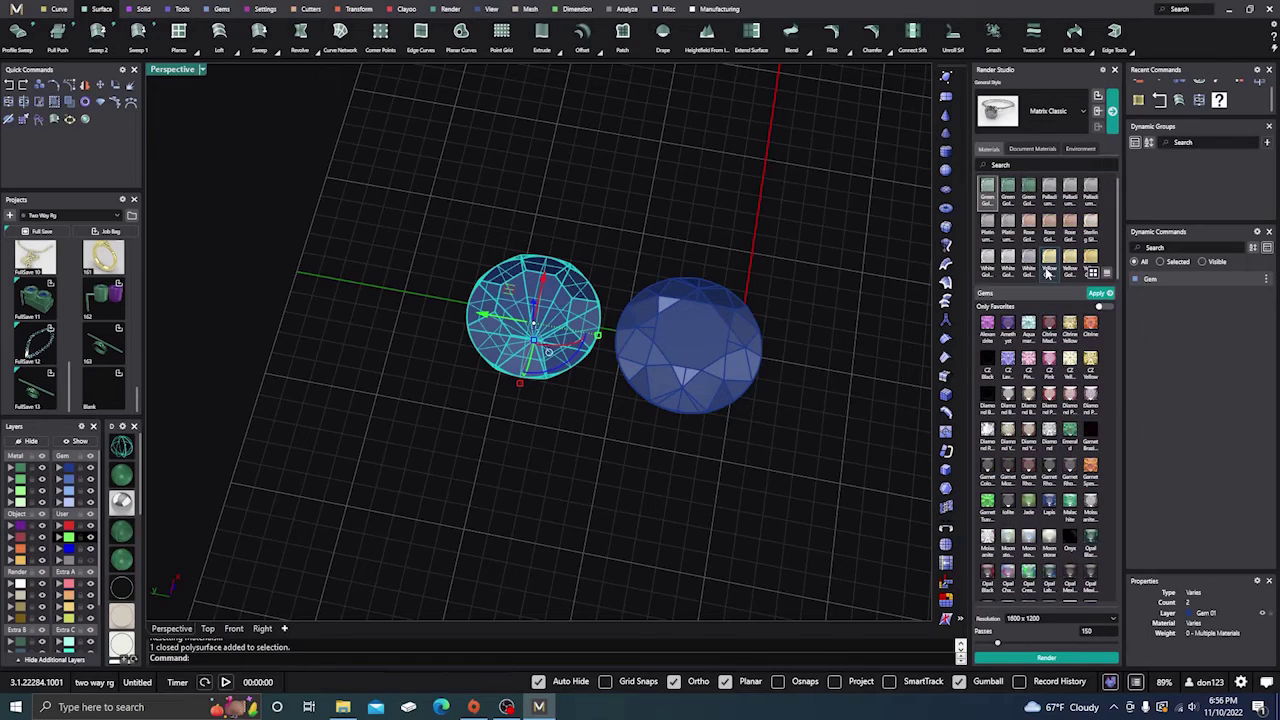
left_click(1097, 295)
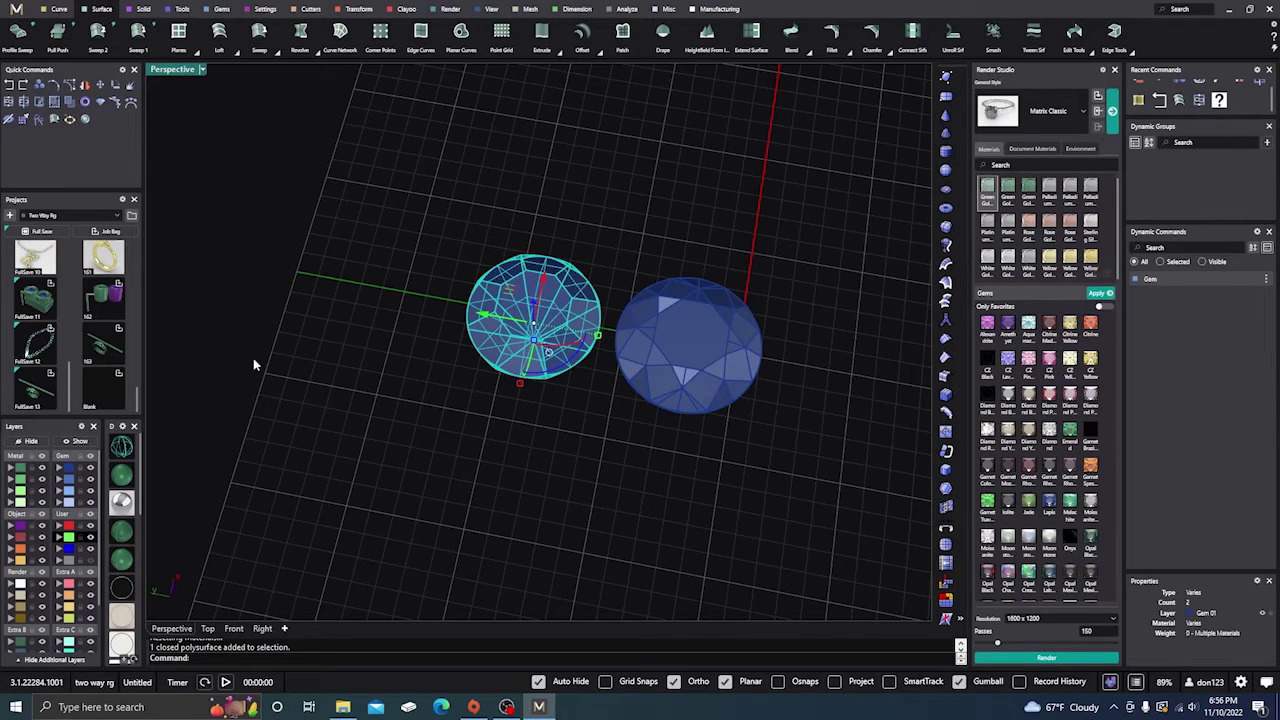
- Switch the perspective view to the realistic gem display mode and frame both gems from above
left_click(121, 502)
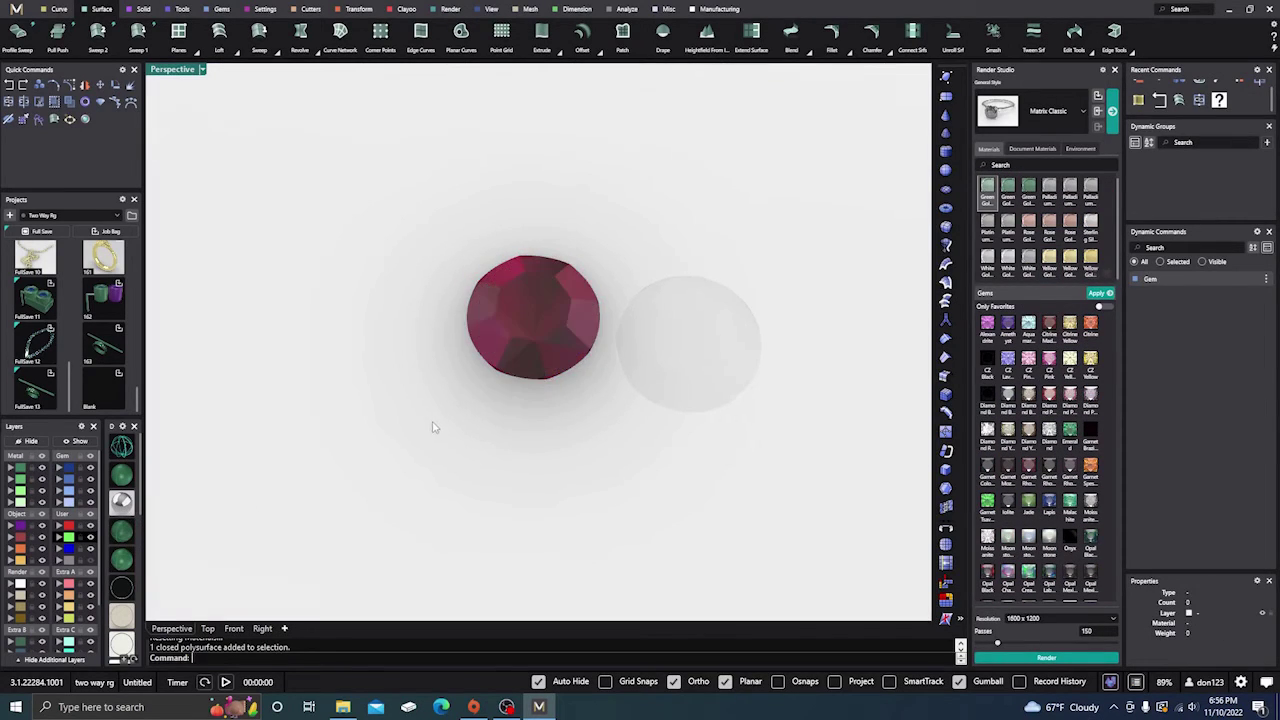
mouse_move(433, 427)
right_mouse_down()
mouse_move(443, 486)
mouse_move(429, 400)
mouse_move(423, 434)
mouse_move(449, 440)
right_mouse_up()
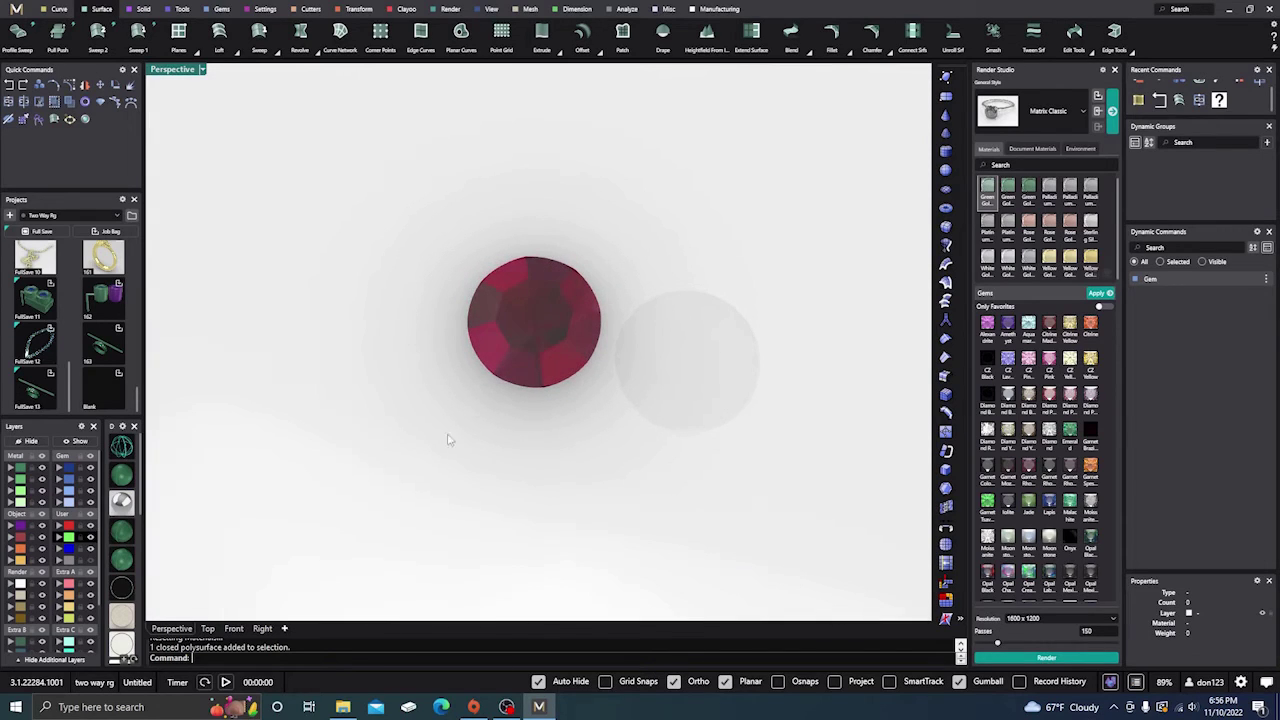
scroll(583, 343, "up", 2)
scroll(563, 363, "down", 2)
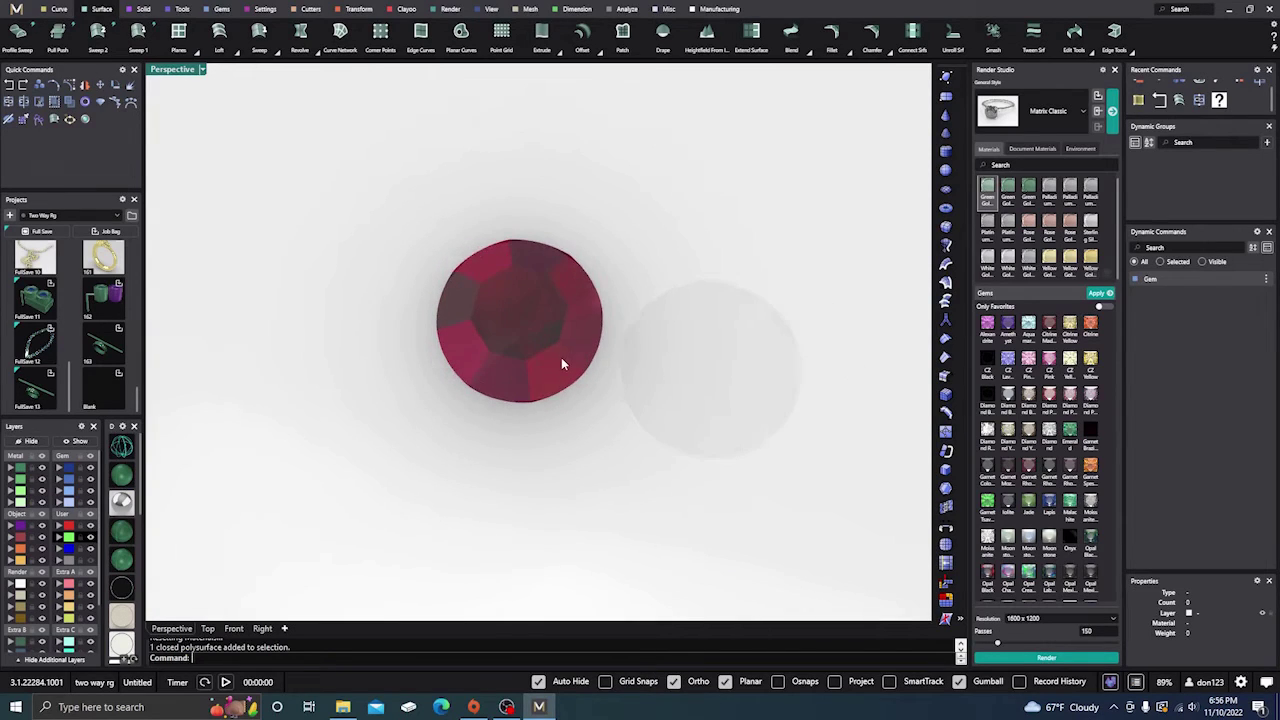
- Render the red custom gem beside the library diamond with the NVIDIA denoiser enabled, and inspect both stones up close
left_click(1027, 656)
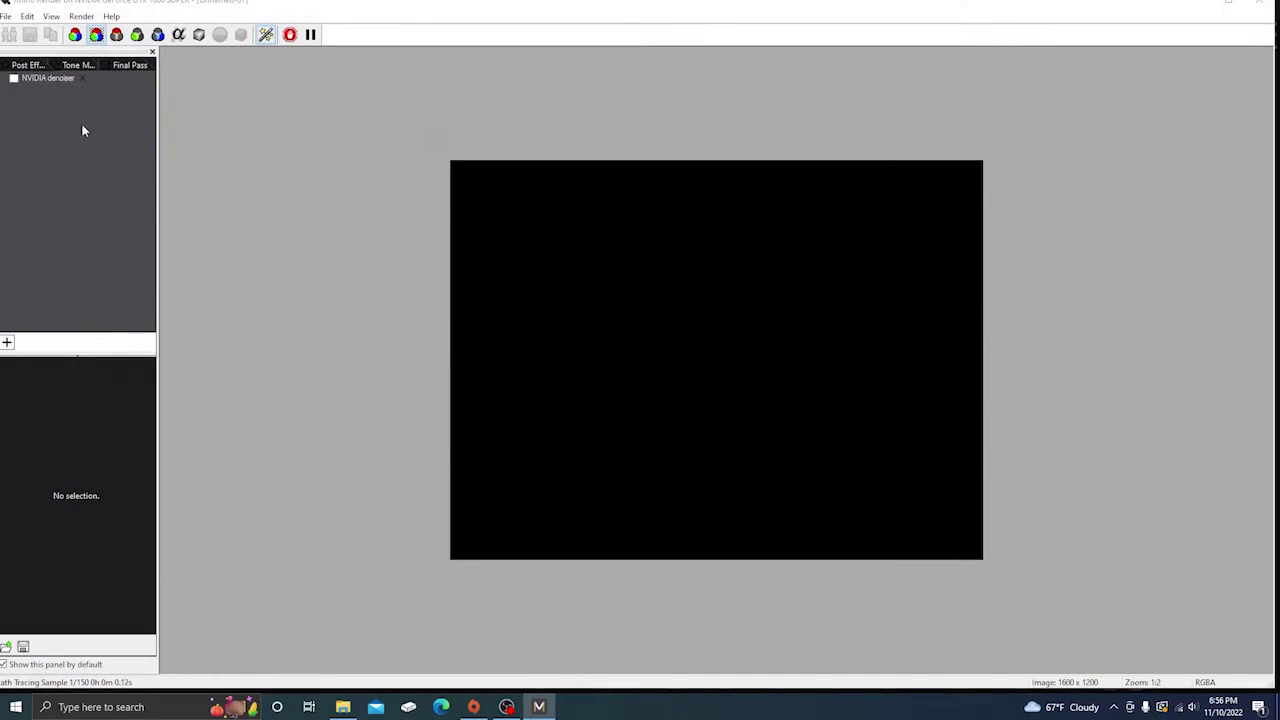
left_click(13, 78)
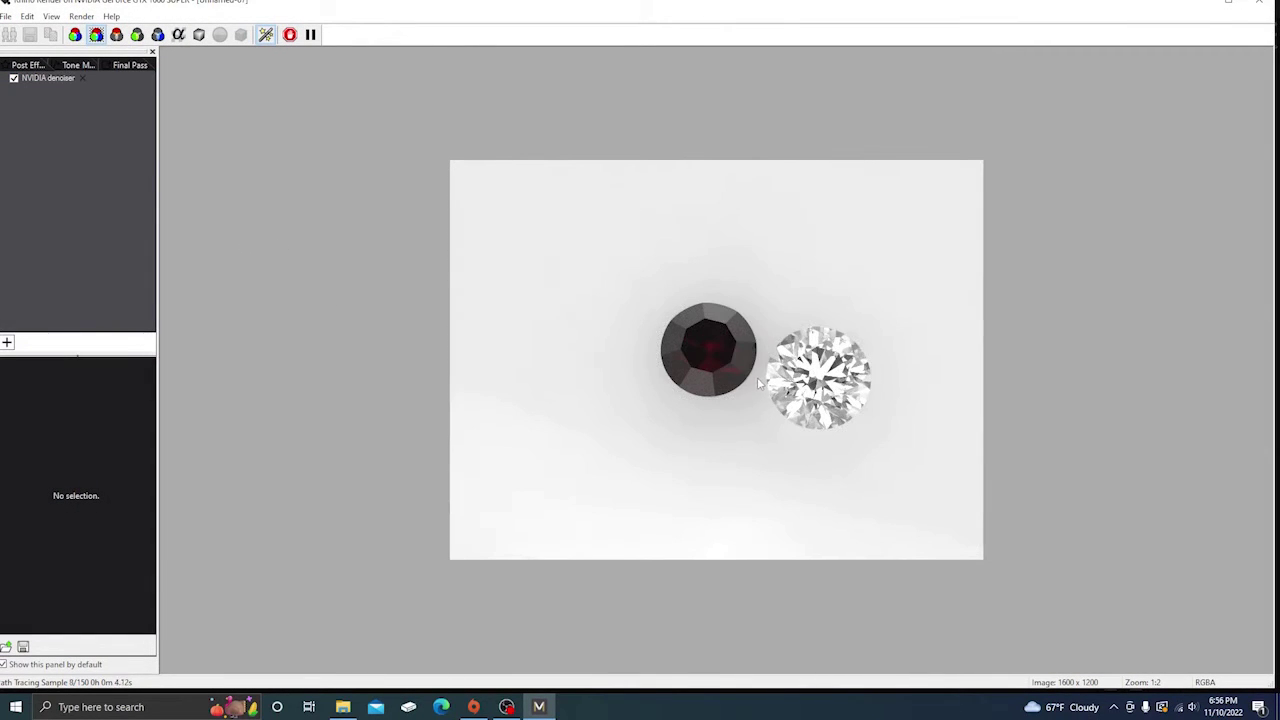
scroll(759, 384, "up", 1)
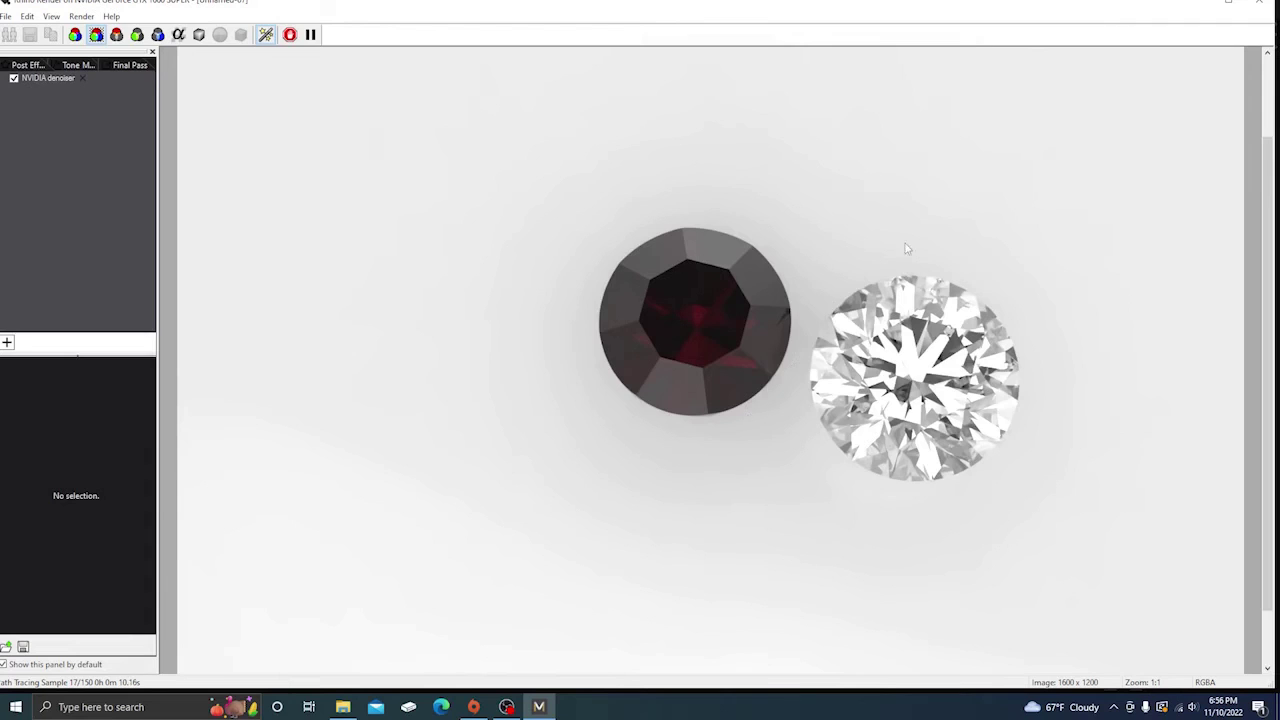
scroll(951, 433, "down", 1)
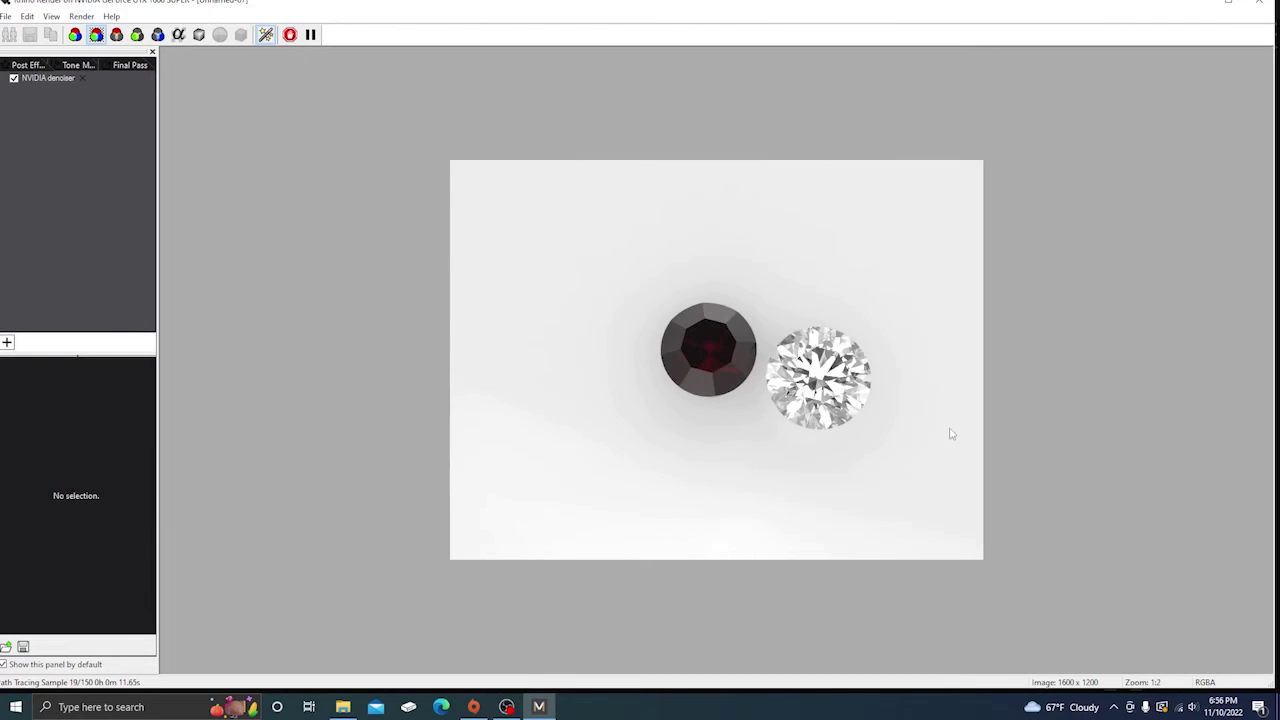
- Stop the render and close its window, saving the post effects to the document
left_click(1259, 4)
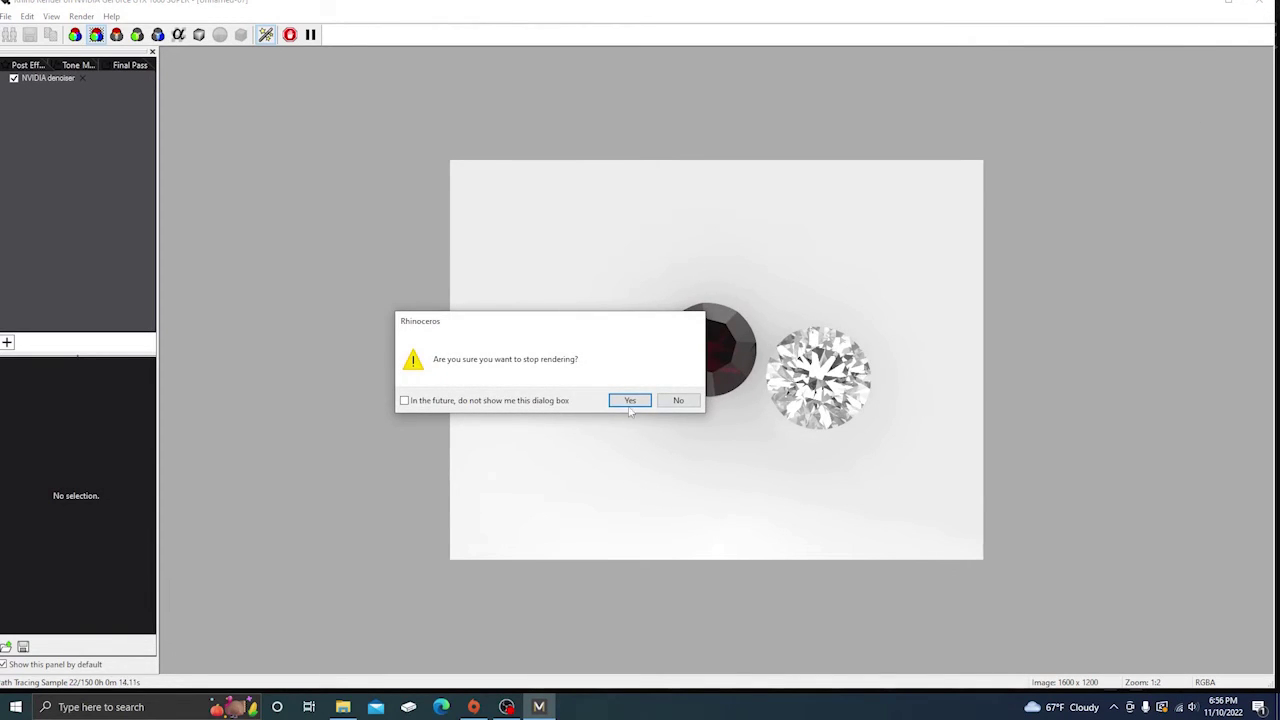
left_click(629, 405)
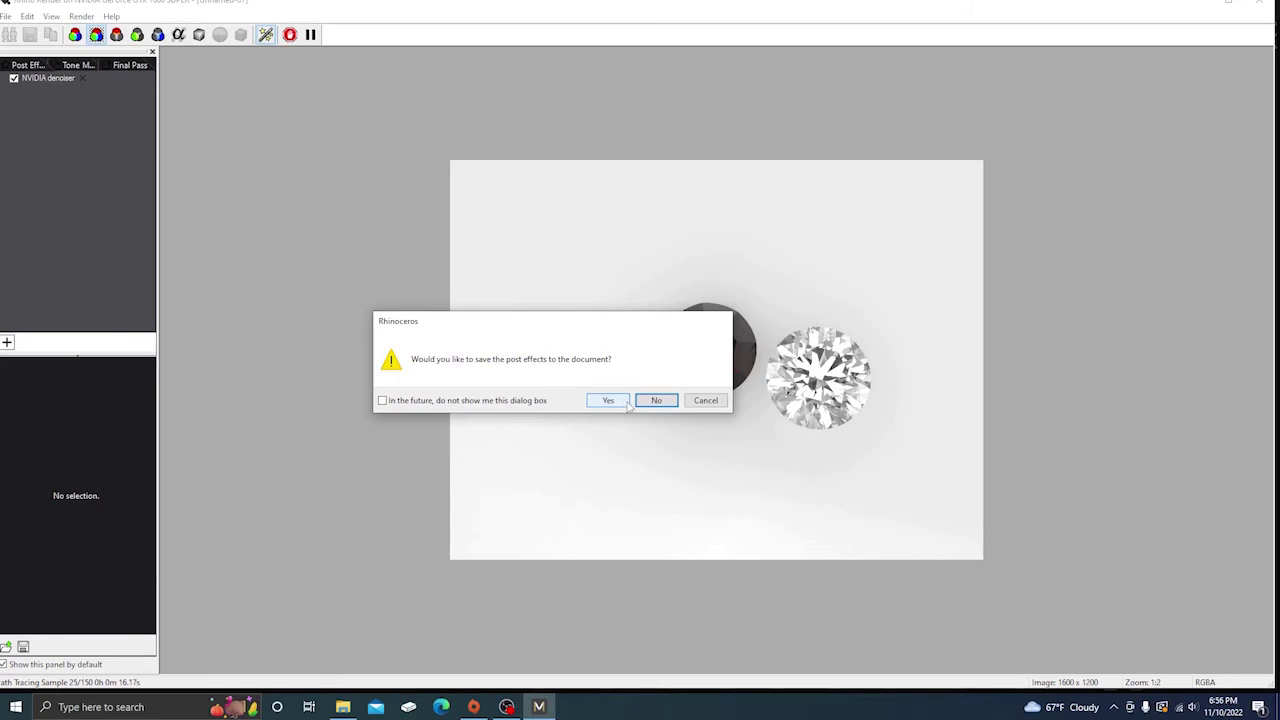
left_click(626, 402)
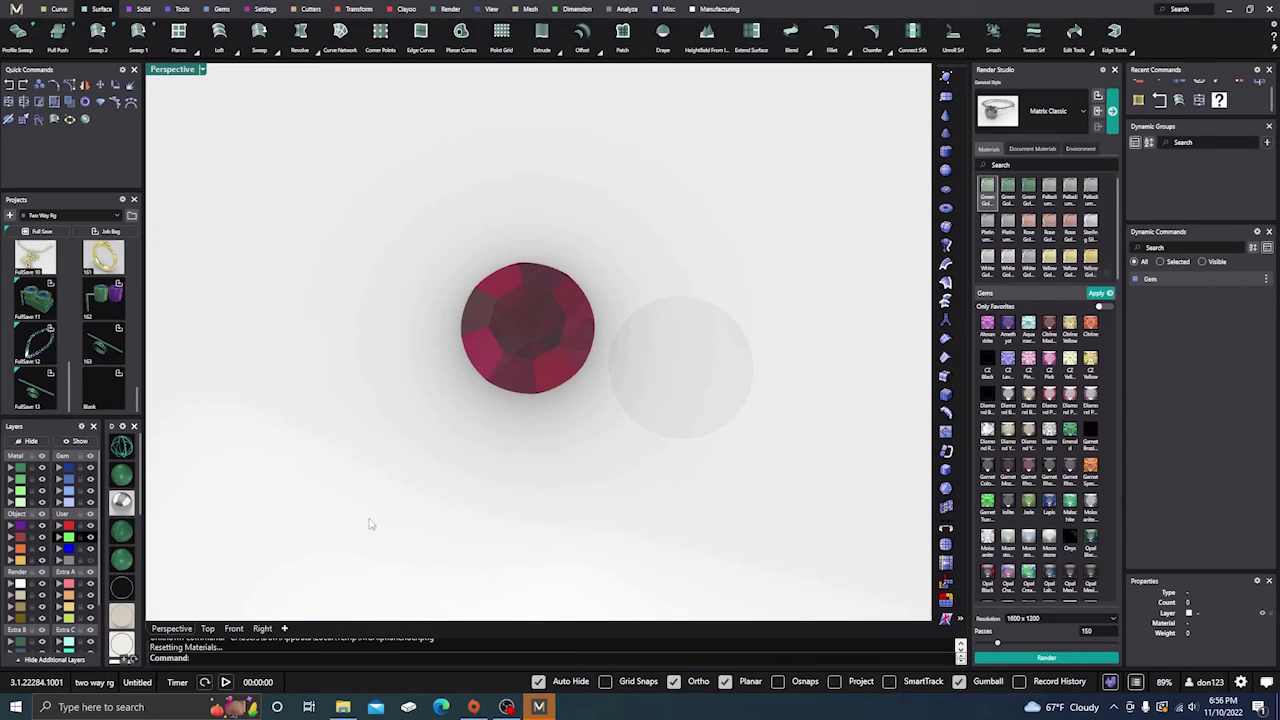
- Return the perspective view to the shaded display mode, view both gems at an angle, and close Render Studio
left_click(121, 477)
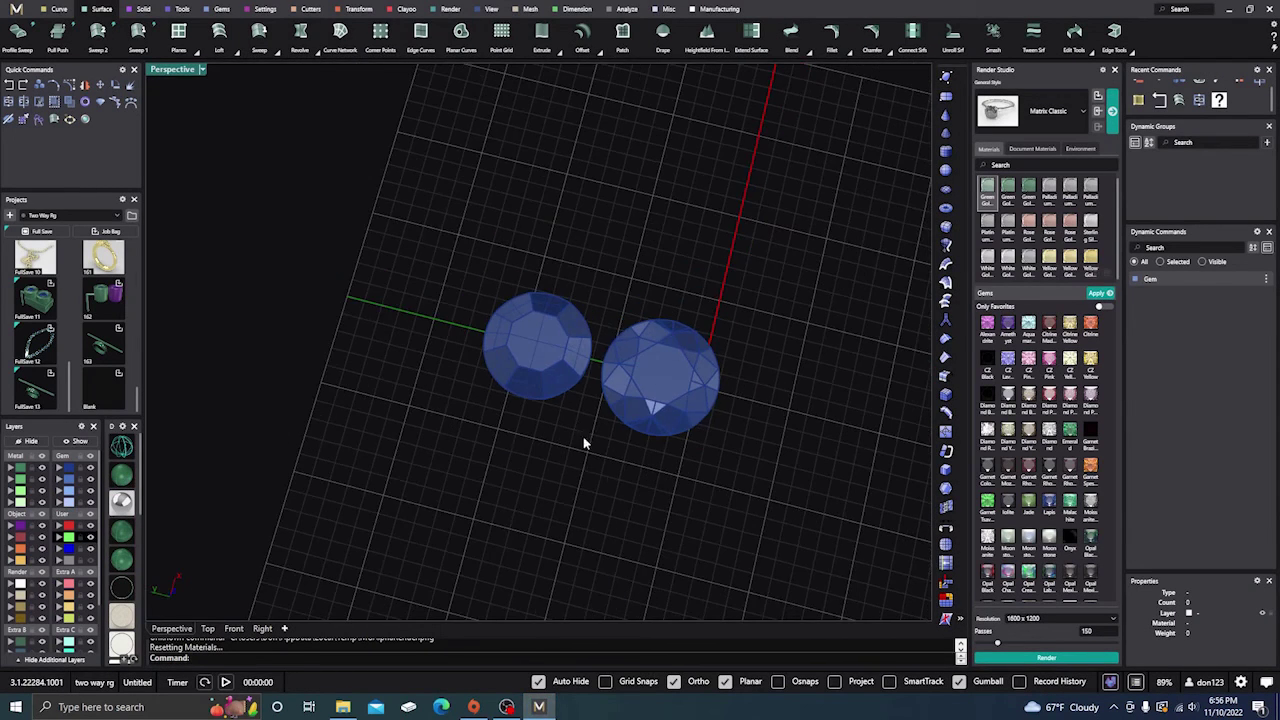
right_click_drag(583, 436, 686, 392)
scroll(670, 309, "up", 3)
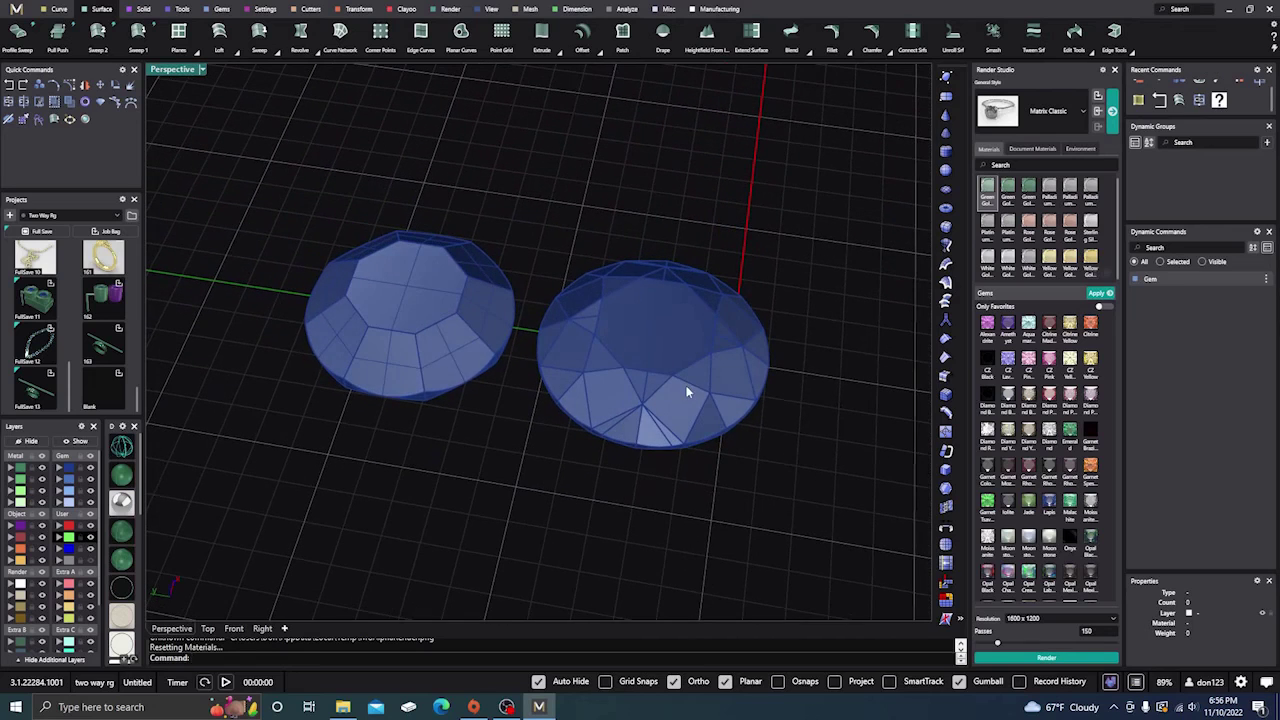
left_click(1114, 69)
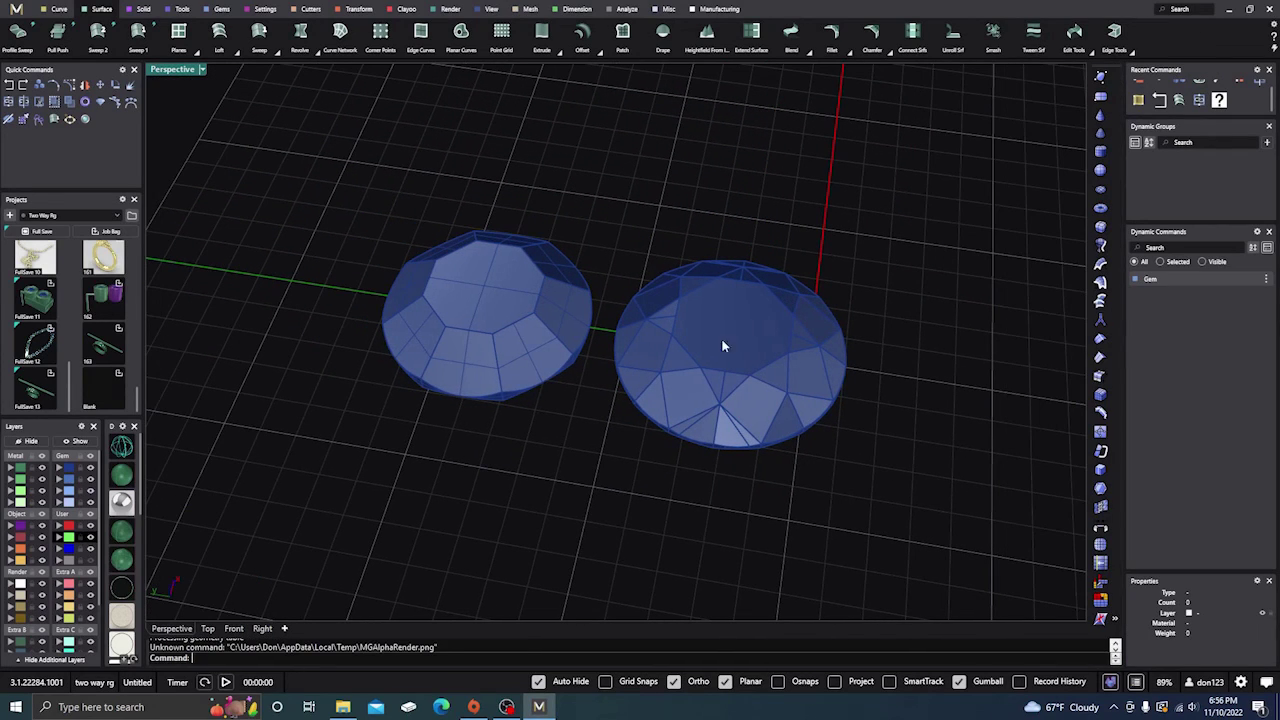